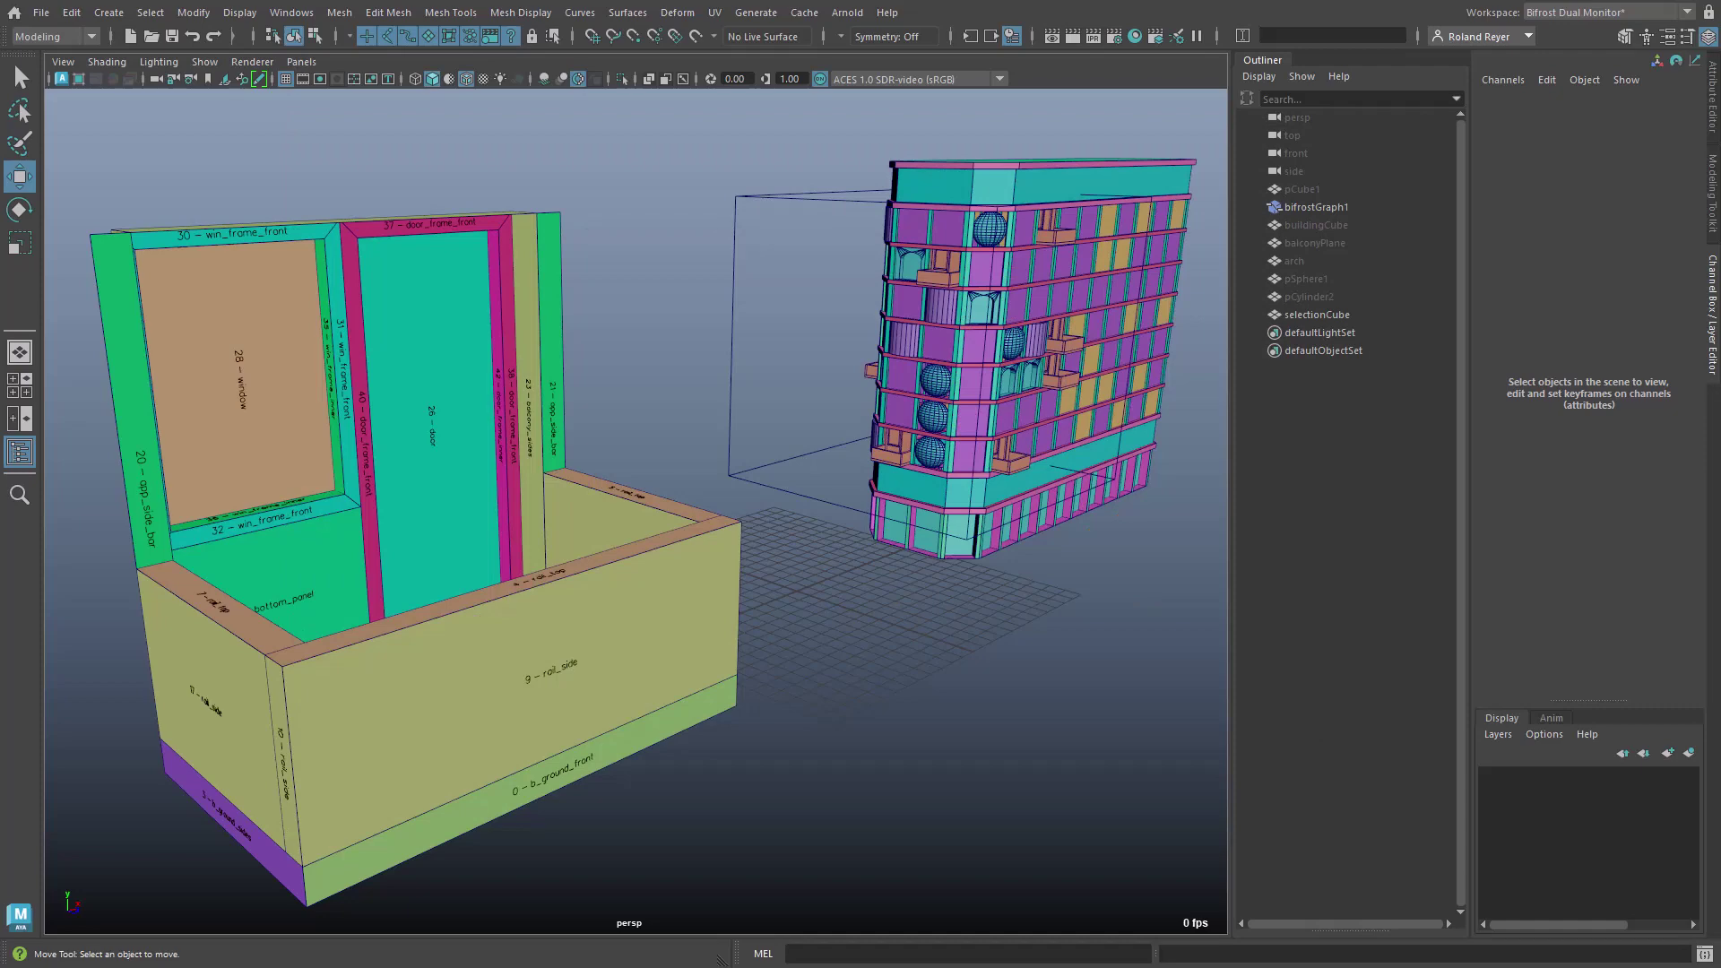
# Examine the labelled balcony model and the sample procedural buildings from several angles
pyautogui.keyDown('alt'); pyautogui.moveTo(628, 538); pyautogui.dragTo(574, 547); pyautogui.keyUp('alt')
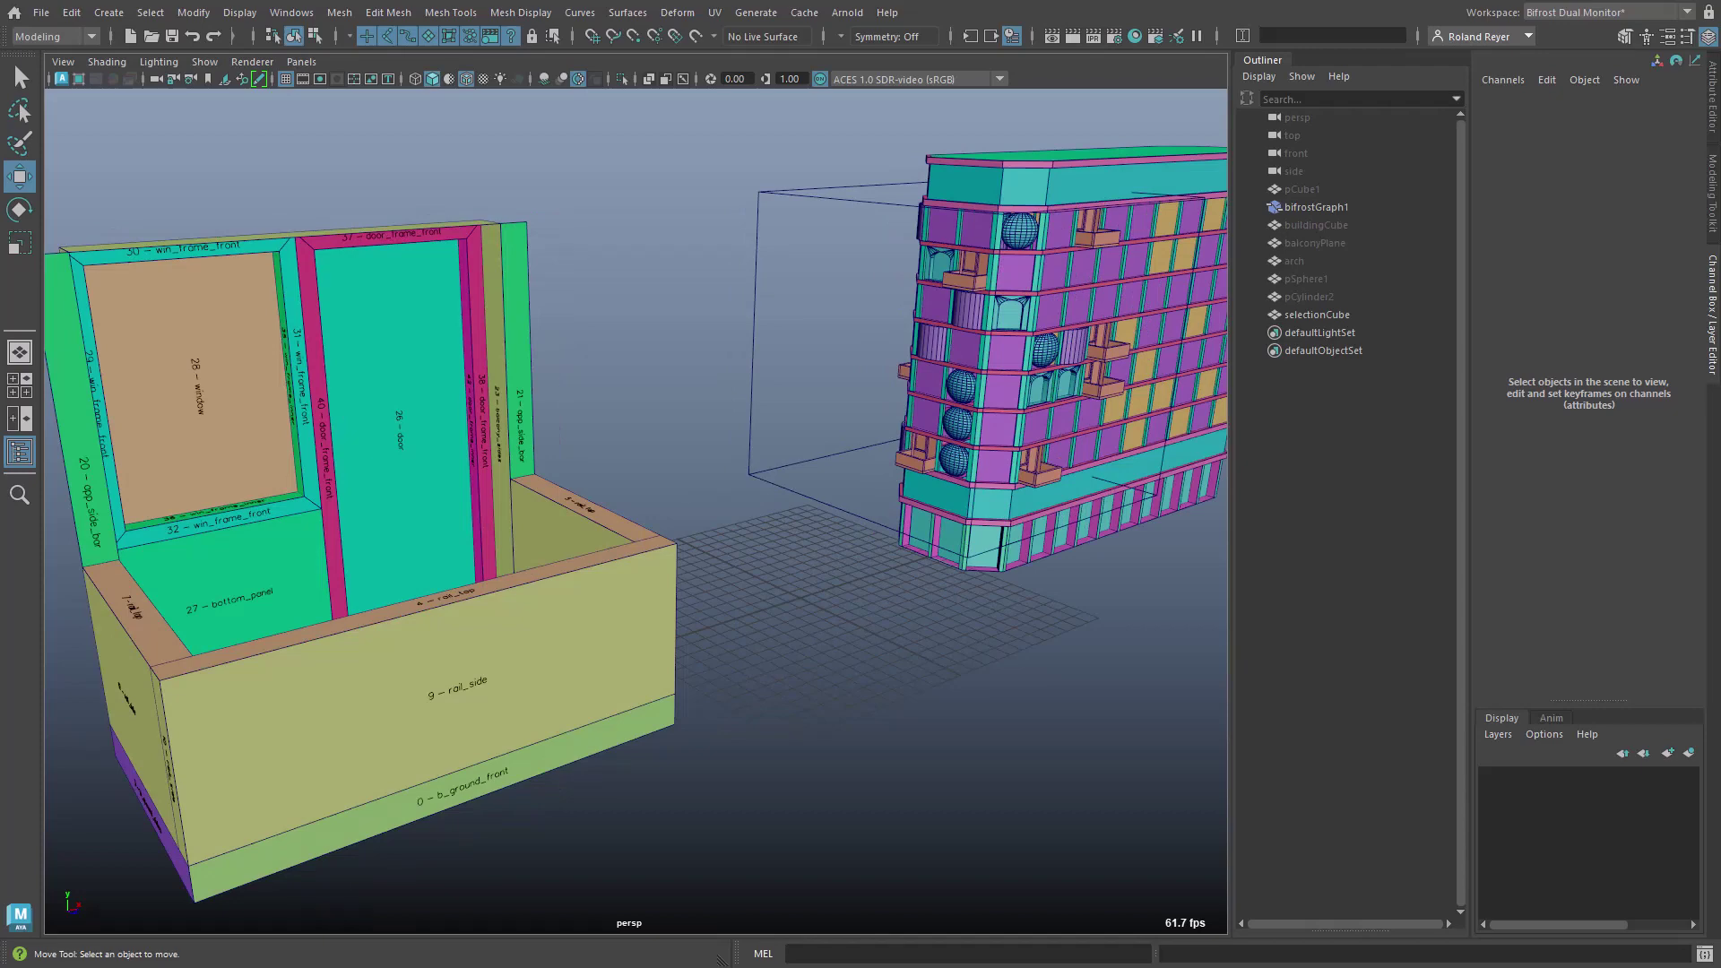
pyautogui.keyDown('alt'); pyautogui.moveTo(627, 727); pyautogui.dragTo(983, 729); pyautogui.keyUp('alt')
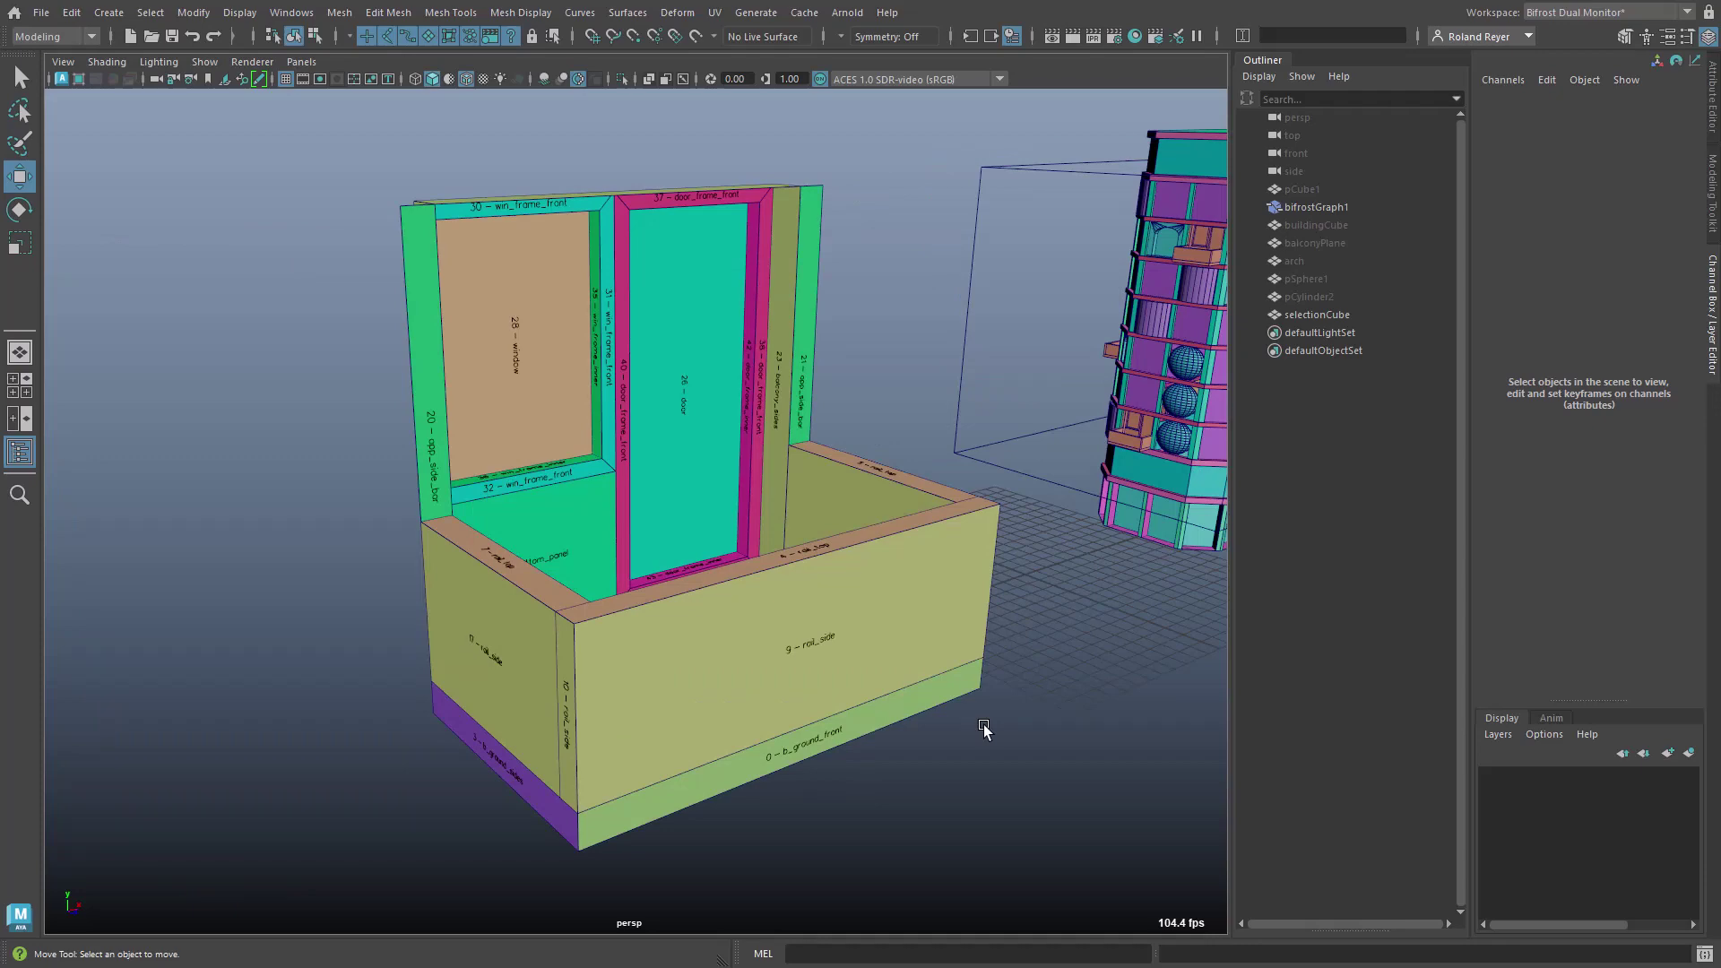
pyautogui.keyDown('alt'); pyautogui.moveTo(972, 723); pyautogui.dragTo(807, 766); pyautogui.keyUp('alt')
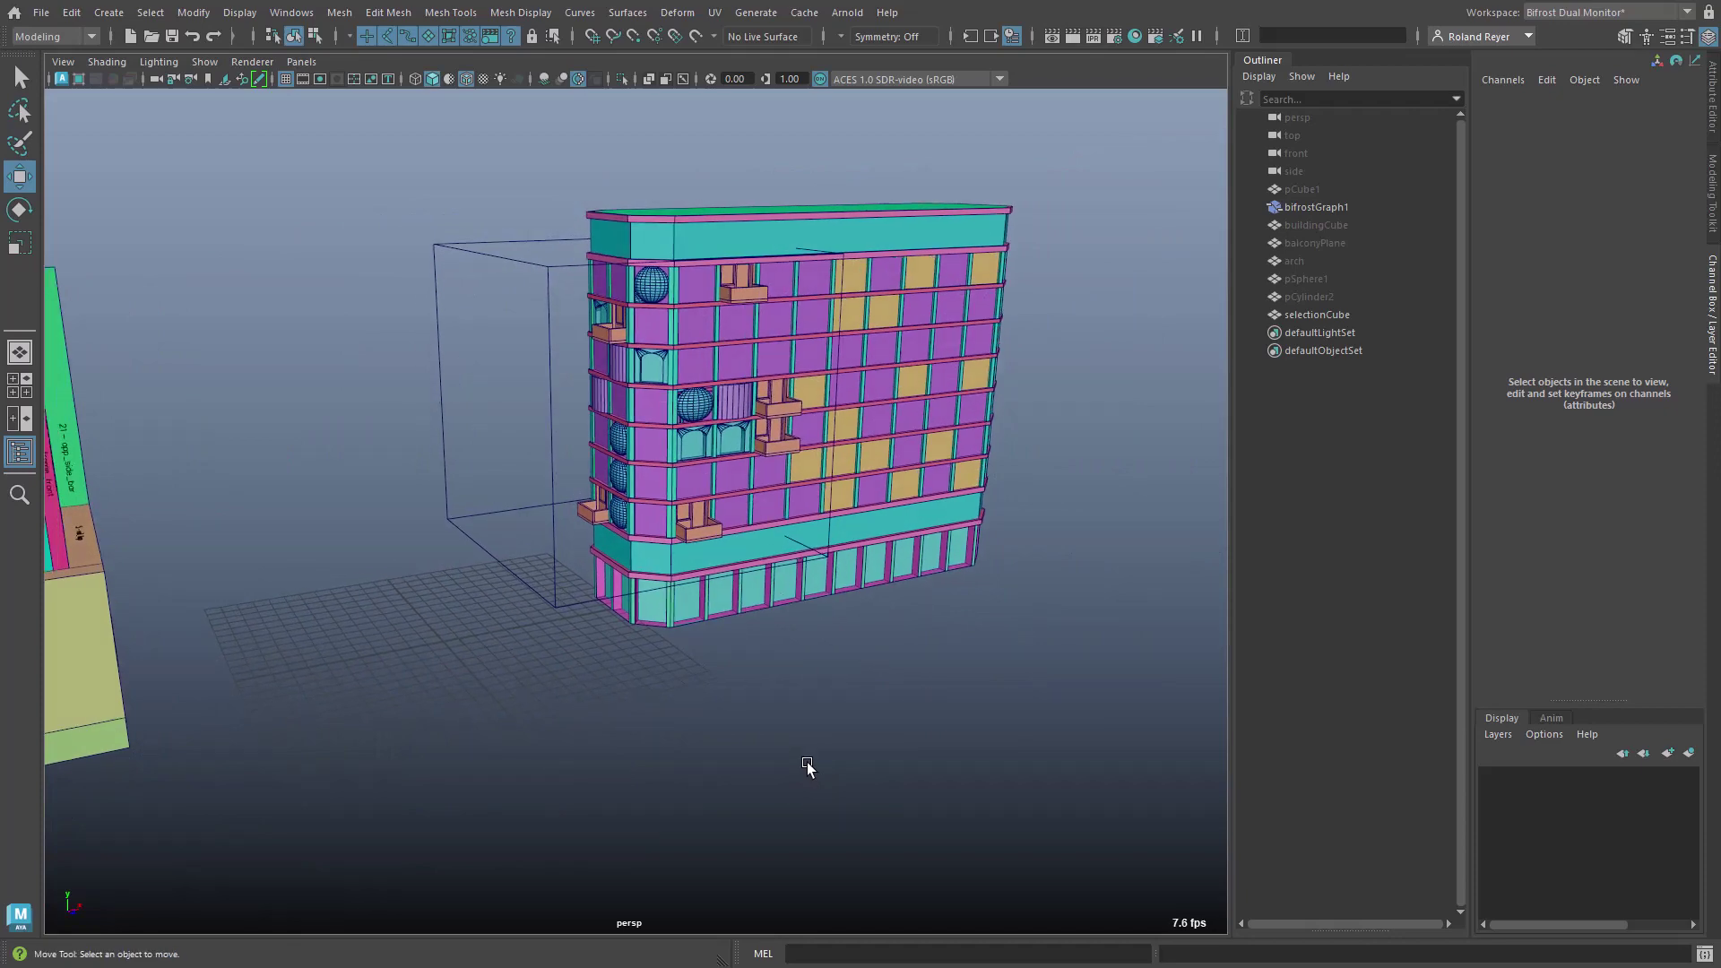
pyautogui.keyDown('alt'); pyautogui.moveTo(807, 765); pyautogui.dragTo(984, 762); pyautogui.keyUp('alt')
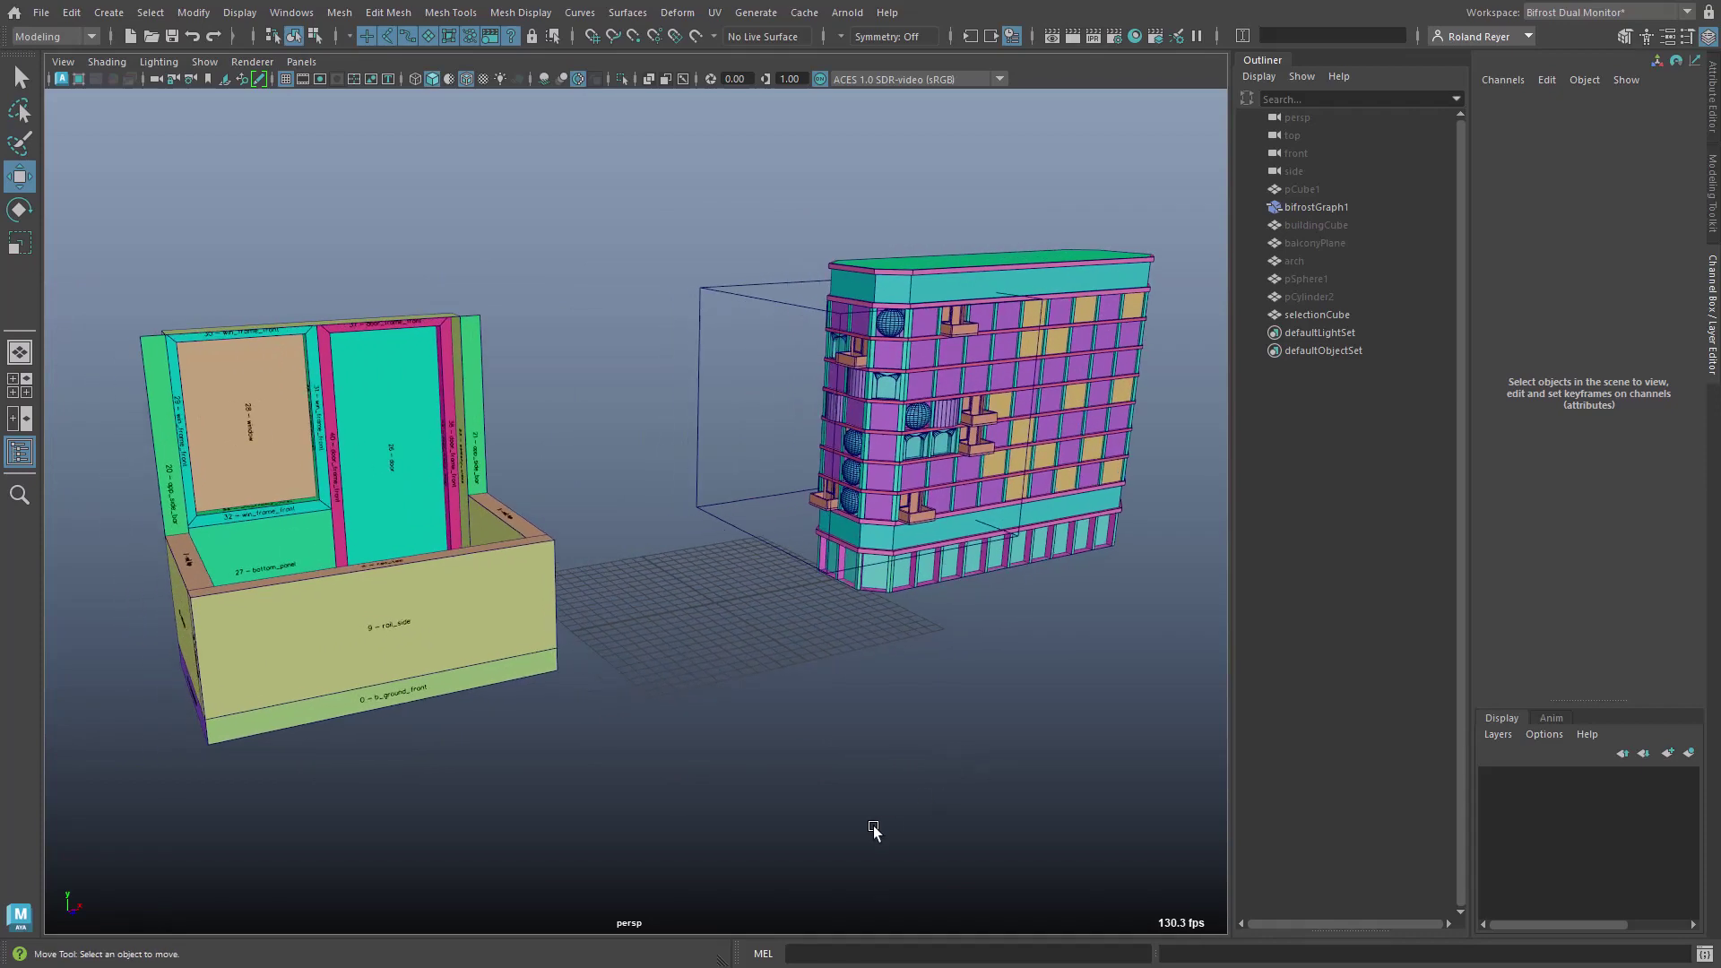
pyautogui.keyDown('alt'); pyautogui.moveTo(874, 829); pyautogui.dragTo(911, 834); pyautogui.keyUp('alt')
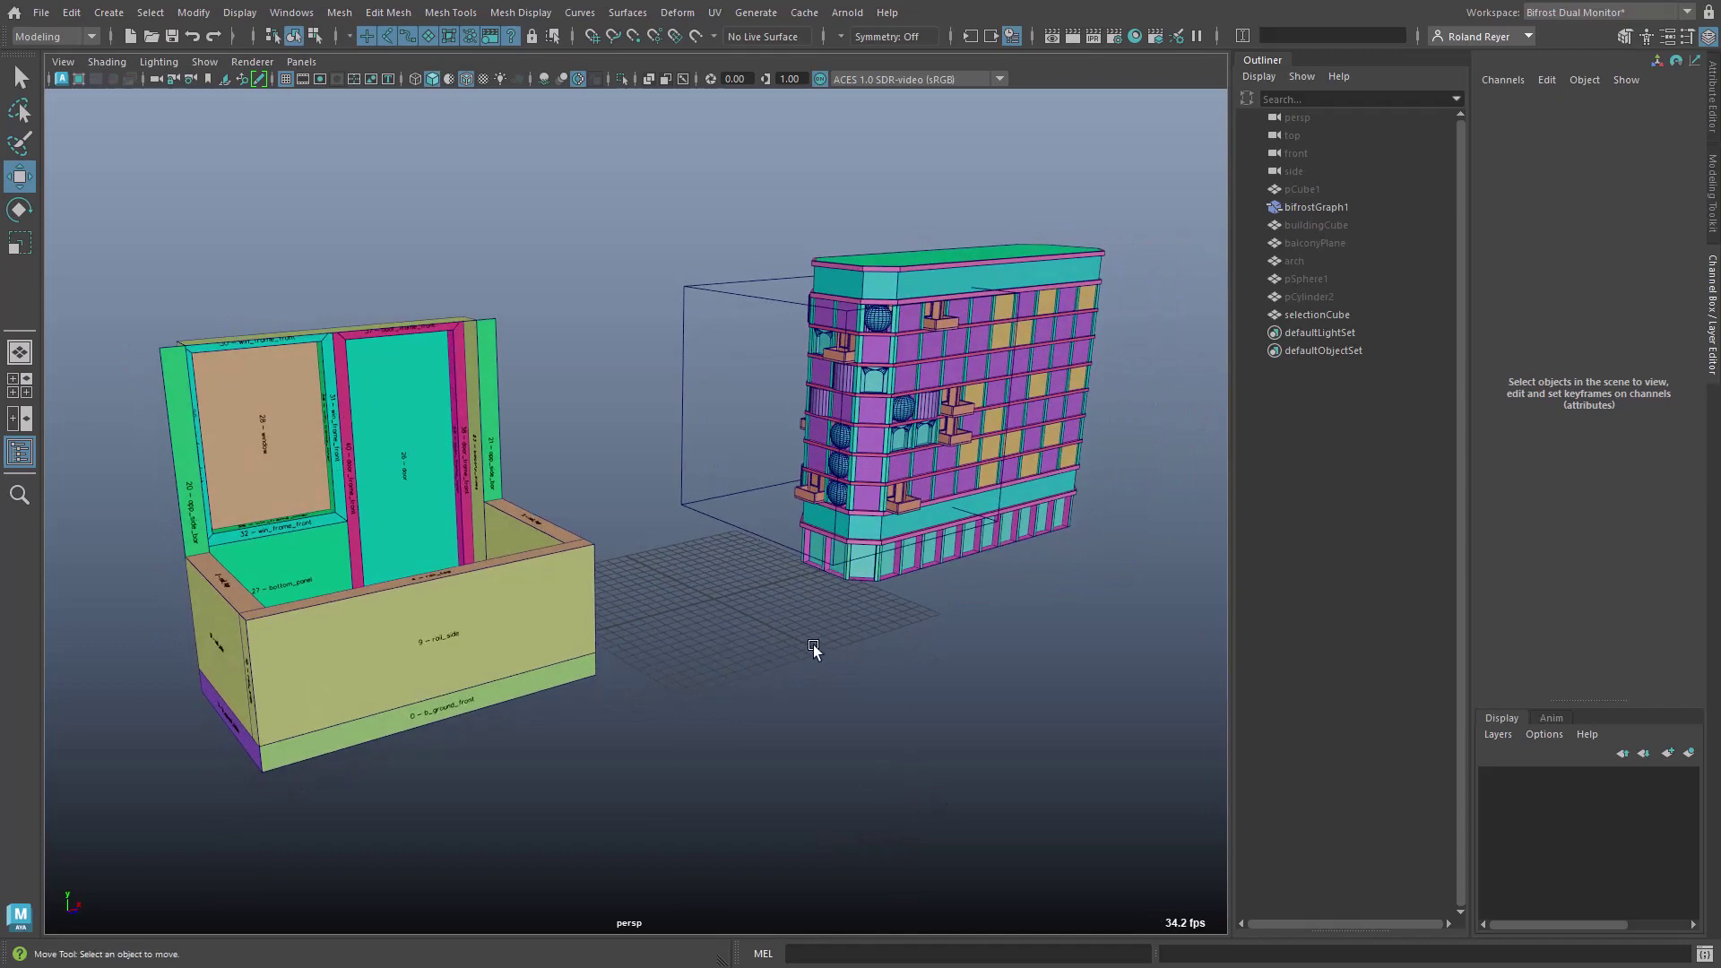
pyautogui.moveTo(814, 647); pyautogui.dragTo(814, 647)
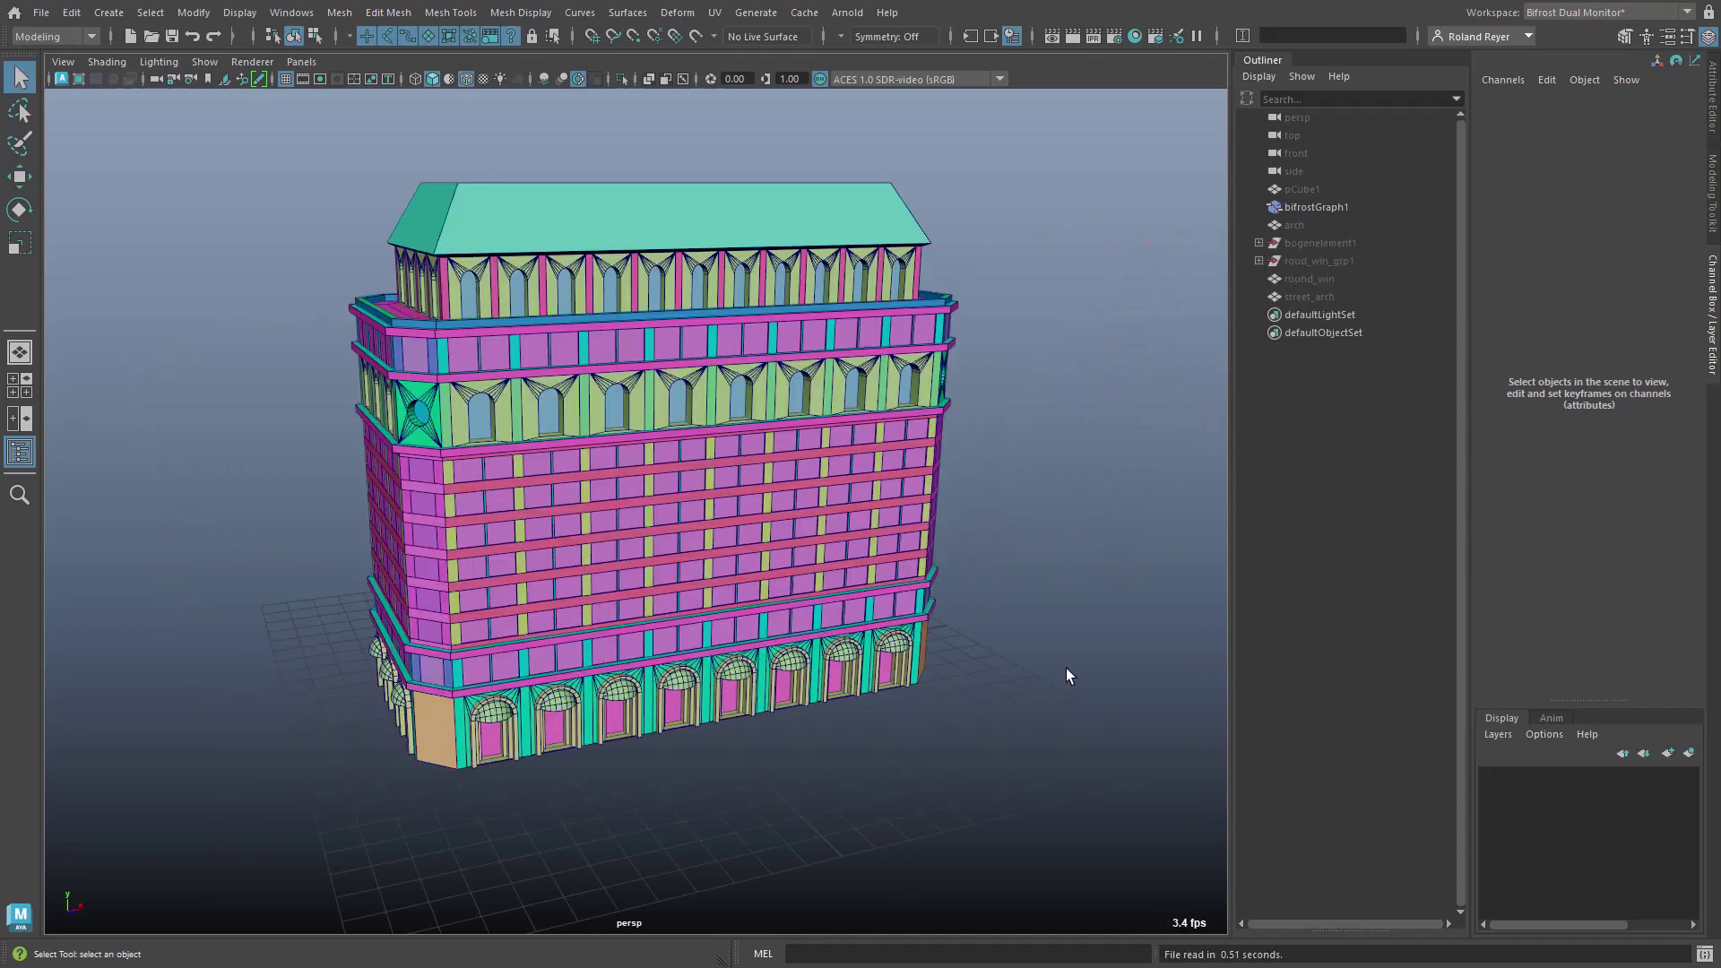
pyautogui.keyDown('alt'); pyautogui.moveTo(1030, 680); pyautogui.dragTo(1003, 704); pyautogui.keyUp('alt')
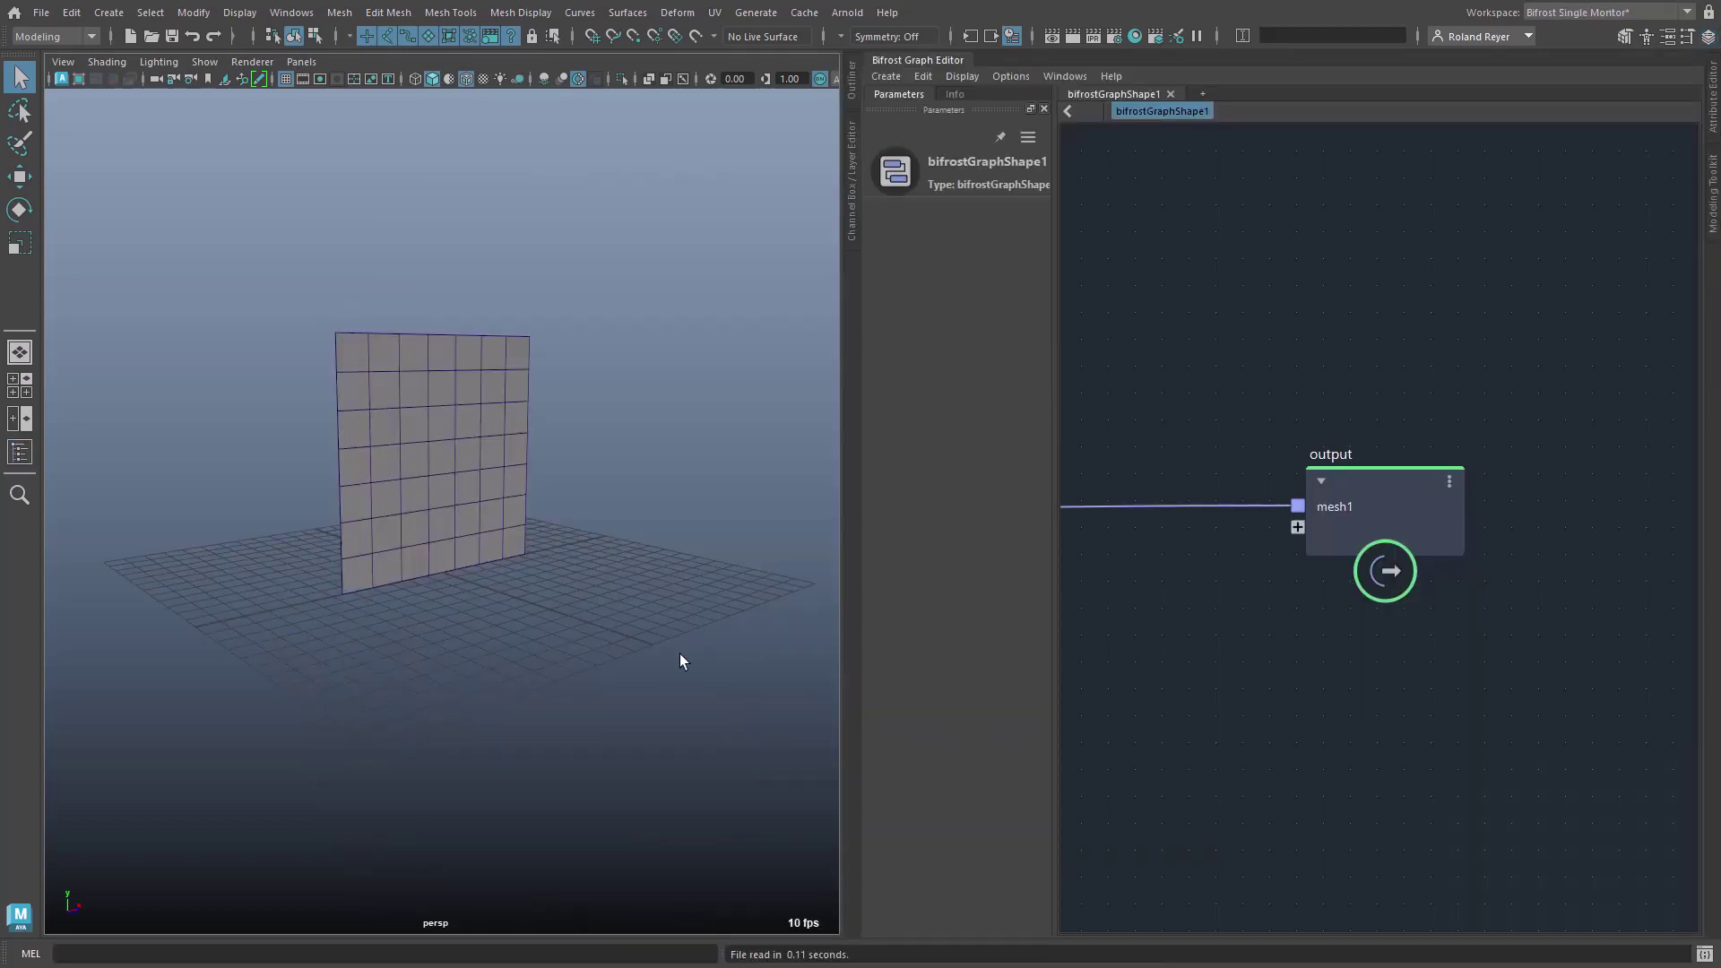
# Set both the Subdivisions Width and Subdivisions Height of pPlane1 to 1
pyautogui.moveTo(680, 654)
pyautogui.keyDown('alt'); pyautogui.mouseDown()
pyautogui.moveTo(652, 676)
pyautogui.moveTo(682, 665)
pyautogui.mouseUp(); pyautogui.keyUp('alt')
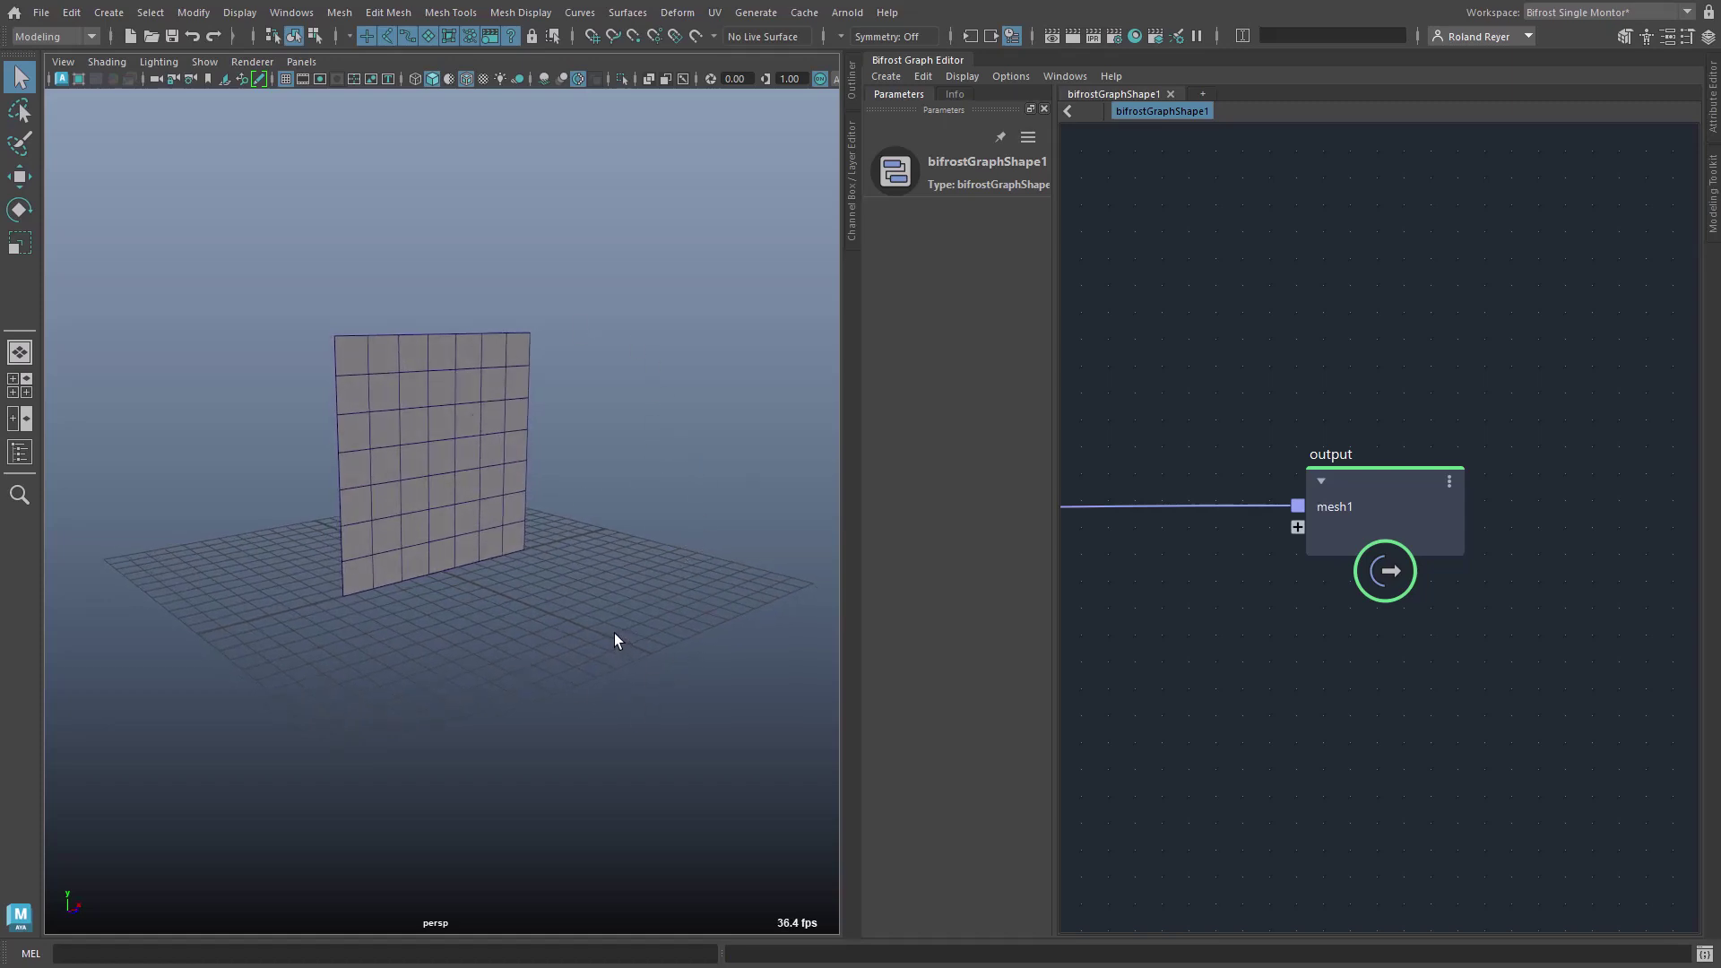
pyautogui.keyDown('alt'); pyautogui.moveTo(561, 638); pyautogui.dragTo(565, 637); pyautogui.keyUp('alt')
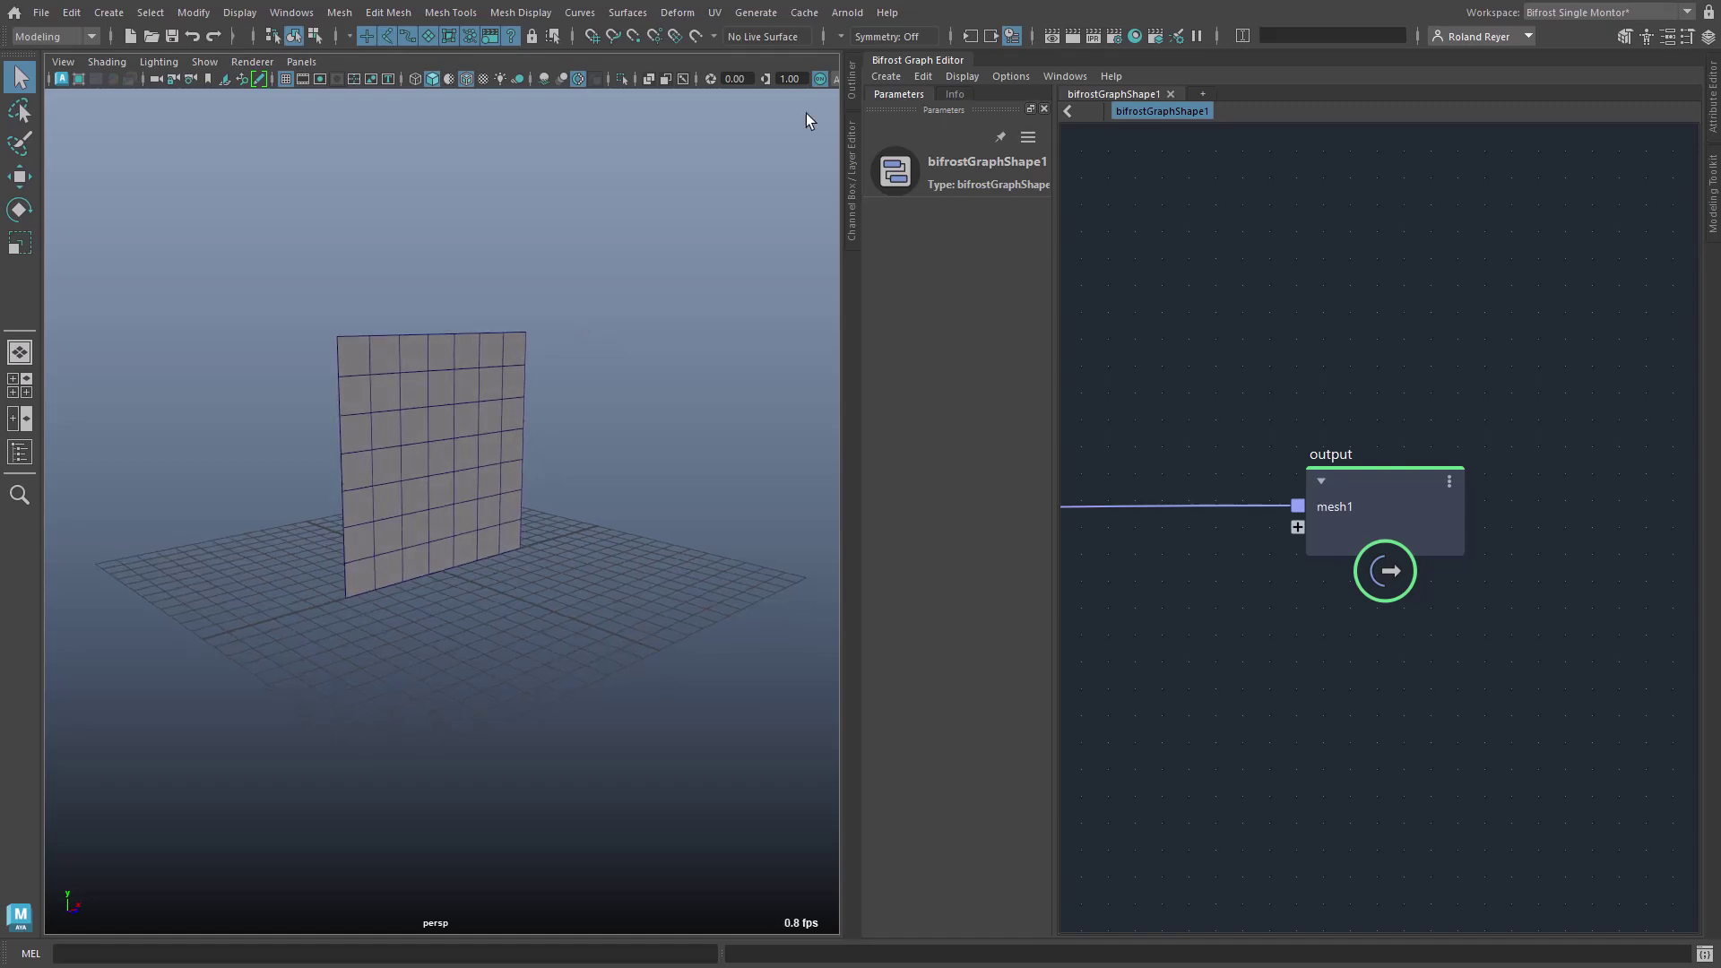
pyautogui.click(848, 82)
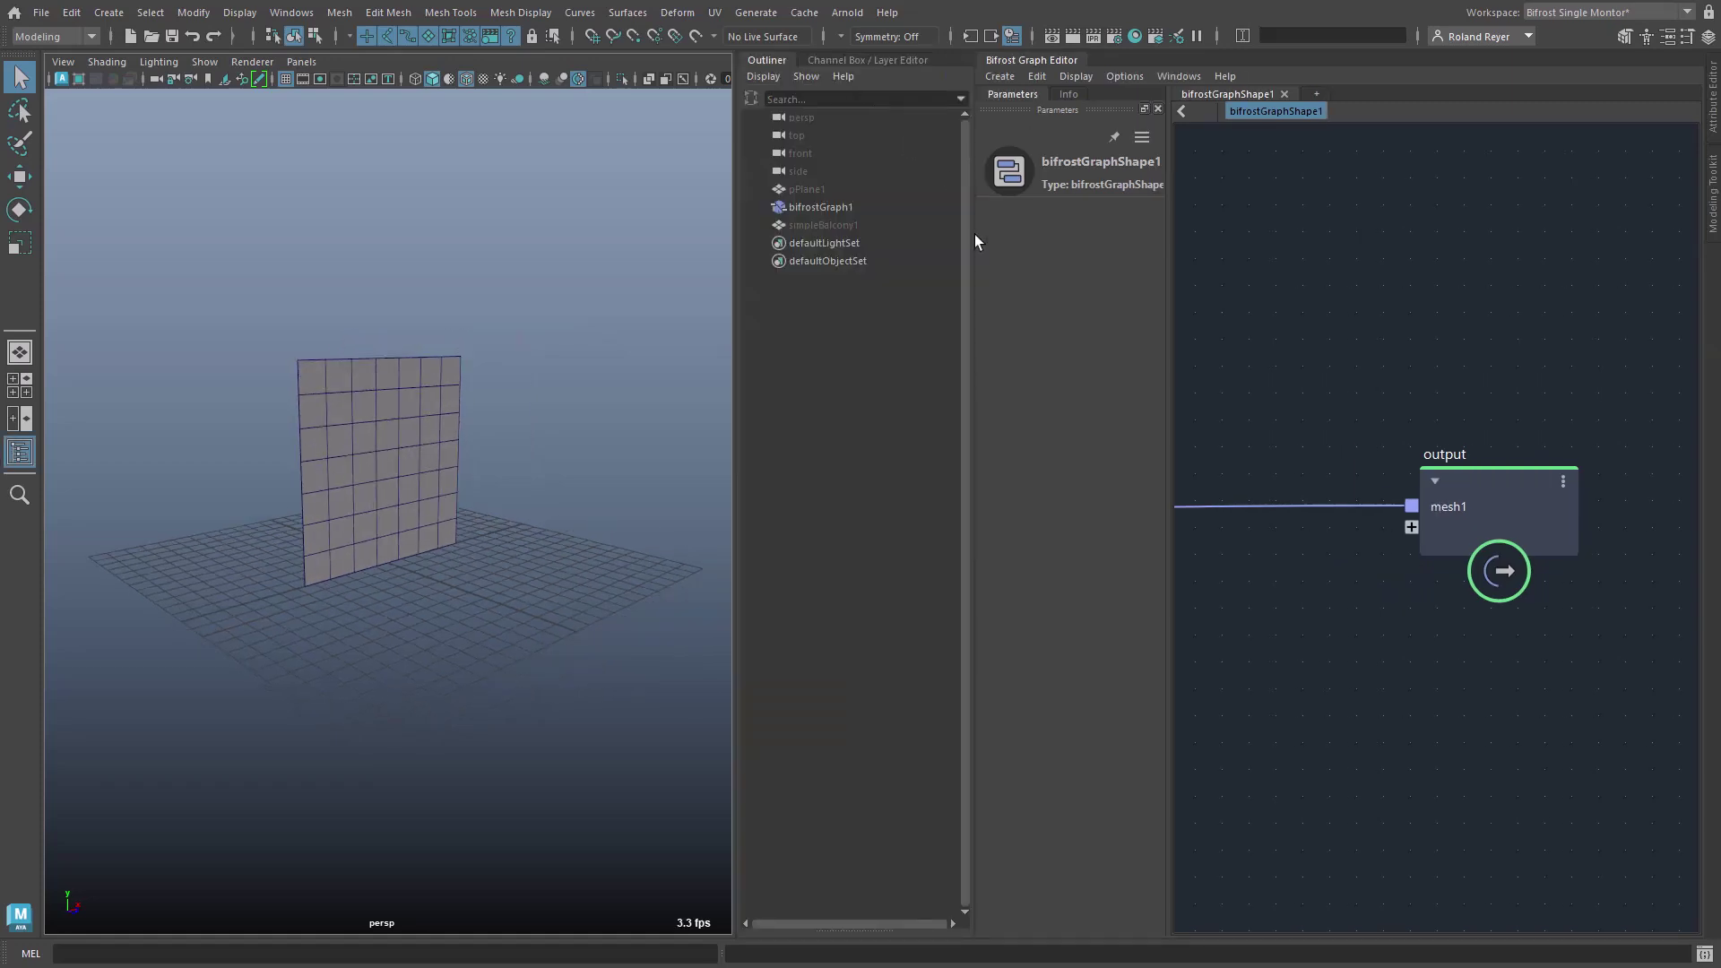
pyautogui.click(804, 190)
pyautogui.click(858, 57)
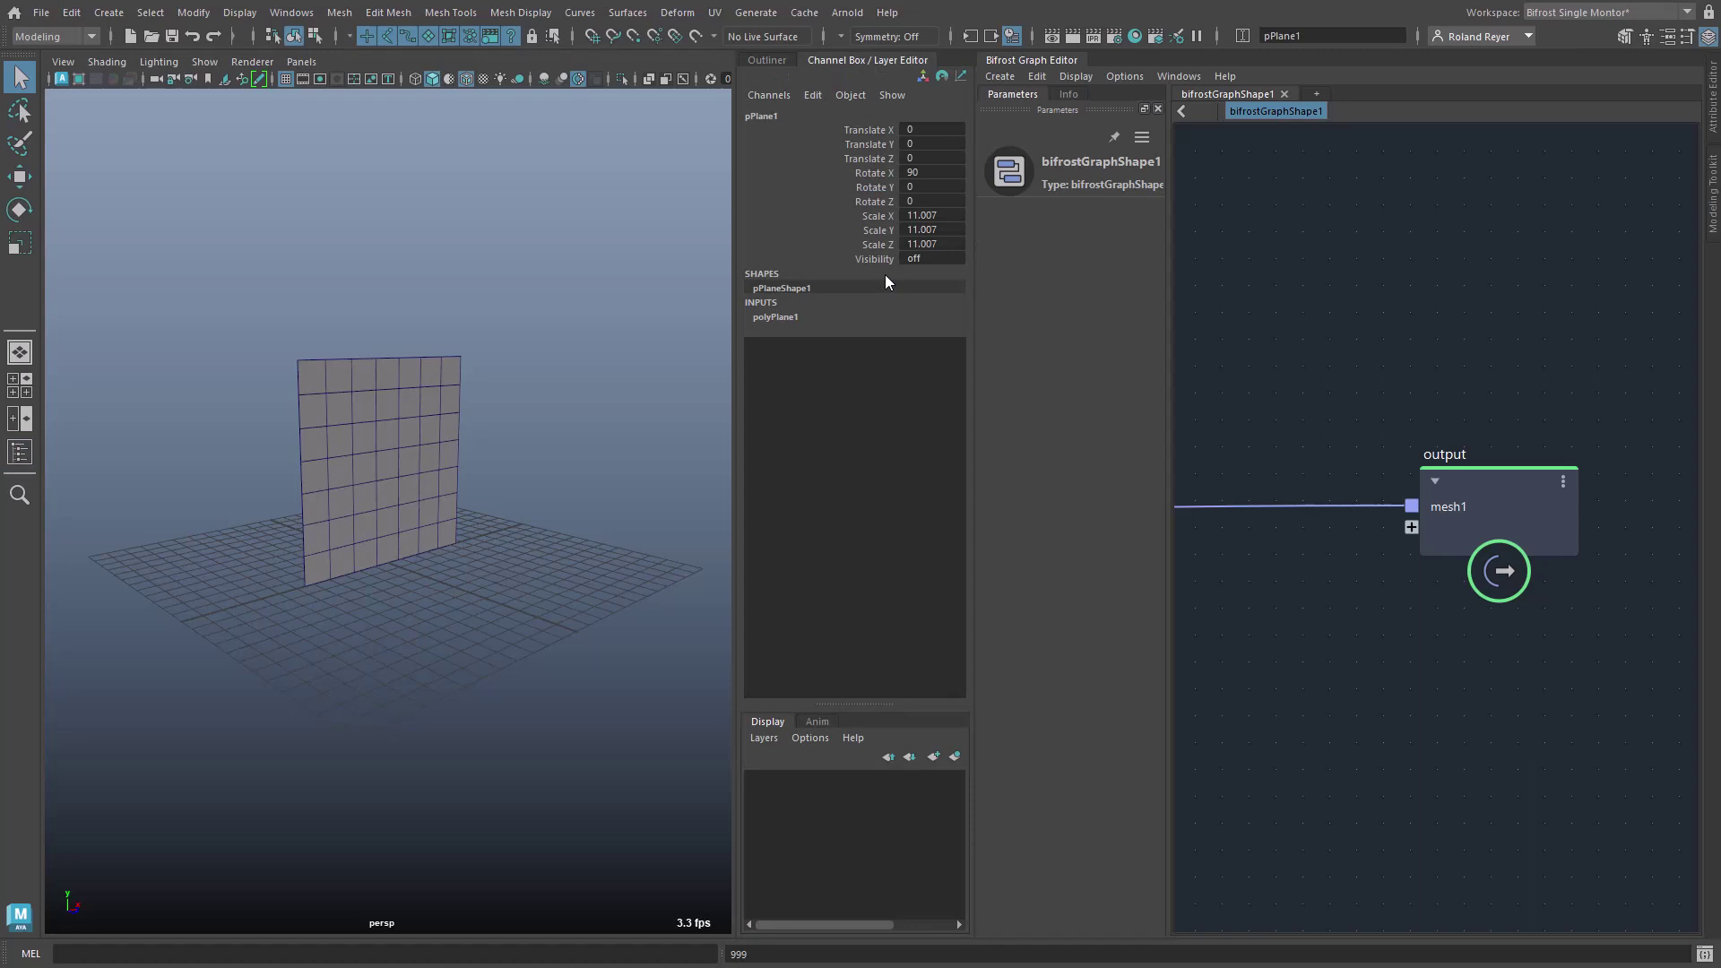
pyautogui.click(761, 321)
pyautogui.moveTo(812, 369); pyautogui.dragTo(819, 391)
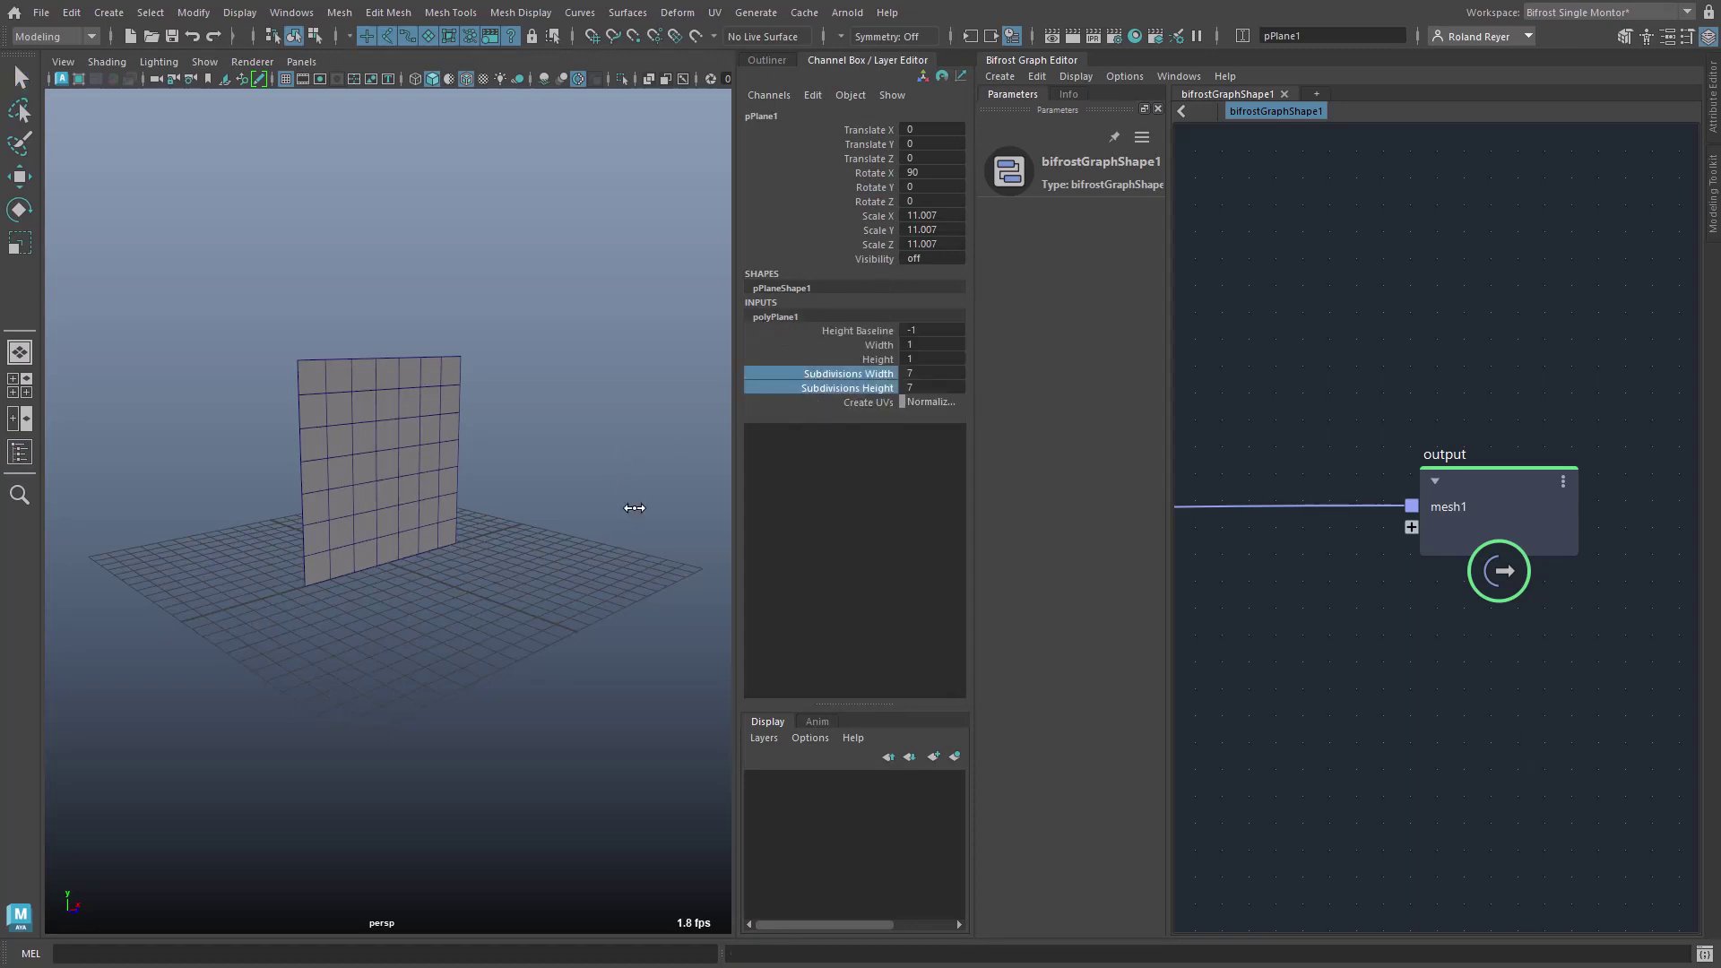
pyautogui.moveTo(634, 507); pyautogui.dragTo(548, 556, button='middle')
pyautogui.keyDown('alt'); pyautogui.moveTo(548, 556); pyautogui.dragTo(526, 630); pyautogui.keyUp('alt')
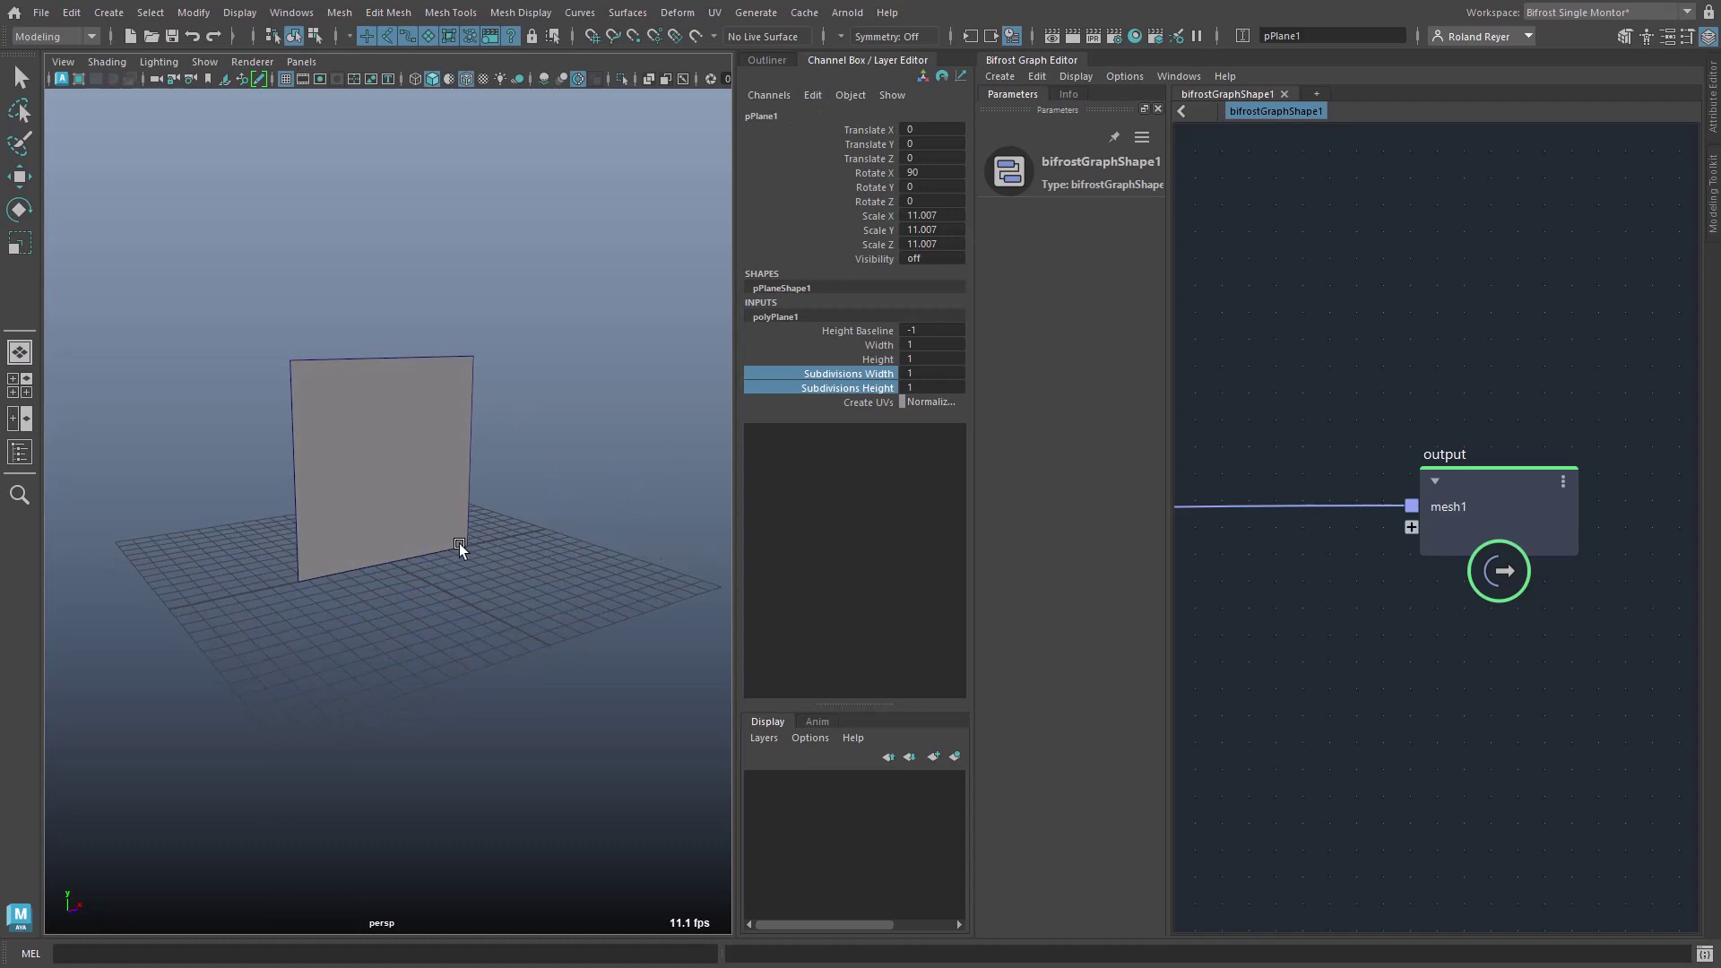
# Insert a PPG_multi_cut node into the connection between pPlaneShape1 and the output in the Bifrost graph
pyautogui.keyDown('alt'); pyautogui.moveTo(1350, 701); pyautogui.dragTo(1552, 676, button='middle'); pyautogui.keyUp('alt')
pyautogui.keyDown('alt'); pyautogui.moveTo(1485, 657); pyautogui.dragTo(1403, 667, button='right'); pyautogui.keyUp('alt')
pyautogui.keyDown('alt'); pyautogui.moveTo(1403, 667); pyautogui.dragTo(1397, 616, button='middle'); pyautogui.keyUp('alt')
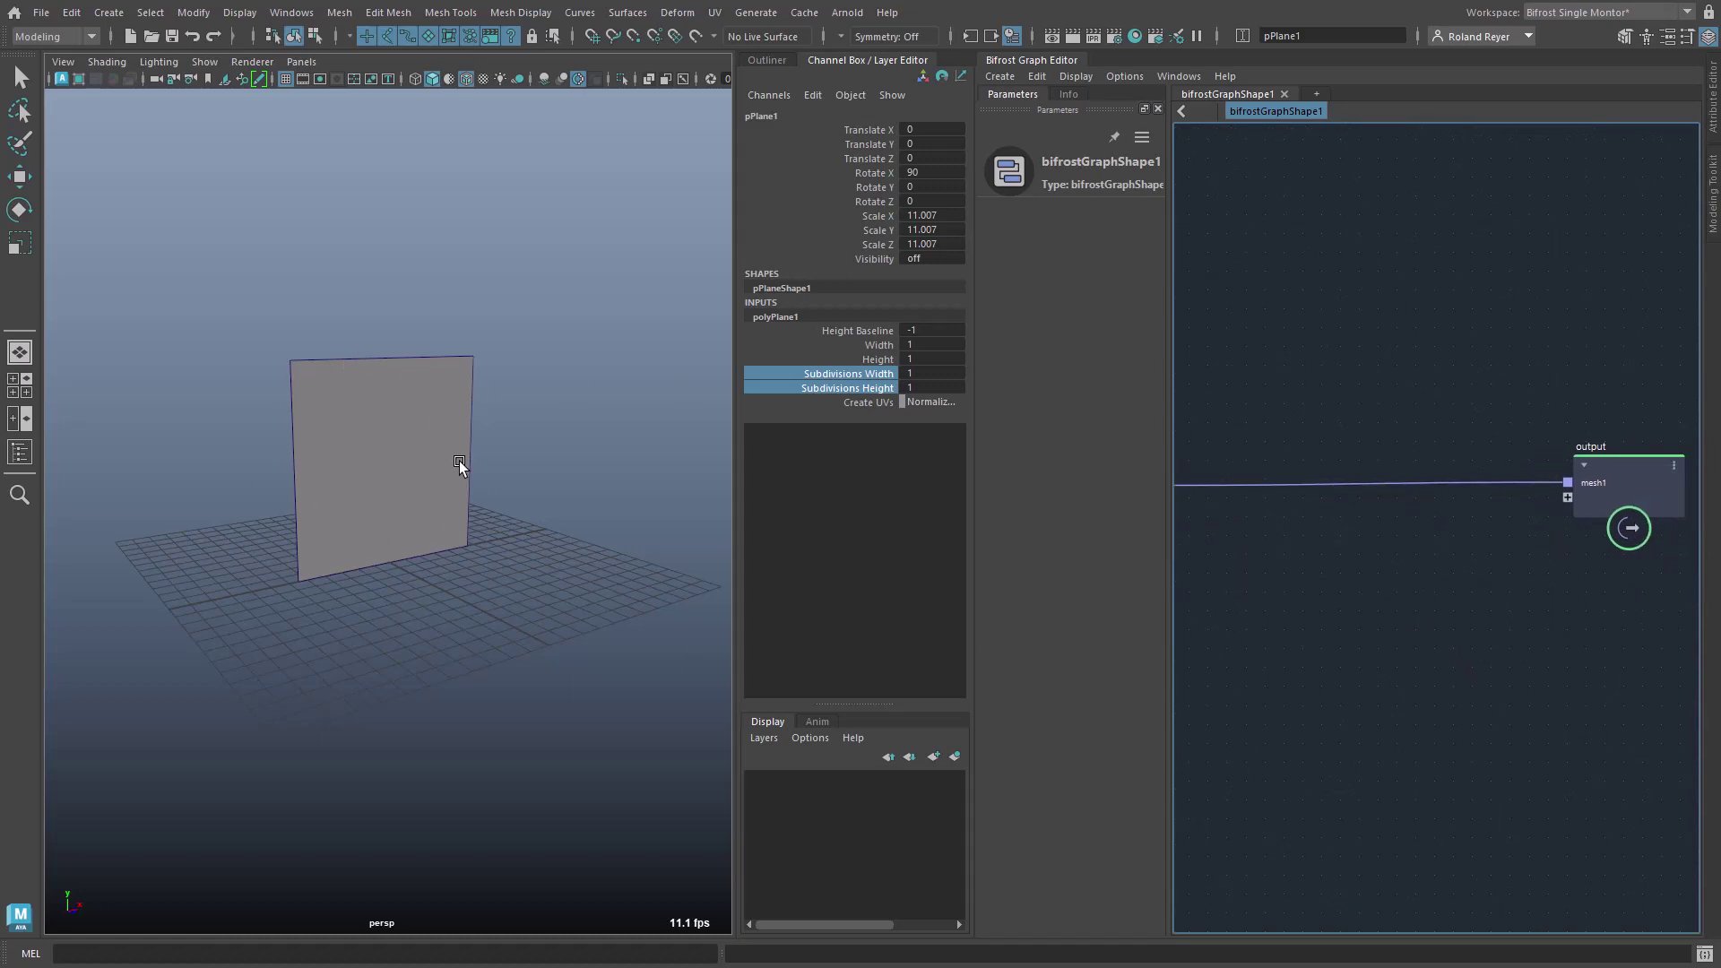
pyautogui.click(780, 57)
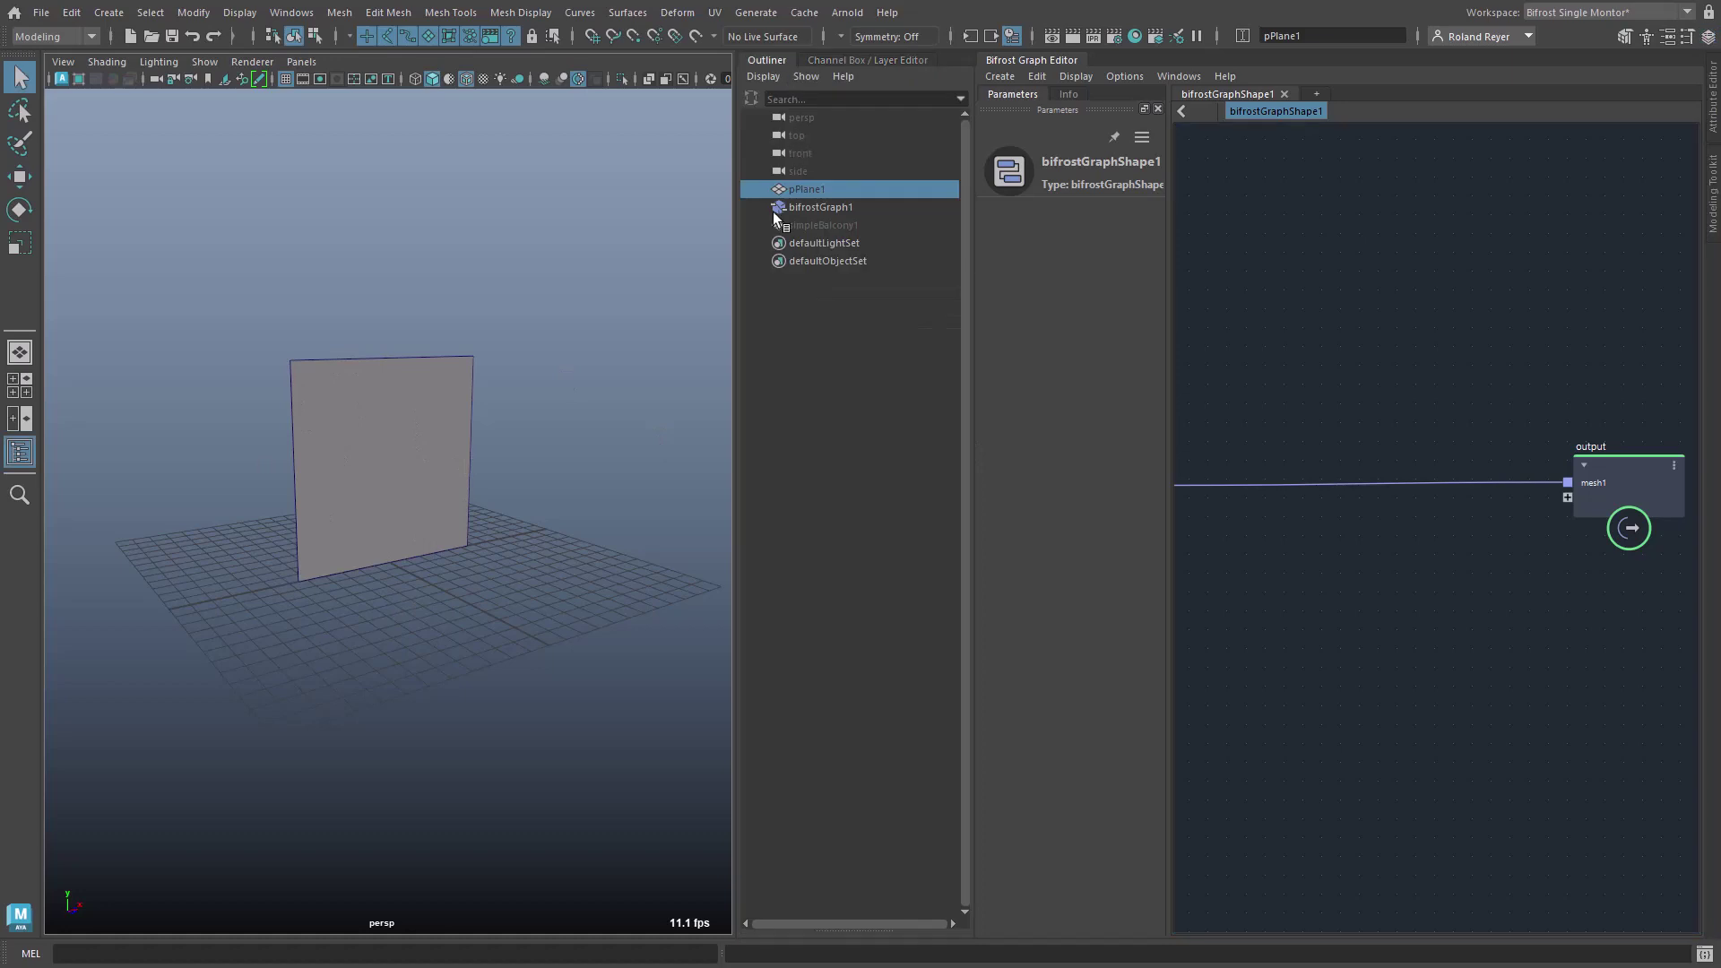
pyautogui.click(765, 61)
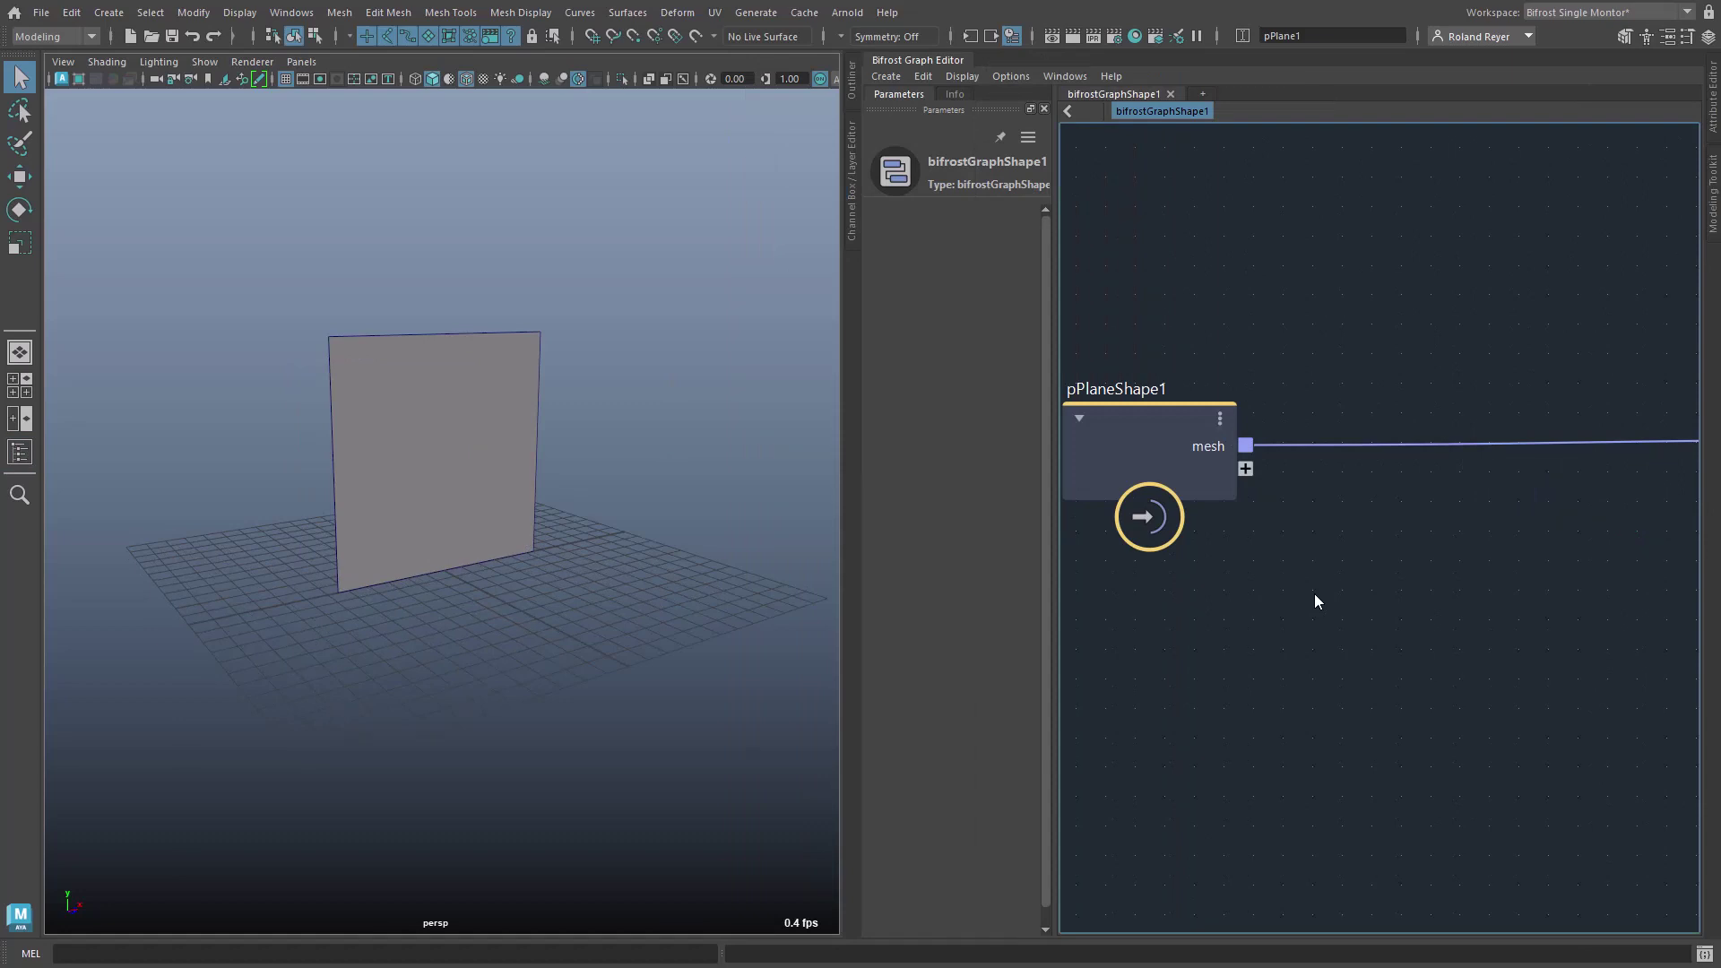
pyautogui.press('Tab')
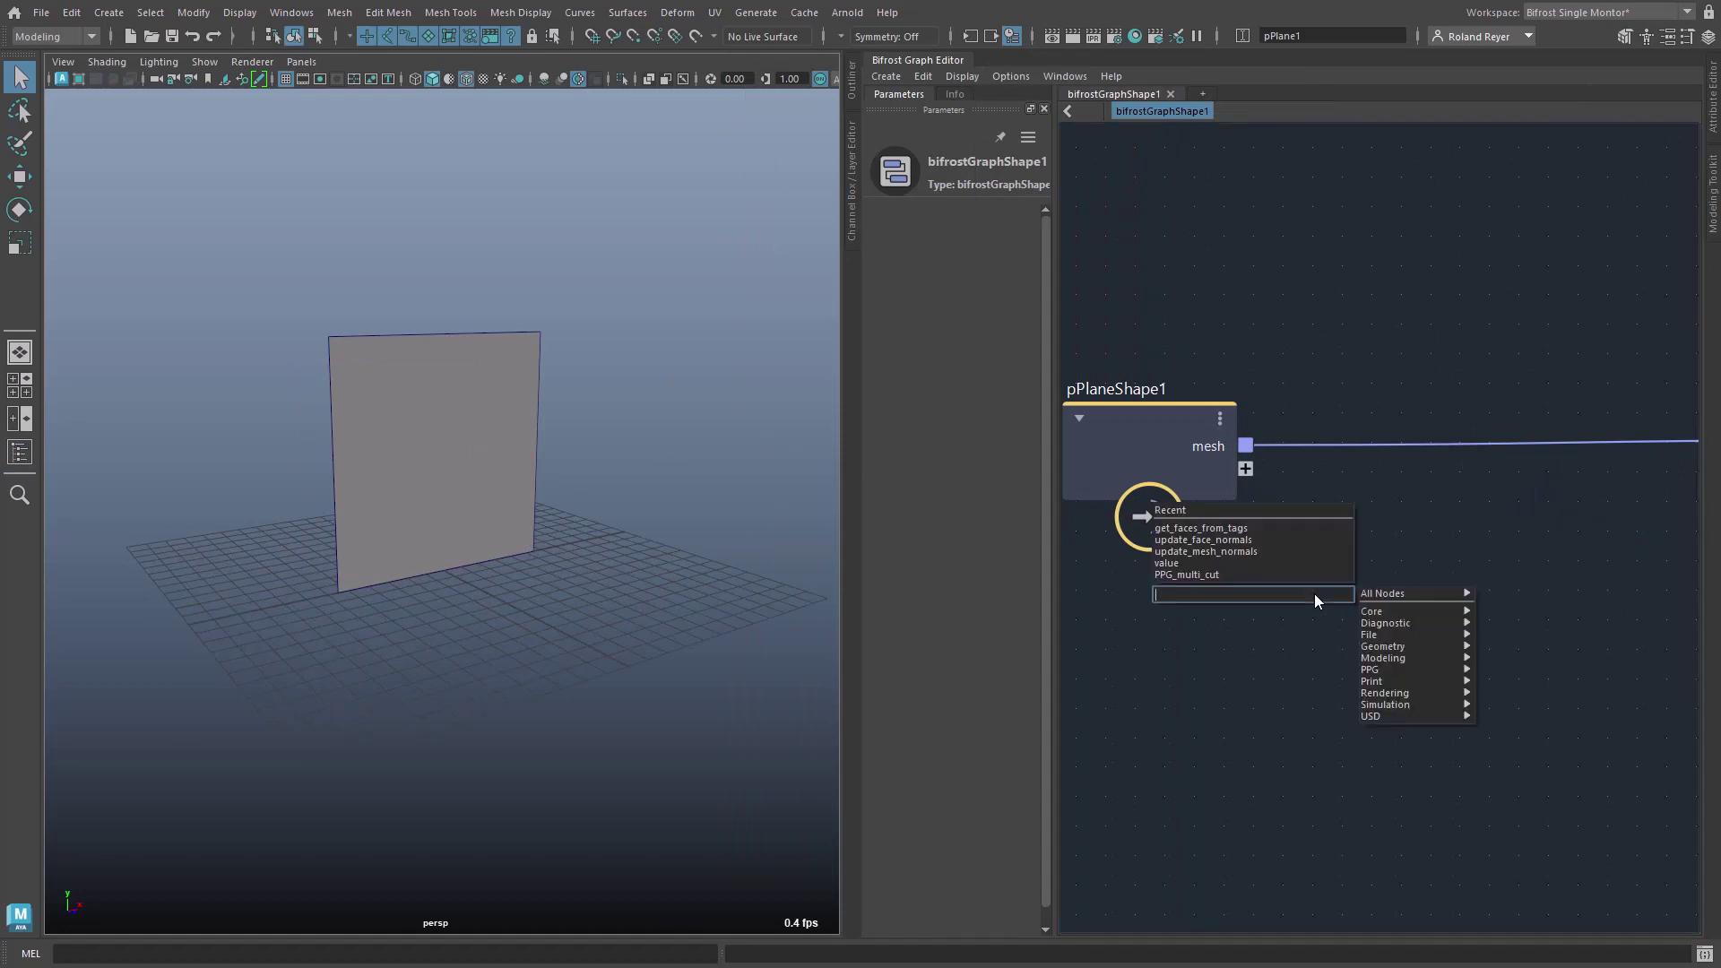
pyautogui.write('ppgm')
pyautogui.press('Return')
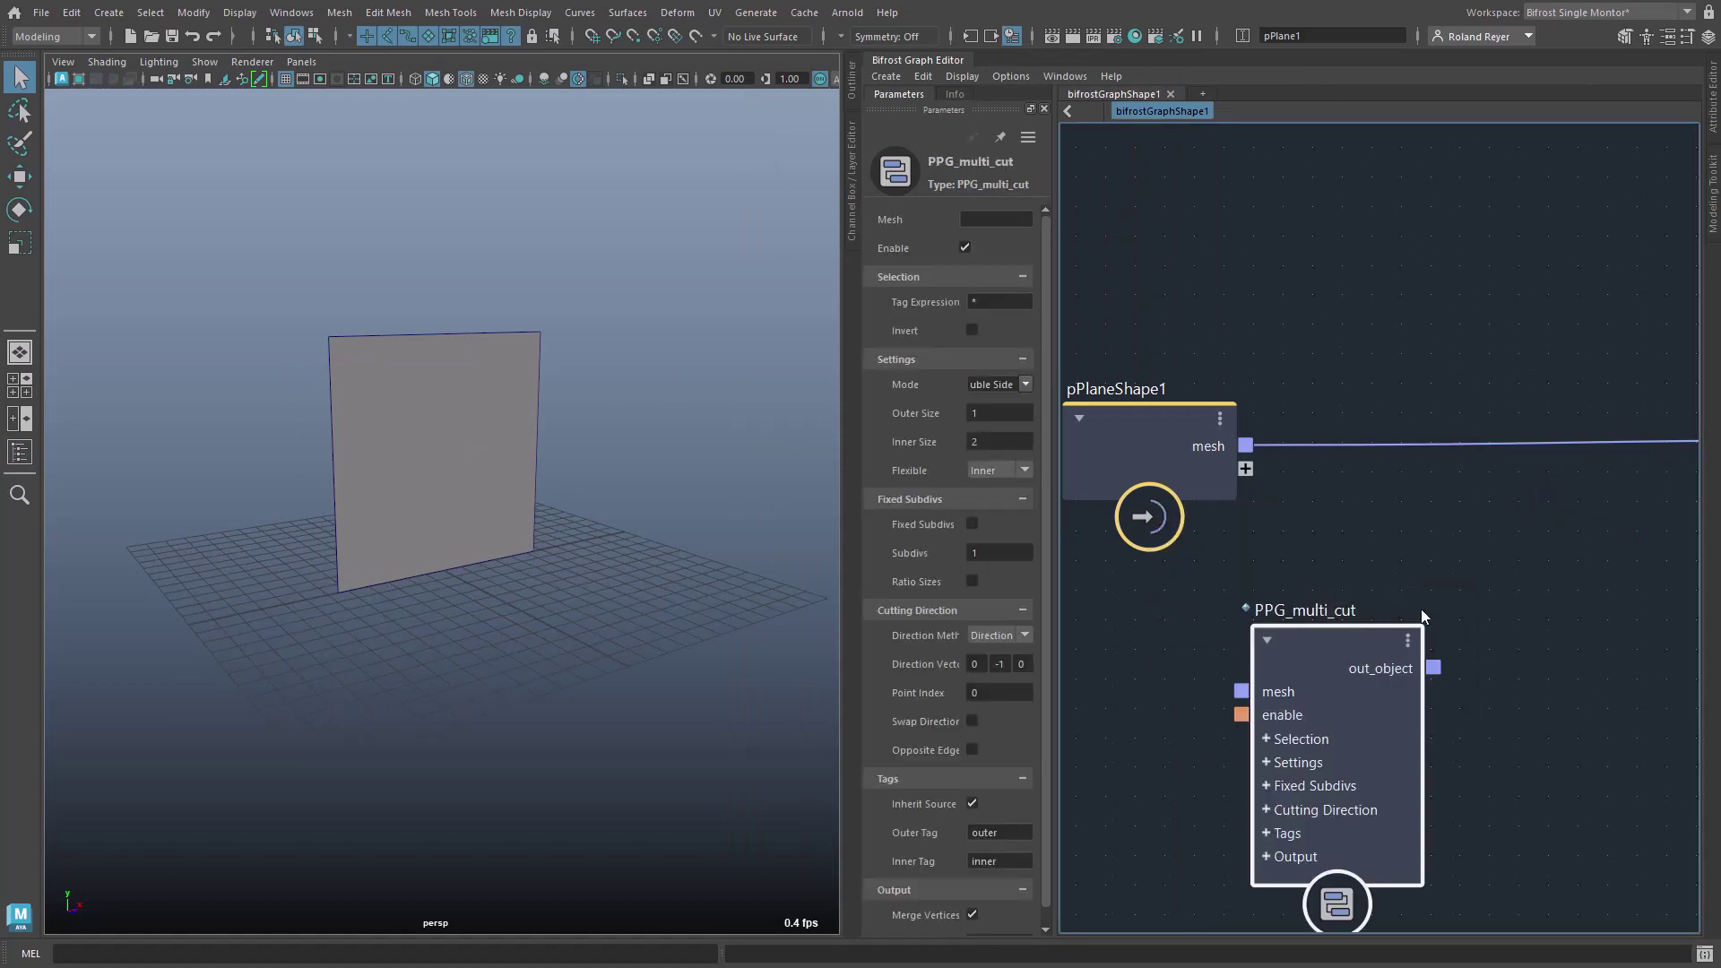
pyautogui.moveTo(1338, 643); pyautogui.dragTo(1427, 452)
pyautogui.click(1364, 556)
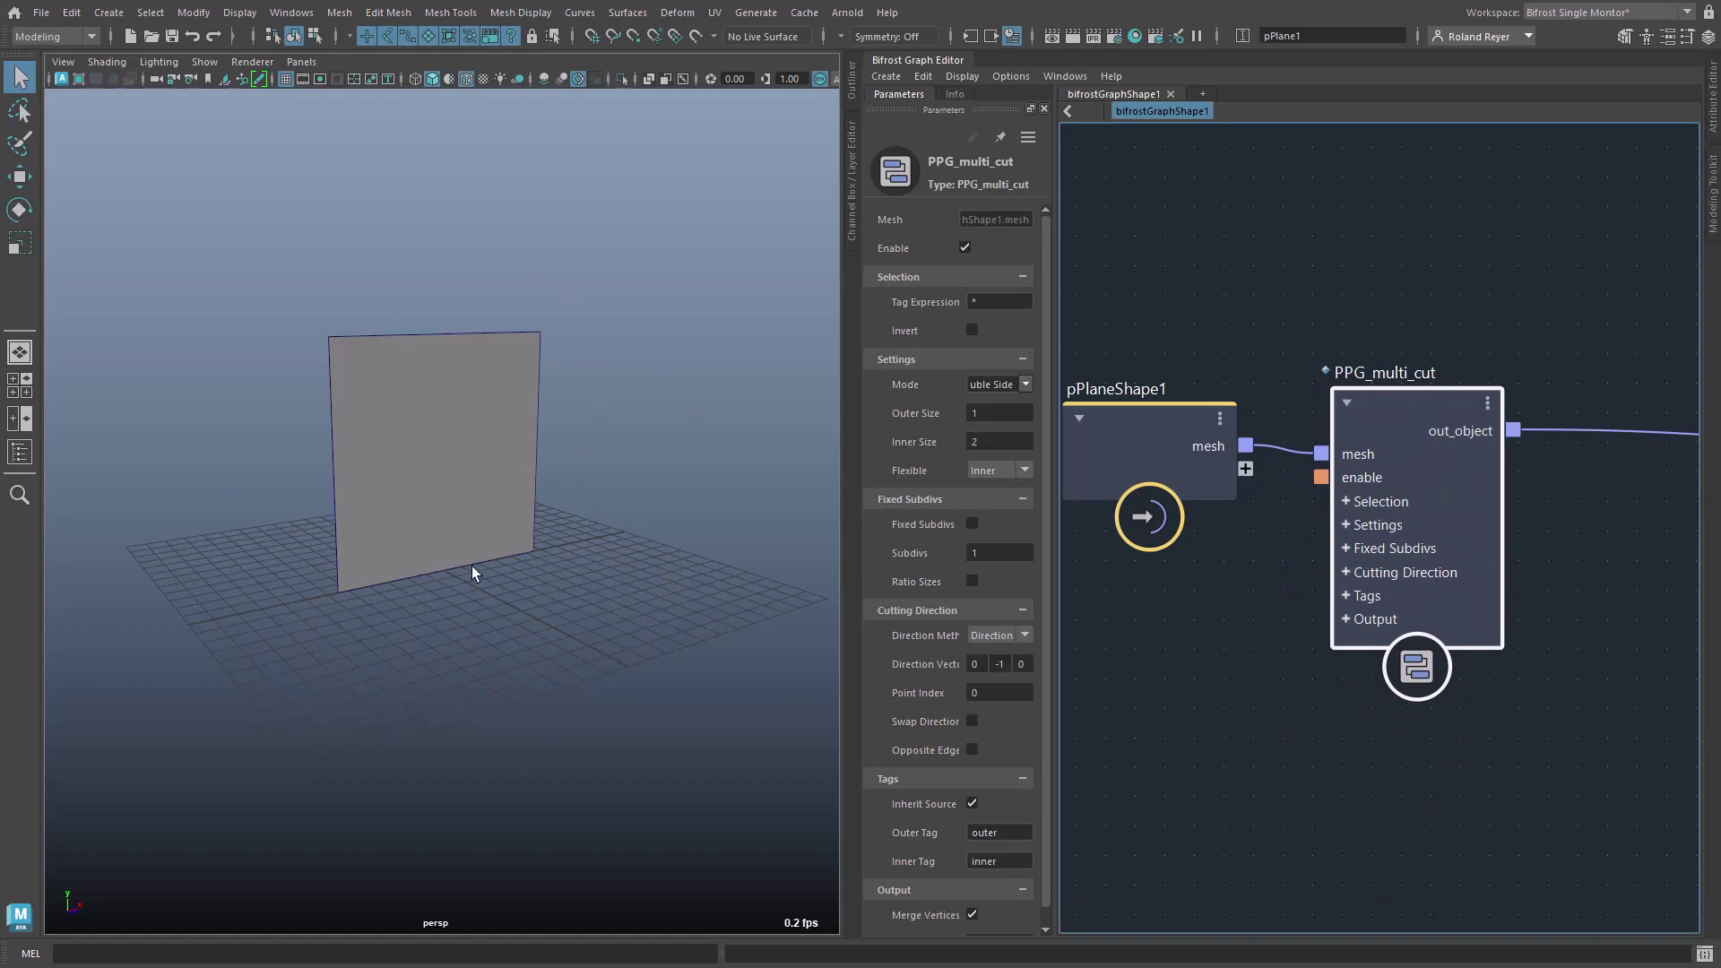
# Widen the parameter area and enable Invert in PPG_multi_cut's selection settings, keeping the tag expression *
pyautogui.moveTo(1055, 782); pyautogui.dragTo(1141, 785)
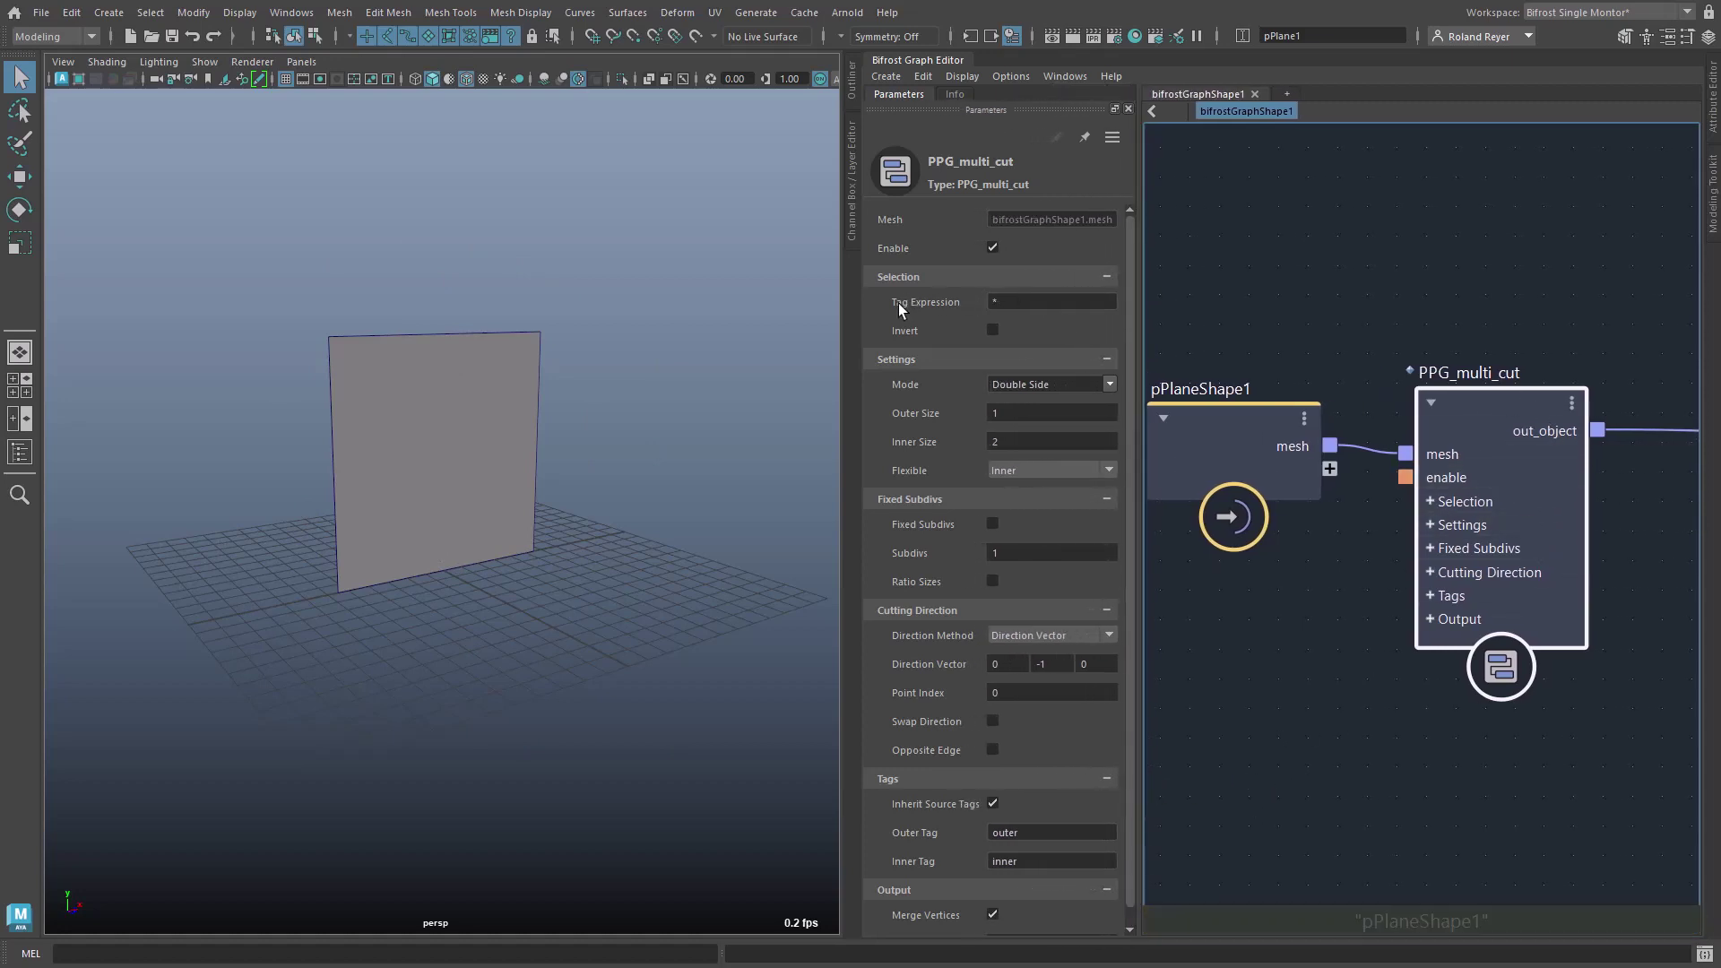
pyautogui.click(1037, 302)
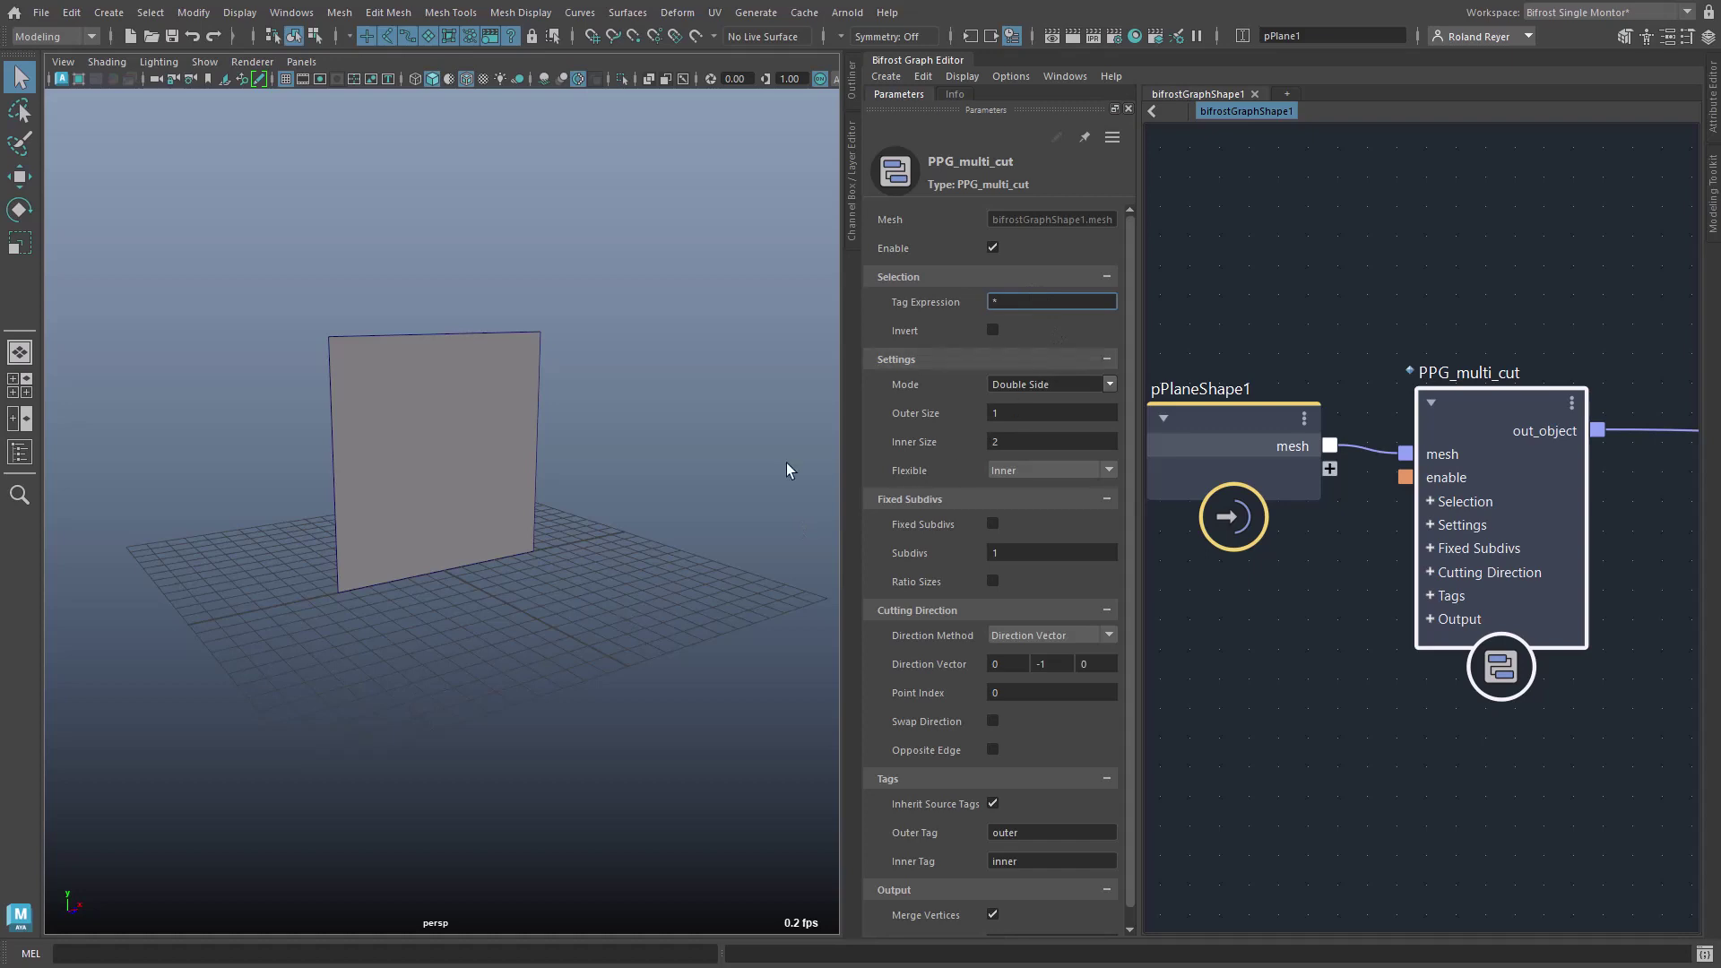
pyautogui.click(993, 330)
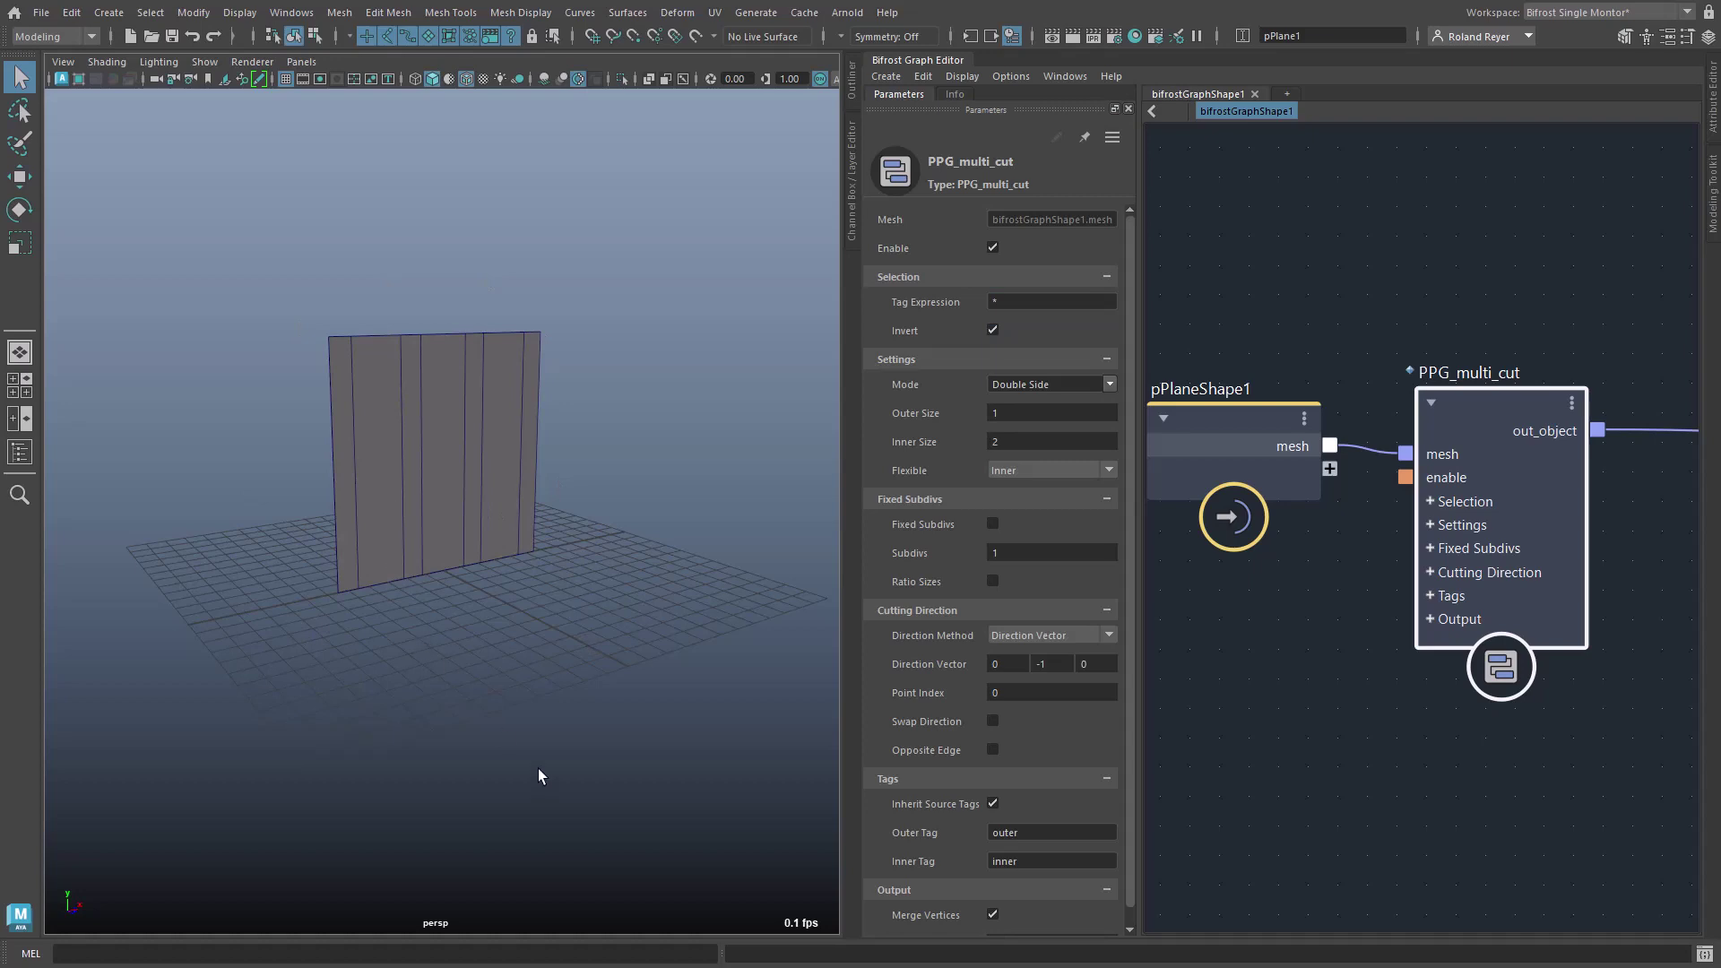
# Enlarge the graph area and move the output node farther from PPG_multi_cut to make room for more nodes
pyautogui.scroll(-4, 1317, 761)
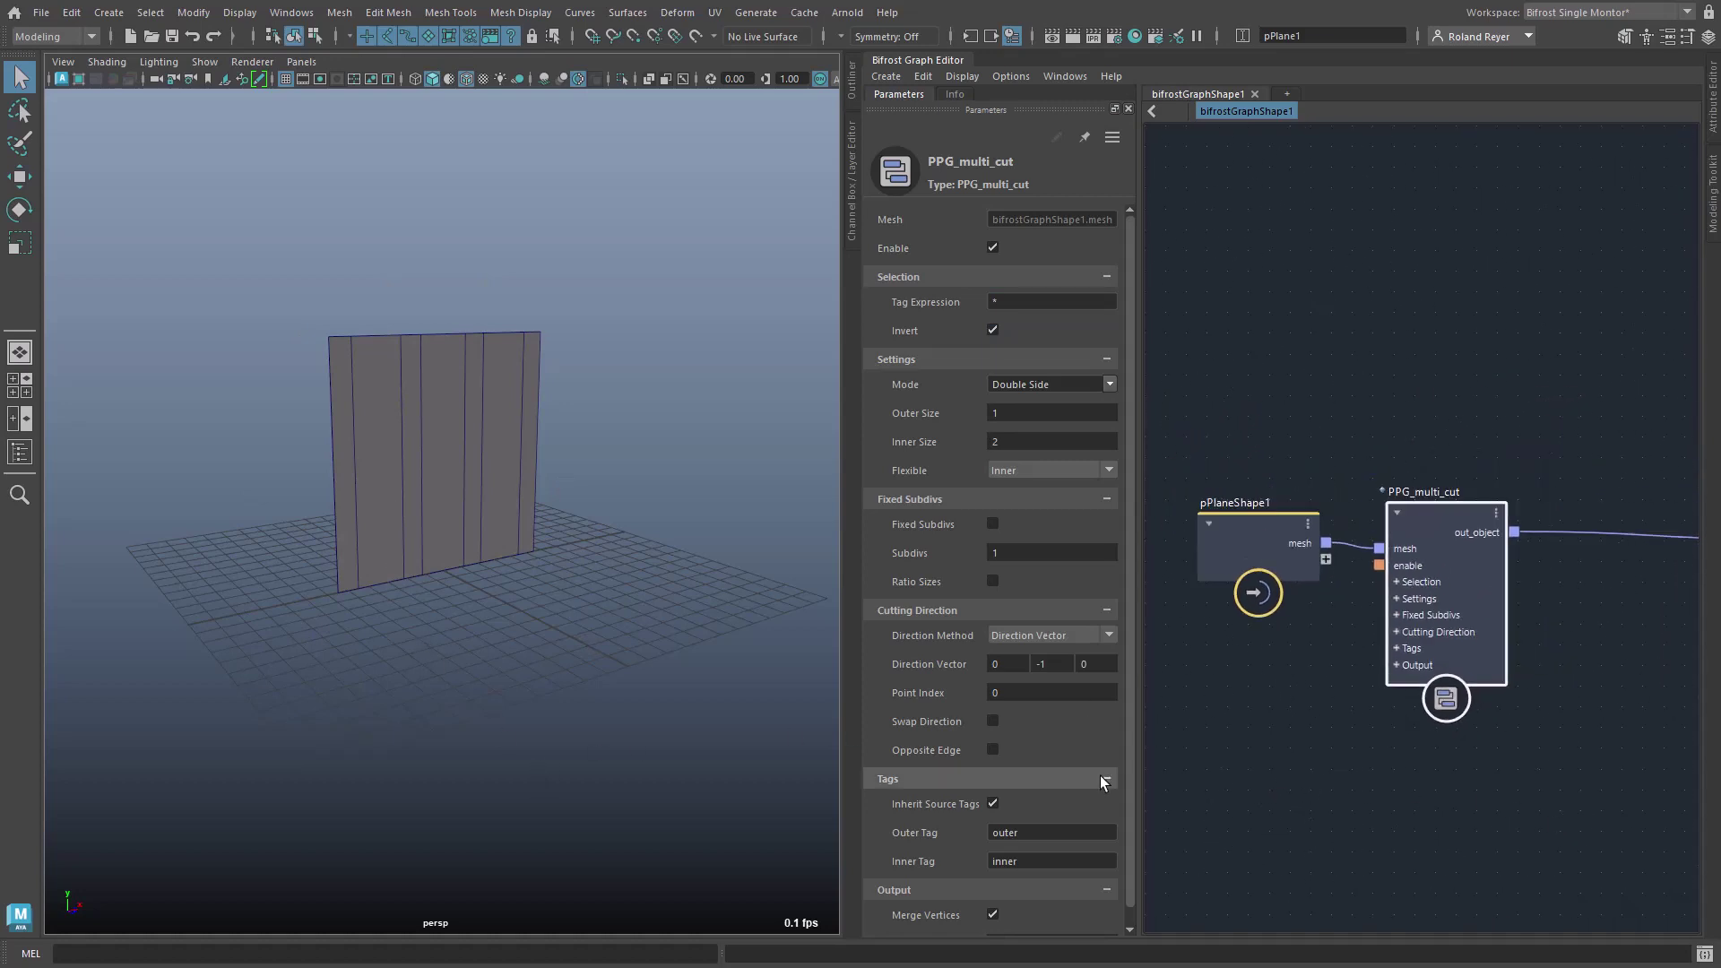
pyautogui.moveTo(842, 781); pyautogui.dragTo(734, 776)
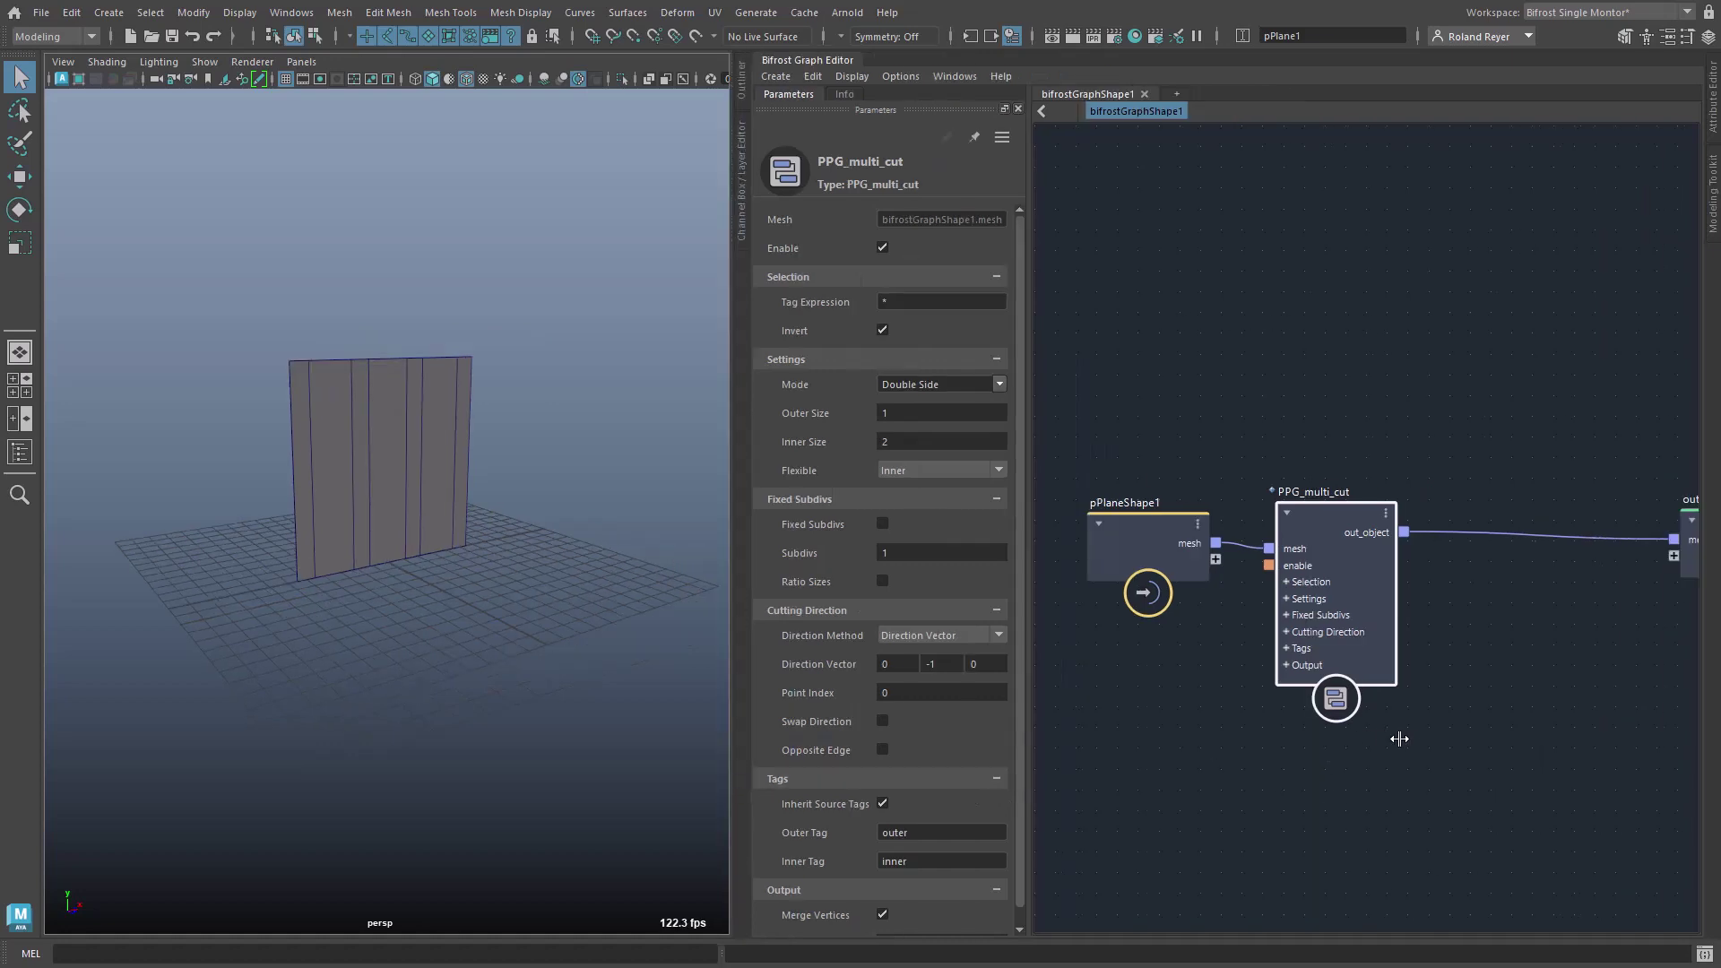
pyautogui.keyDown('alt'); pyautogui.moveTo(1436, 744); pyautogui.dragTo(1234, 719, button='middle'); pyautogui.keyUp('alt')
pyautogui.moveTo(1537, 517); pyautogui.dragTo(1719, 515)
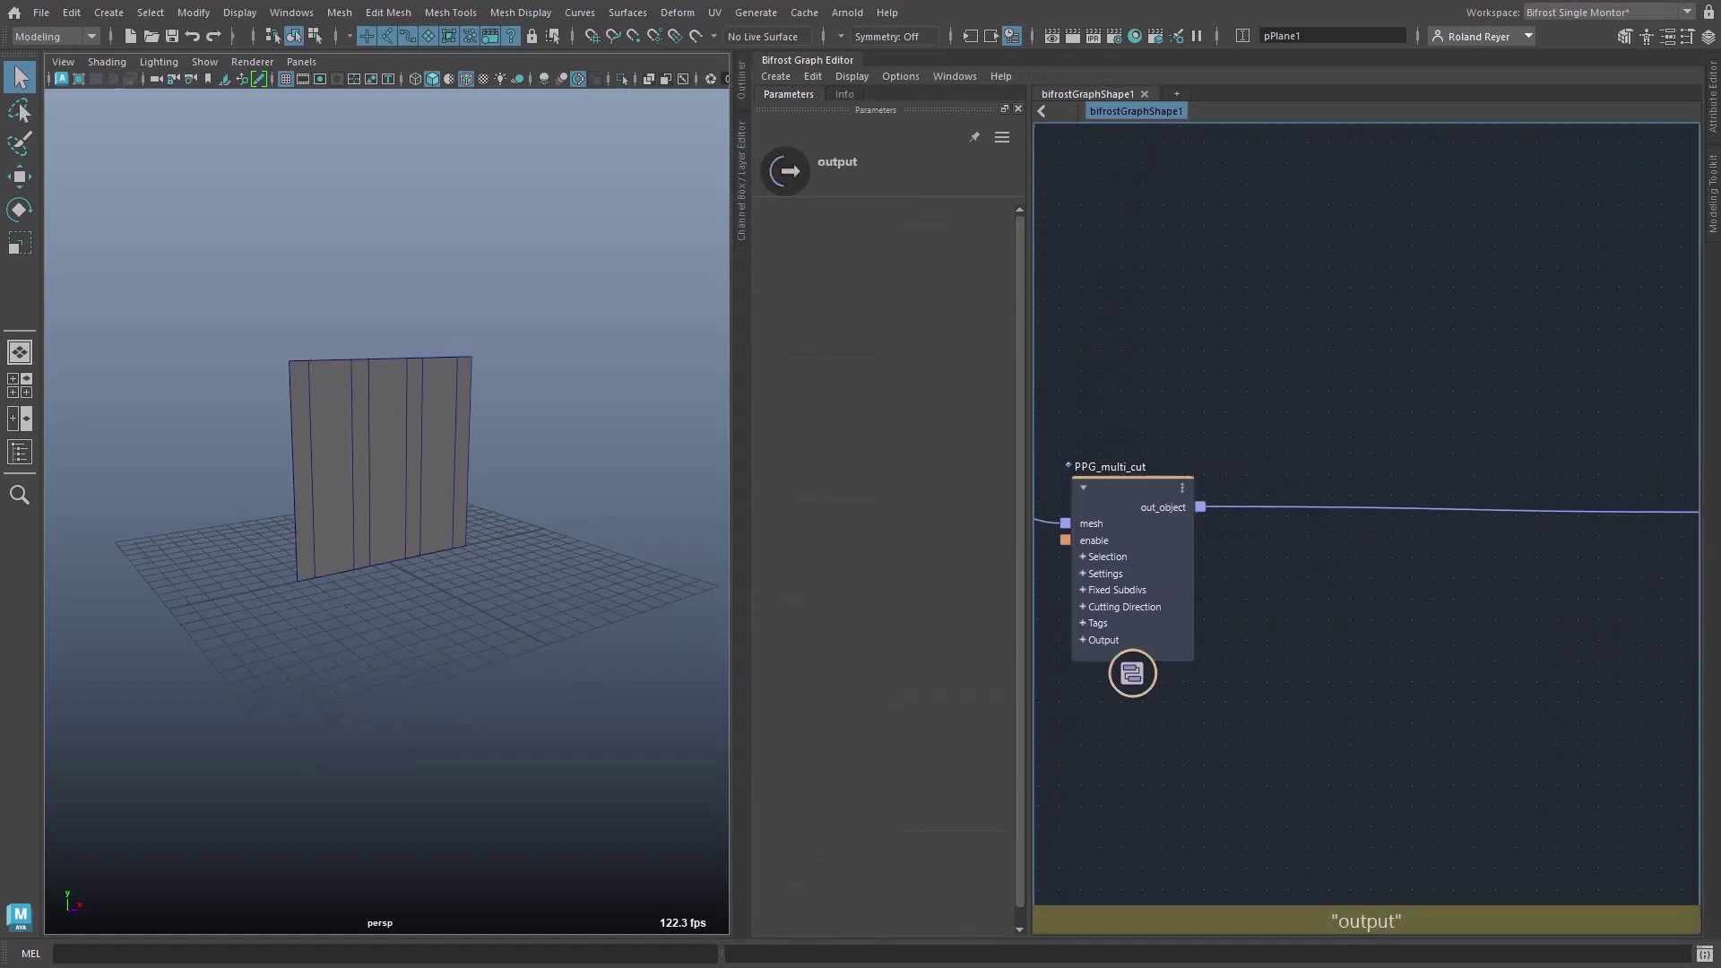
pyautogui.keyDown('alt'); pyautogui.moveTo(1397, 657); pyautogui.dragTo(1214, 641, button='middle'); pyautogui.keyUp('alt')
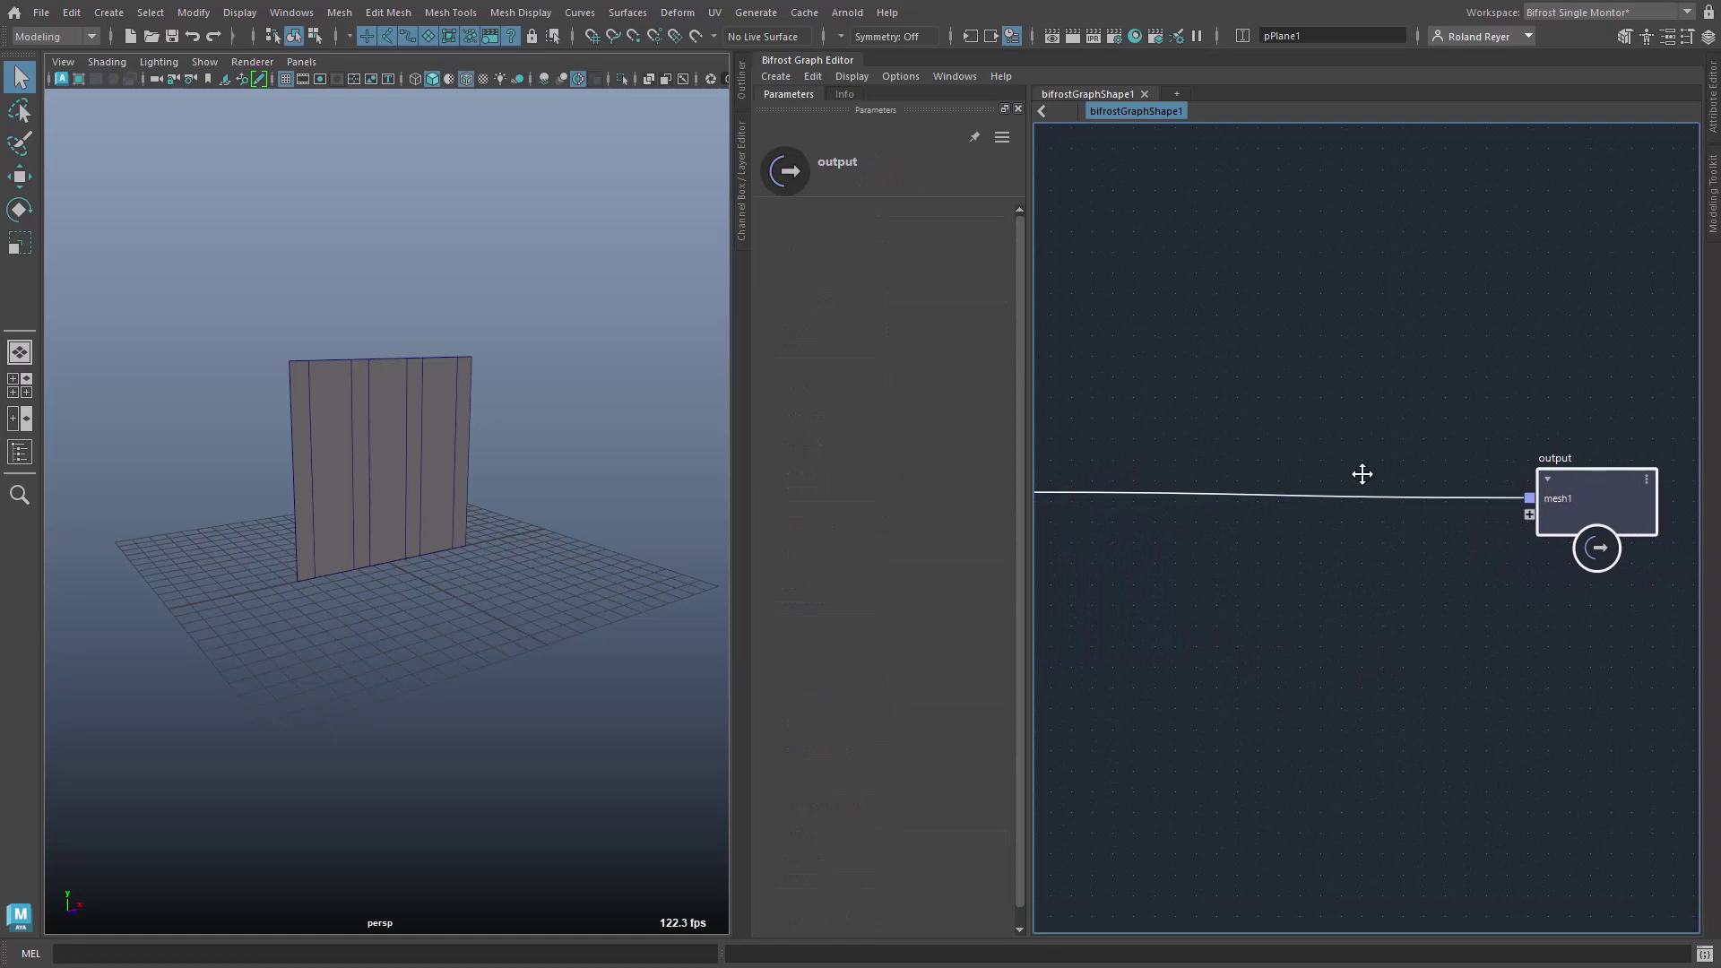
# Insert an assign_random_colors node between PPG_multi_cut and the output, and inspect the colored strips on the plane up close
pyautogui.click(1345, 583)
pyautogui.press('Tab')
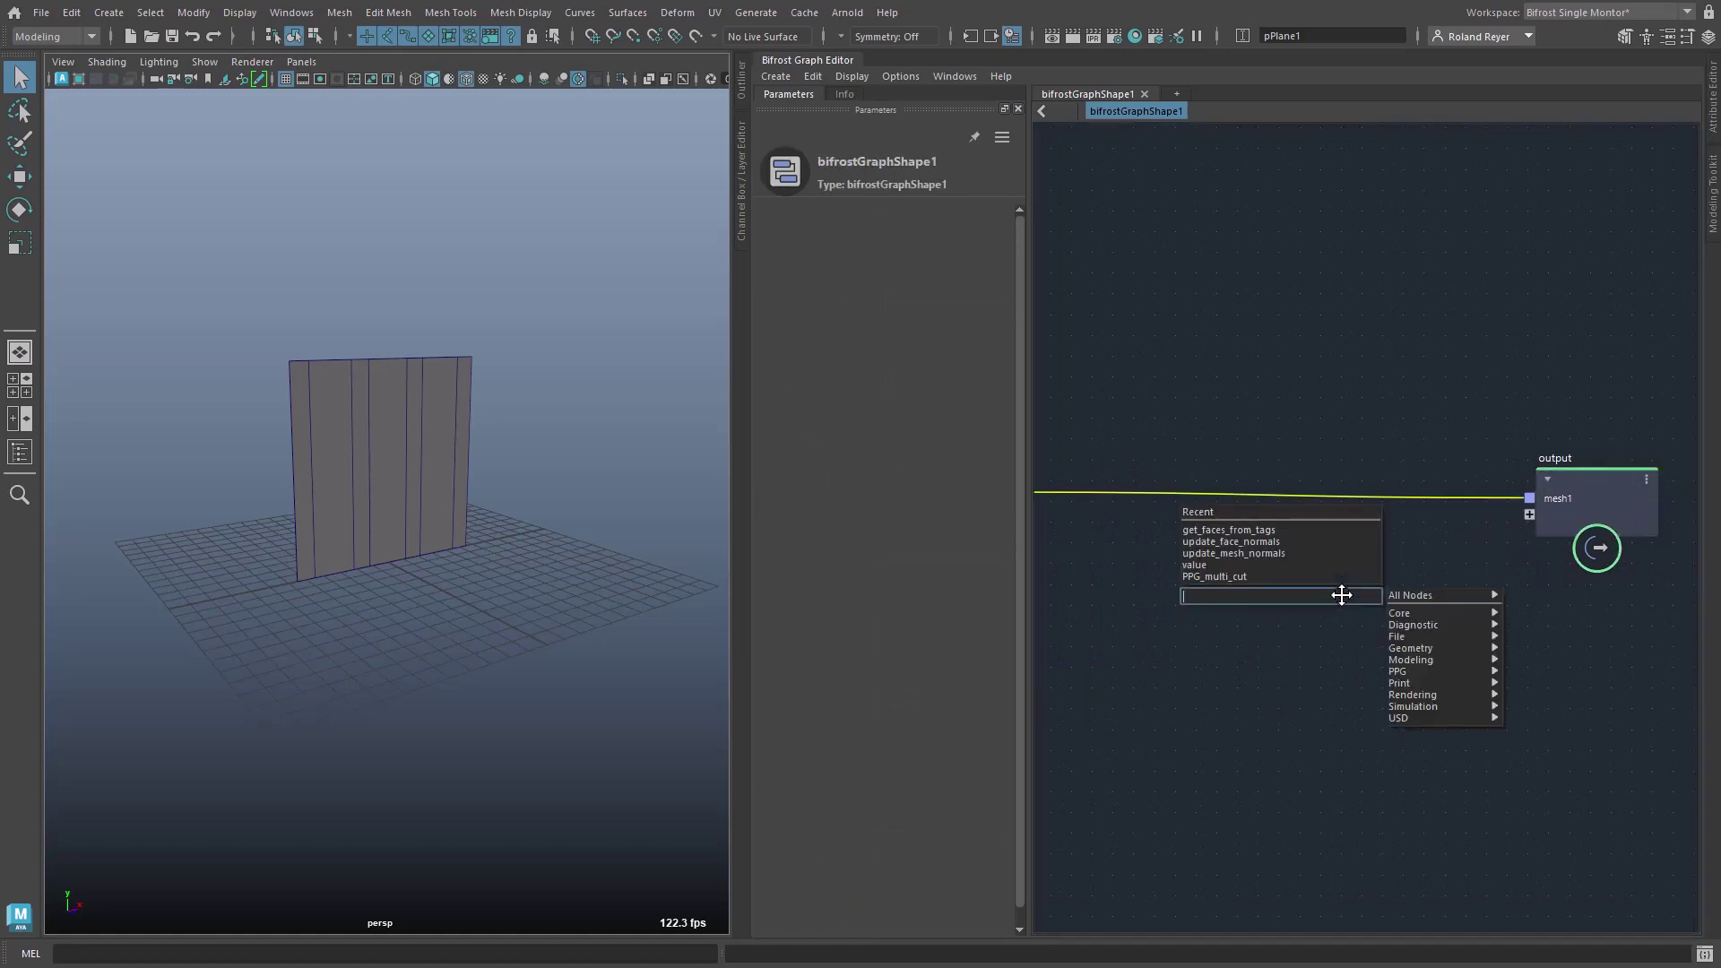
pyautogui.write('assrc')
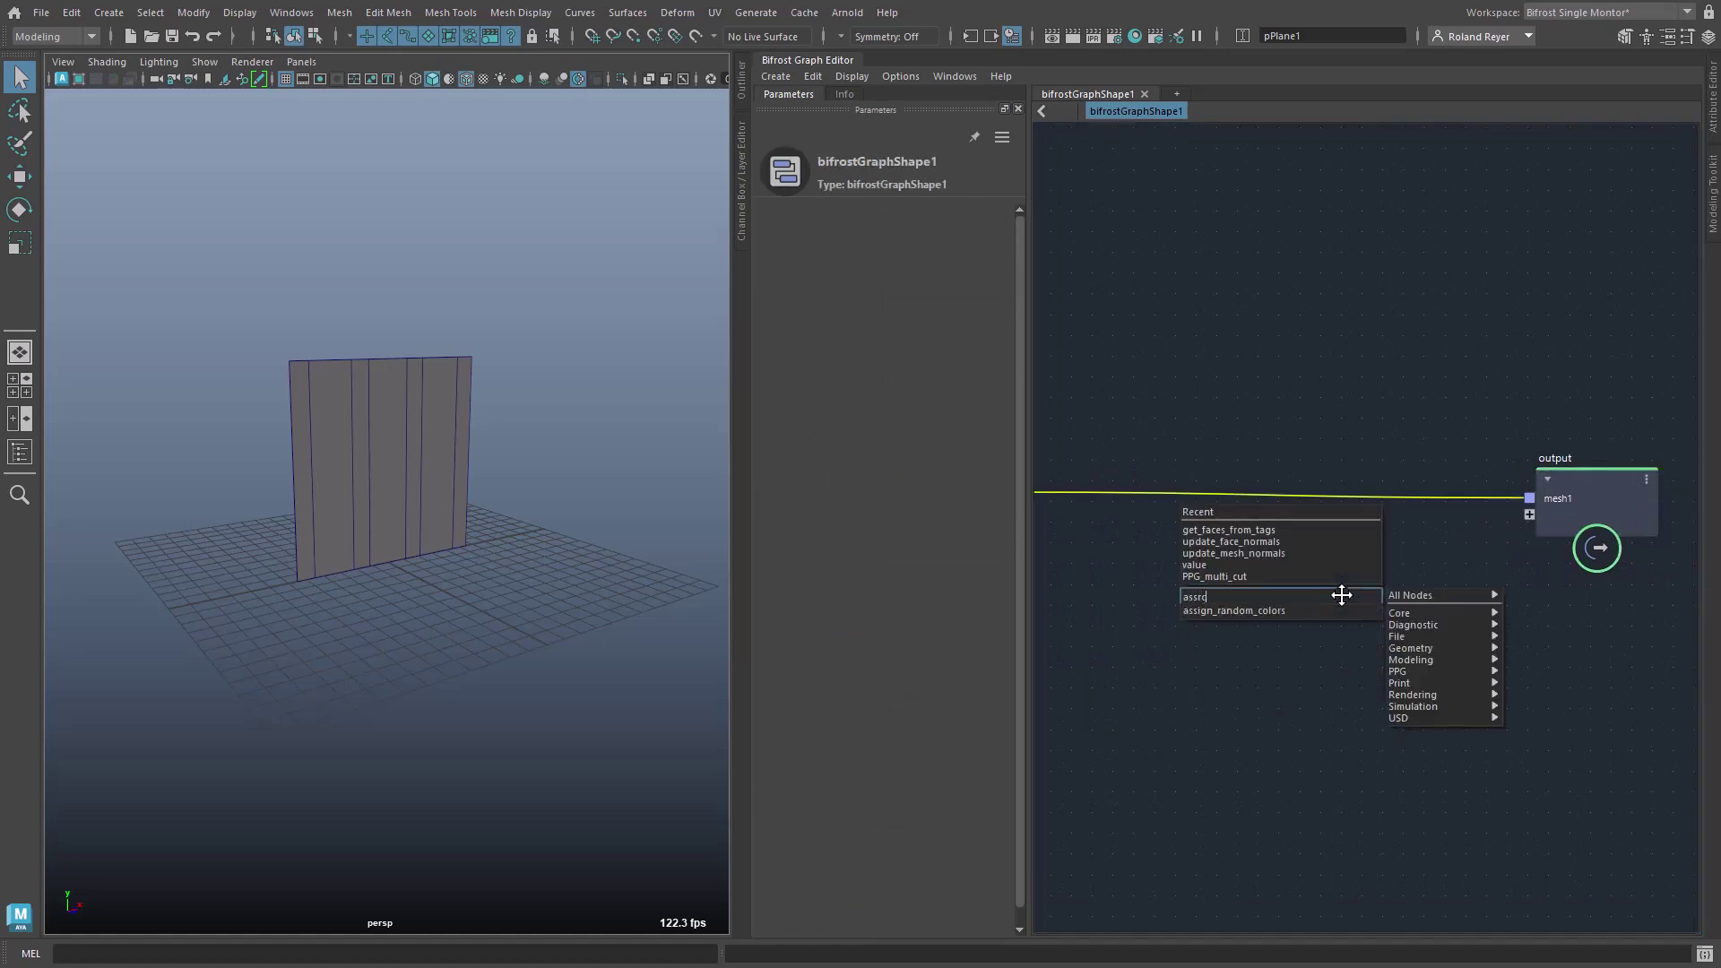
pyautogui.press('Return')
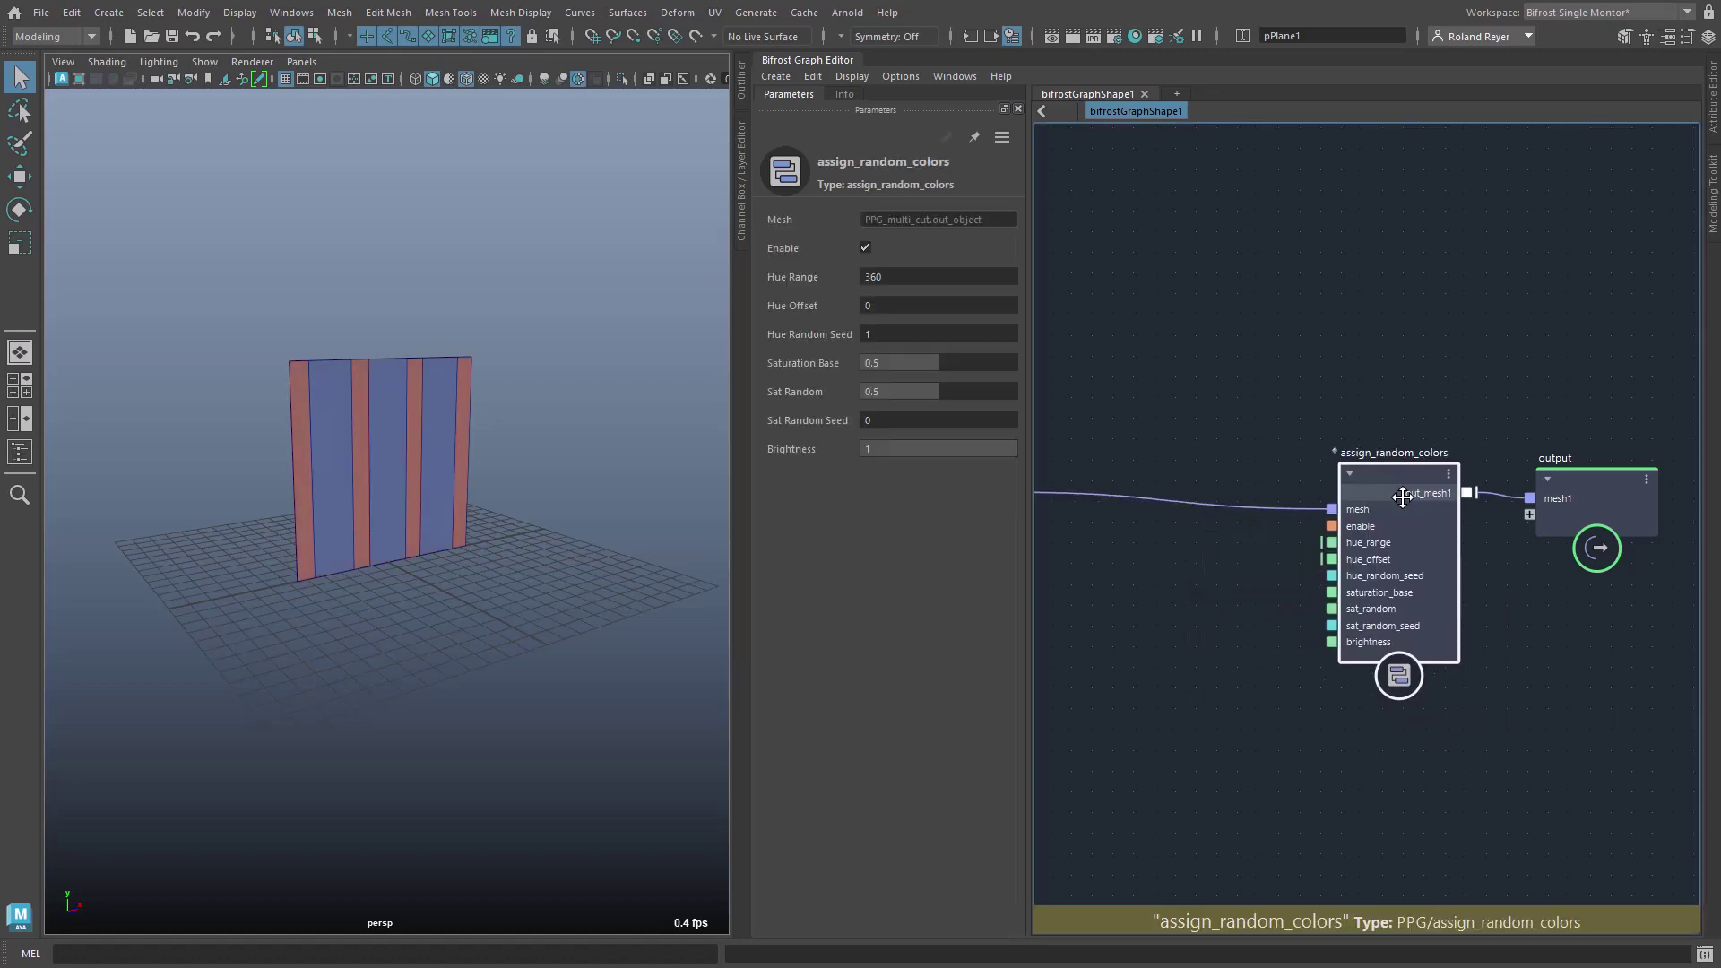
pyautogui.moveTo(1400, 496); pyautogui.dragTo(1386, 495)
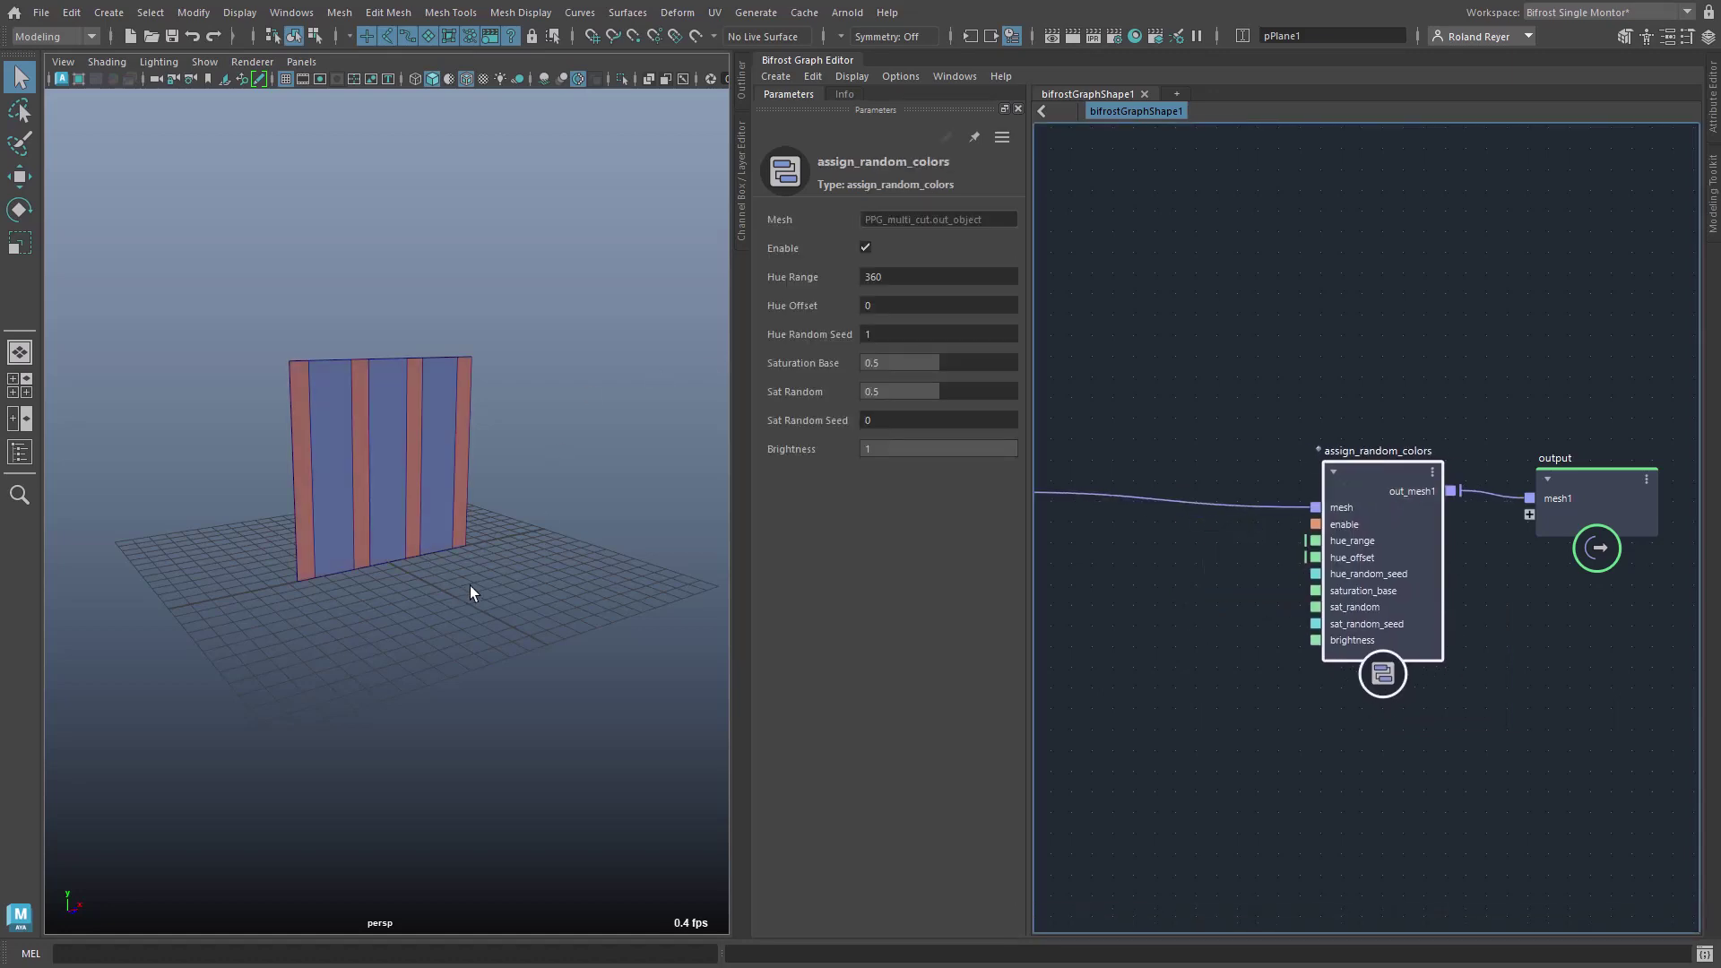
pyautogui.keyDown('alt'); pyautogui.moveTo(470, 591); pyautogui.dragTo(435, 614); pyautogui.keyUp('alt')
pyautogui.keyDown('alt'); pyautogui.moveTo(435, 615); pyautogui.dragTo(550, 628, button='right'); pyautogui.keyUp('alt')
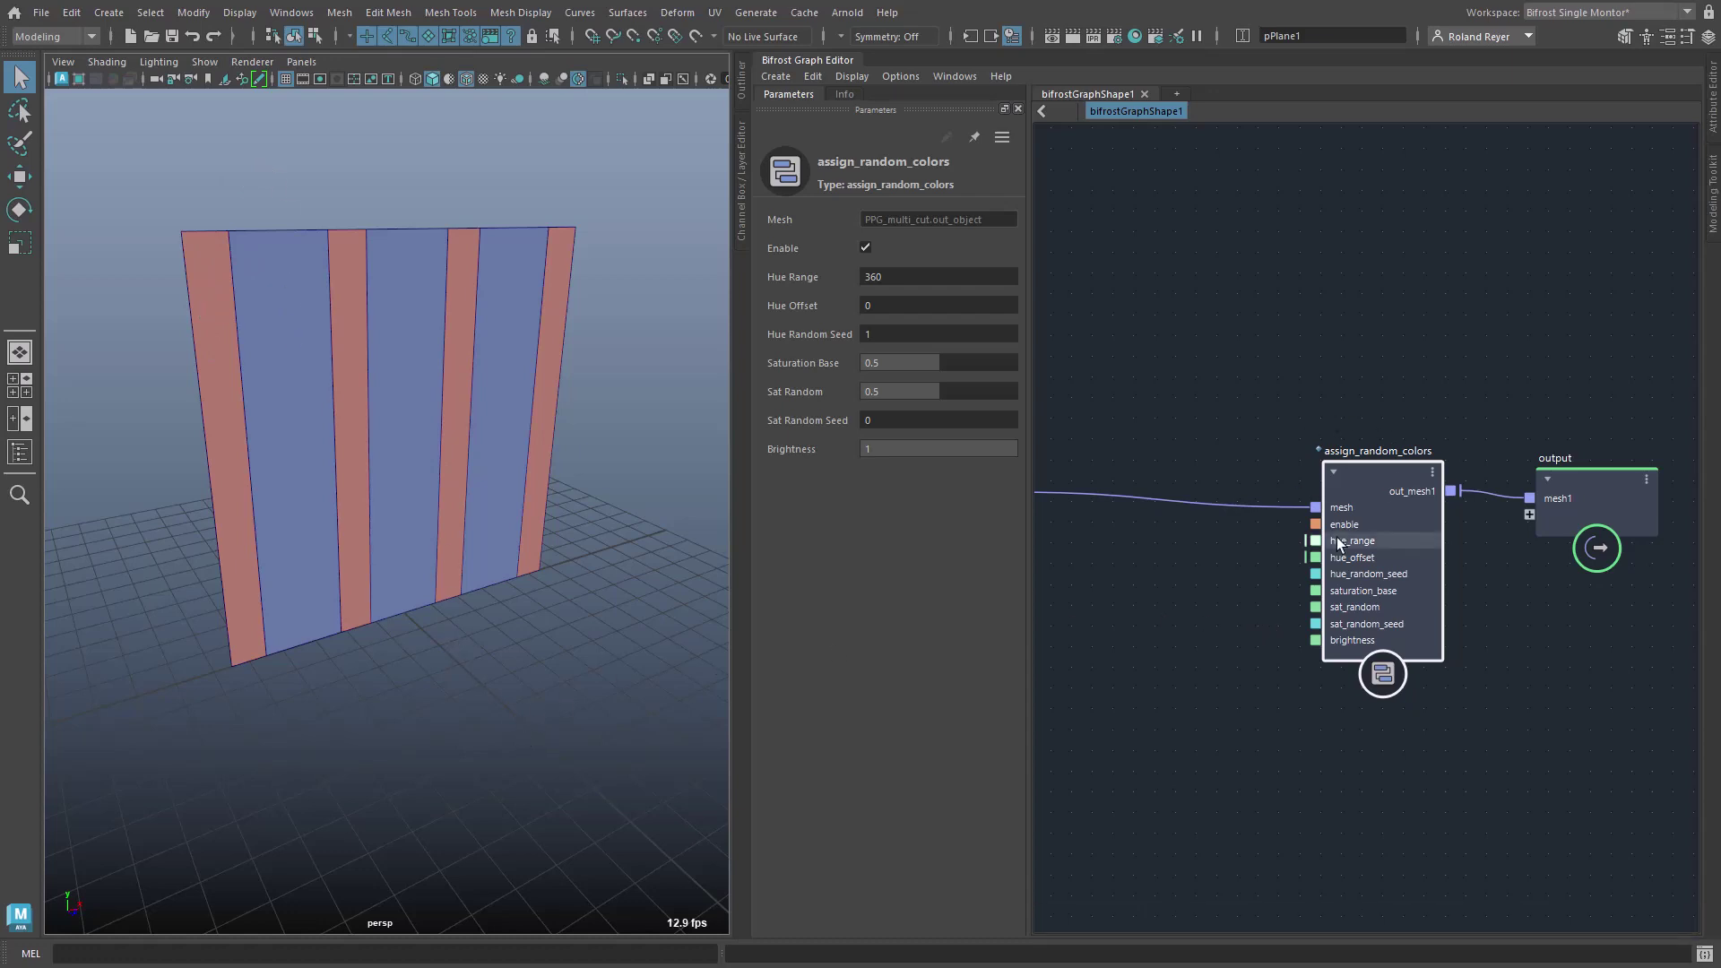
# Add a display_face_tags node below the output node and connect assign_random_colors' out_mesh1 to its mesh input
pyautogui.moveTo(1349, 540)
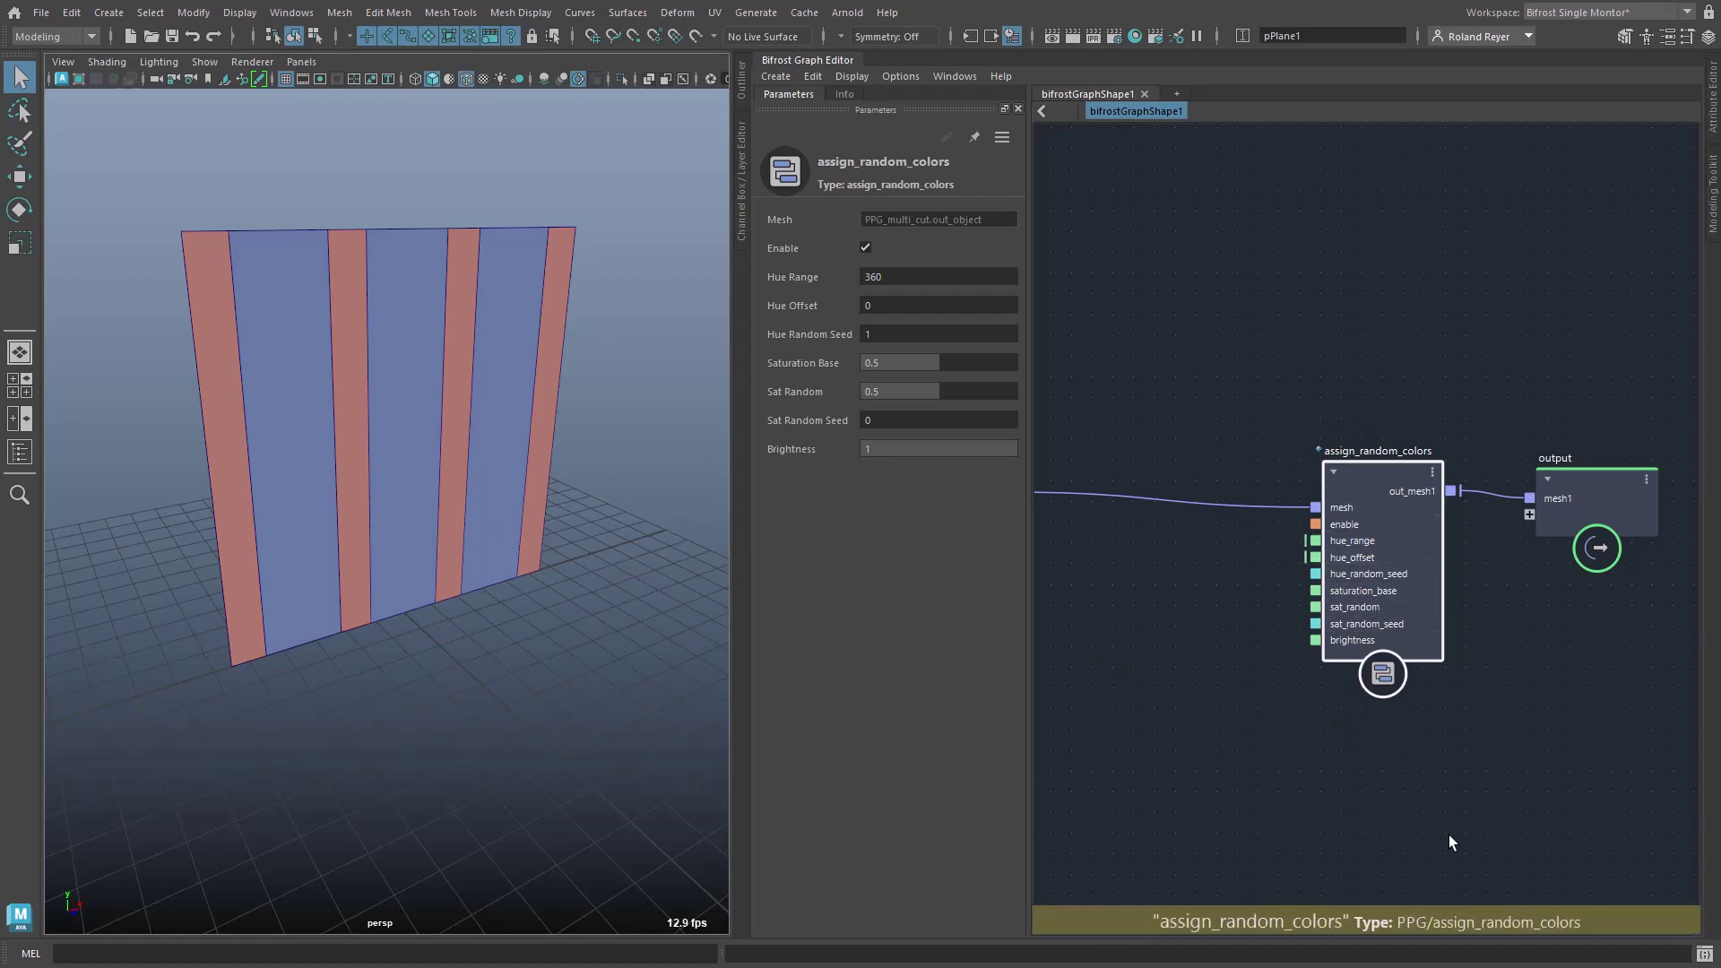
pyautogui.moveTo(1491, 817); pyautogui.dragTo(1337, 718, button='middle')
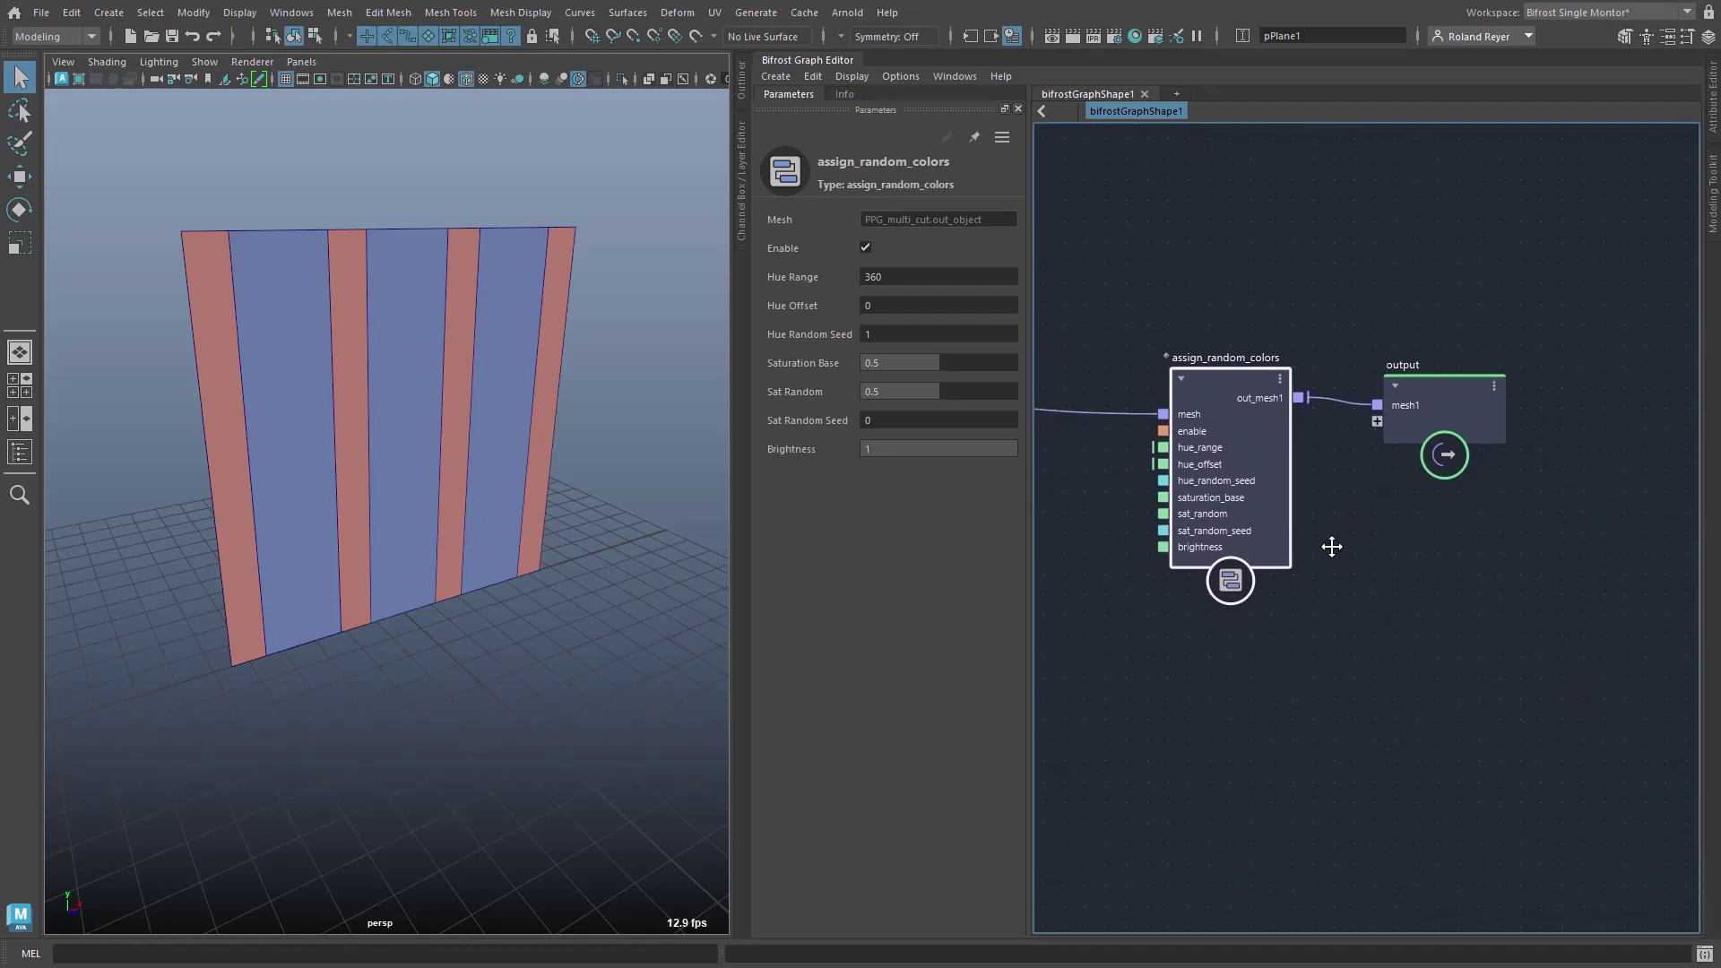
pyautogui.press('Tab')
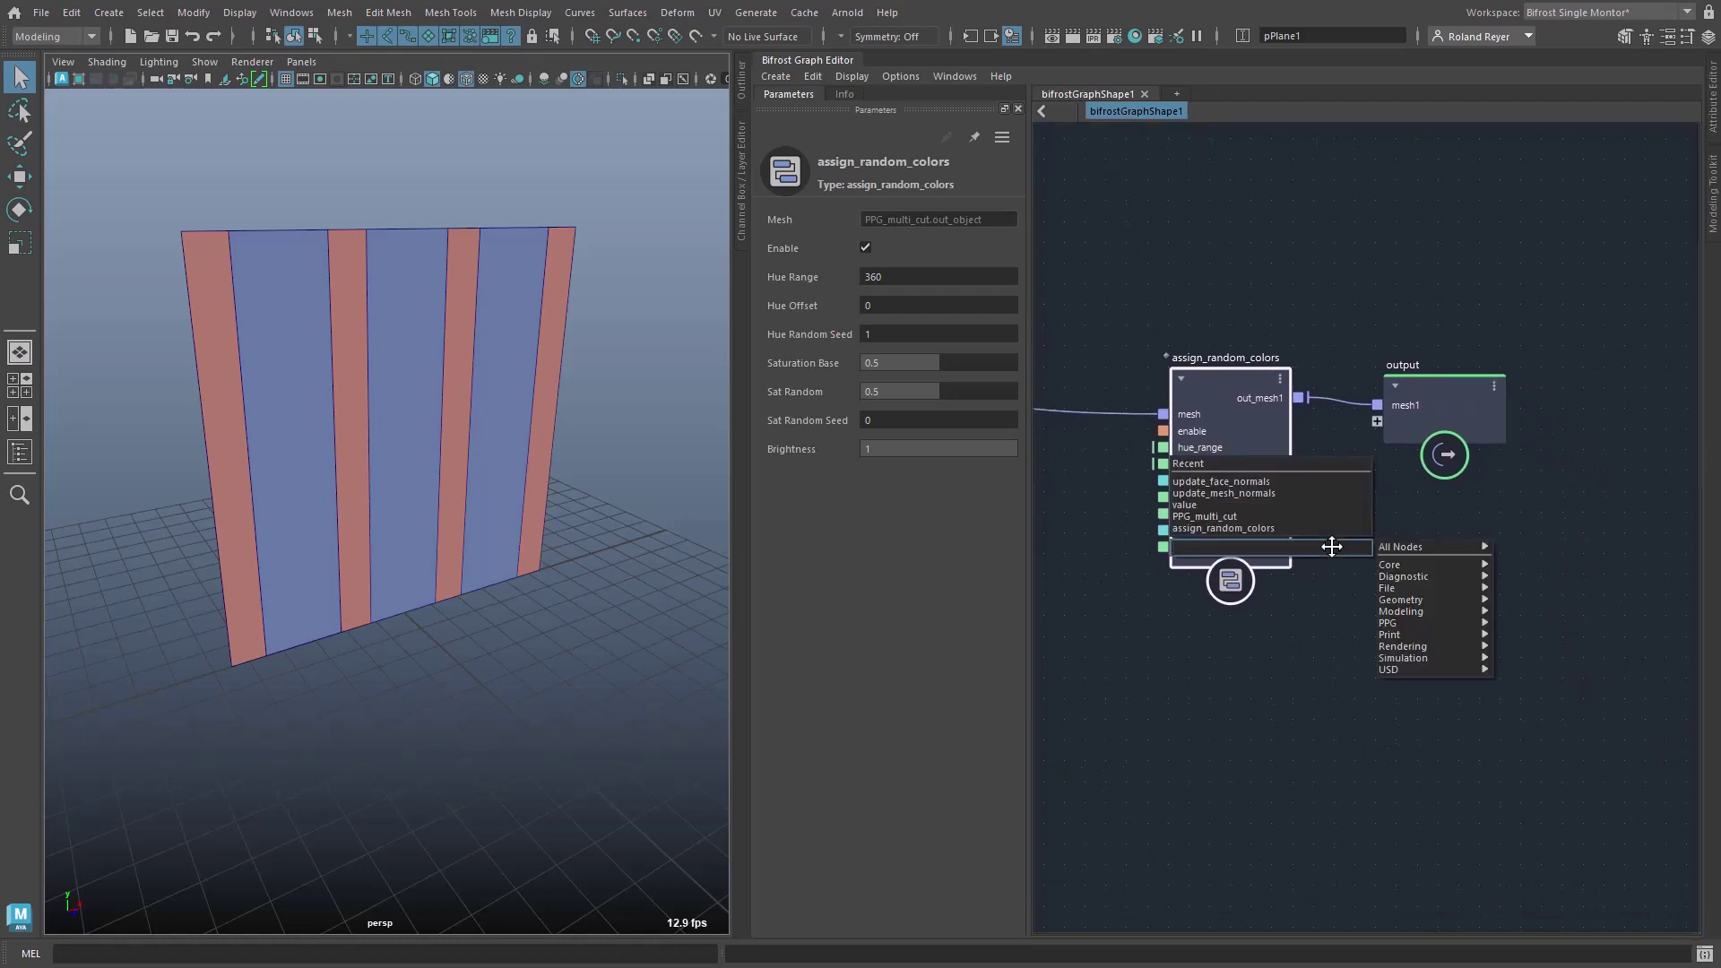
pyautogui.write('disft')
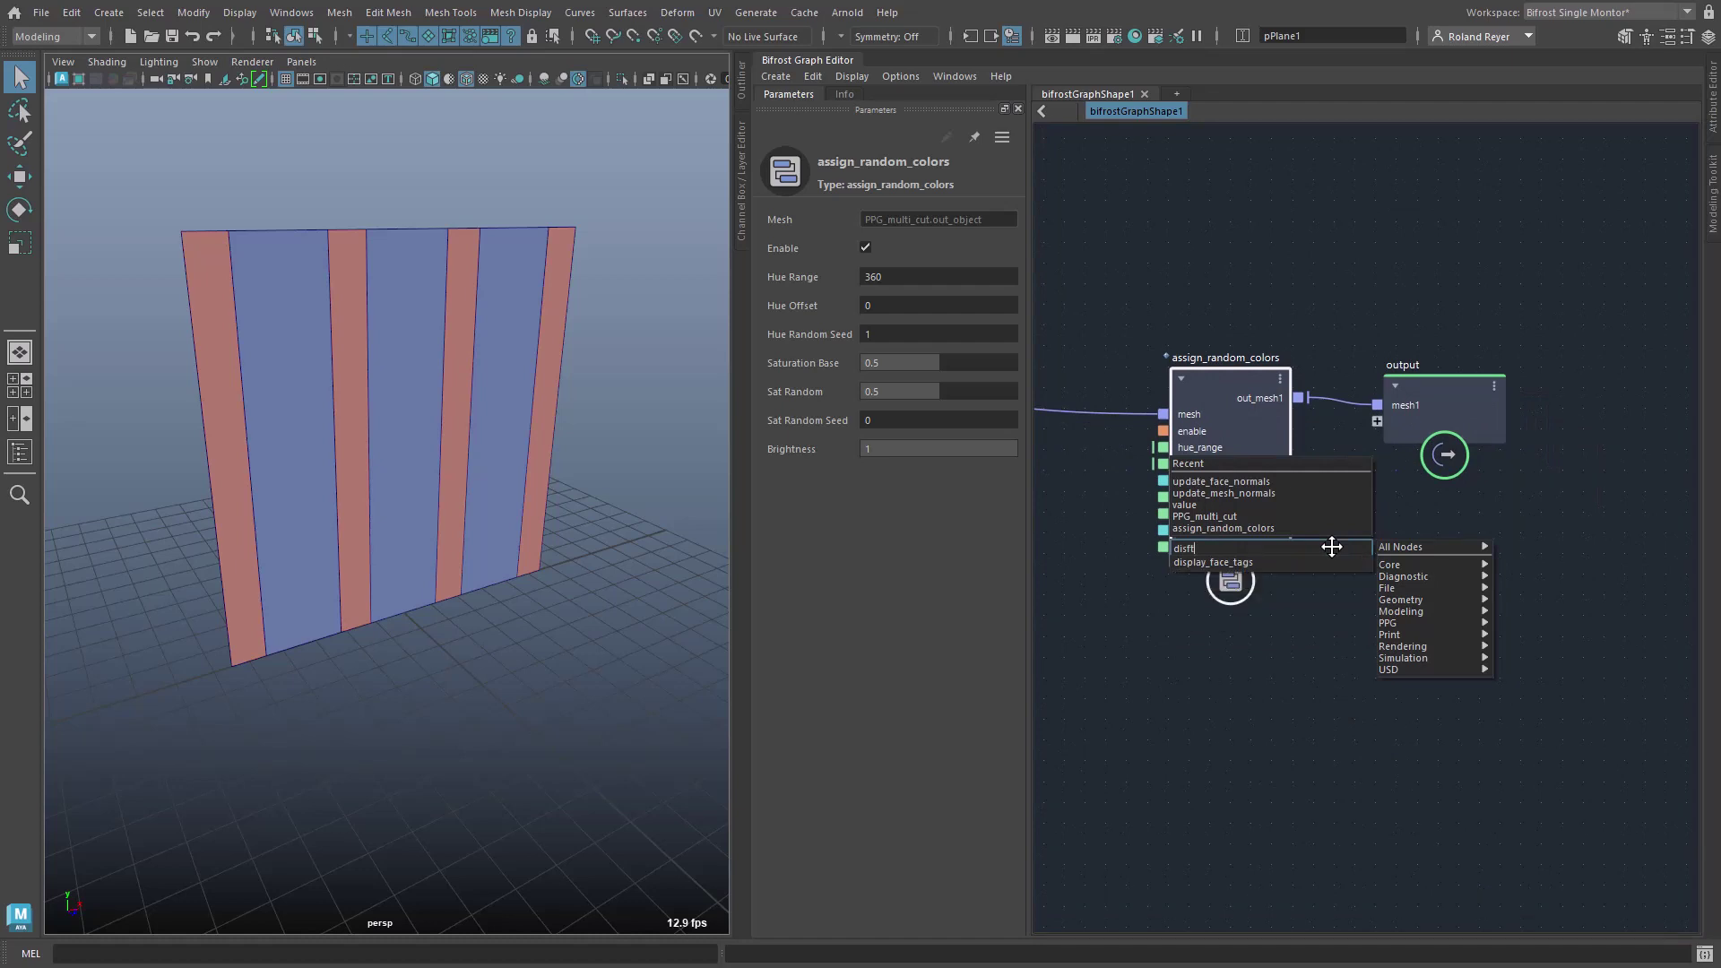
pyautogui.press('Return')
pyautogui.moveTo(1341, 602); pyautogui.dragTo(1396, 560)
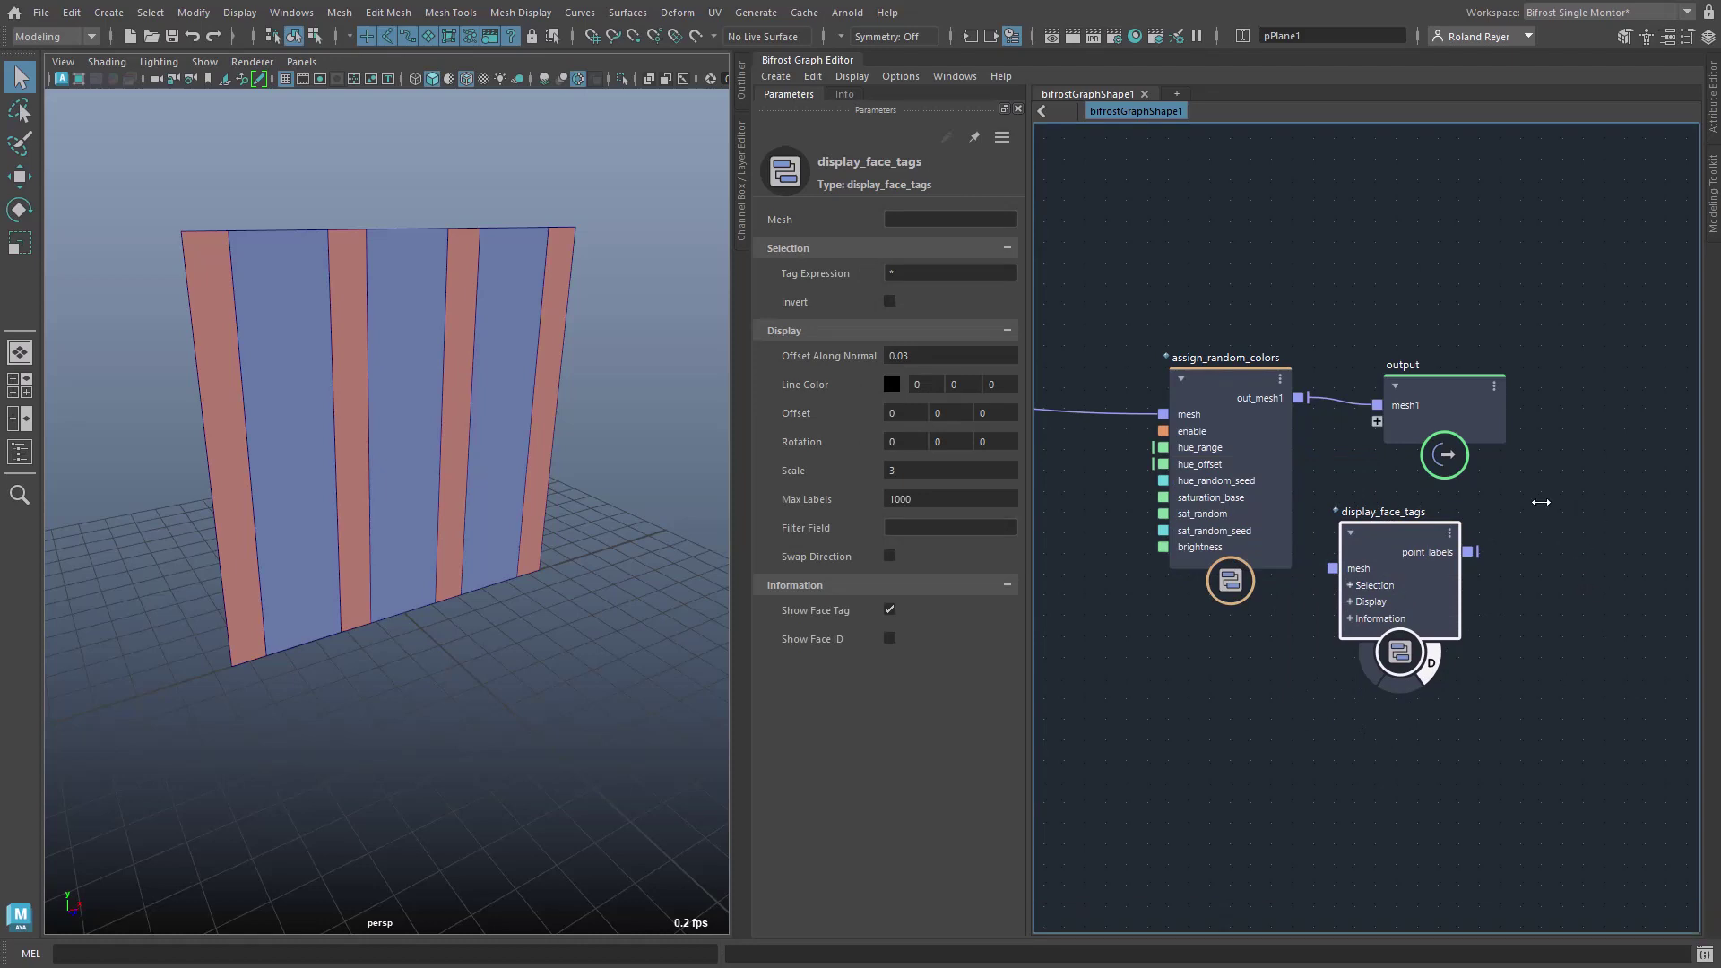
pyautogui.moveTo(1298, 397); pyautogui.dragTo(1332, 568)
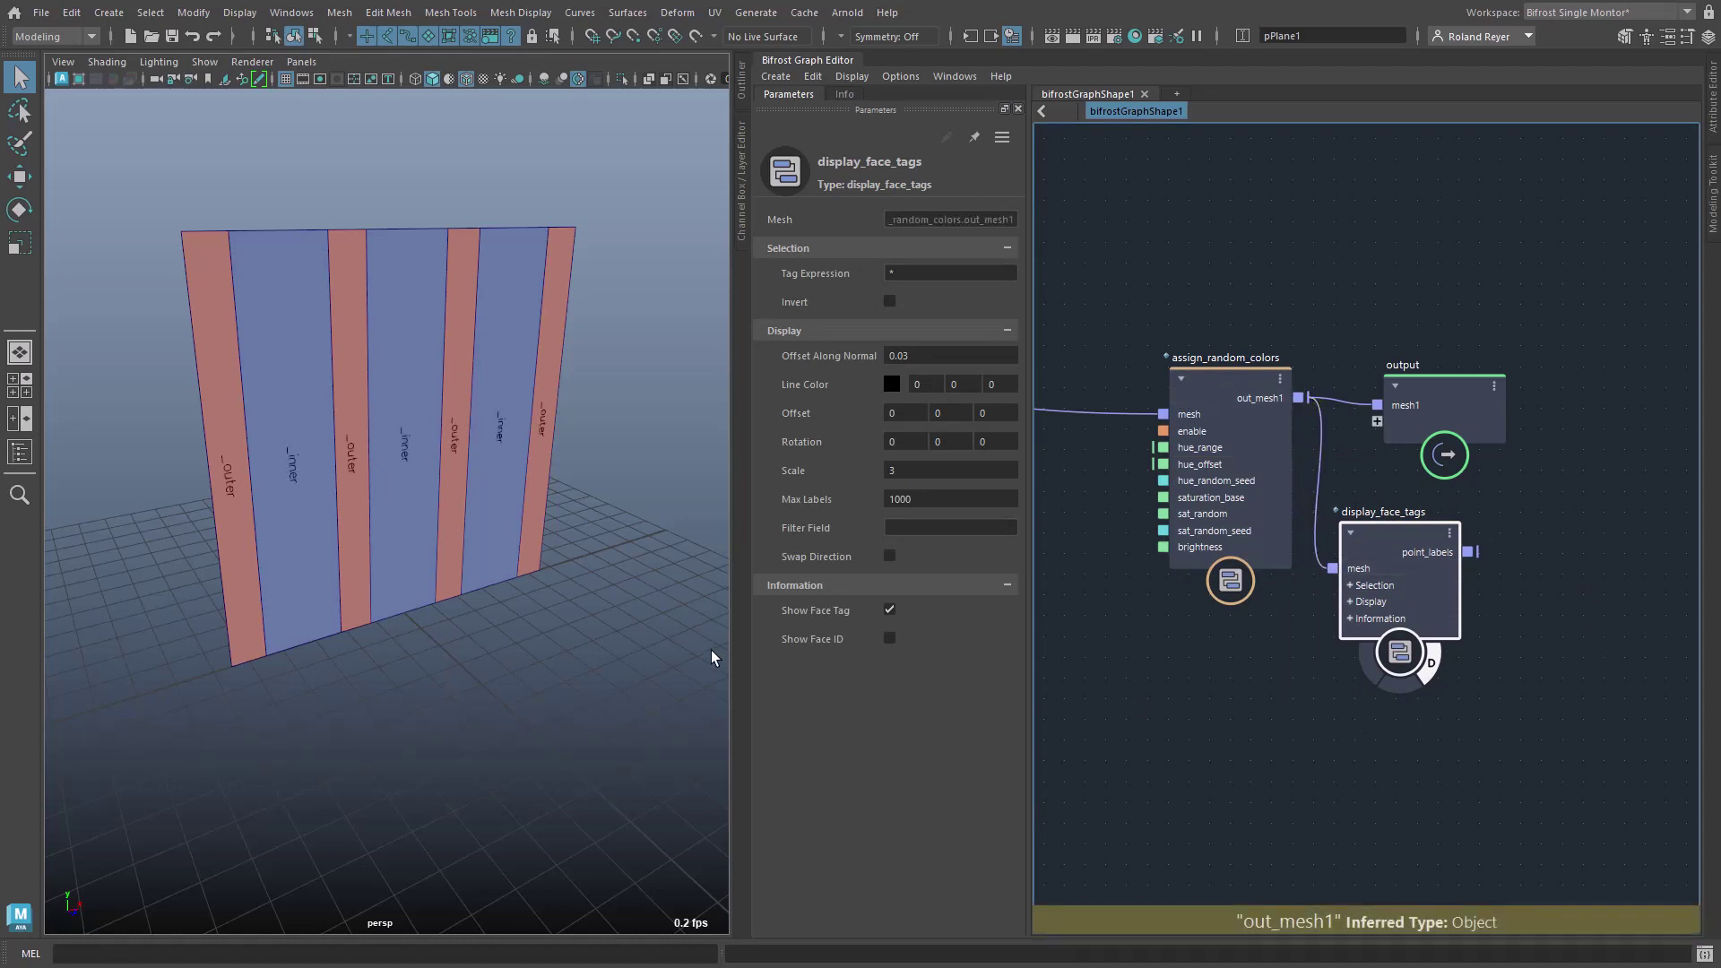
pyautogui.moveTo(480, 654)
pyautogui.keyDown('alt'); pyautogui.mouseDown()
pyautogui.moveTo(476, 639)
pyautogui.moveTo(500, 637)
pyautogui.mouseUp(); pyautogui.keyUp('alt')
# Show PPG_multi_cut's parameters and examine its Outer Tag and Inner Tag values against the labels on the plane
pyautogui.keyDown('alt'); pyautogui.moveTo(1157, 717); pyautogui.dragTo(1509, 711, button='middle'); pyautogui.keyUp('alt')
pyautogui.keyDown('alt'); pyautogui.moveTo(1372, 687); pyautogui.dragTo(1476, 690, button='middle'); pyautogui.keyUp('alt')
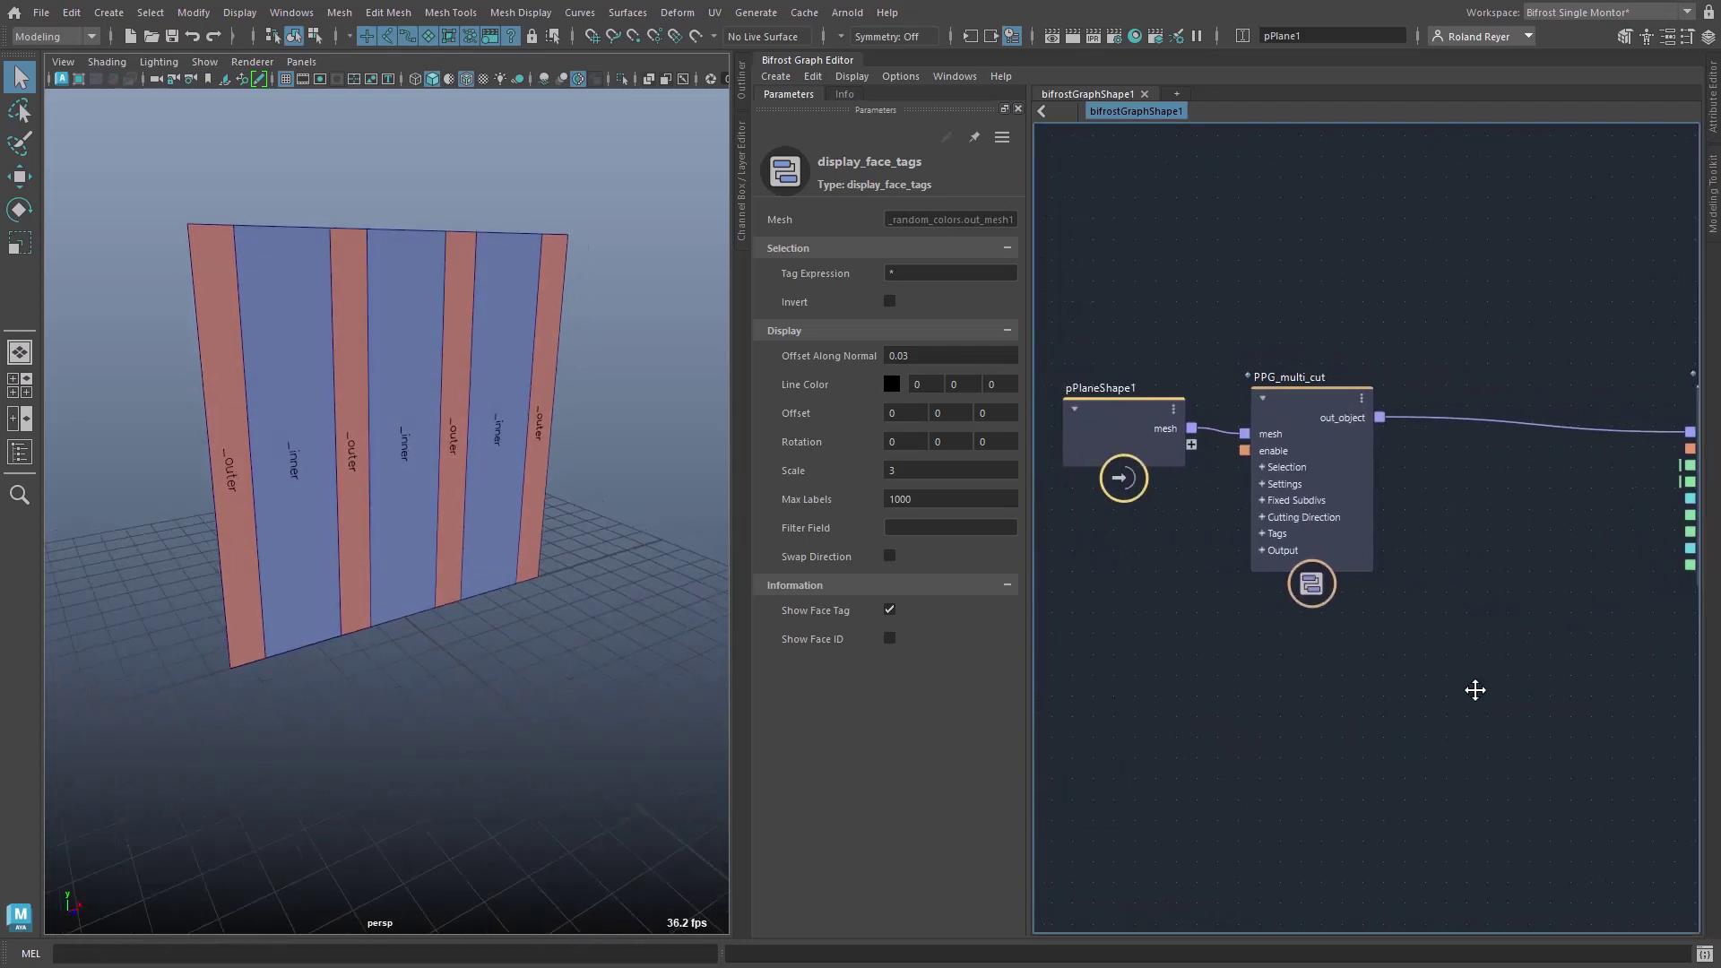
pyautogui.click(1311, 421)
pyautogui.keyDown('alt'); pyautogui.moveTo(1041, 860); pyautogui.dragTo(1061, 844, button='middle'); pyautogui.keyUp('alt')
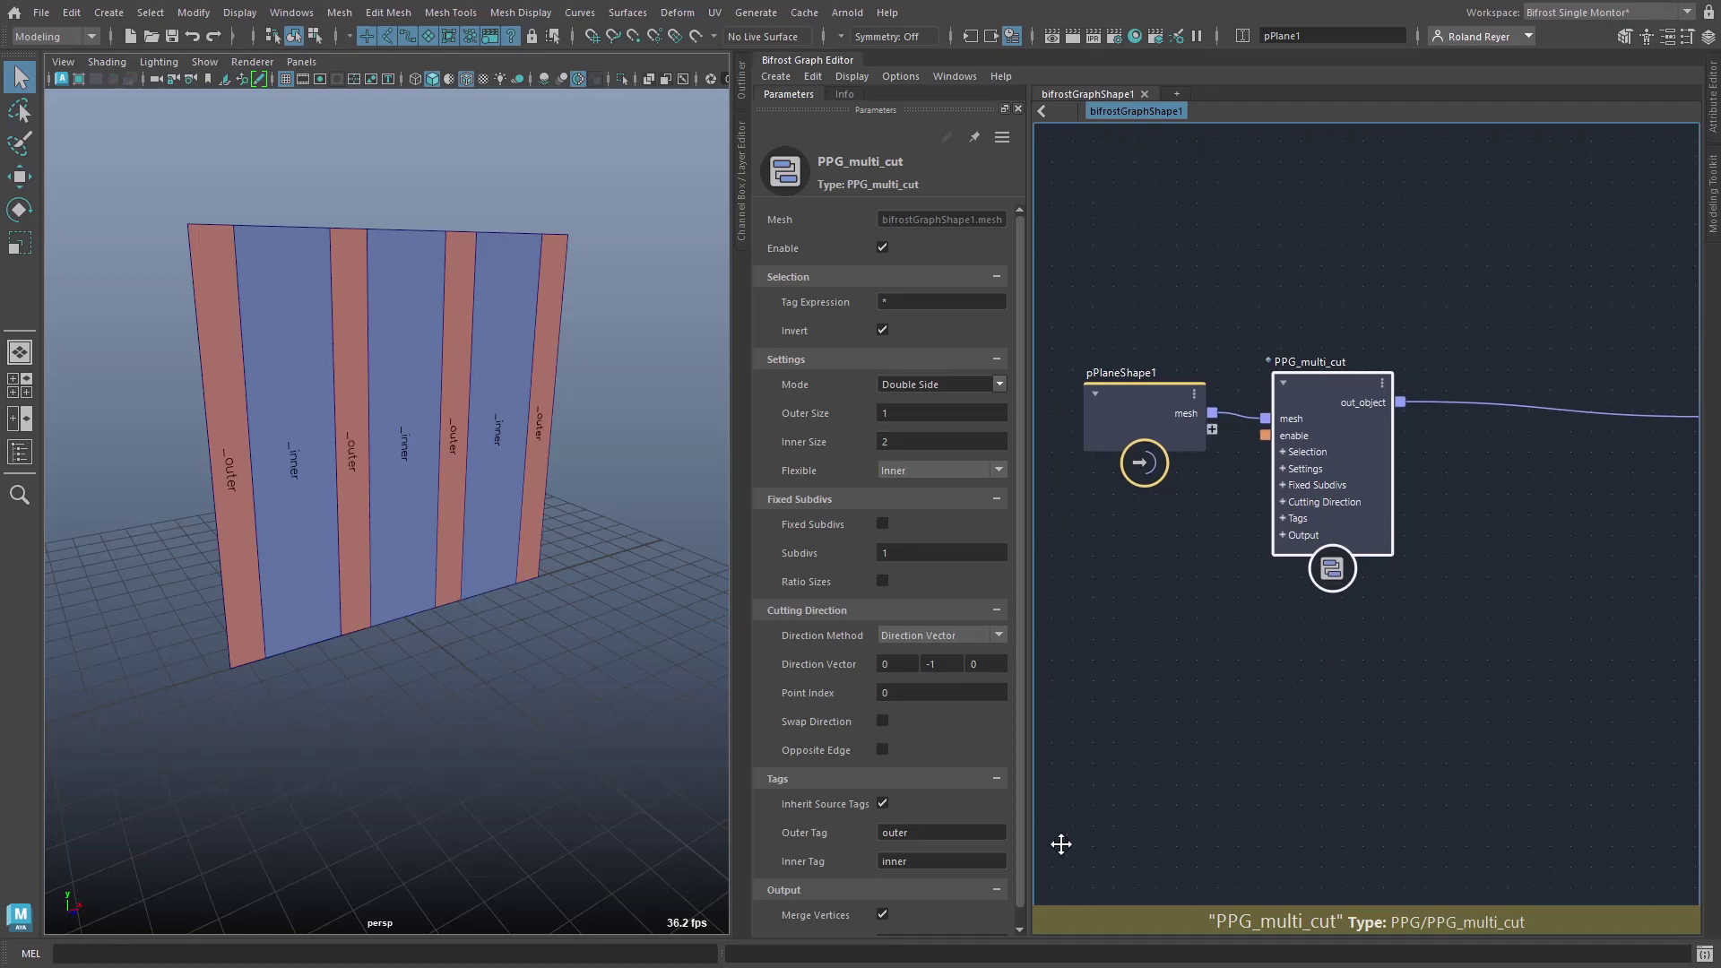
pyautogui.doubleClick(928, 834)
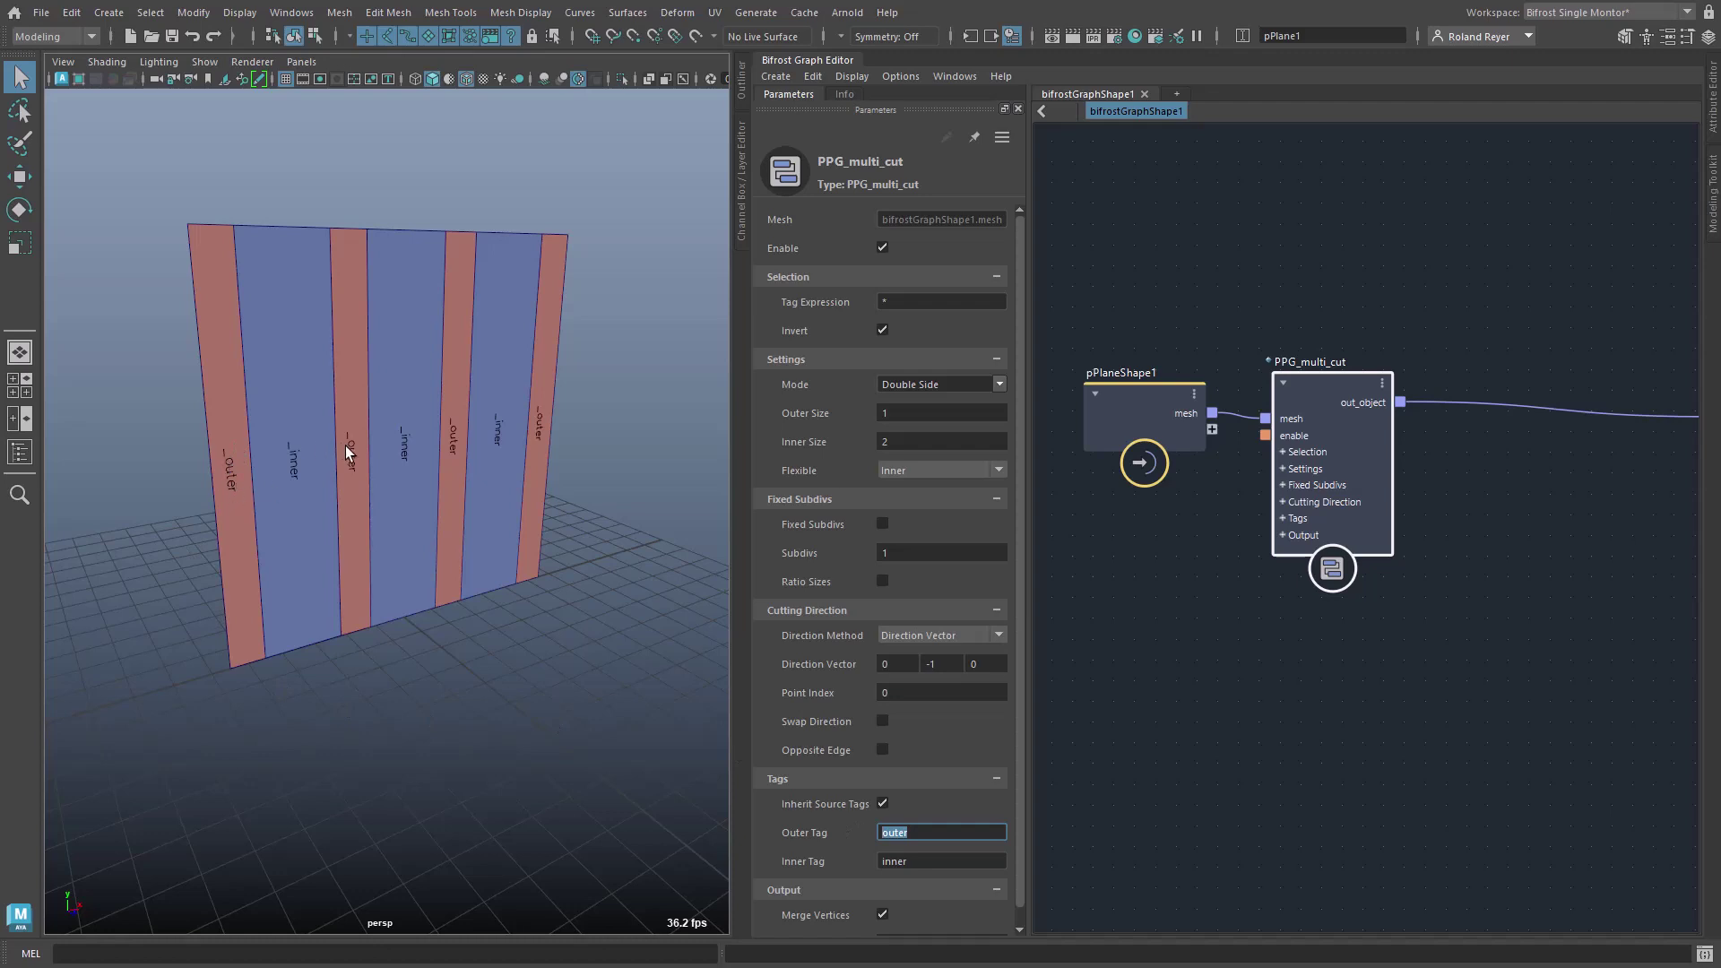
pyautogui.press('Tab')
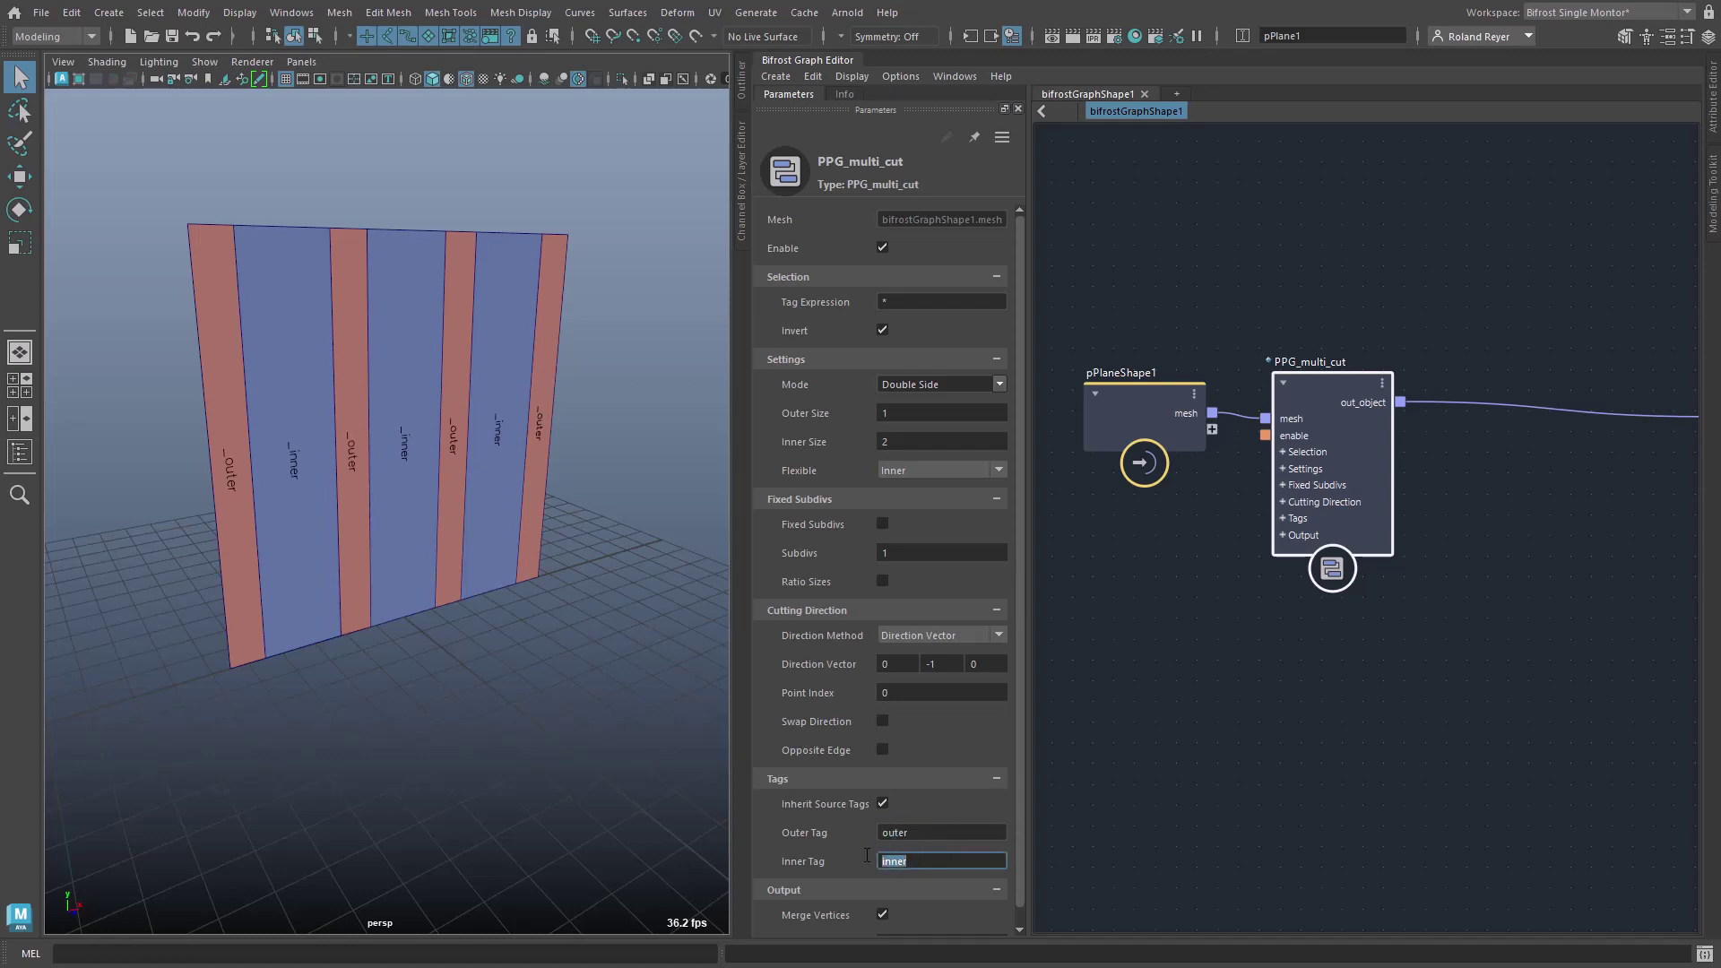
pyautogui.doubleClick(920, 833)
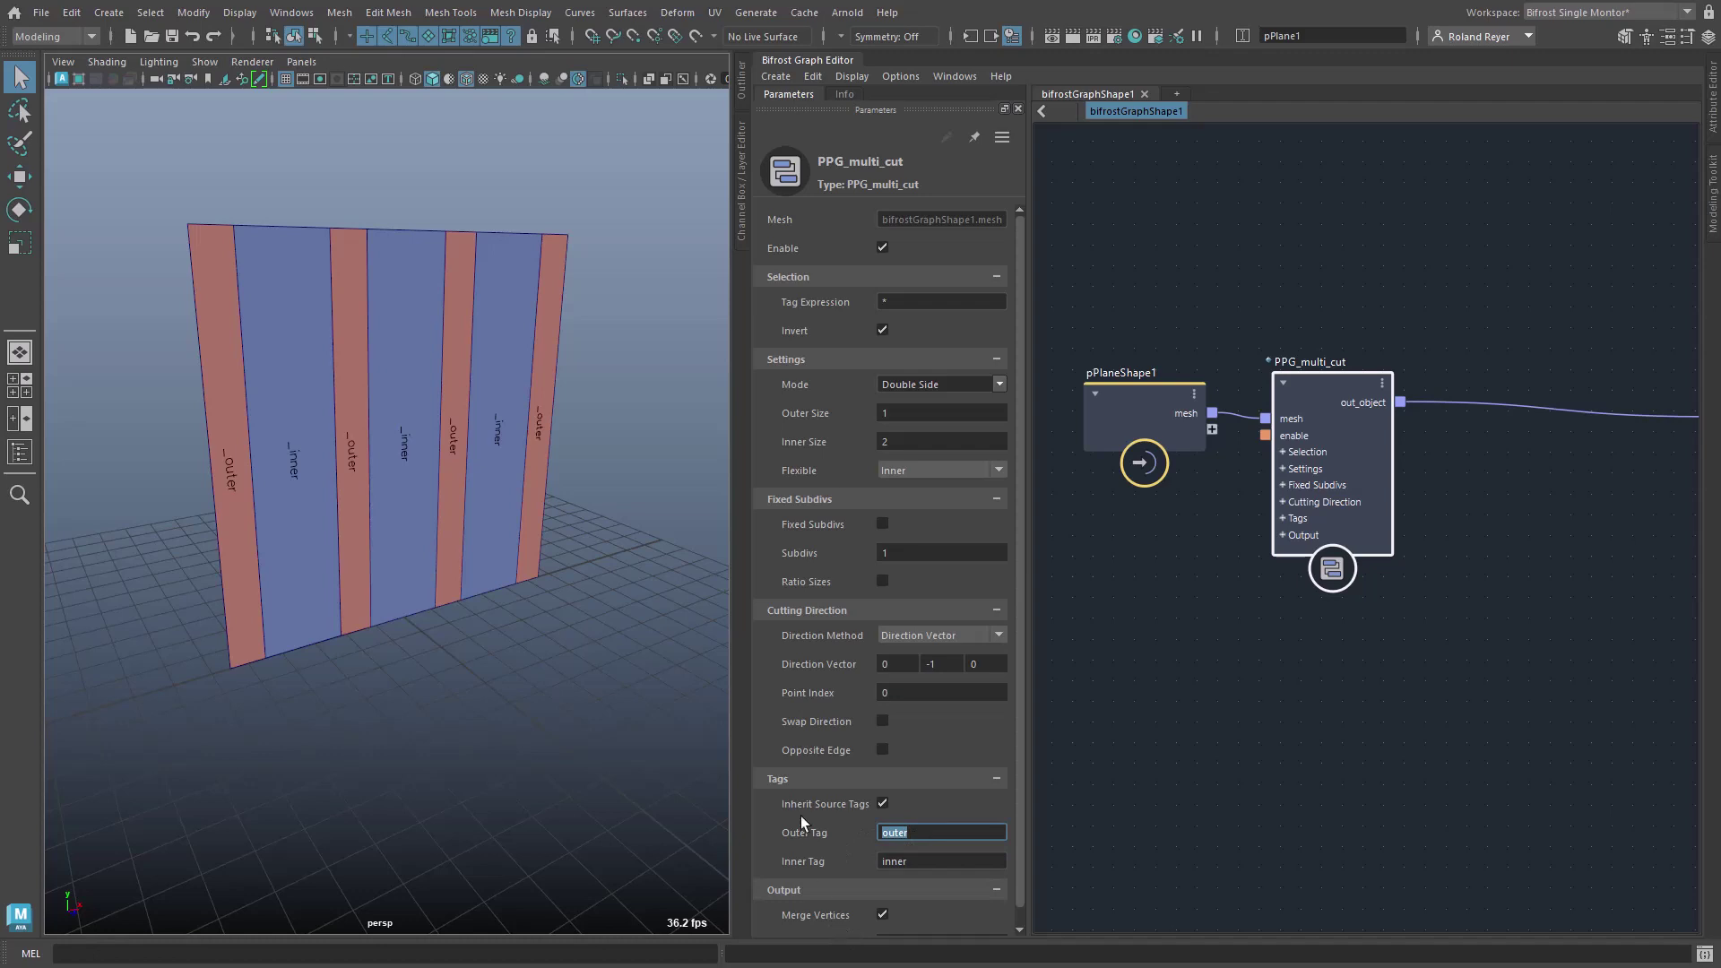
# Scale the plane wider along its X axis to check how the strips adapt
pyautogui.keyDown('alt'); pyautogui.moveTo(547, 620); pyautogui.dragTo(509, 672, button='right'); pyautogui.keyUp('alt')
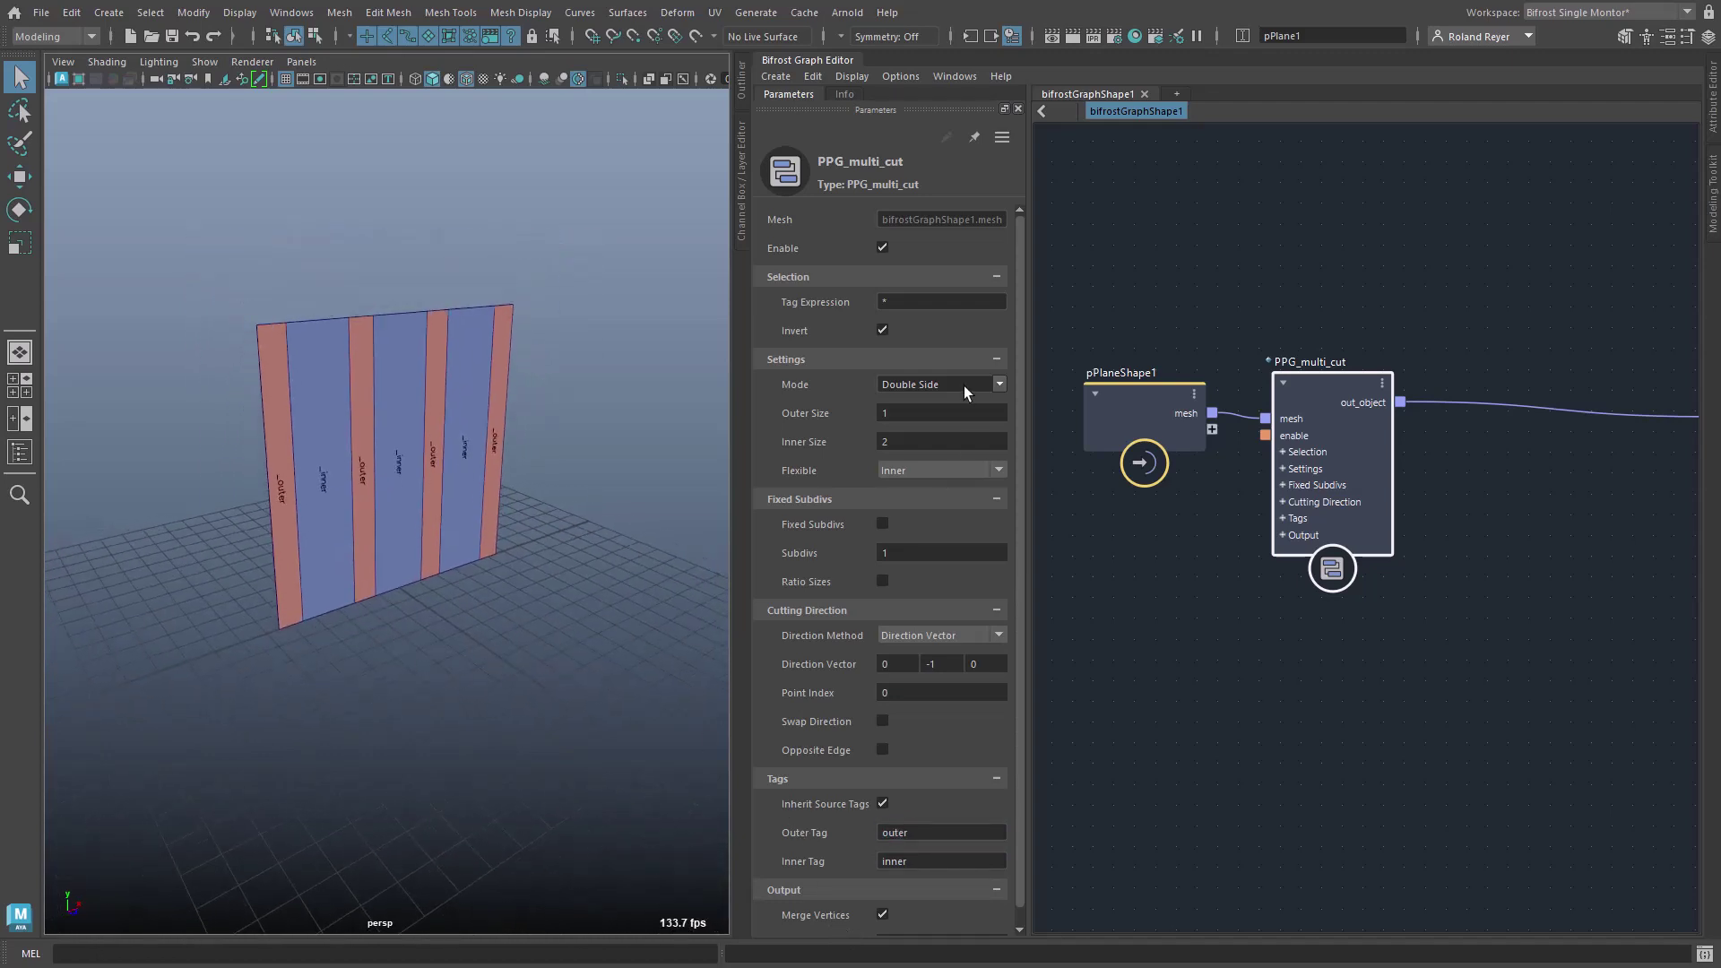
pyautogui.keyDown('alt'); pyautogui.moveTo(573, 761); pyautogui.dragTo(518, 779); pyautogui.keyUp('alt')
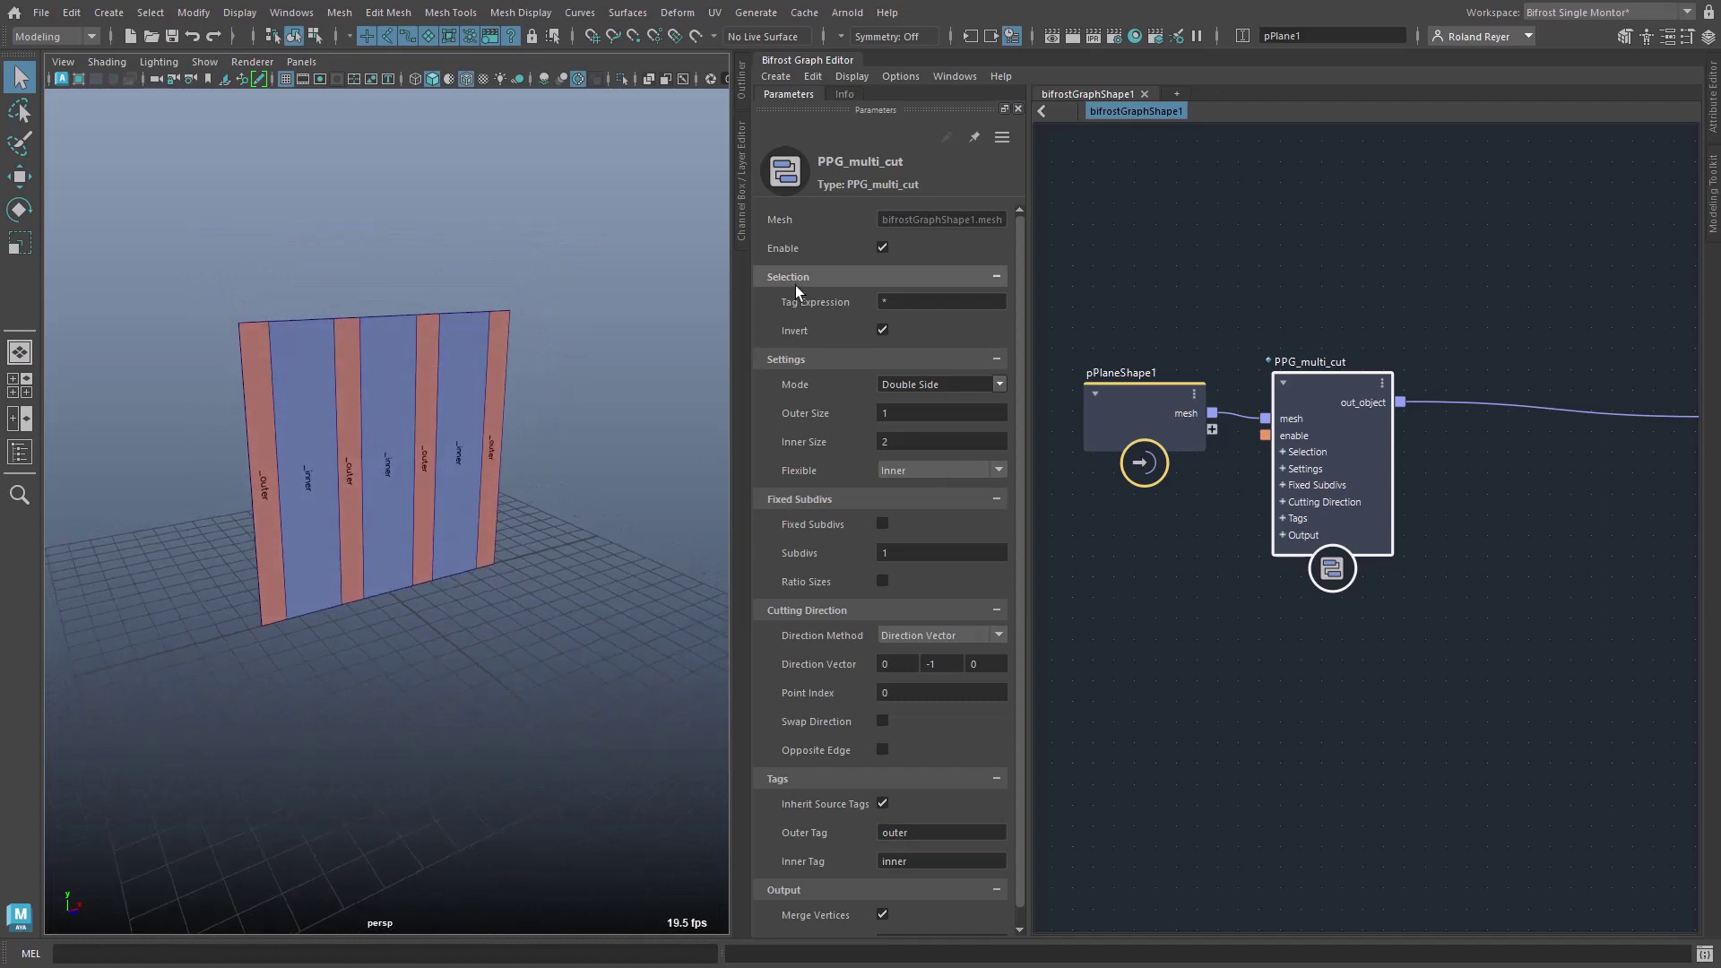
pyautogui.press('r')
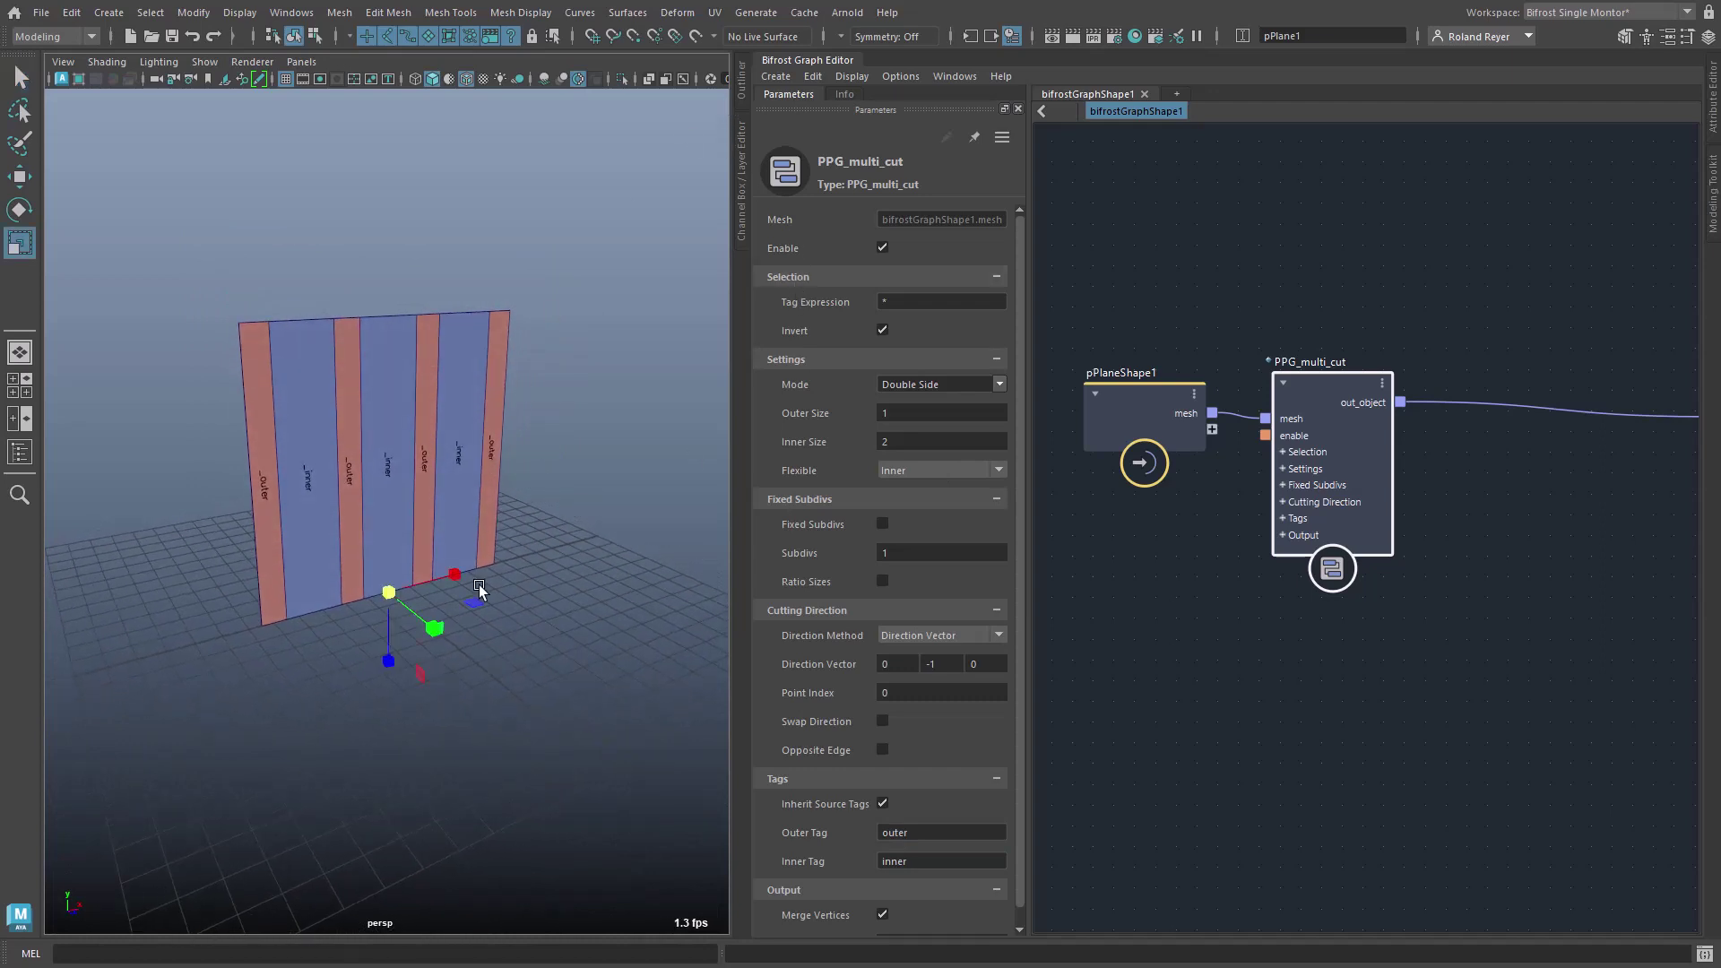
pyautogui.moveTo(452, 581); pyautogui.dragTo(509, 606)
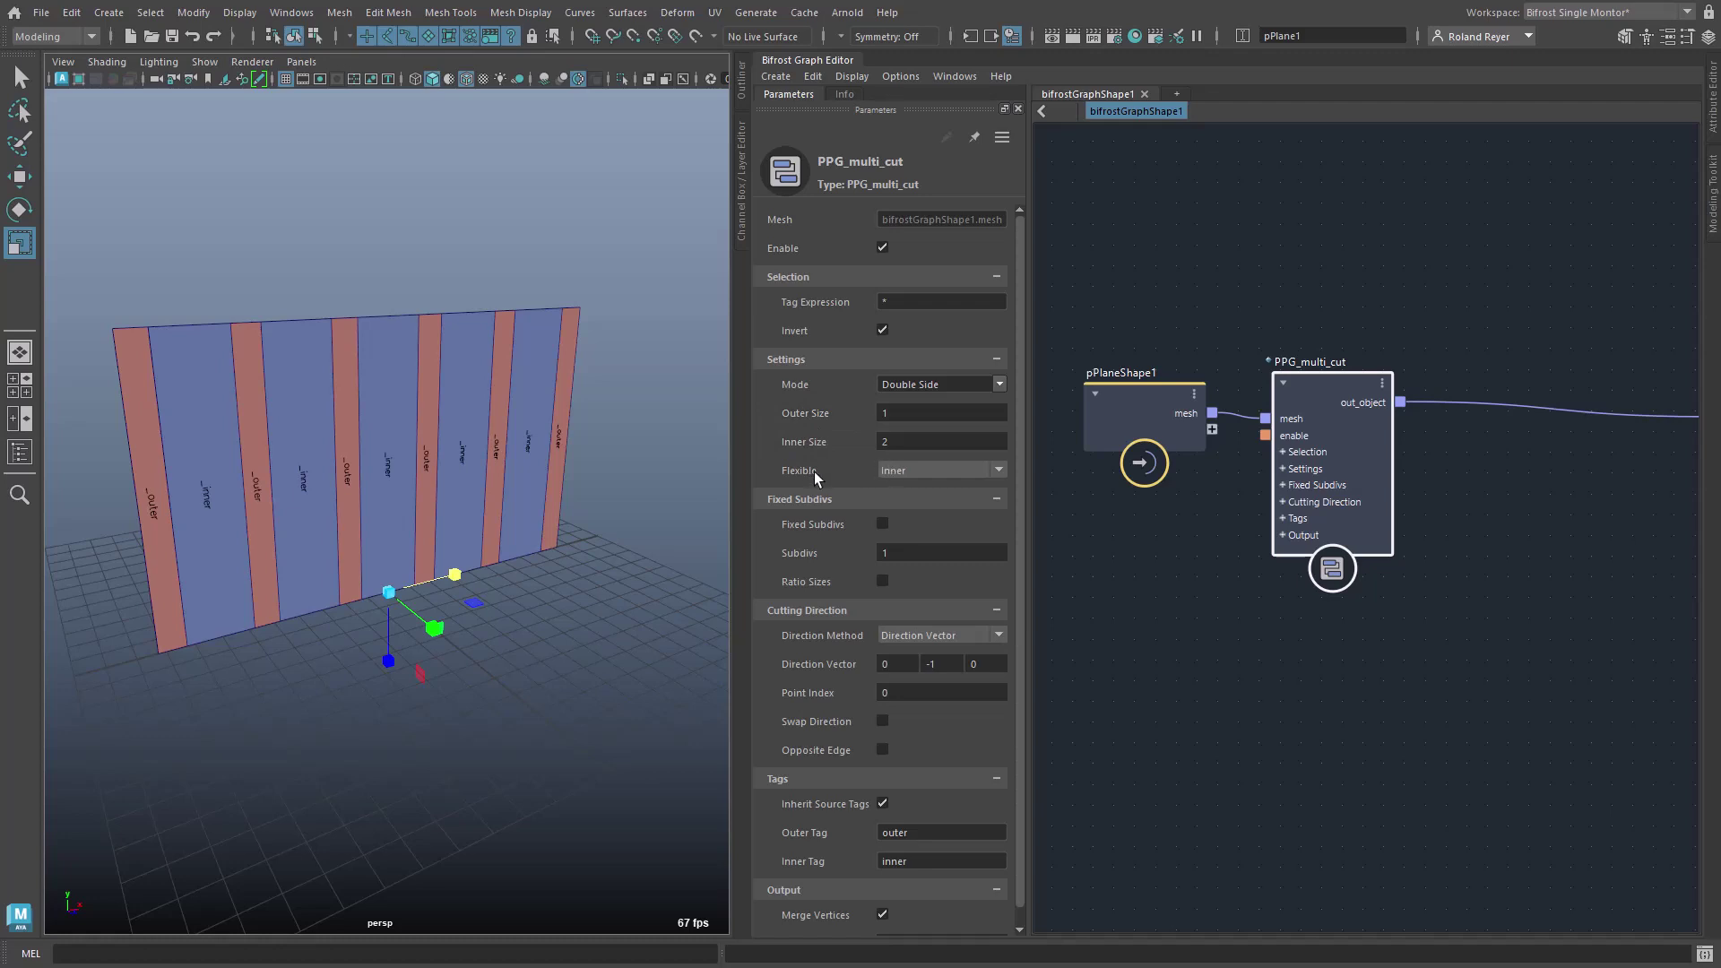
# Keep Flexible set to inner in PPG_multi_cut, and scale the plane narrower and wider again along X
pyautogui.click(913, 472)
pyautogui.click(929, 486)
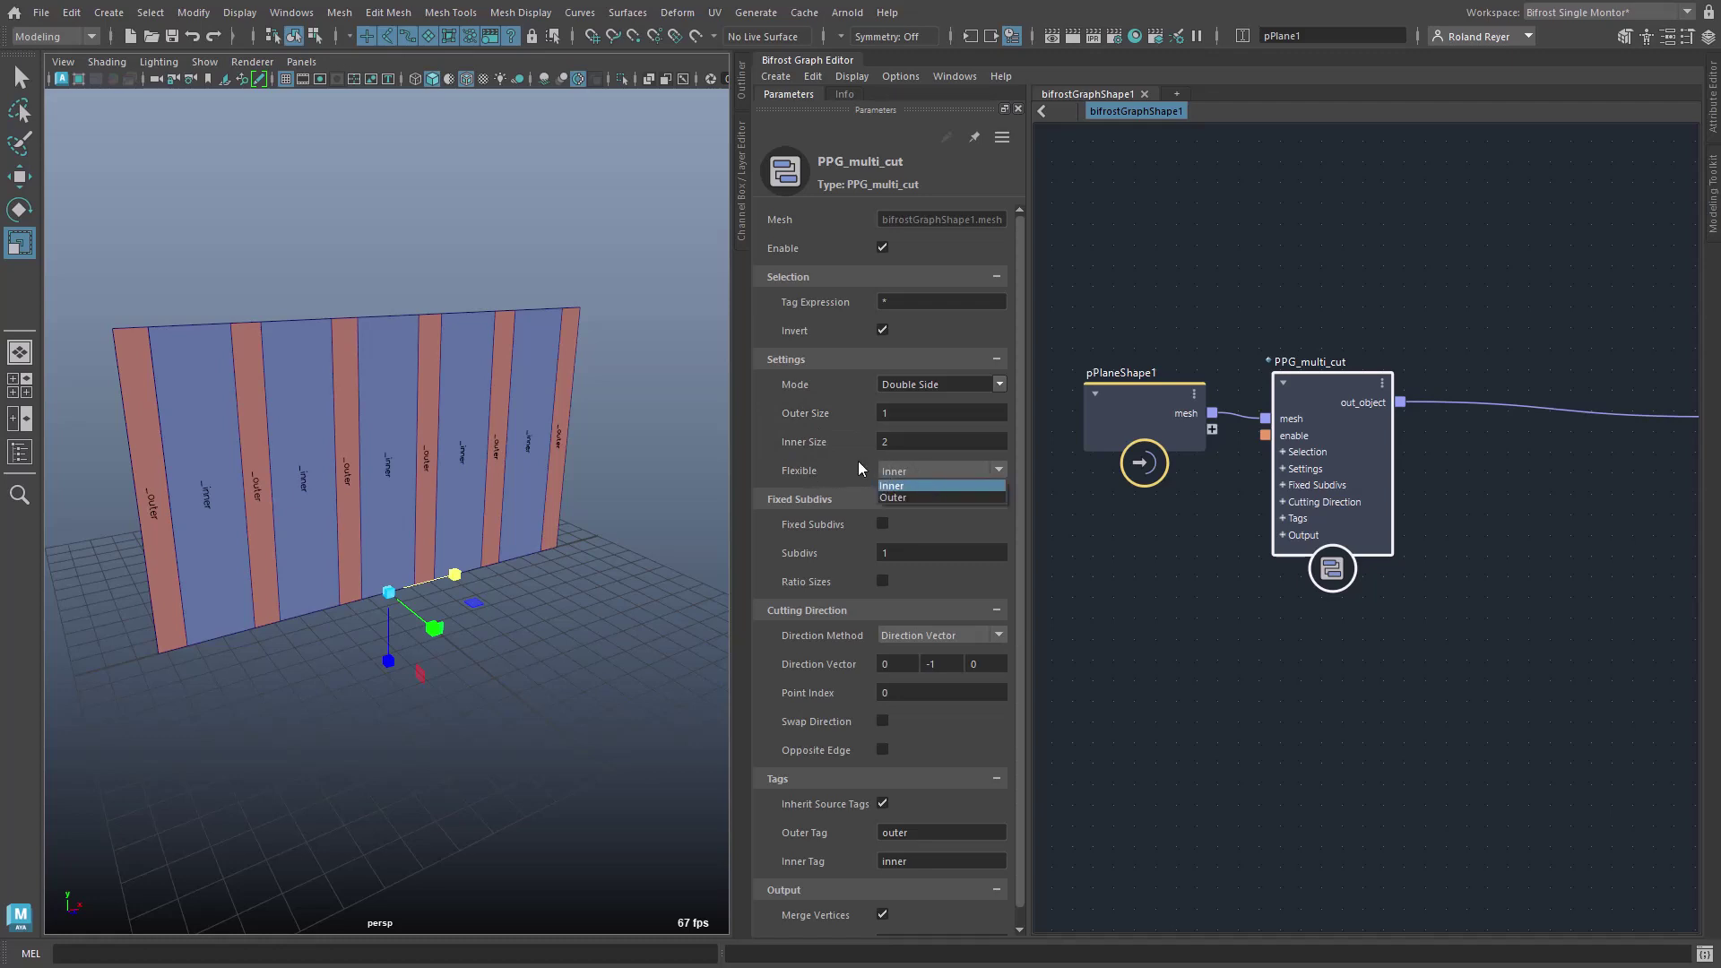
pyautogui.moveTo(456, 571); pyautogui.dragTo(420, 606)
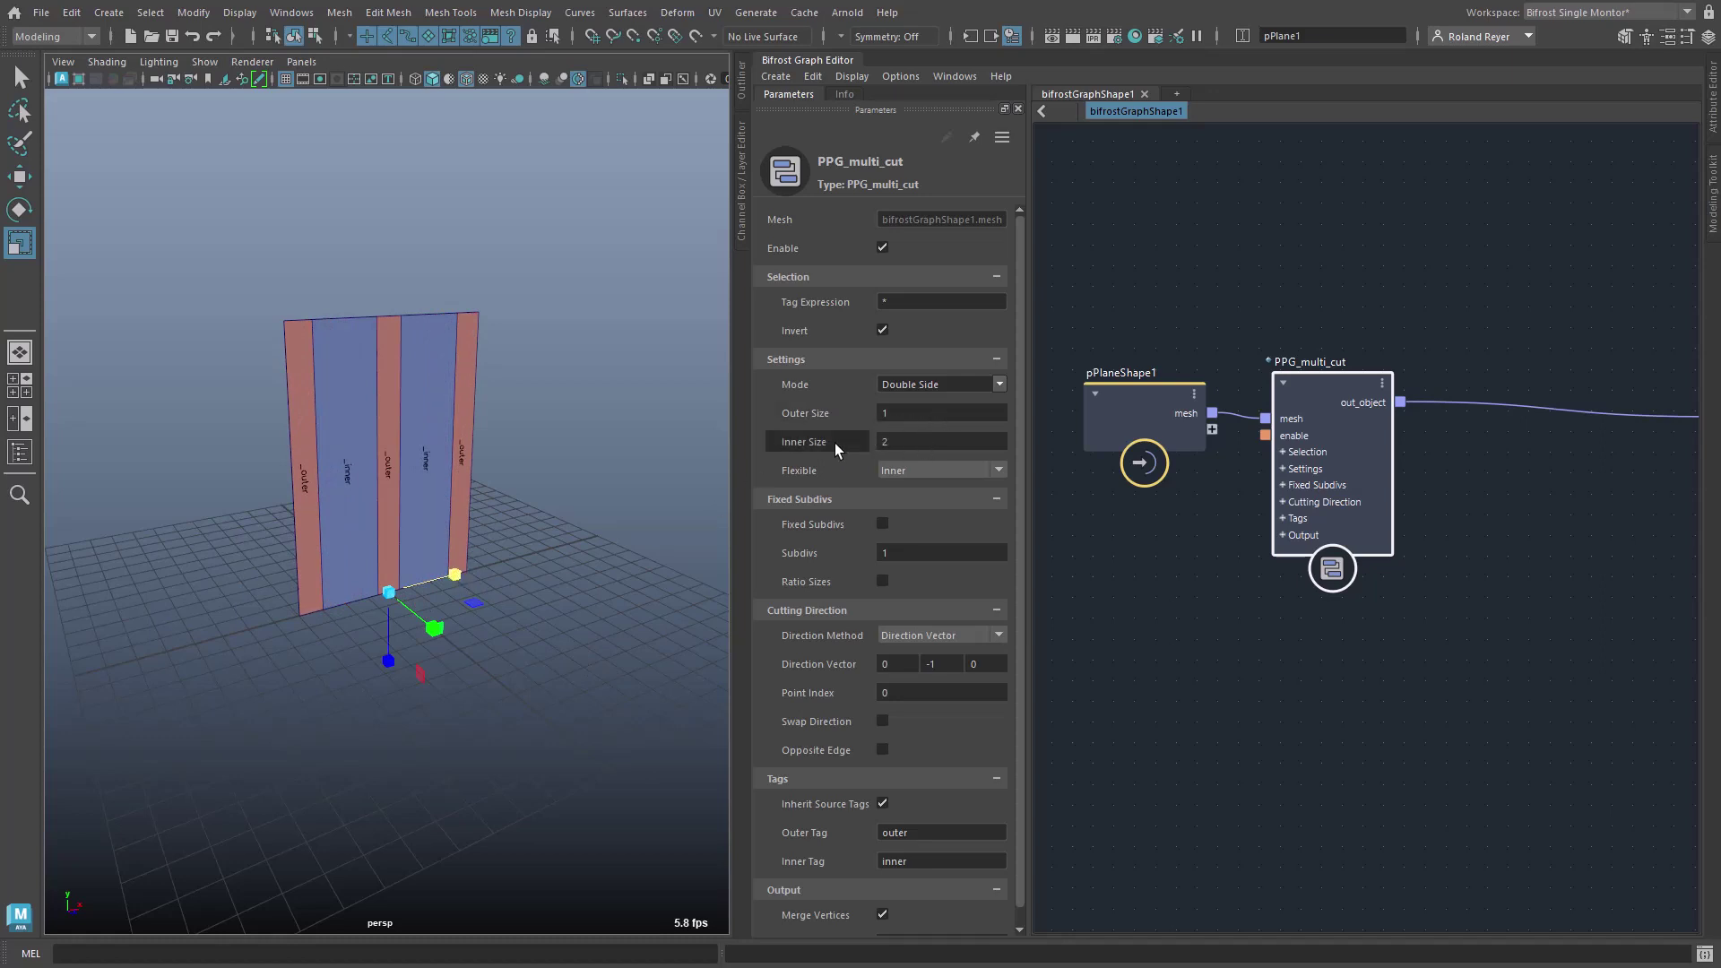
pyautogui.moveTo(453, 572); pyautogui.dragTo(499, 571)
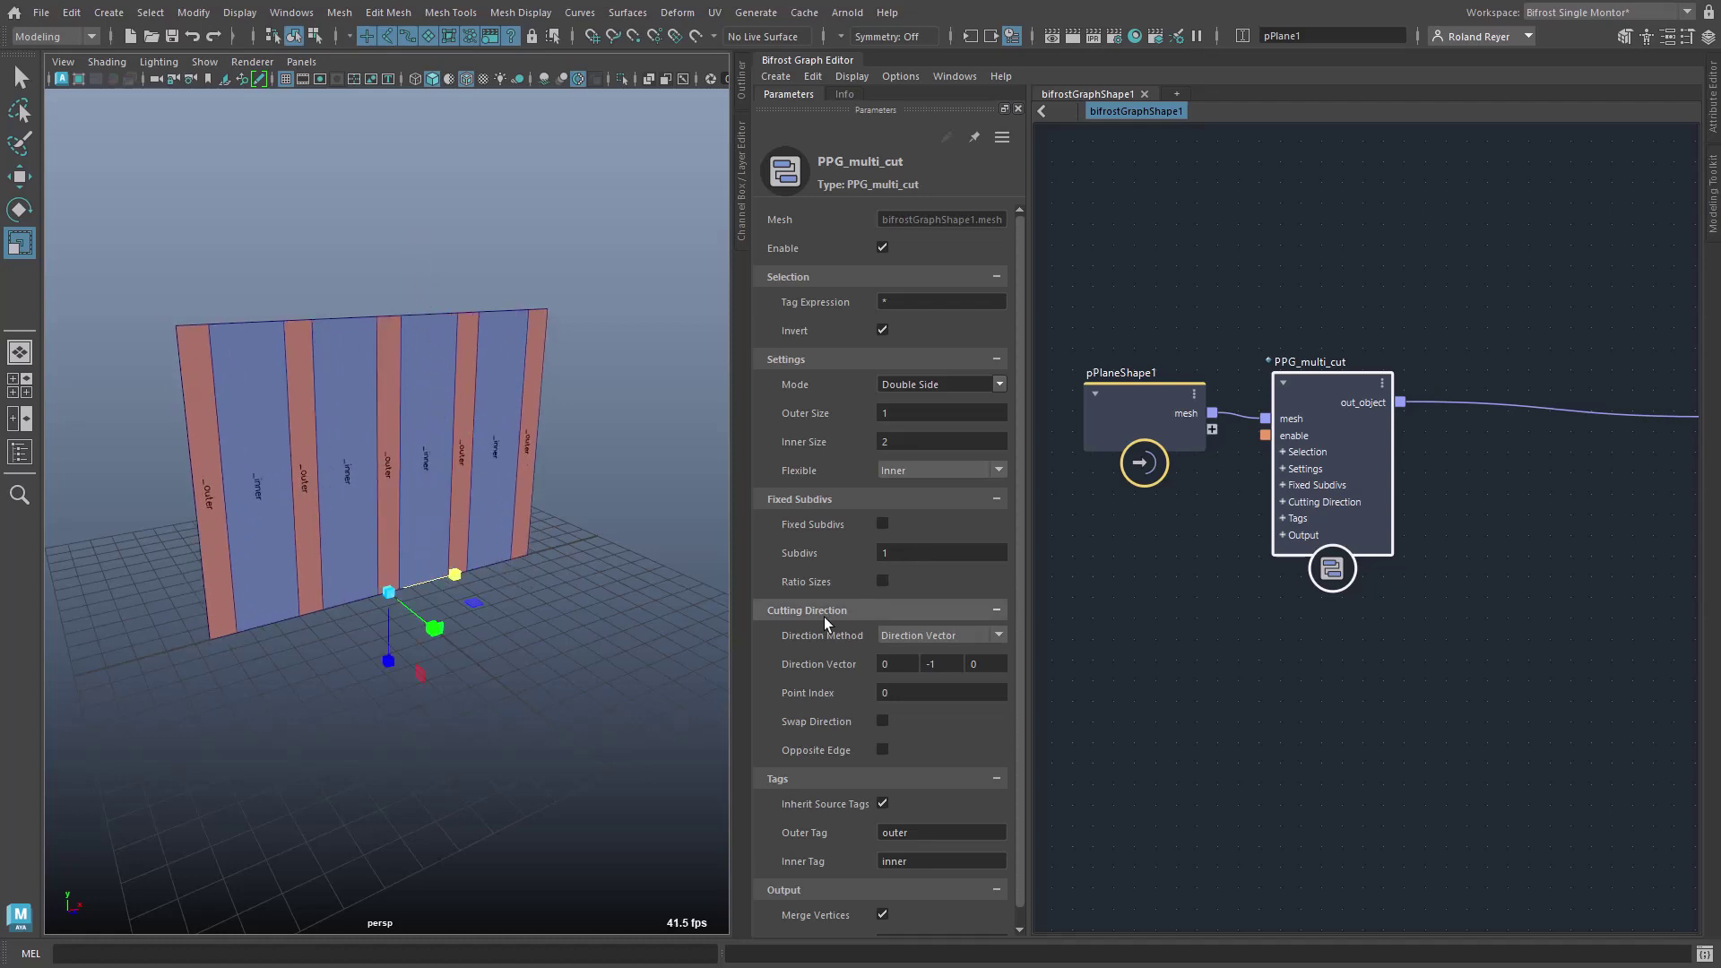
# Try the Half Side, Start Side and End Side modes in PPG_multi_cut and return the mode to Double Side
pyautogui.click(998, 385)
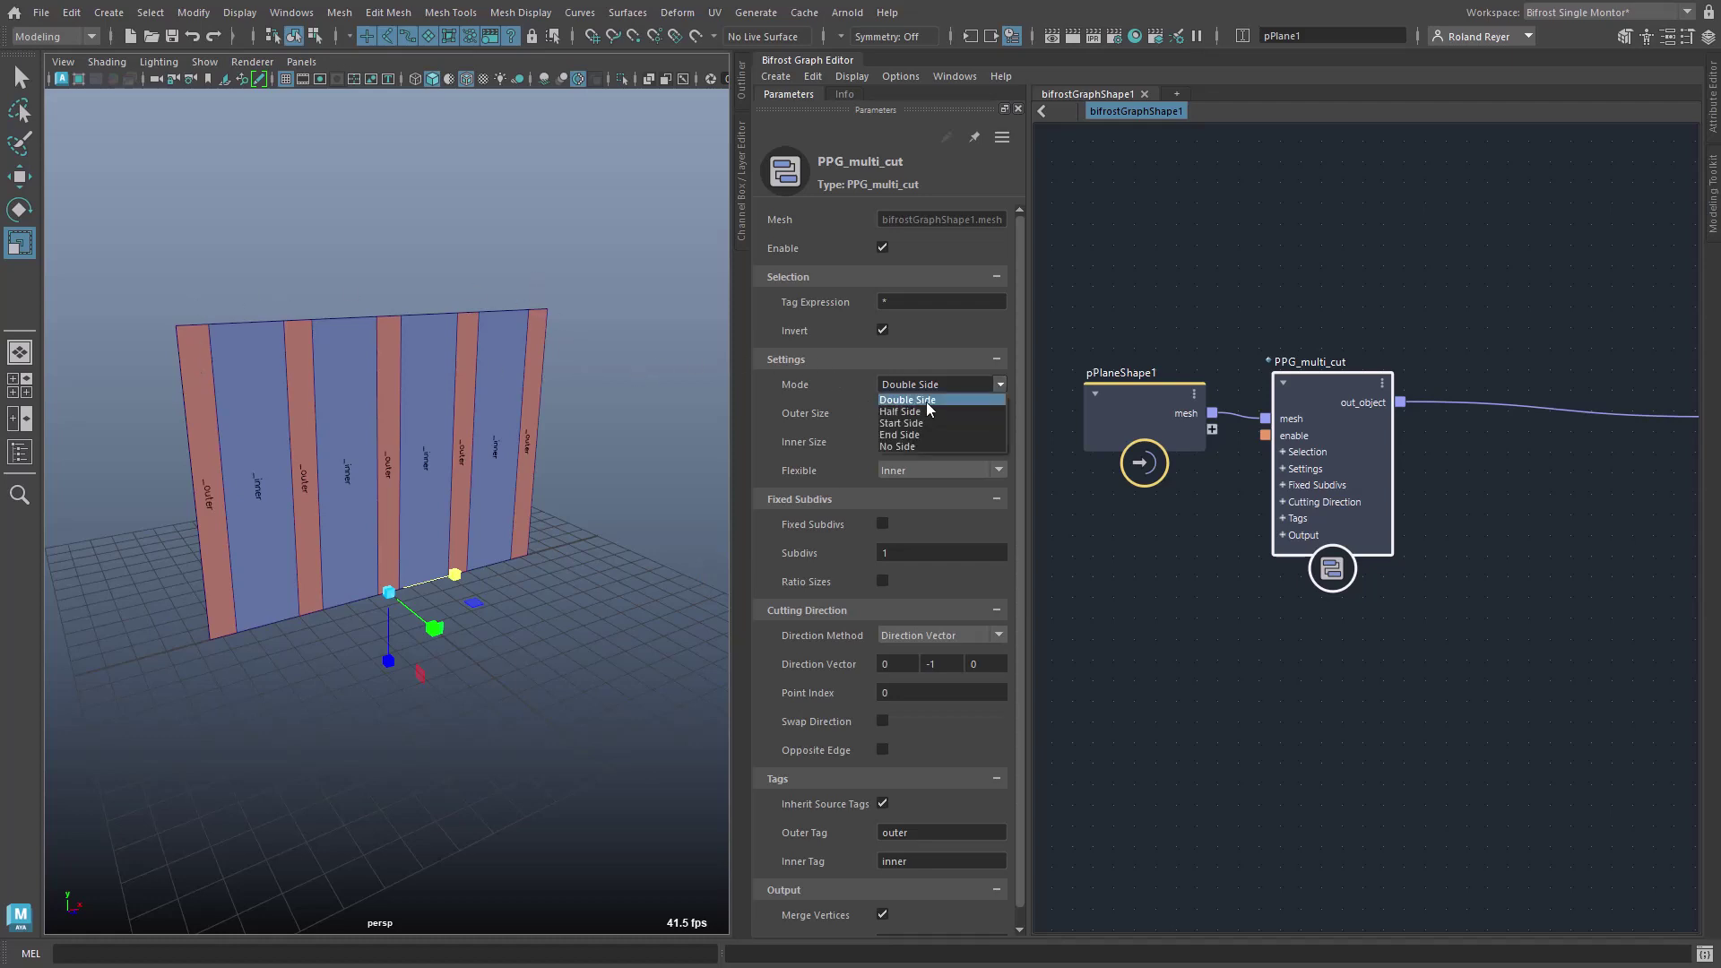
pyautogui.click(880, 412)
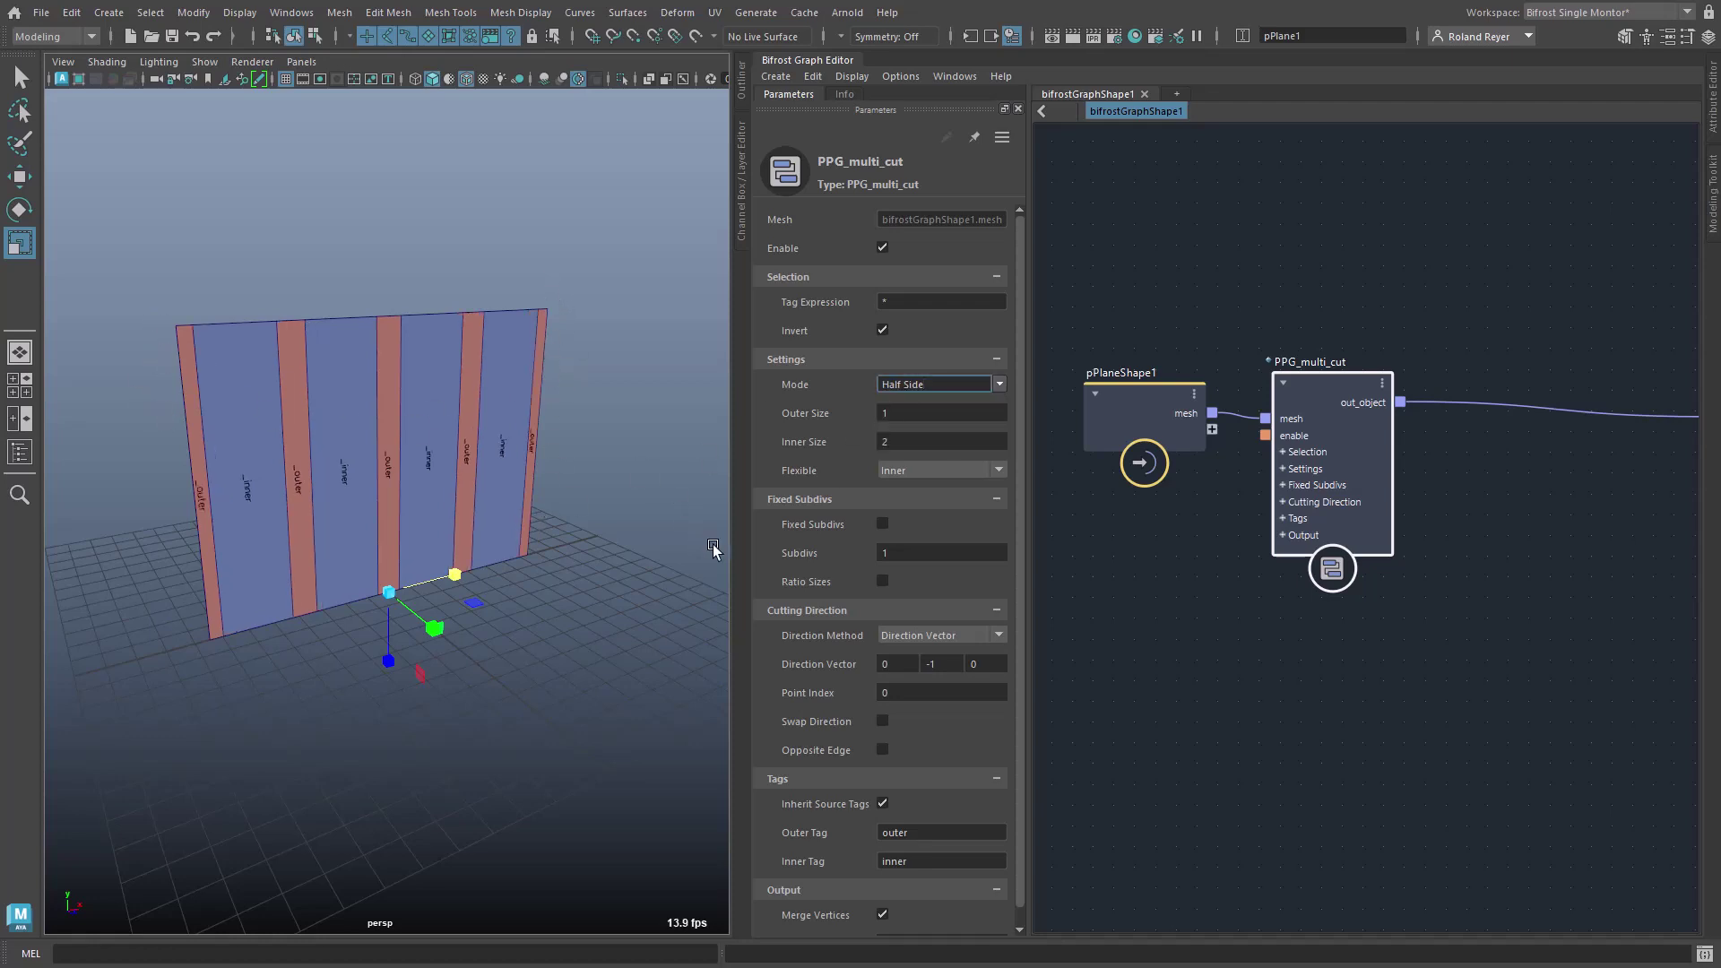
pyautogui.click(997, 385)
pyautogui.click(913, 423)
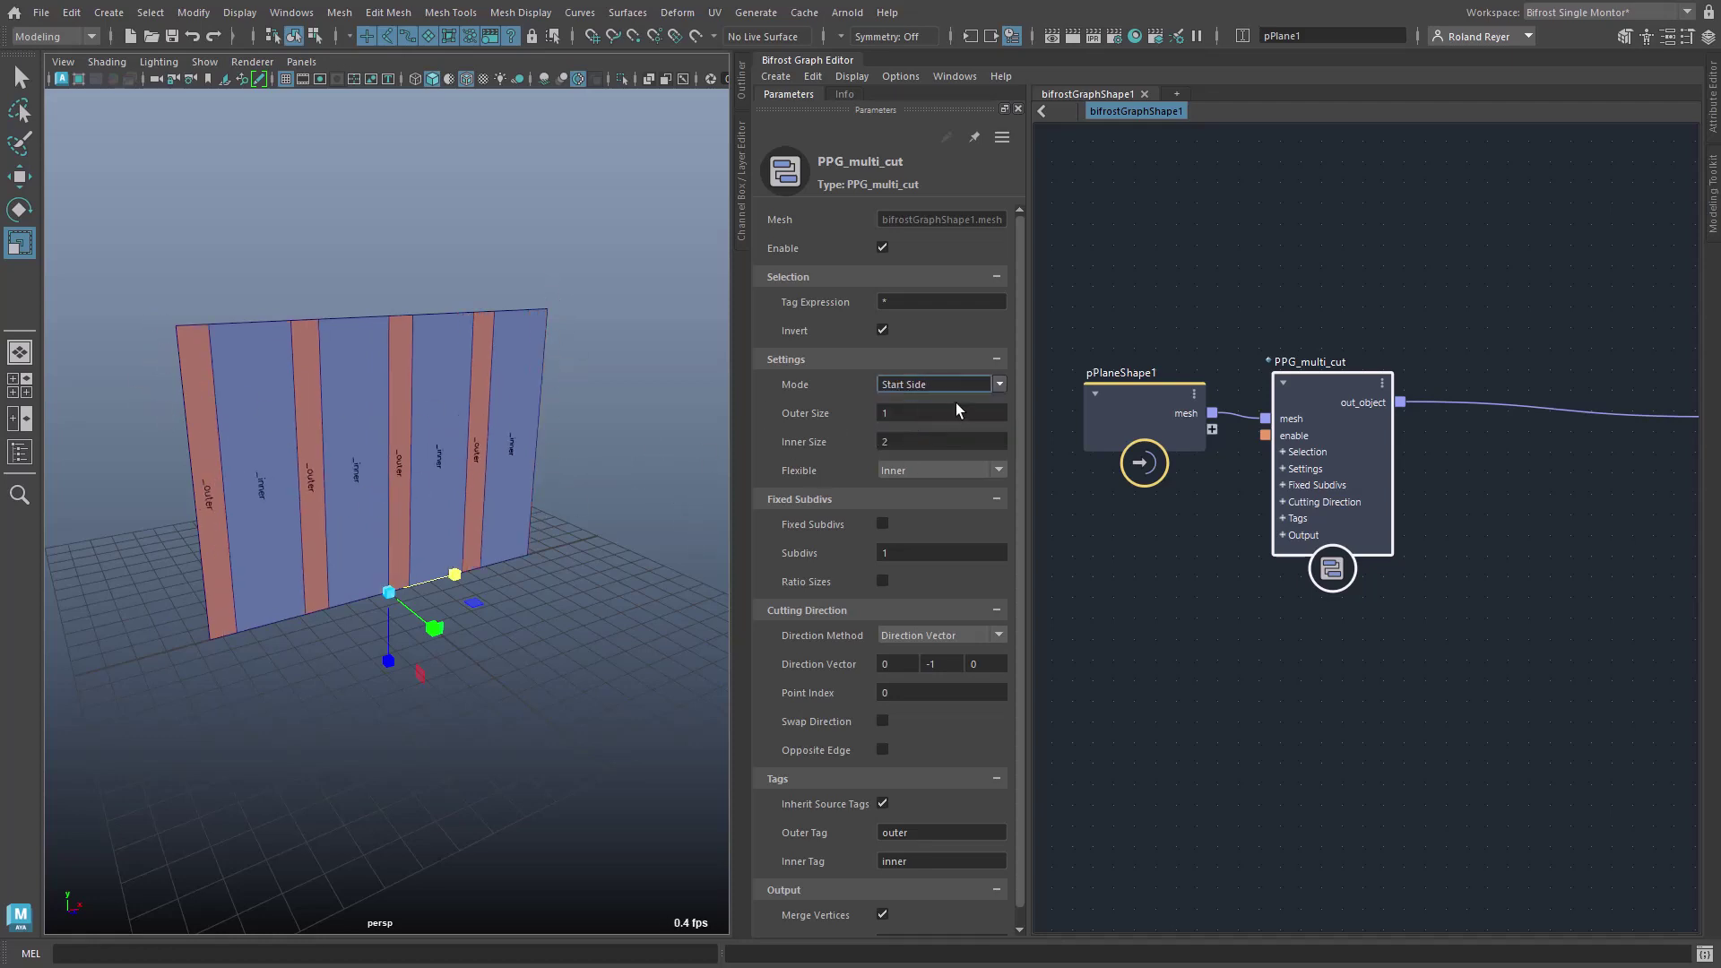
pyautogui.click(998, 384)
pyautogui.click(917, 434)
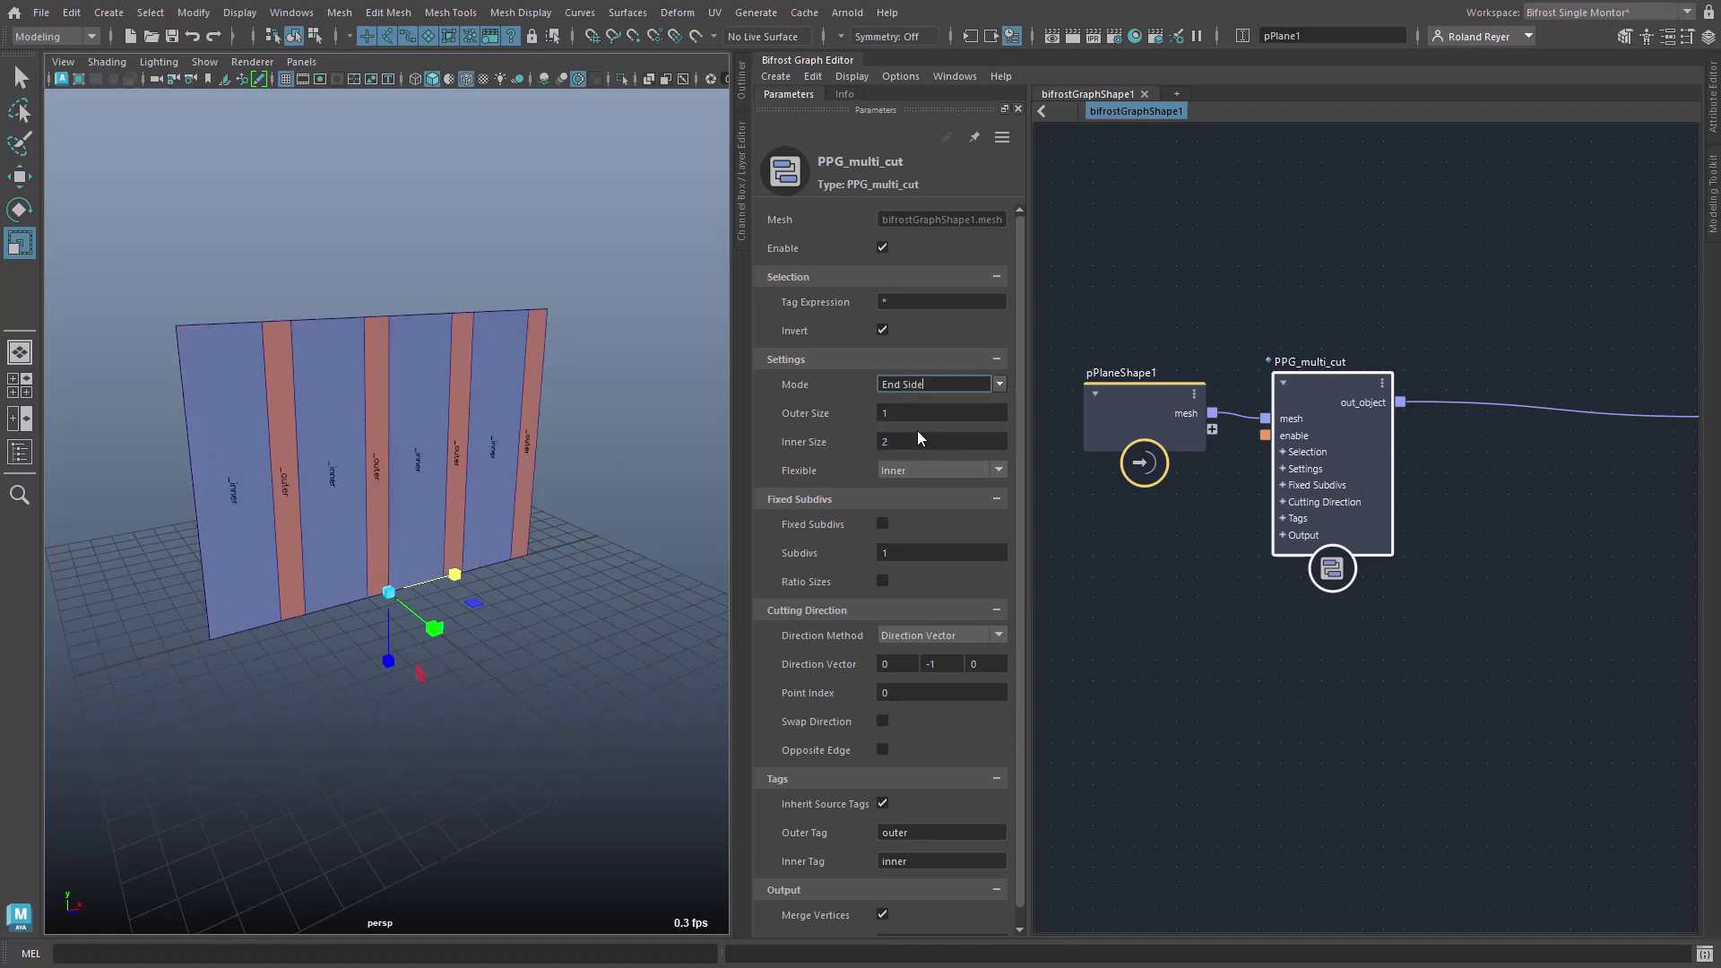
pyautogui.click(1002, 384)
pyautogui.click(941, 400)
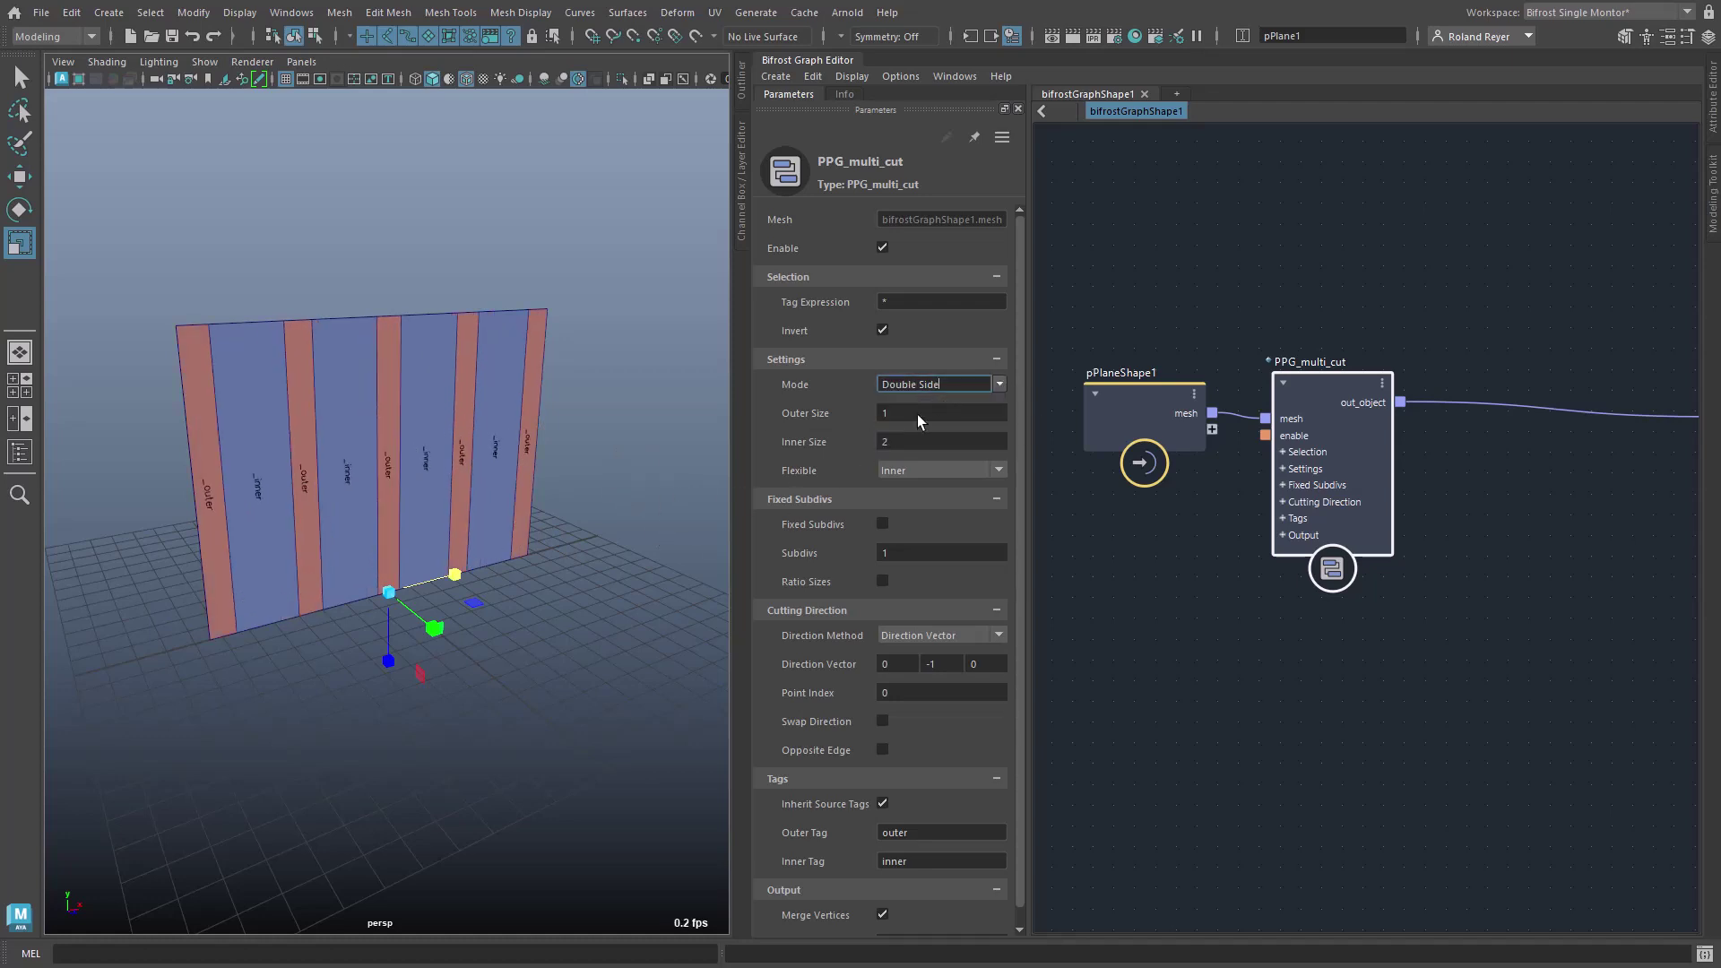
# In vertex mode, move the plane's lower right vertex about 20 units along X and undo the move
pyautogui.moveTo(497, 697)
pyautogui.keyDown('alt'); pyautogui.mouseDown()
pyautogui.moveTo(440, 689)
pyautogui.moveTo(530, 689)
pyautogui.mouseUp(); pyautogui.keyUp('alt')
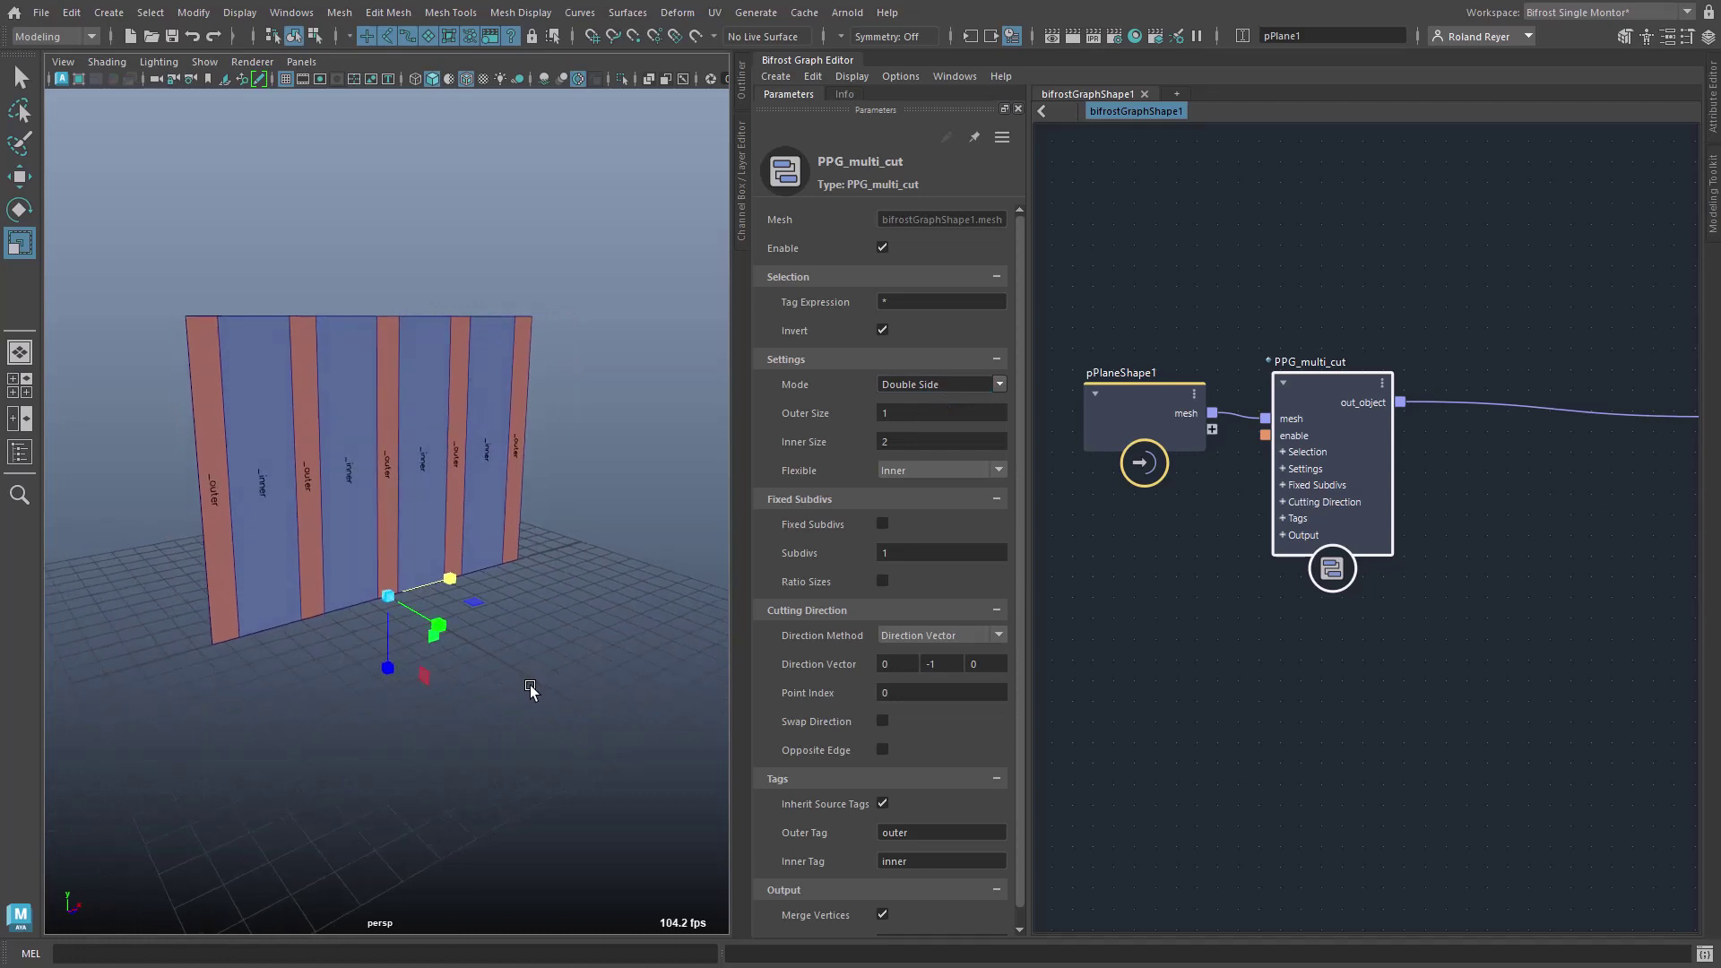
pyautogui.keyDown('alt'); pyautogui.moveTo(438, 740); pyautogui.dragTo(493, 749); pyautogui.keyUp('alt')
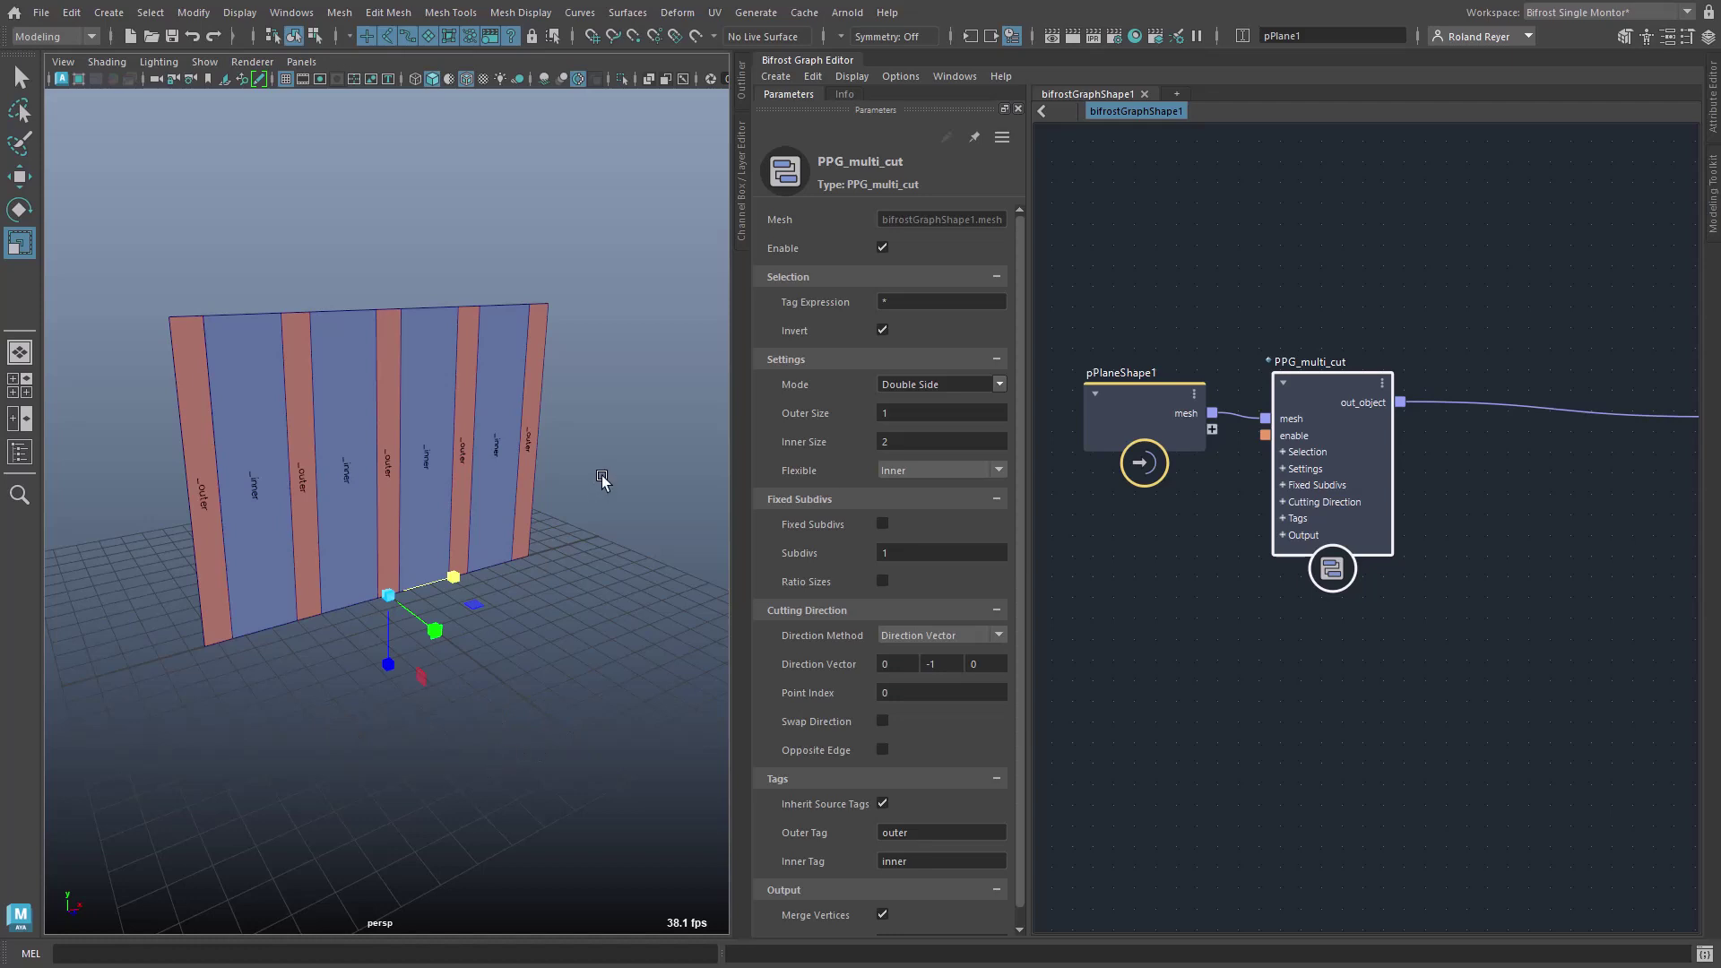
pyautogui.hotkey('alt', '1')
pyautogui.press('F9')
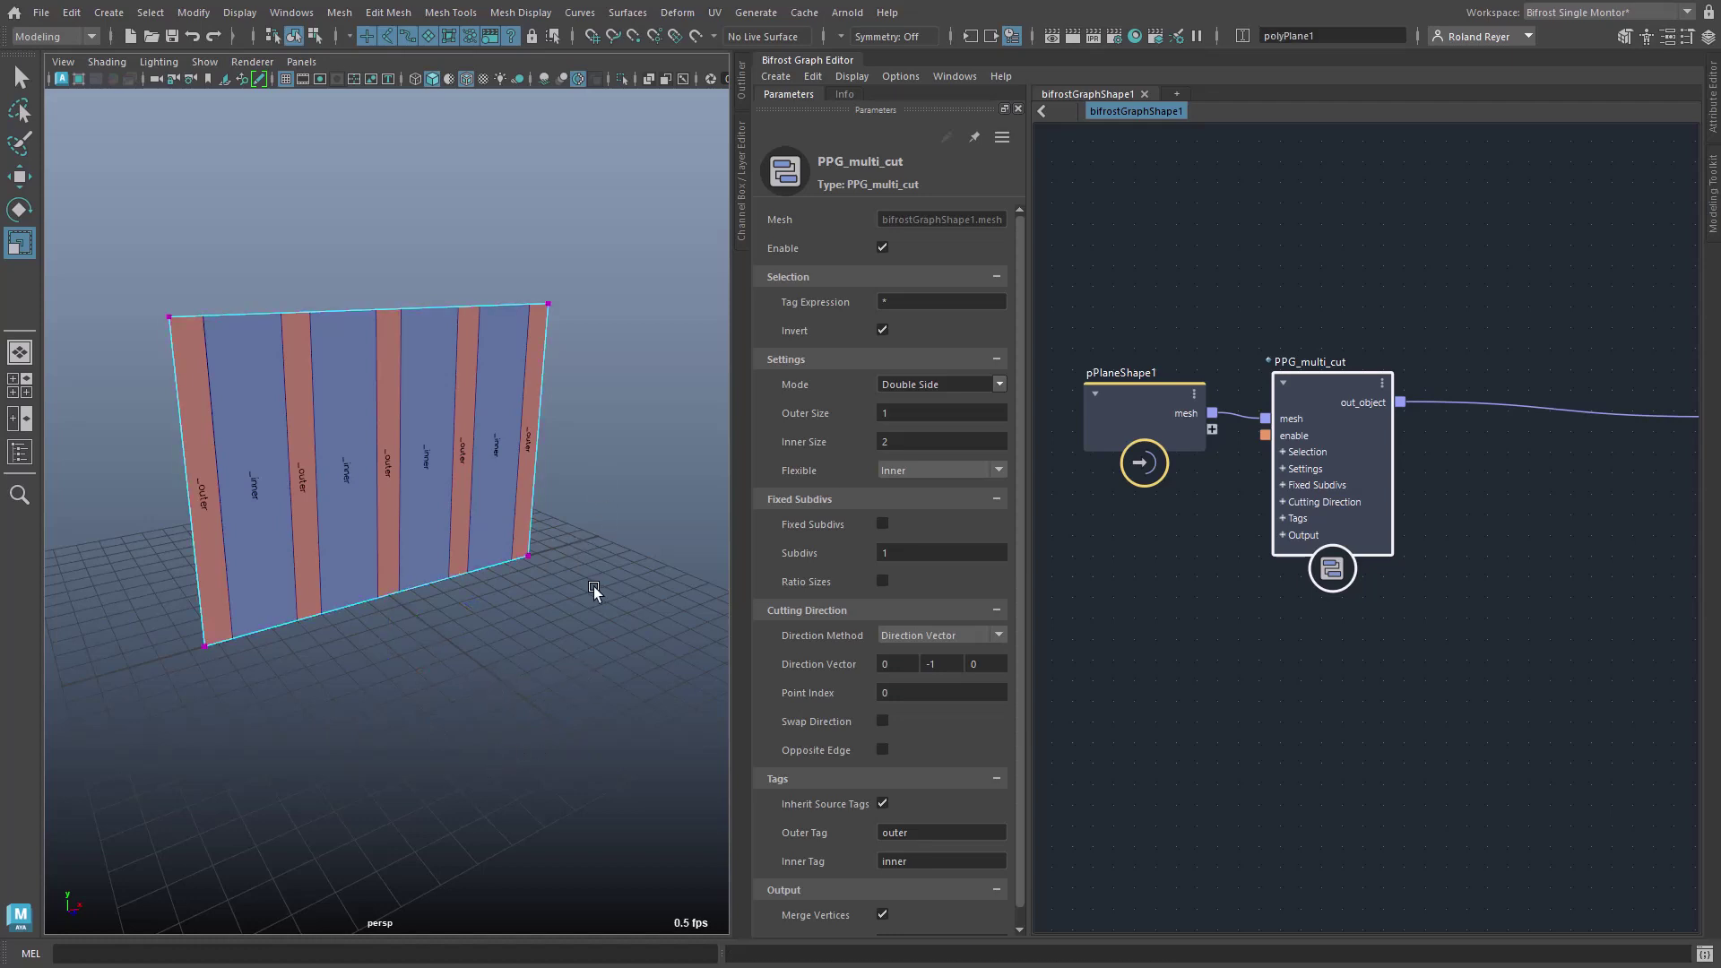
pyautogui.click(524, 544)
pyautogui.press('w')
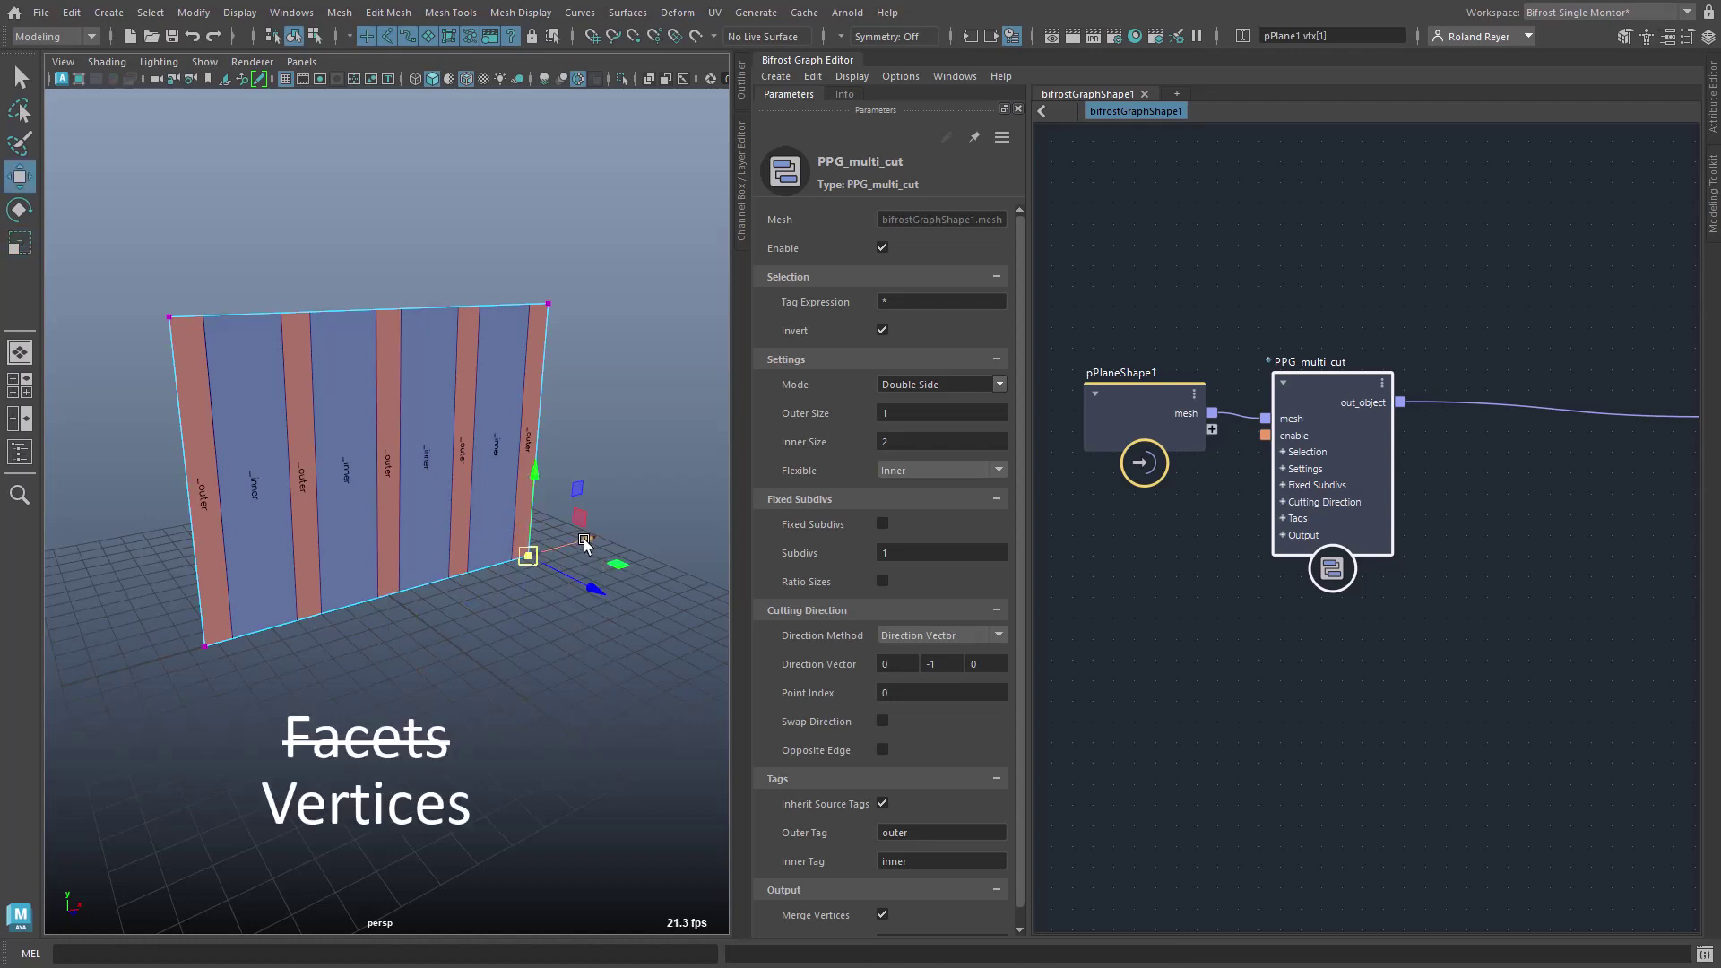
pyautogui.moveTo(585, 545); pyautogui.dragTo(726, 530)
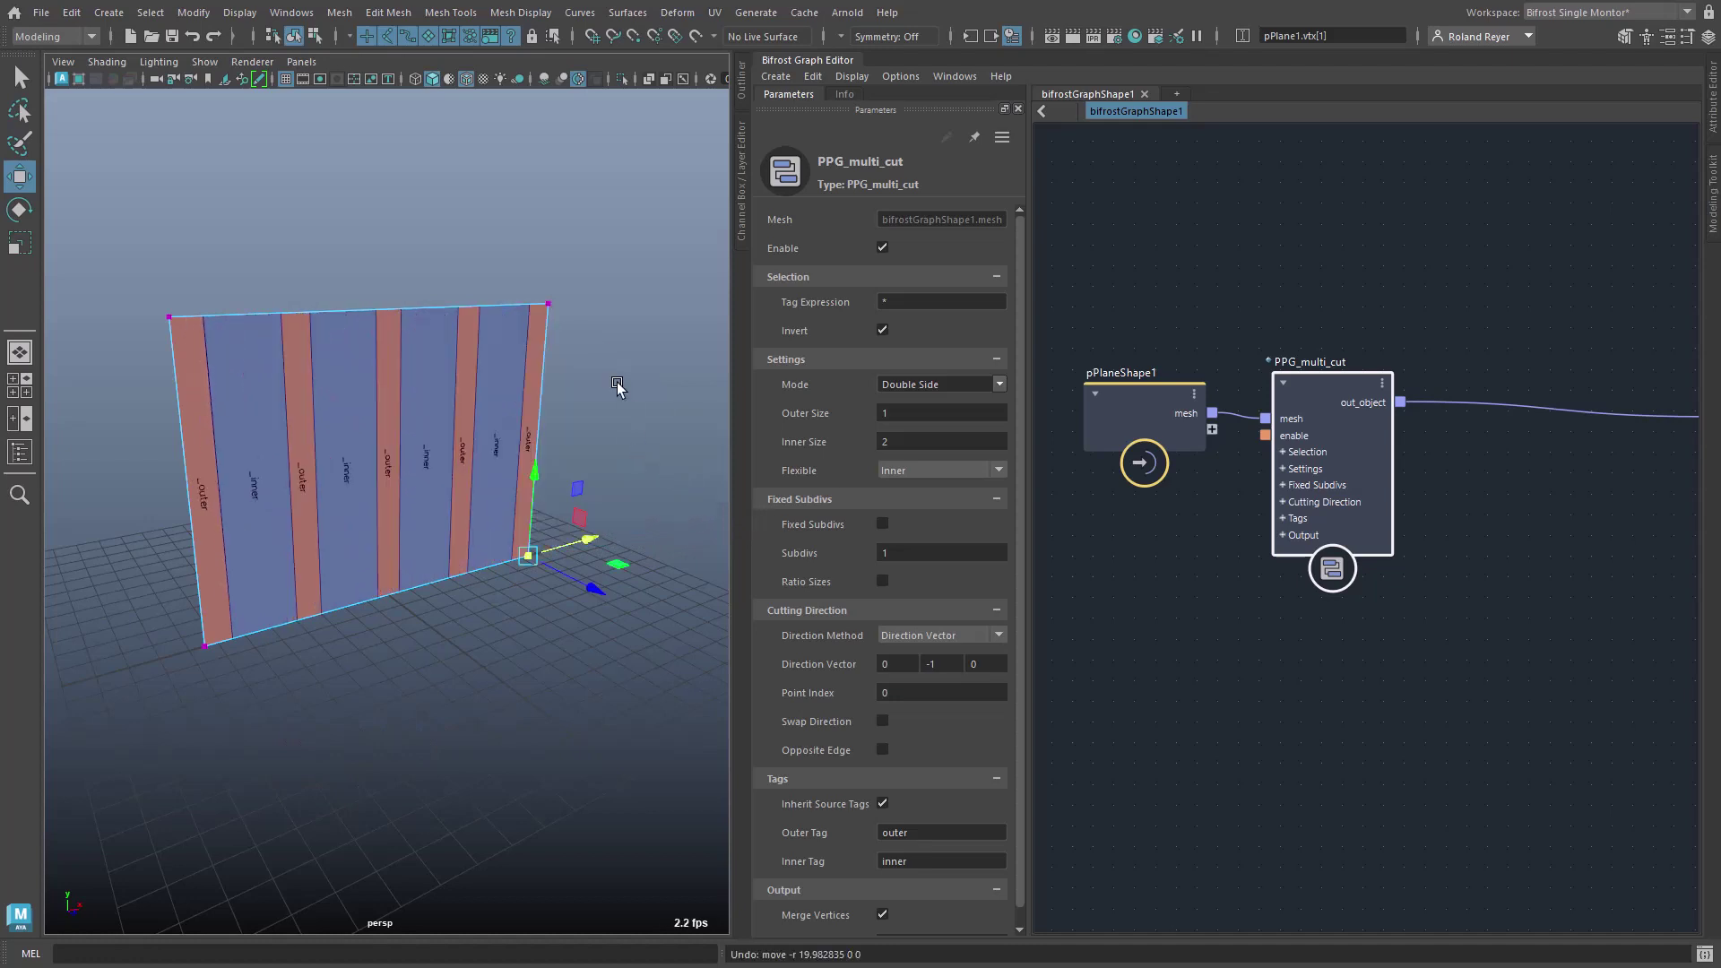
# Move the plane's upper right vertex about 5.4 units inward along X, undo the move, and reselect the lower right vertex
pyautogui.click(547, 304)
pyautogui.moveTo(584, 446); pyautogui.dragTo(459, 515, button='middle')
pyautogui.hotkey('ctrl', 'z')
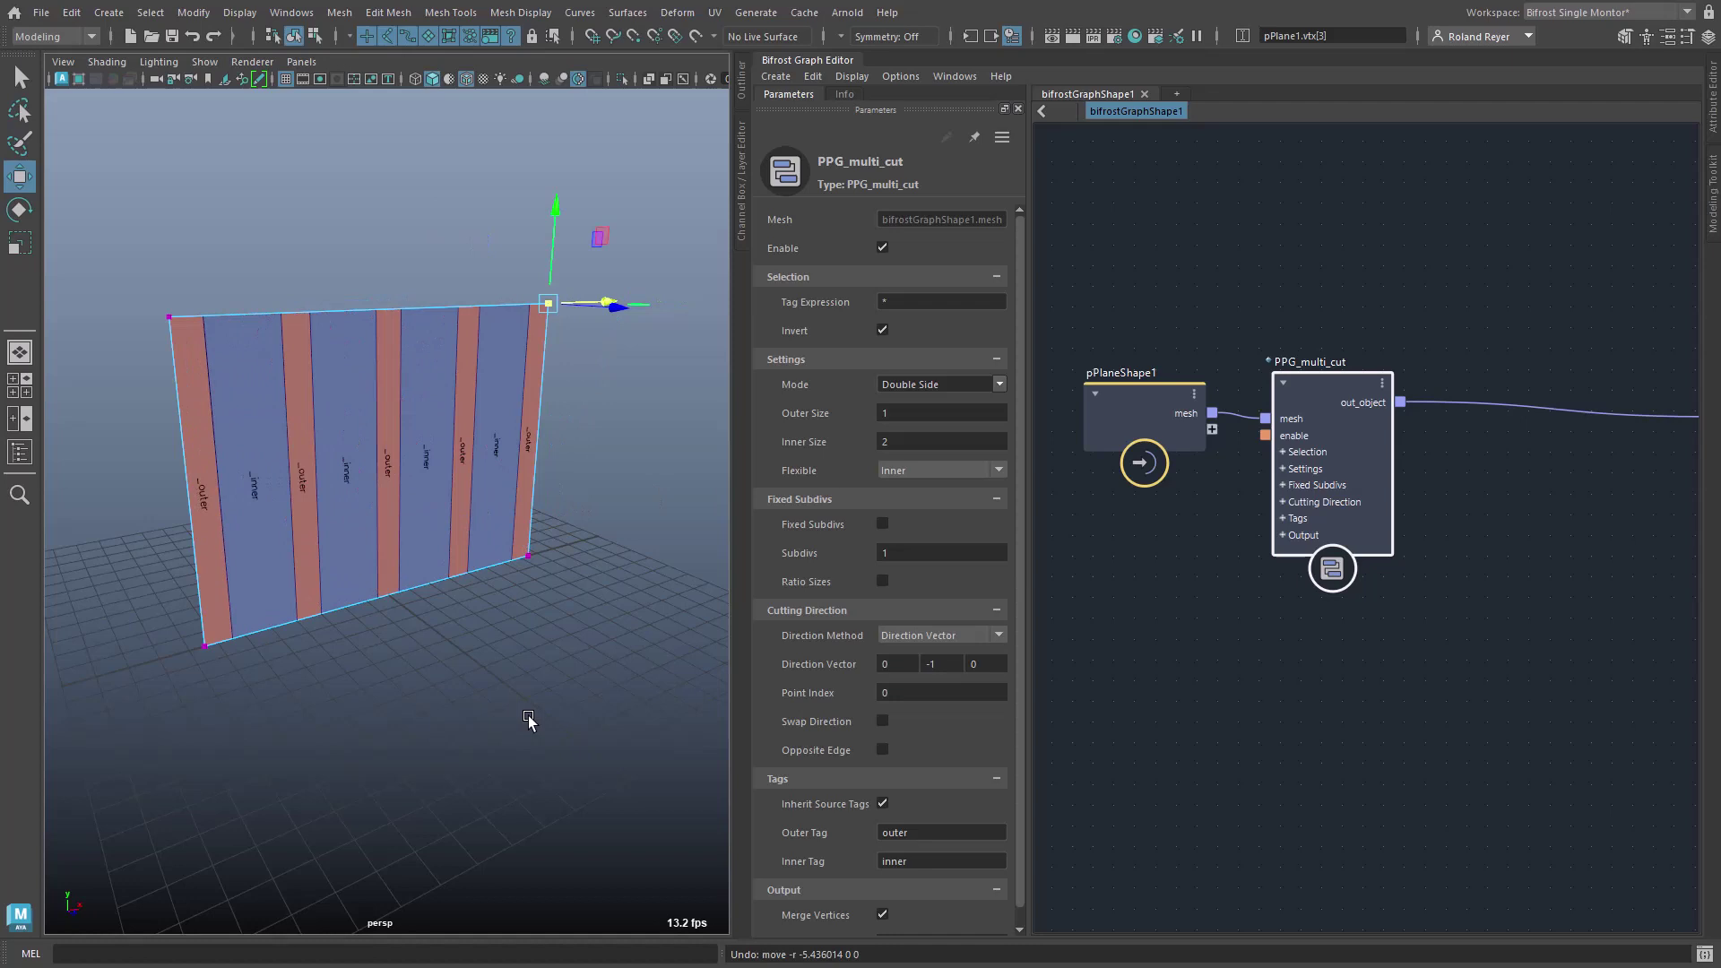
pyautogui.click(528, 557)
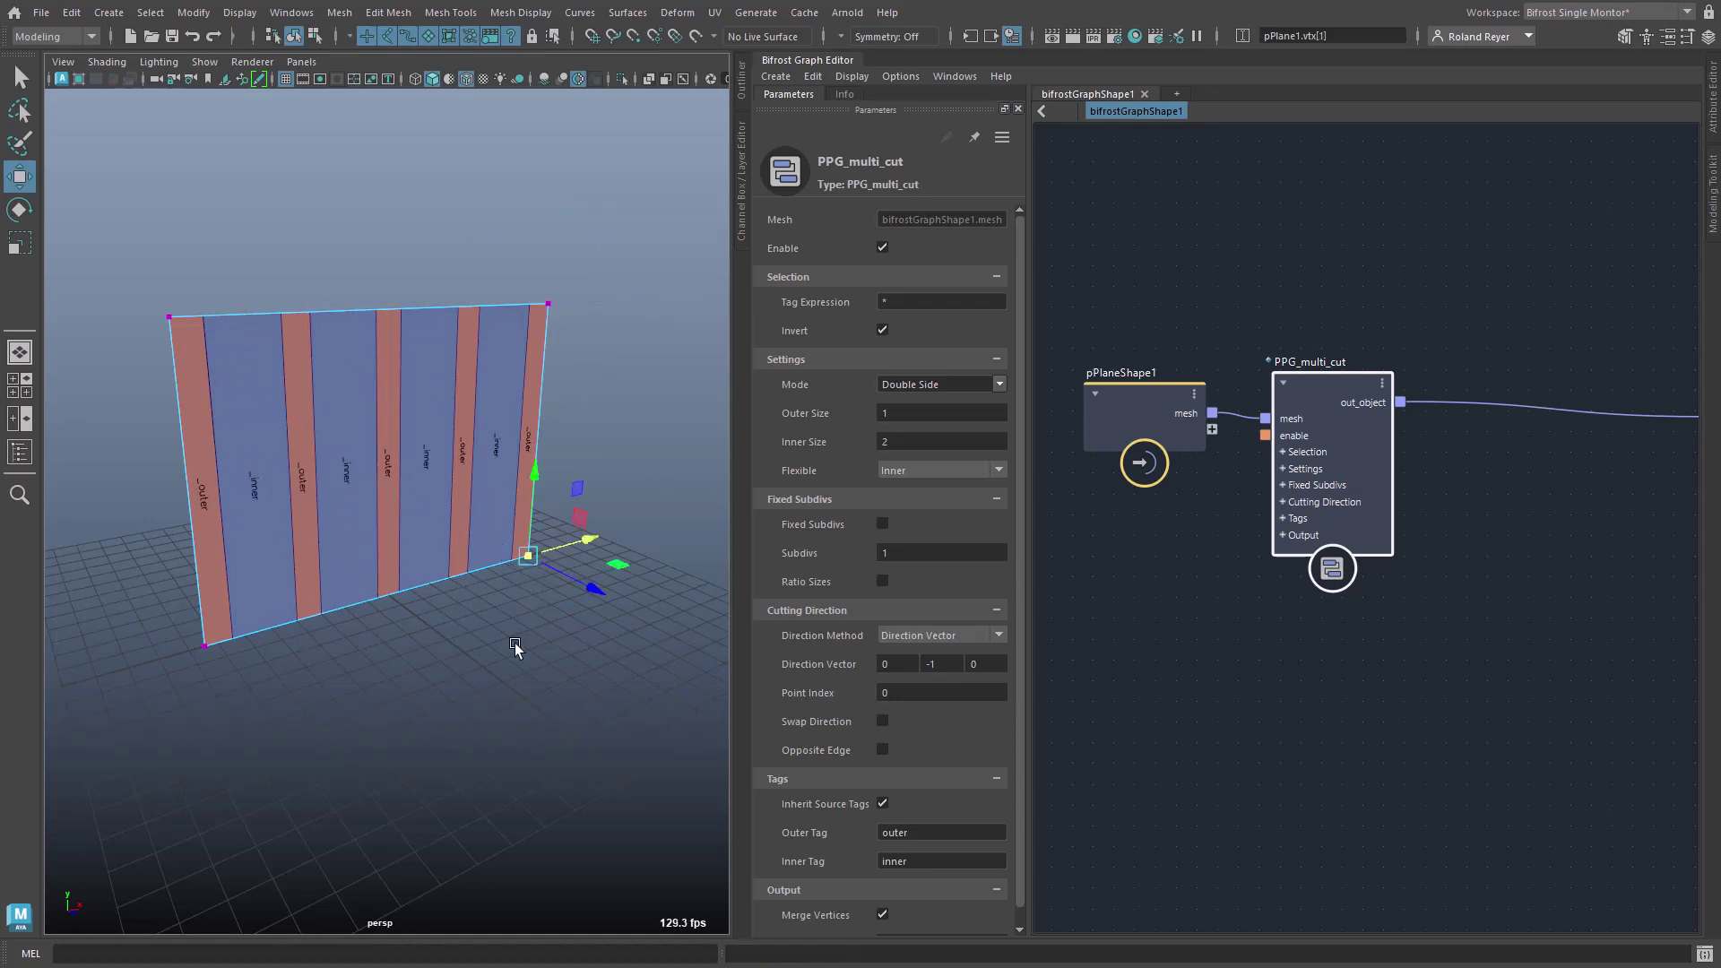
pyautogui.moveTo(514, 643); pyautogui.dragTo(519, 692, button='middle')
# Rotate the whole plane in object mode to test the cutting direction, undo the rotation, and return to the Move tool
pyautogui.press('F8')
pyautogui.press('e')
pyautogui.moveTo(338, 551); pyautogui.dragTo(324, 634)
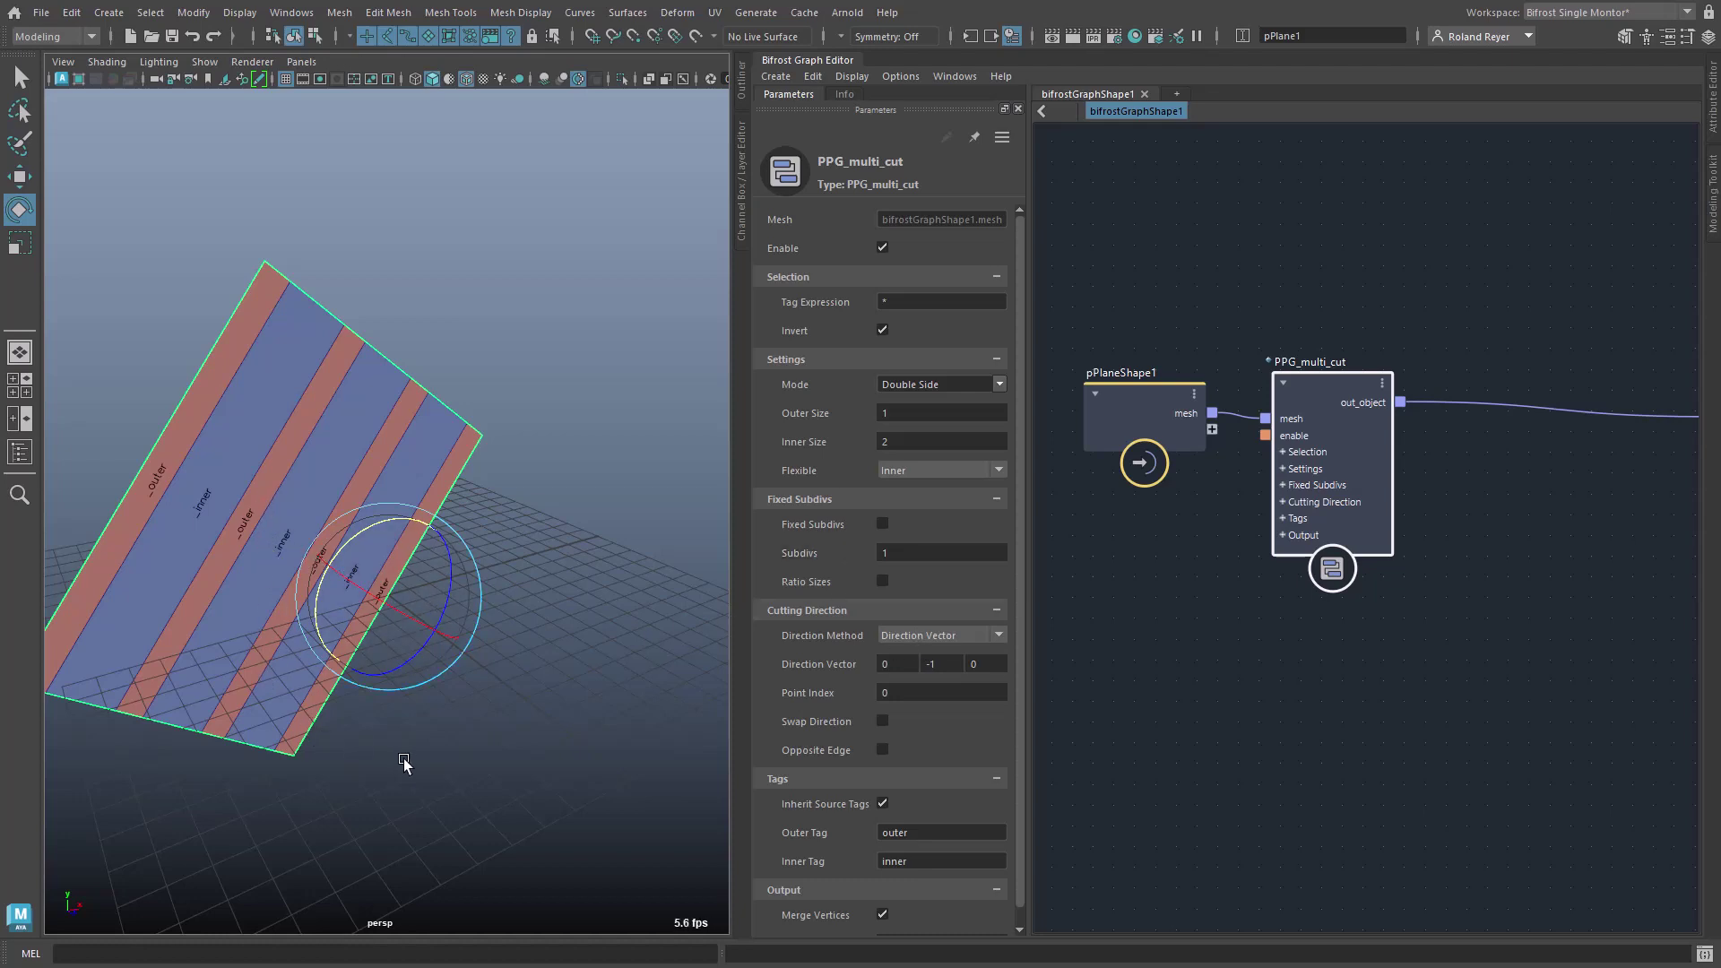
pyautogui.moveTo(507, 789); pyautogui.dragTo(395, 773, button='middle')
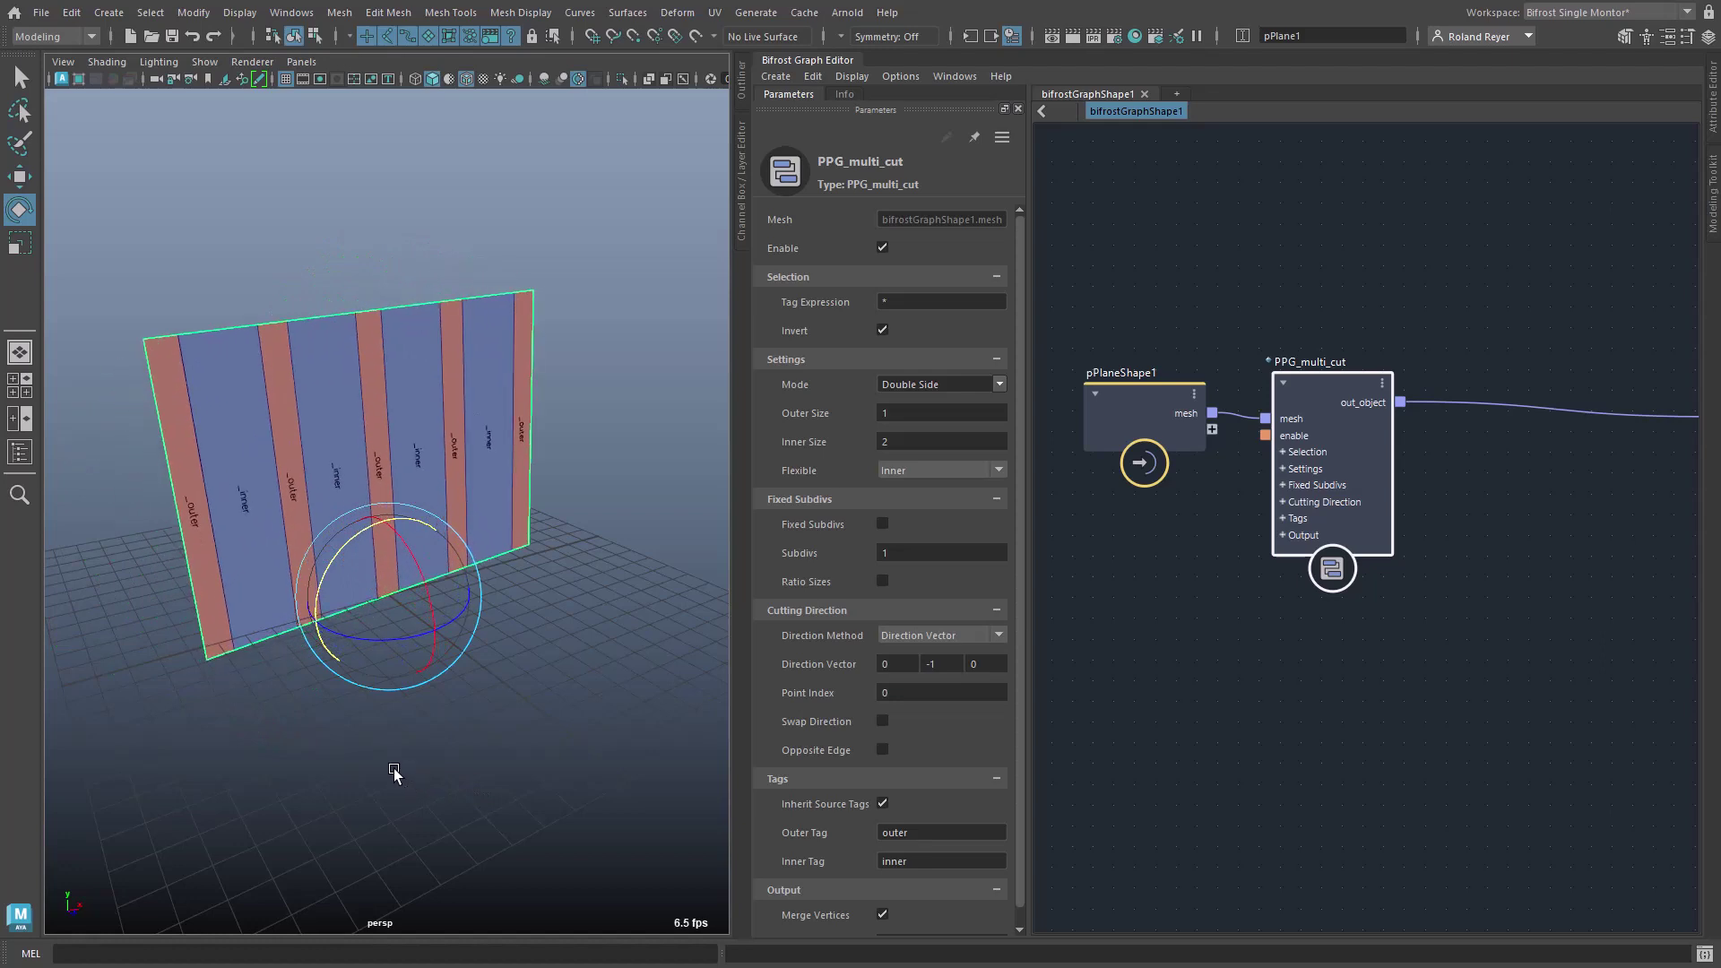
pyautogui.hotkey('ctrl', 'z')
pyautogui.press('w')
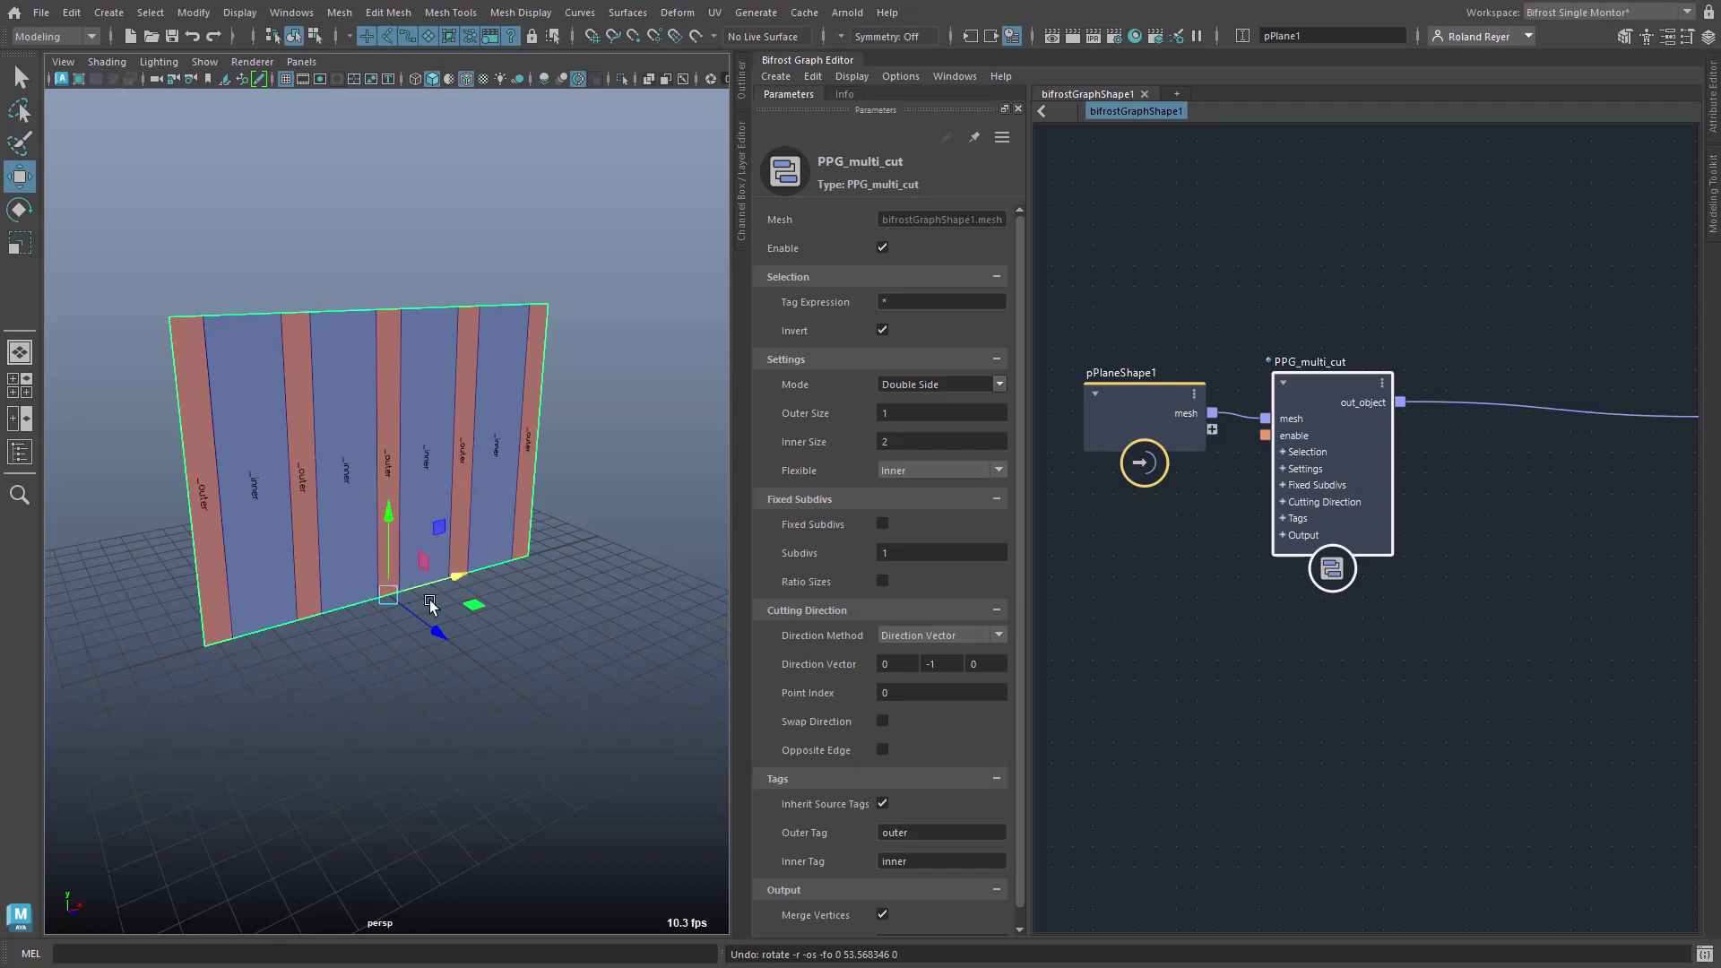
# Enable Swap Direction in PPG_multi_cut's cutting direction settings and switch the plane to vertex editing
pyautogui.click(881, 720)
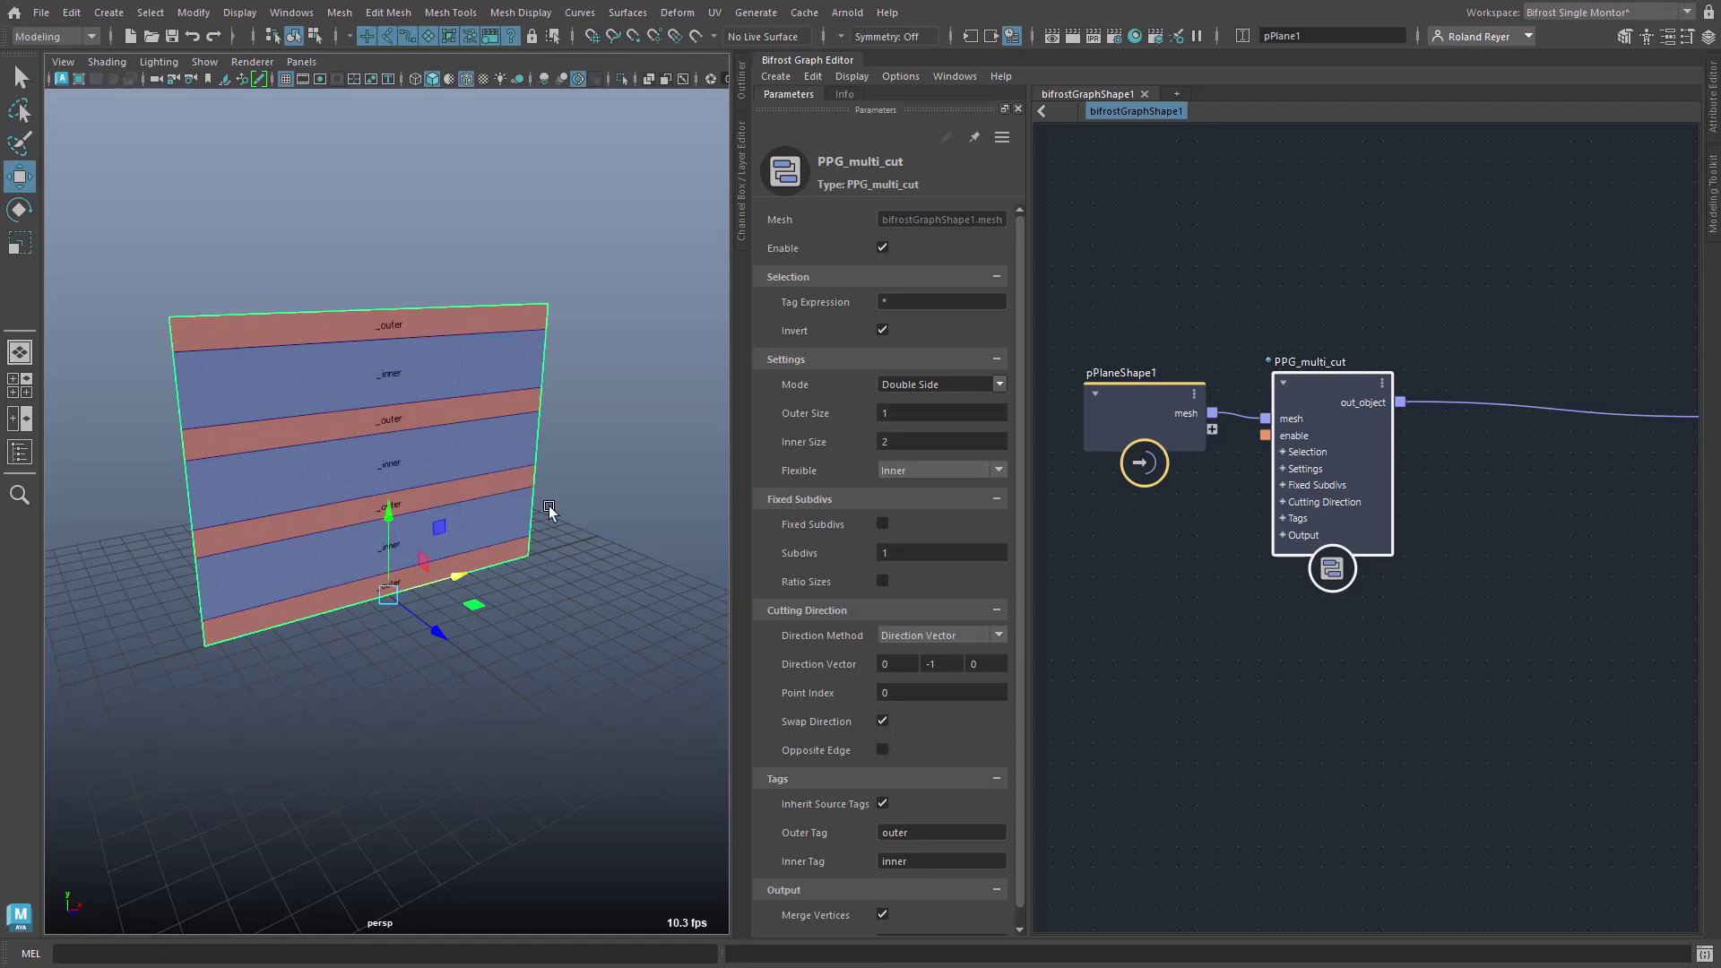
pyautogui.press('F9')
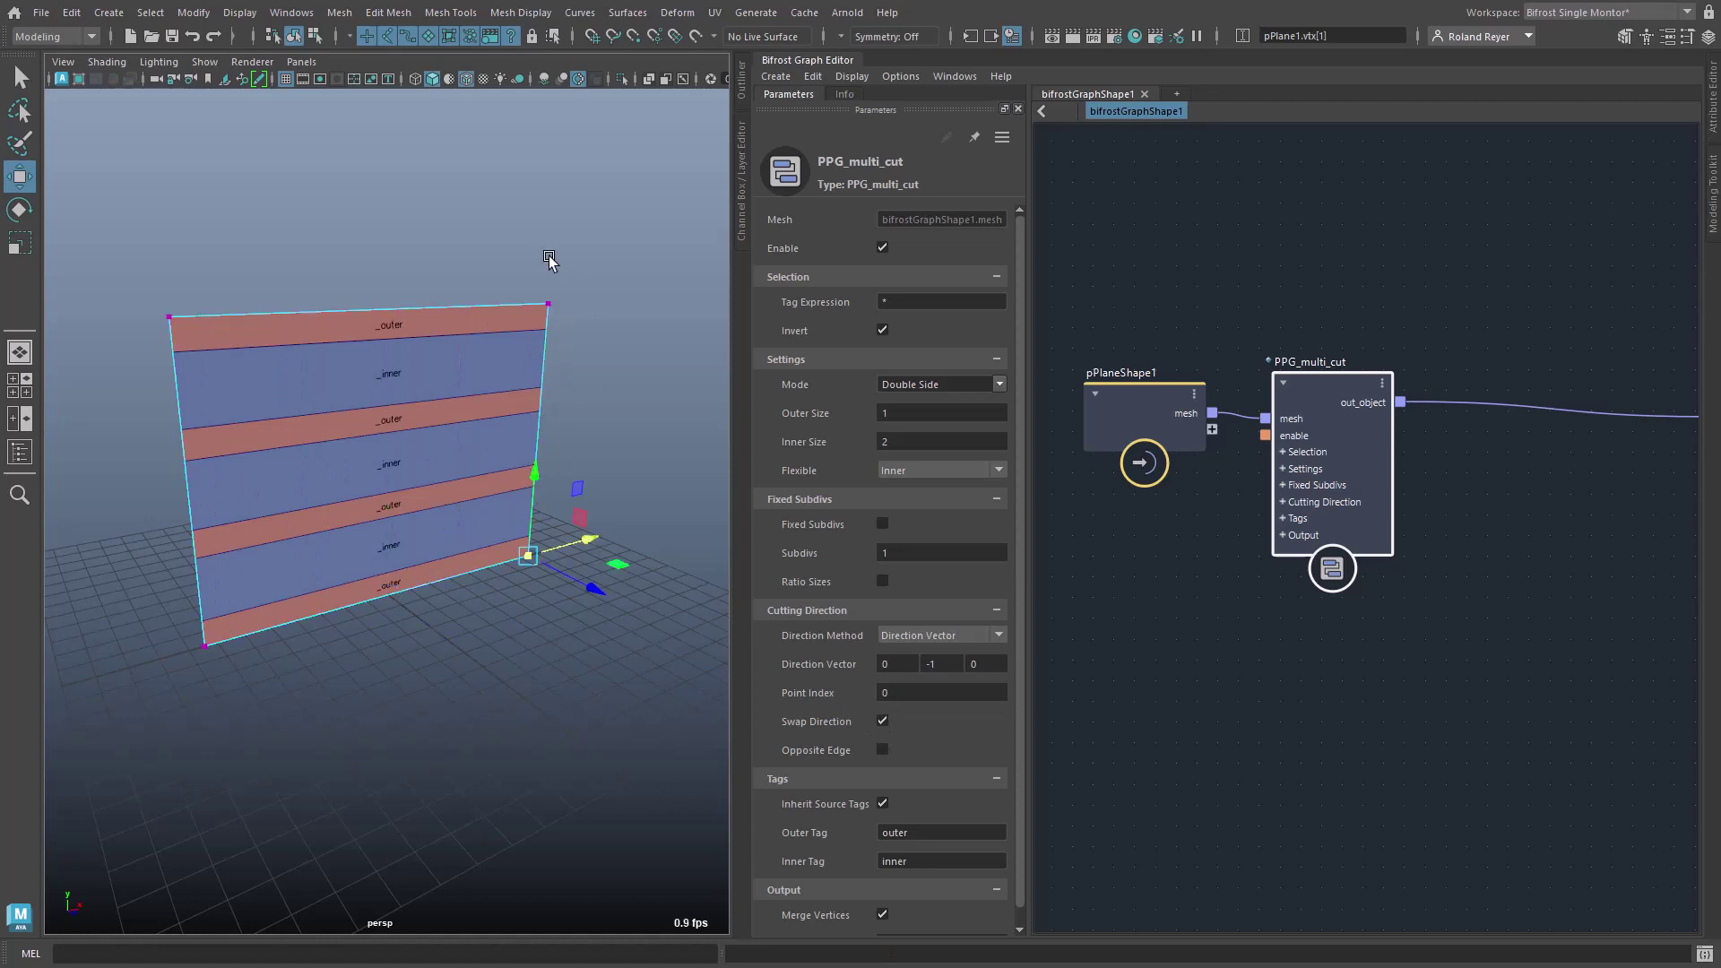
# Raise the plane's upper right vertex and undo it, and test a vertical move of the upper left vertex and undo that too
pyautogui.click(549, 304)
pyautogui.moveTo(555, 204); pyautogui.dragTo(563, 83)
pyautogui.hotkey('ctrl', 'z')
pyautogui.moveTo(91, 256); pyautogui.dragTo(199, 347)
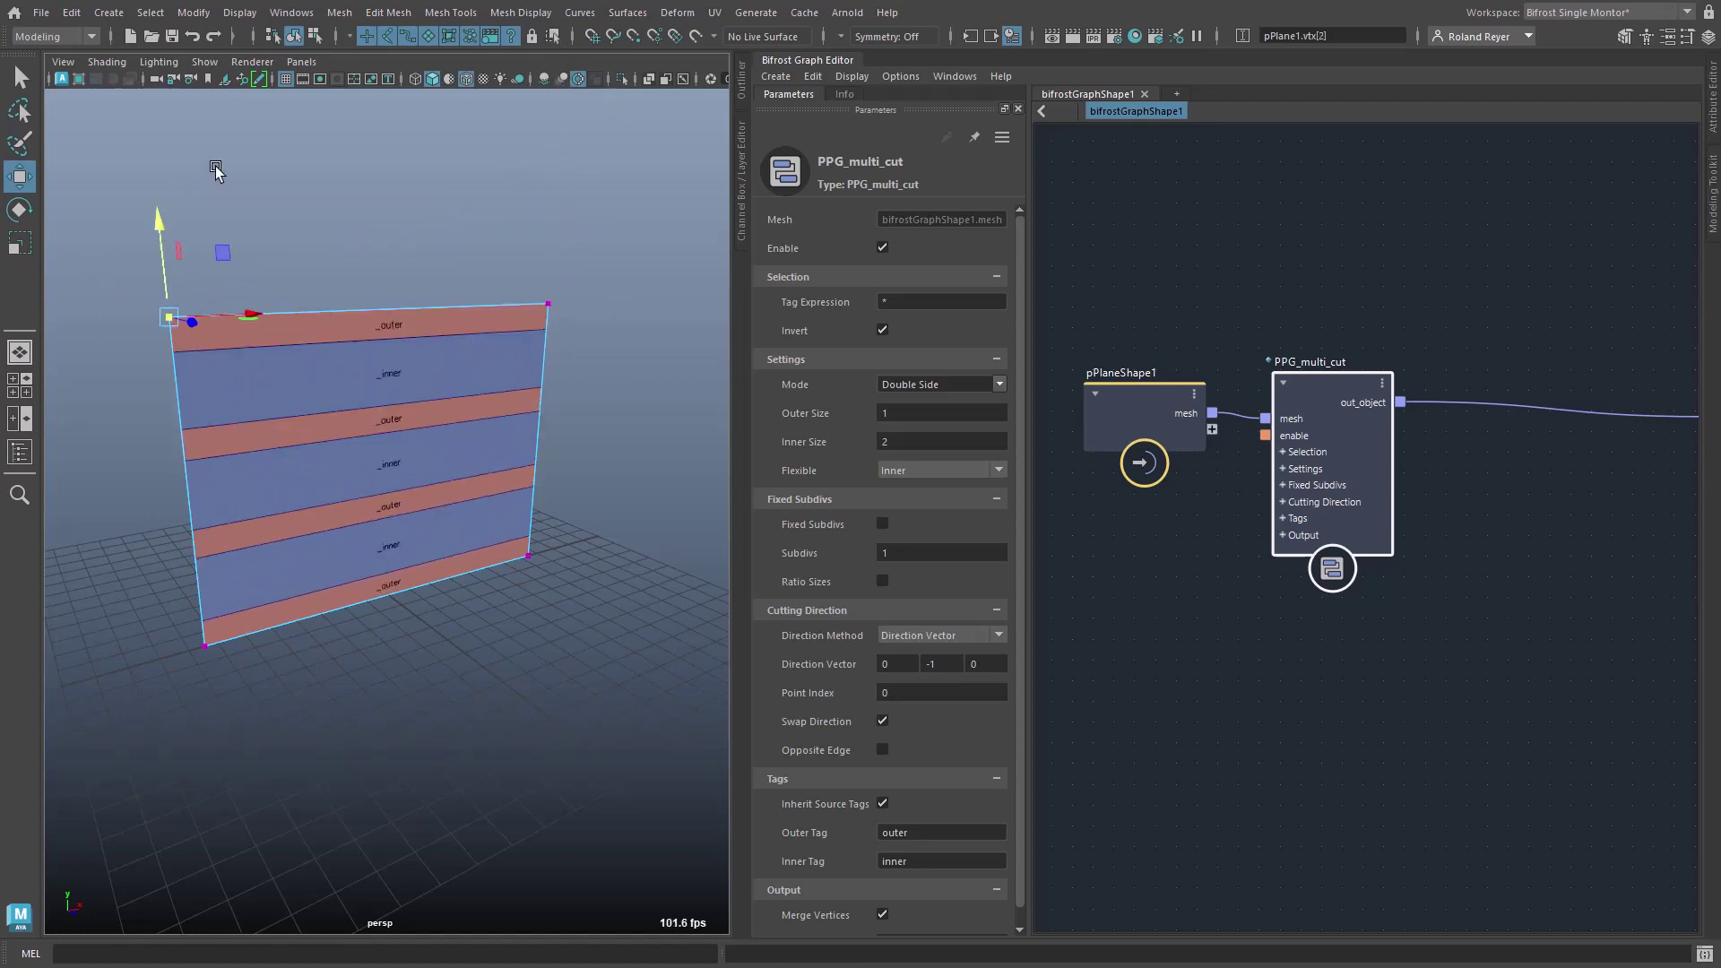
pyautogui.moveTo(216, 168); pyautogui.dragTo(272, 322, button='middle')
pyautogui.hotkey('ctrl', 'z')
# Enable Opposite Edge in PPG_multi_cut, test it by moving the plane's upper left vertex vertically, and undo the move
pyautogui.click(884, 751)
pyautogui.moveTo(228, 788); pyautogui.dragTo(232, 643, button='middle')
pyautogui.hotkey('ctrl', 'z')
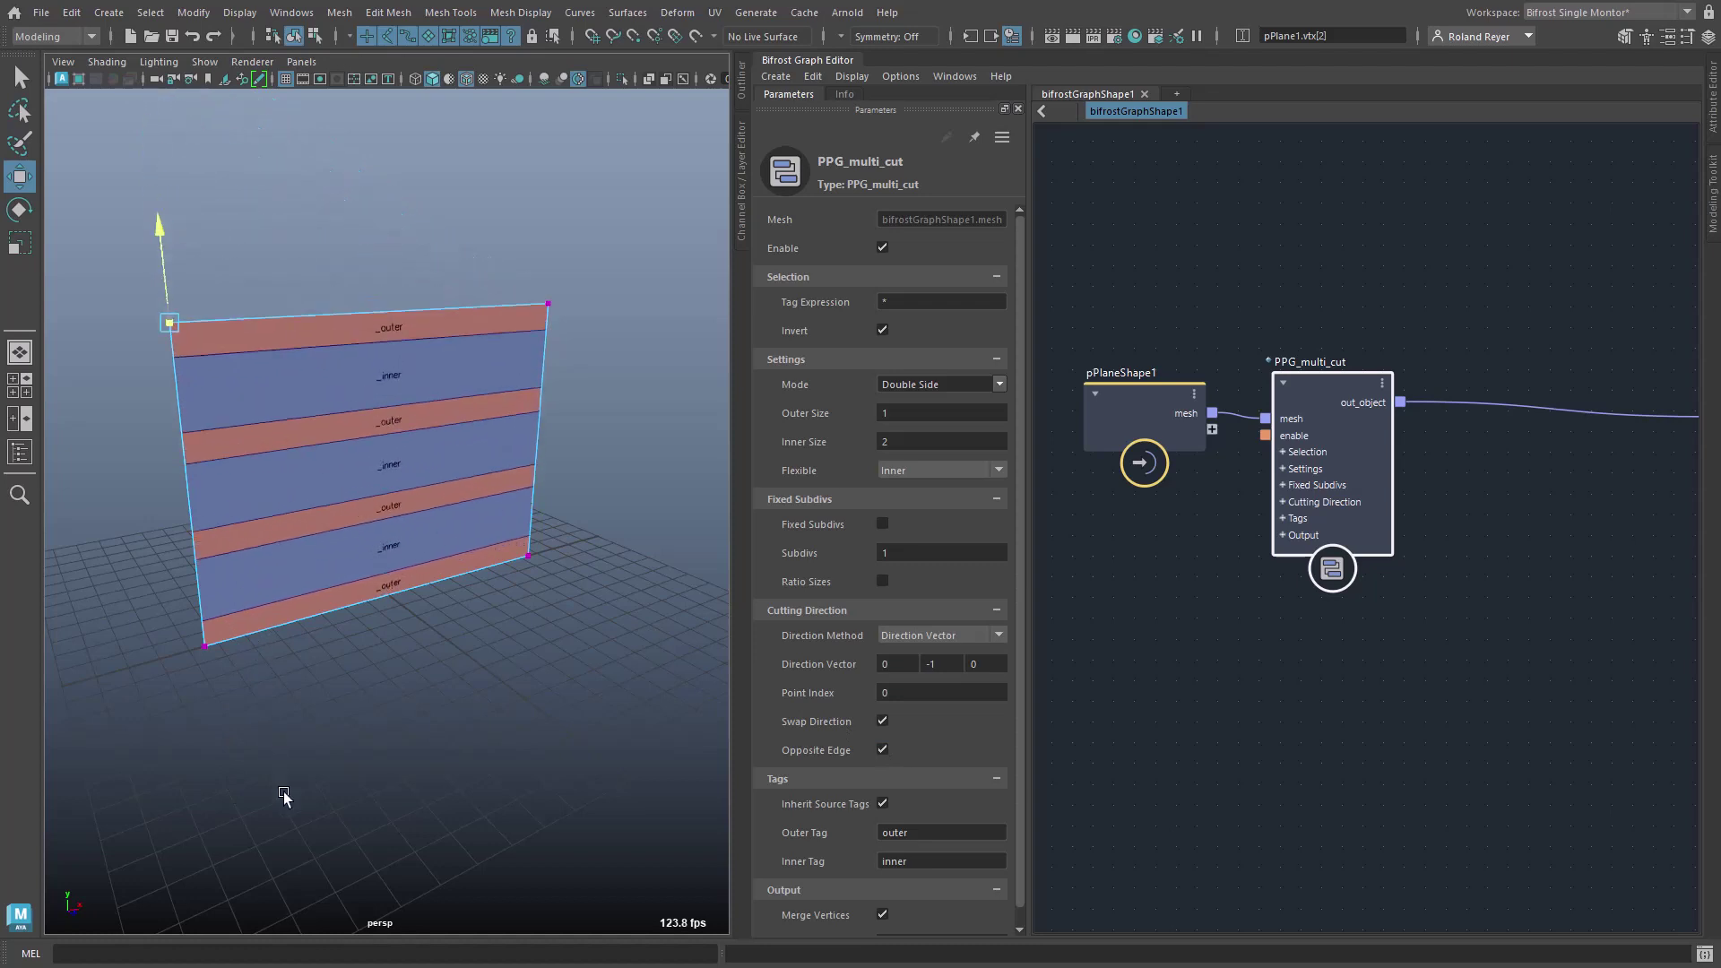
pyautogui.hotkey('shift', 'z')
pyautogui.hotkey('ctrl', 'z')
# Move the plane's upper right vertex about 1.3 units along Y and undo the move
pyautogui.click(547, 305)
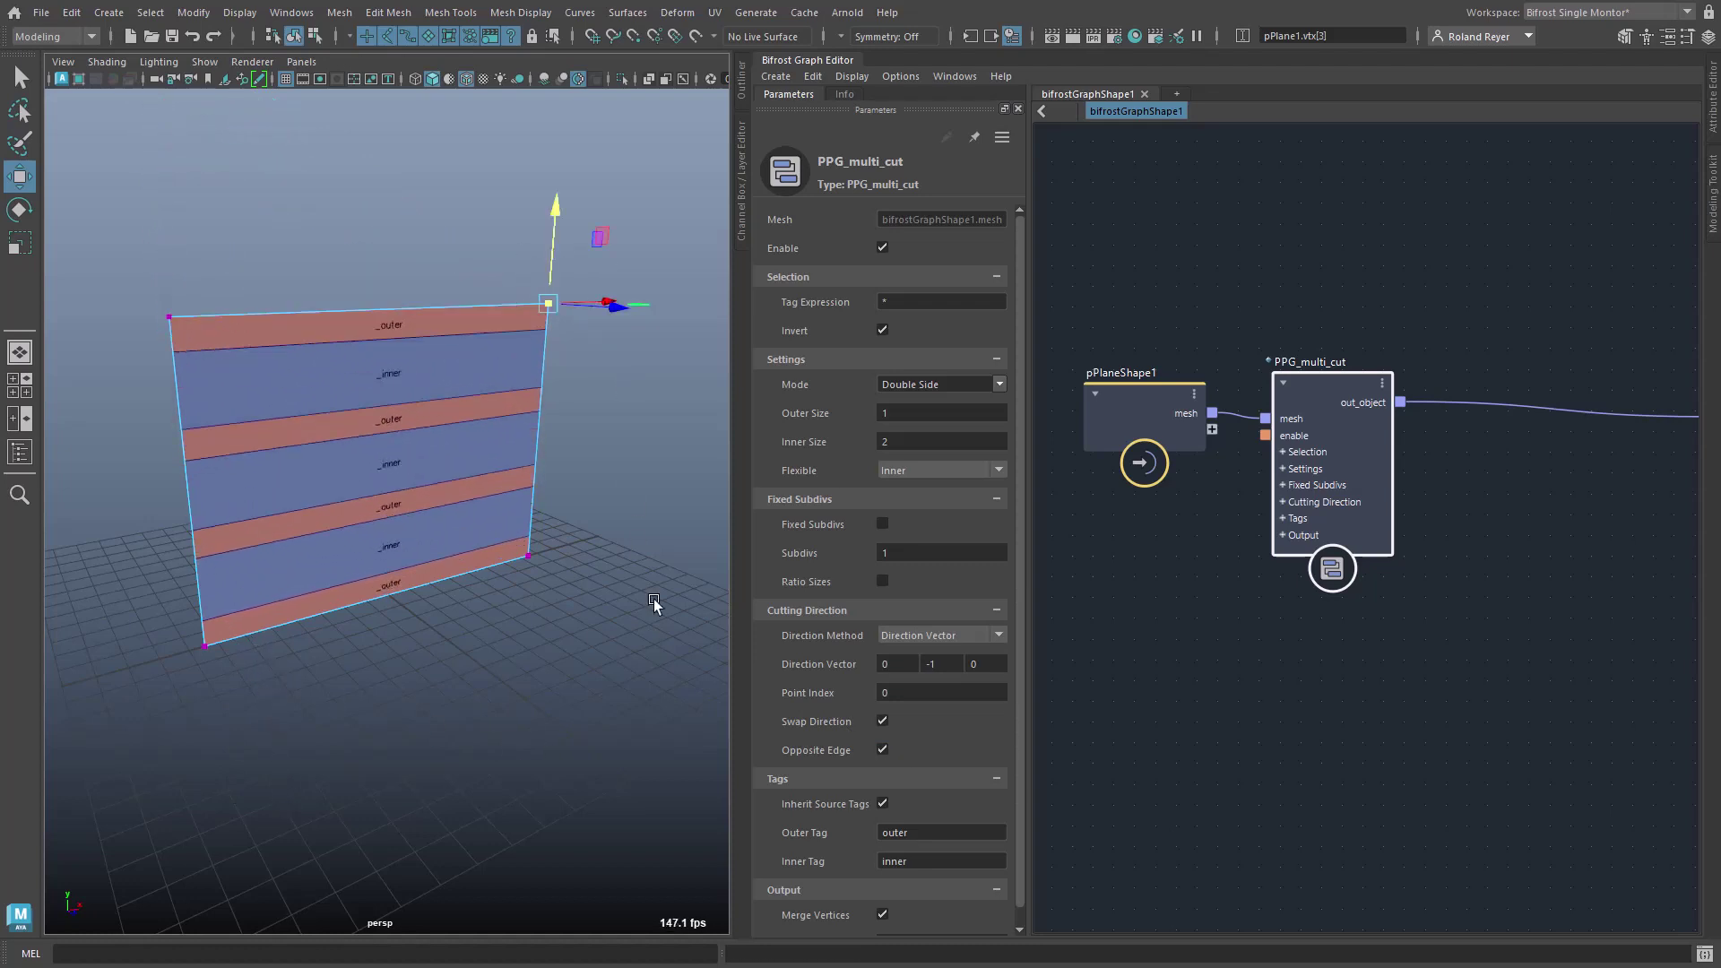
pyautogui.moveTo(653, 603)
pyautogui.mouseDown(button='middle')
pyautogui.moveTo(661, 287)
pyautogui.moveTo(631, 593)
pyautogui.mouseUp(button='middle')
pyautogui.hotkey('ctrl', 'z')
# Review the direction method options, keep Direction Vector, and return the plane to object mode
pyautogui.click(916, 634)
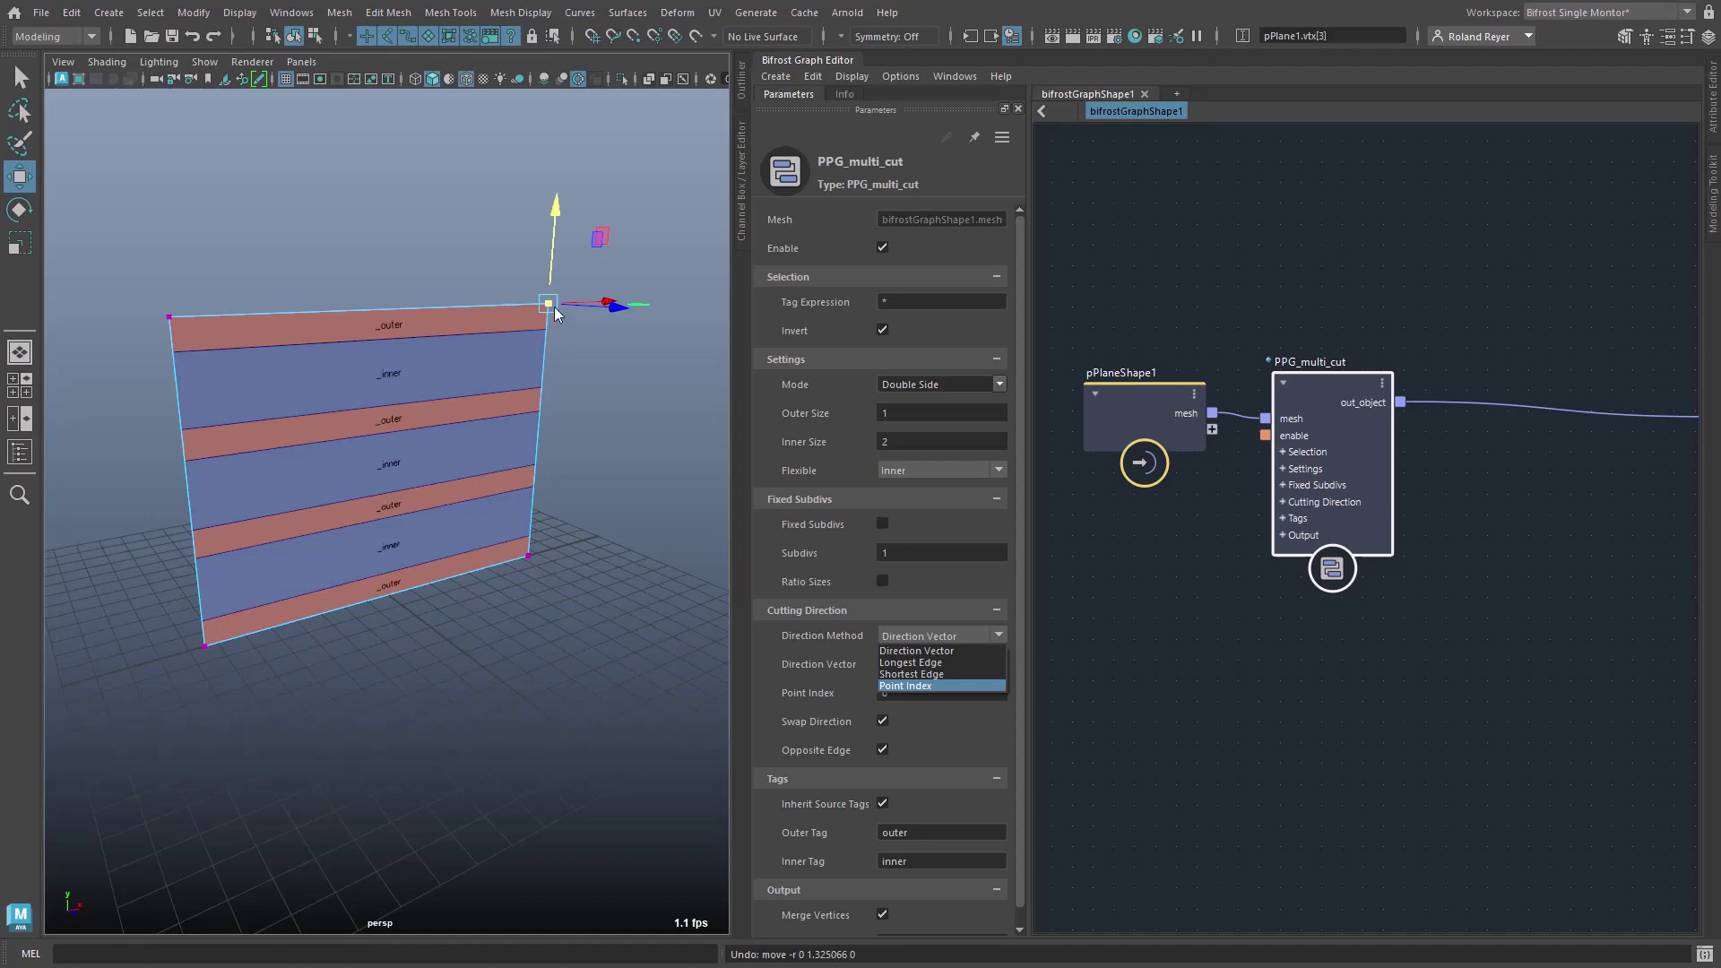
pyautogui.click(932, 650)
pyautogui.press('F8')
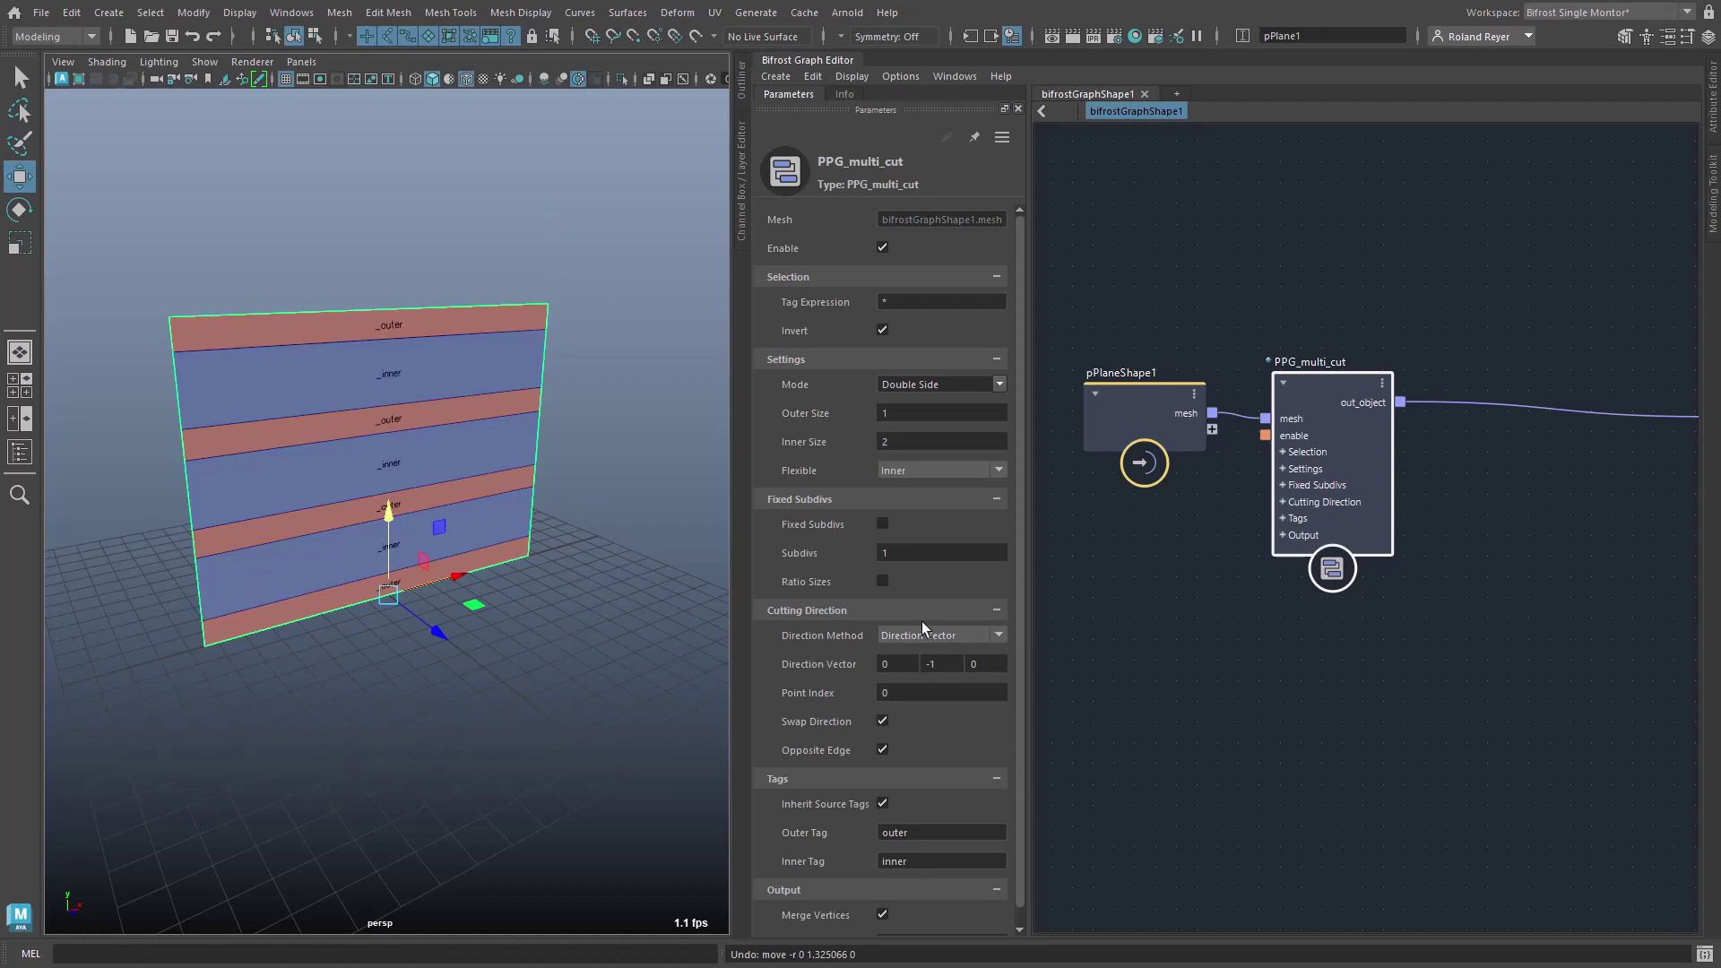
# Disable Opposite Edge and Swap Direction in PPG_multi_cut and switch to the Select tool
pyautogui.click(883, 750)
pyautogui.click(882, 721)
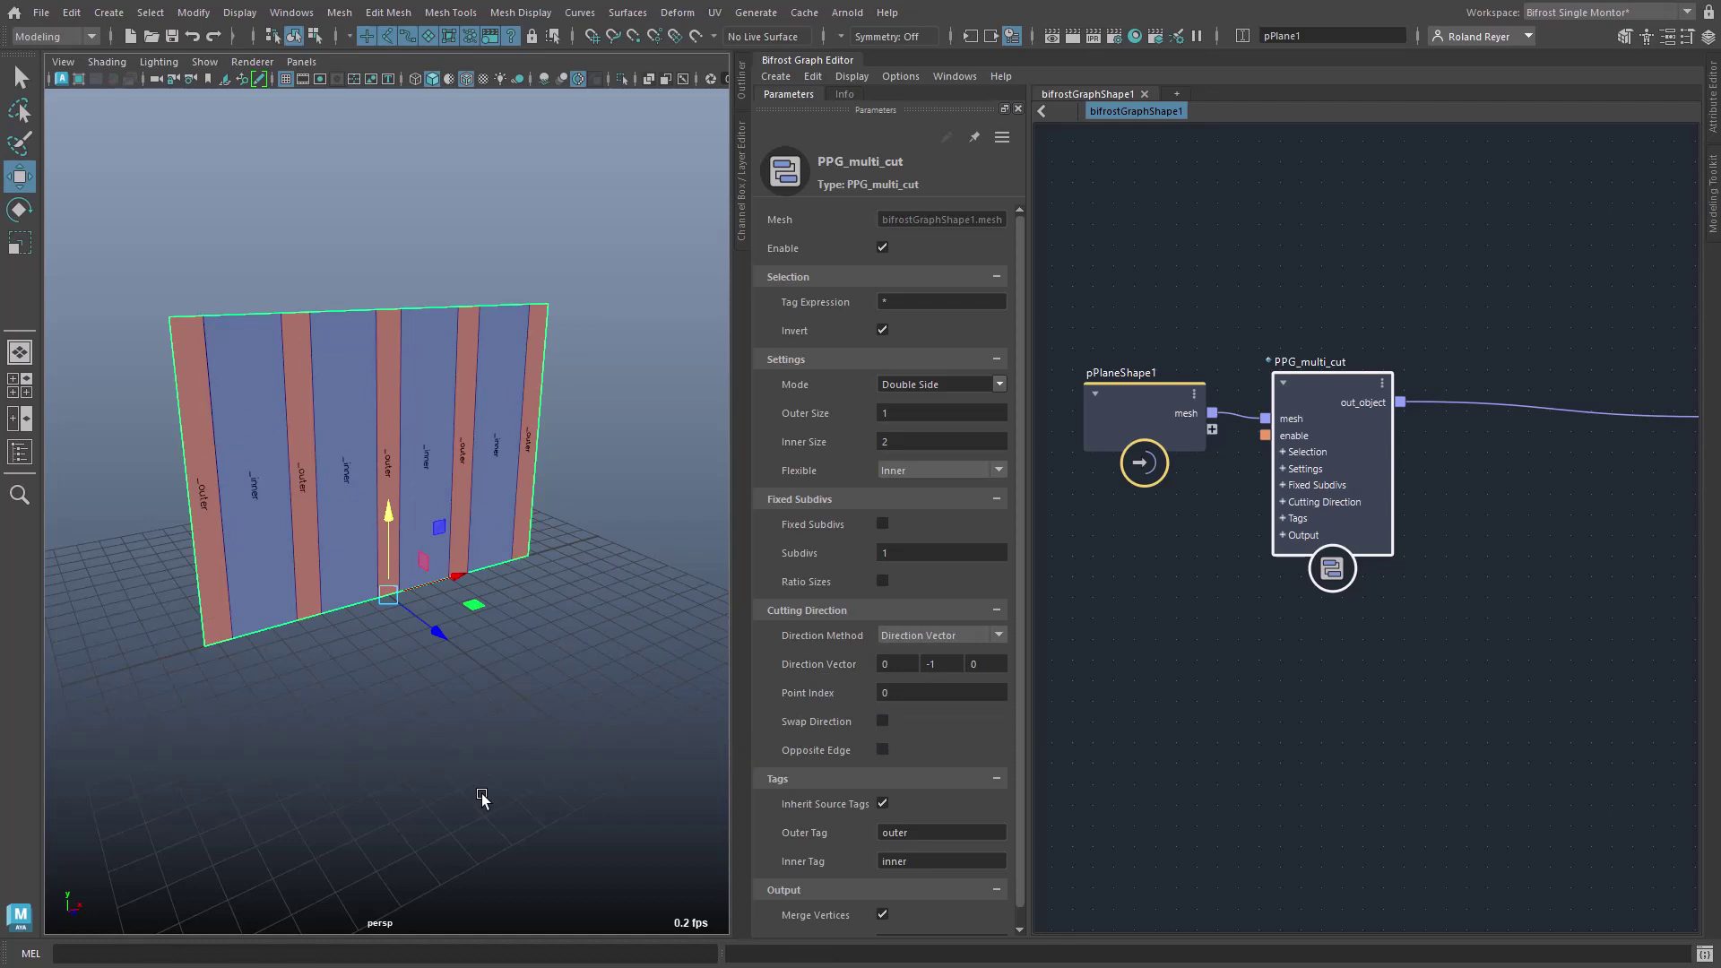
pyautogui.press('q')
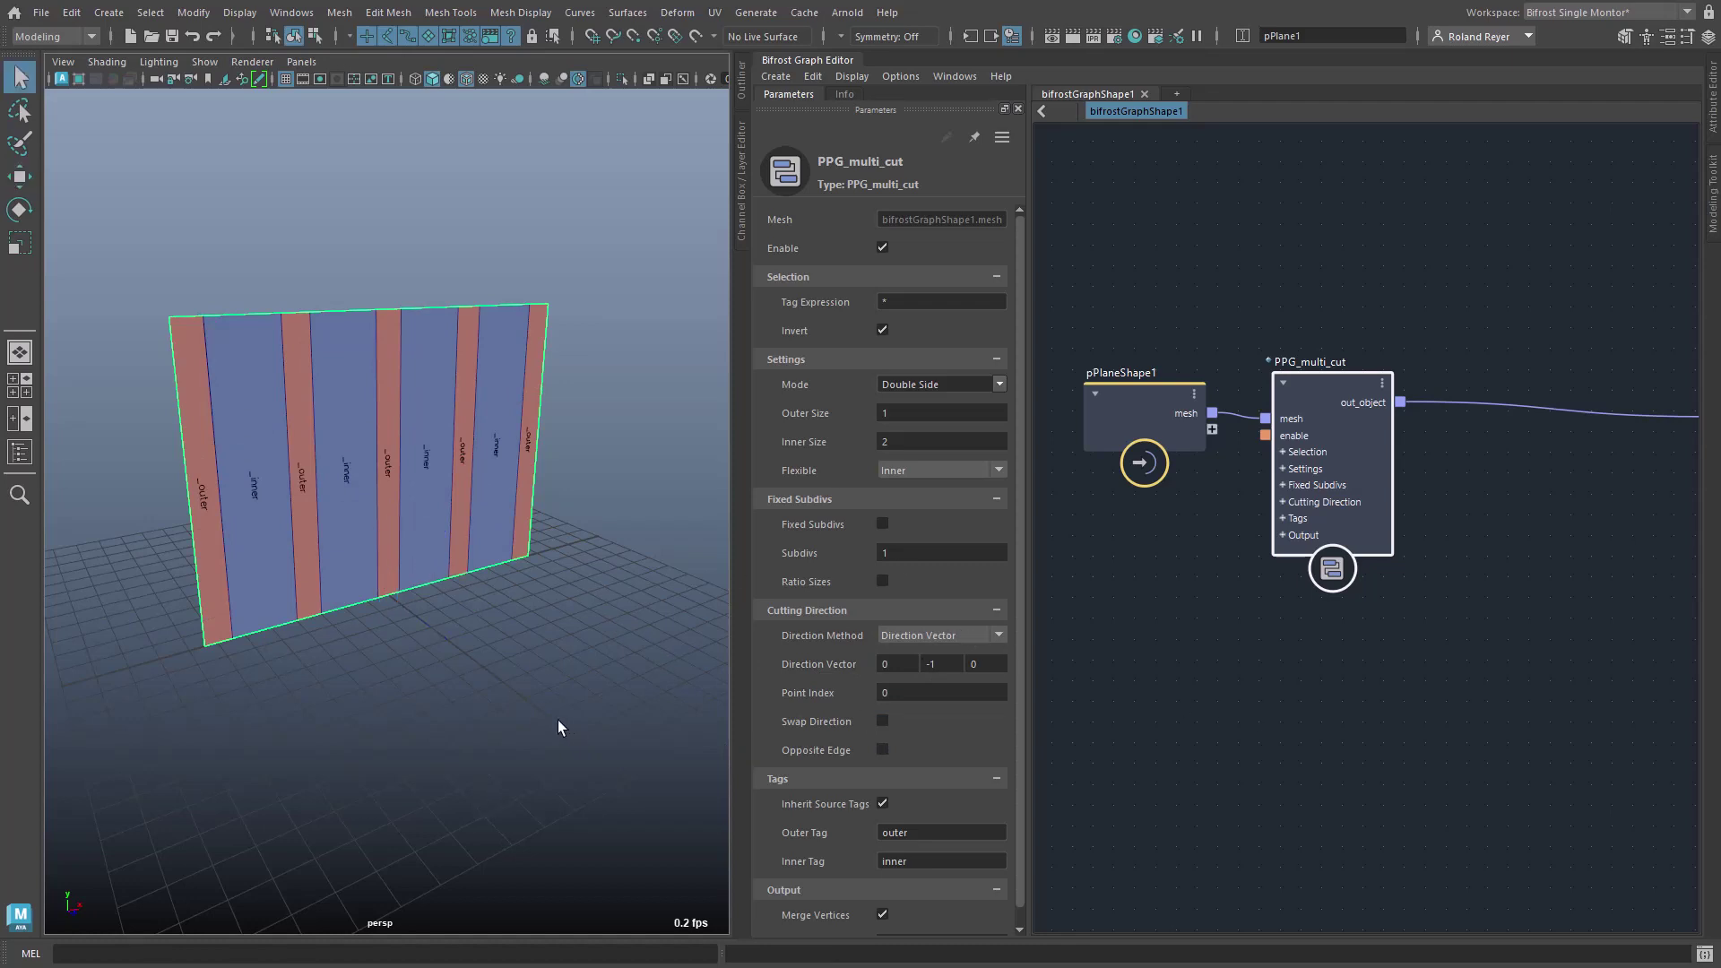
pyautogui.keyDown('alt'); pyautogui.moveTo(558, 721); pyautogui.dragTo(530, 742); pyautogui.keyUp('alt')
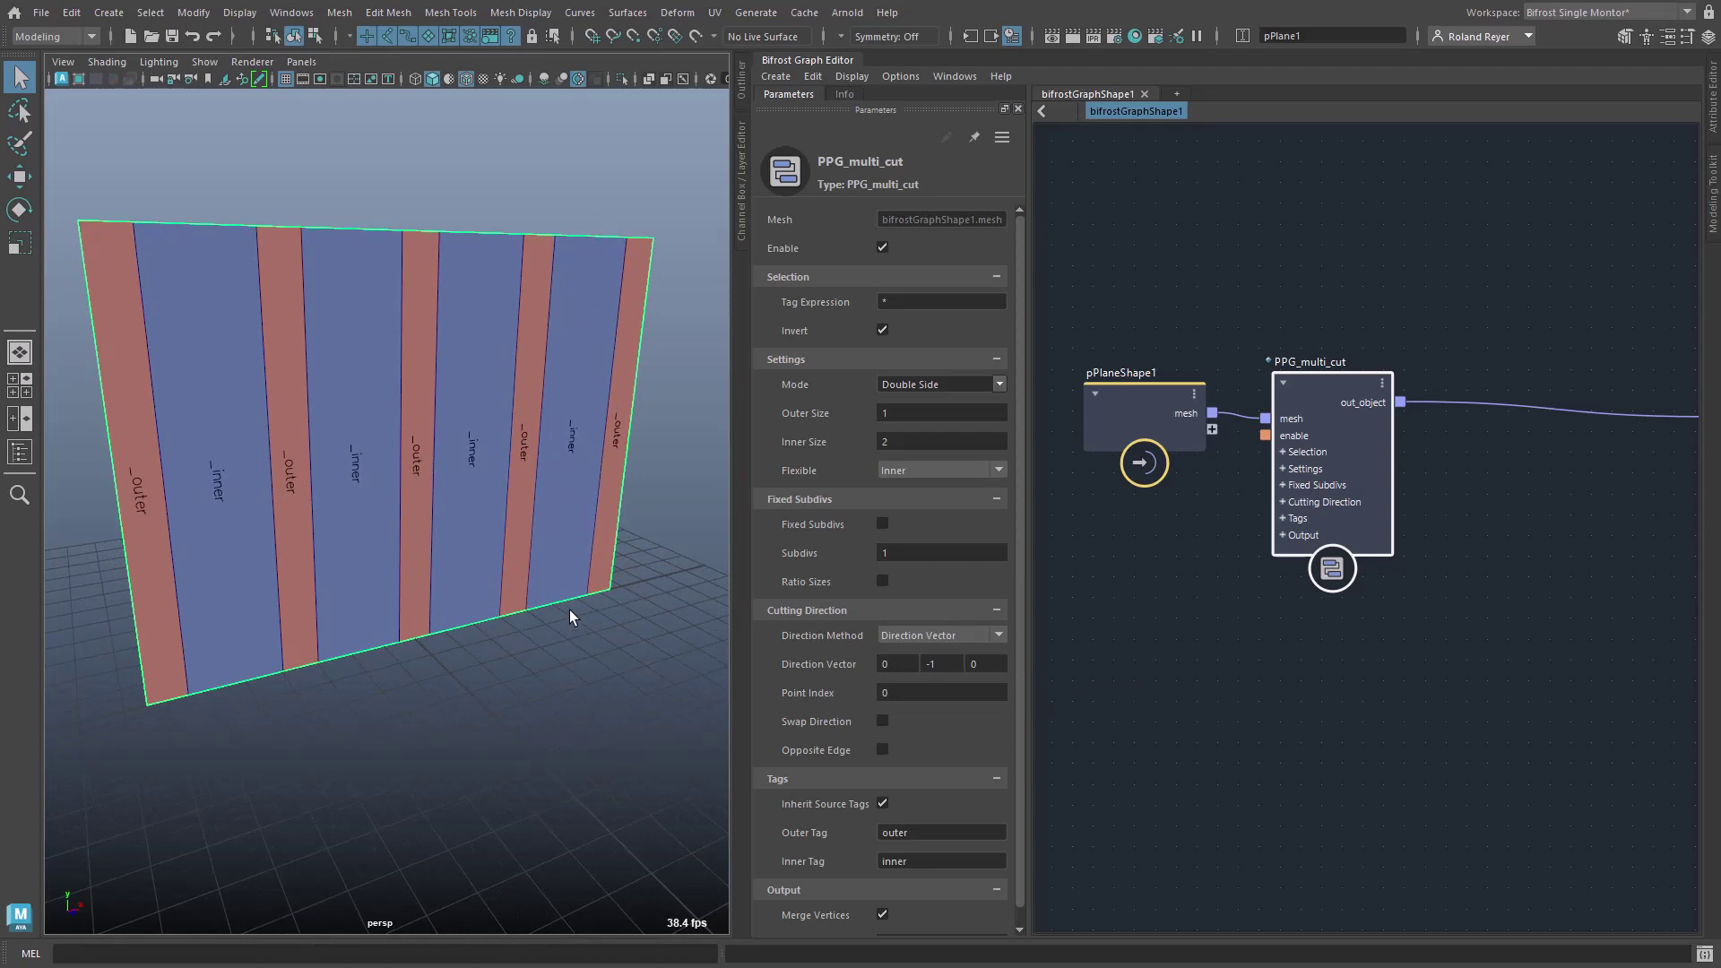
# Add a second PPG_multi_cut node and insert it between the first PPG_multi_cut and assign_random_colors
pyautogui.moveTo(1360, 761); pyautogui.dragTo(1219, 750, button='middle')
pyautogui.click(1338, 486)
pyautogui.press('Tab')
pyautogui.write('ppgm')
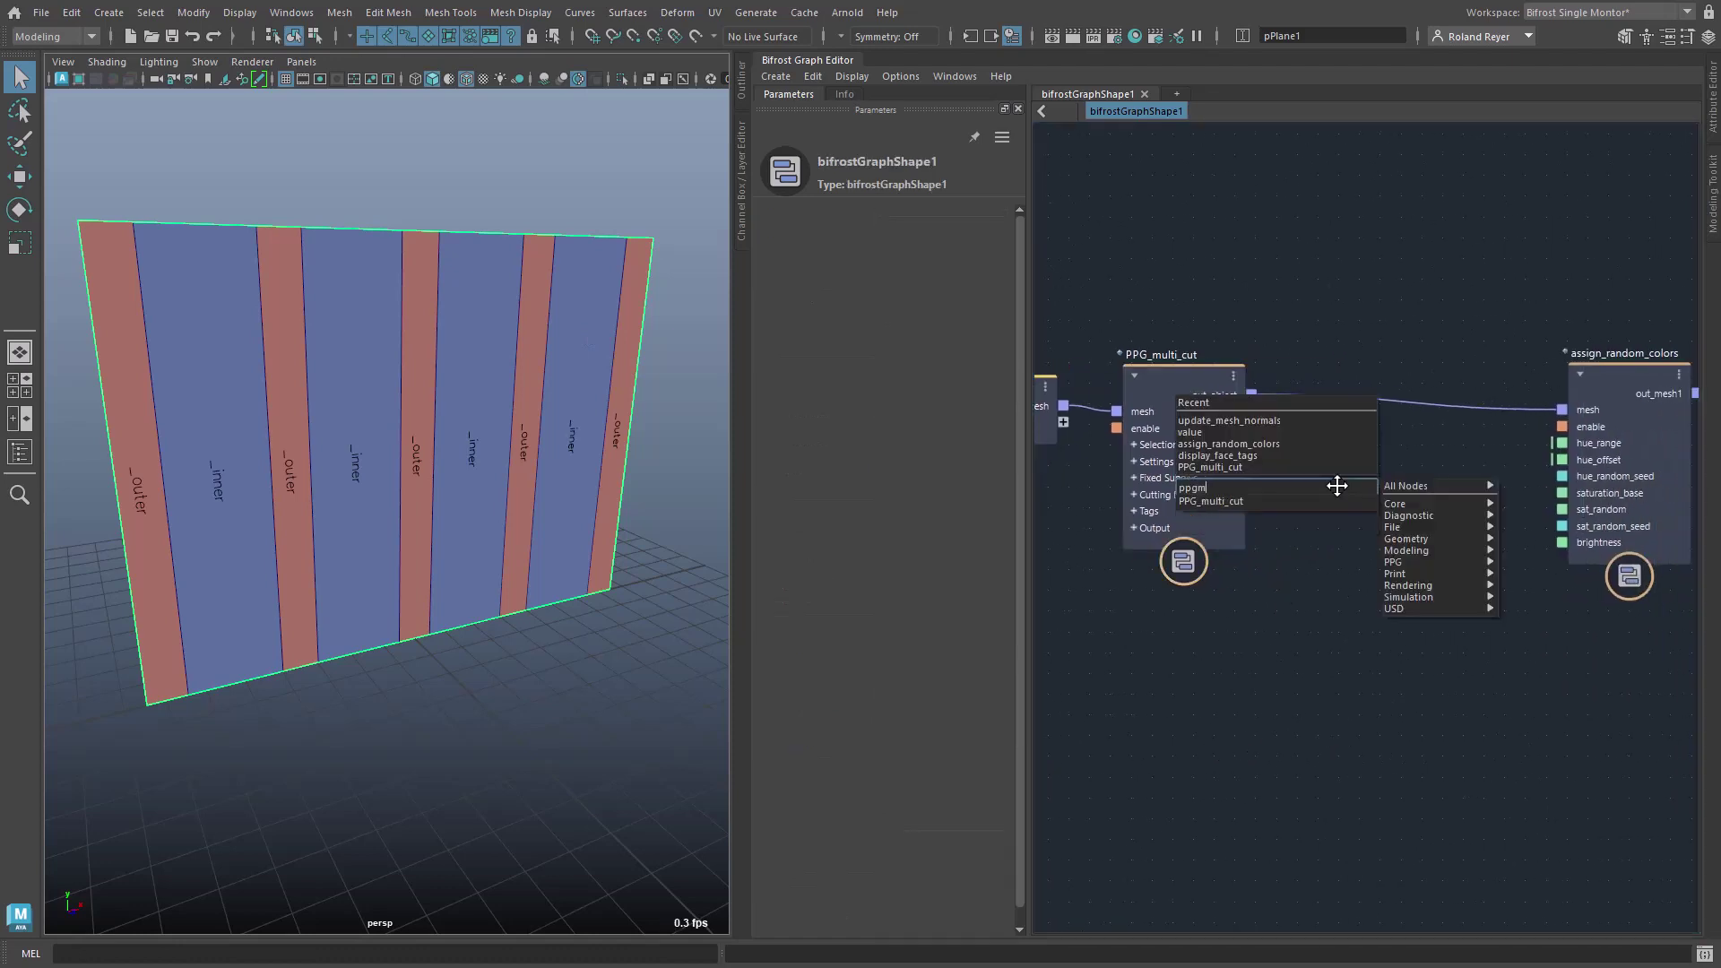
pyautogui.press('Return')
pyautogui.moveTo(1363, 528); pyautogui.dragTo(1380, 396)
pyautogui.click(1359, 471)
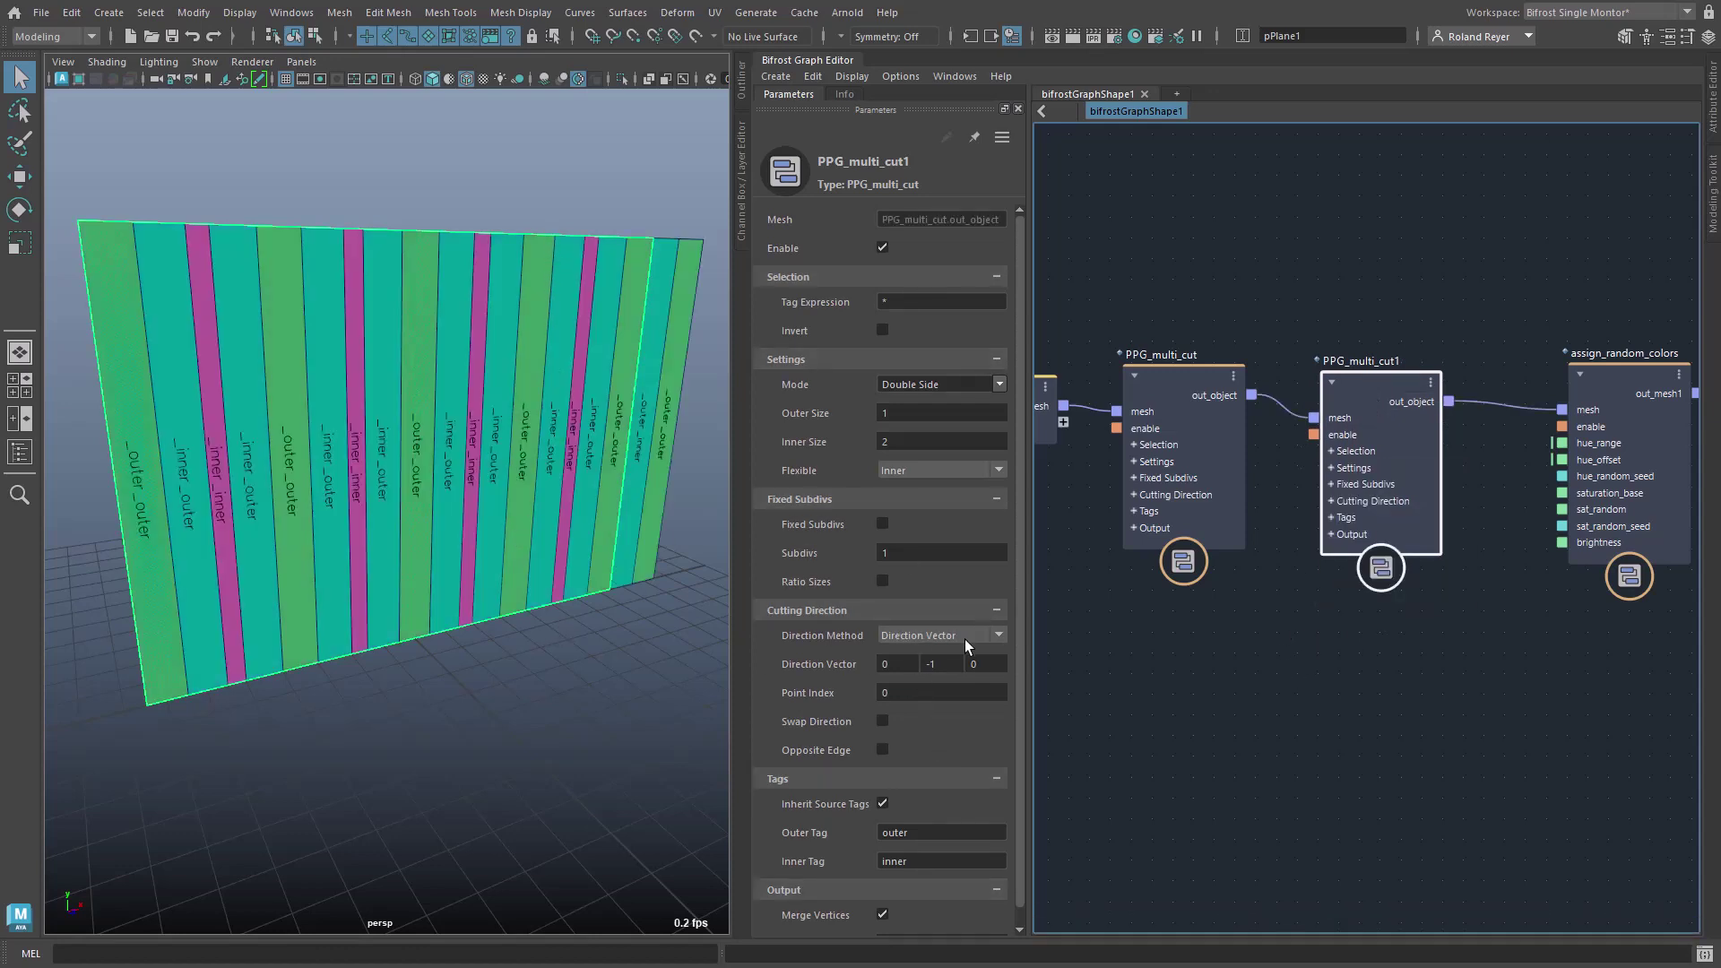
# Enable Swap Direction on PPG_multi_cut1 and restrict its cuts with the tag expression _inner, comparing with the node disabled and re-enabled
pyautogui.click(883, 721)
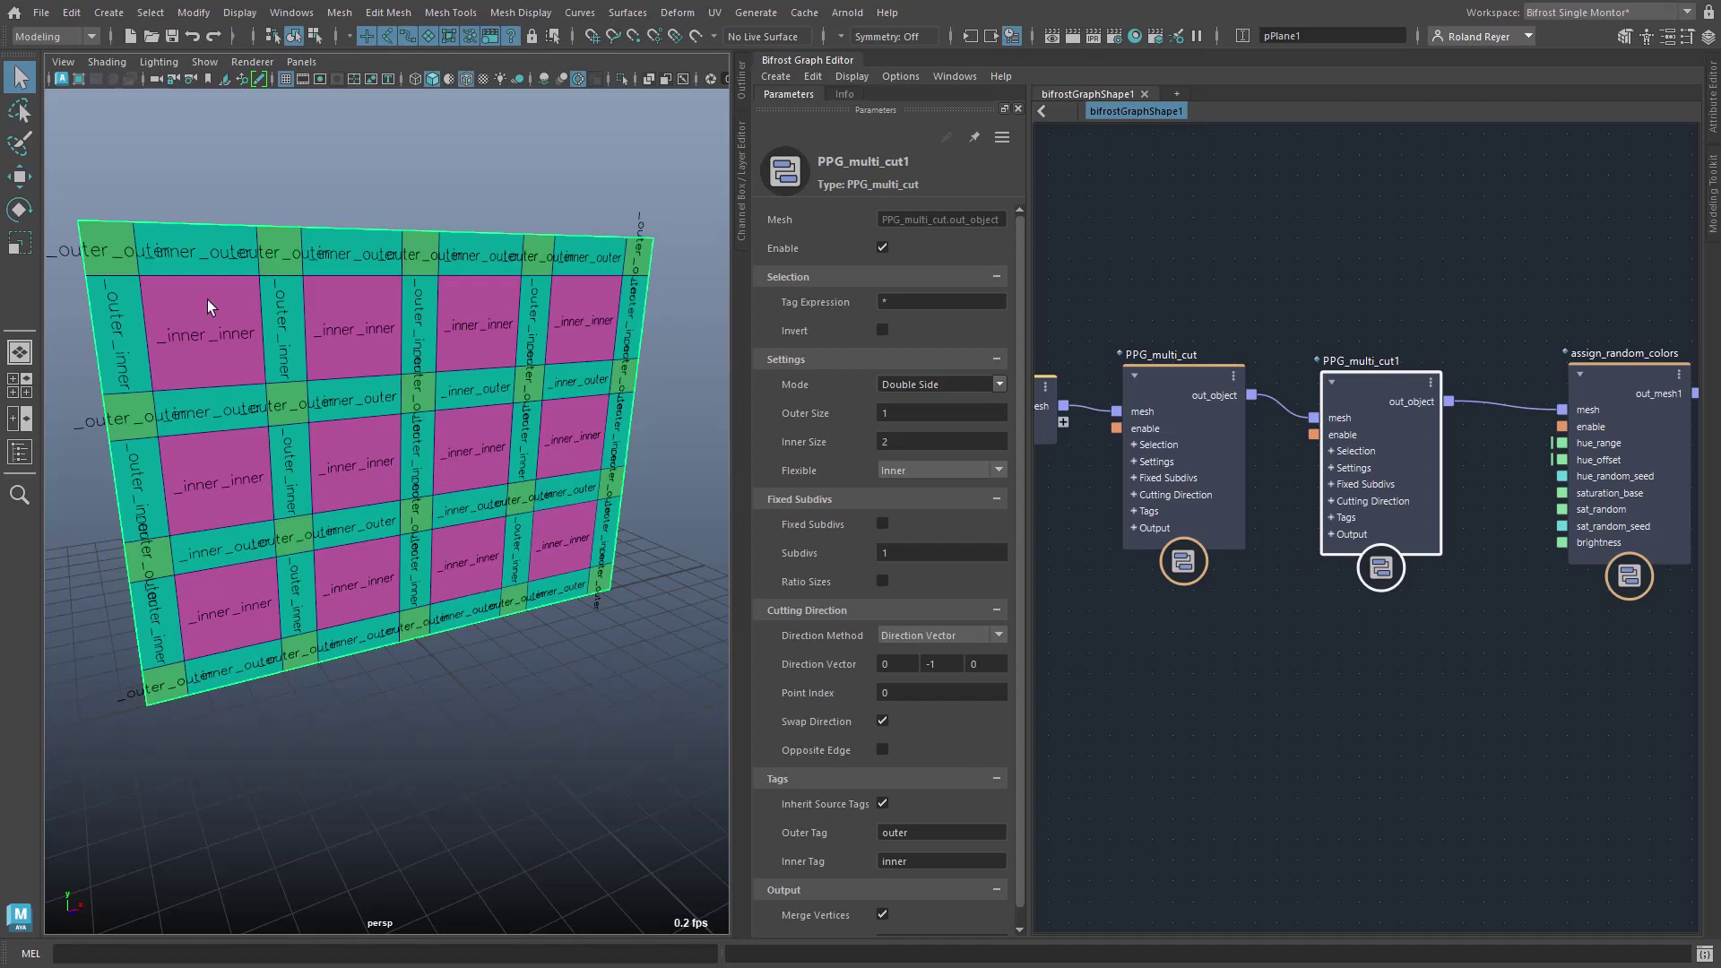
pyautogui.click(901, 303)
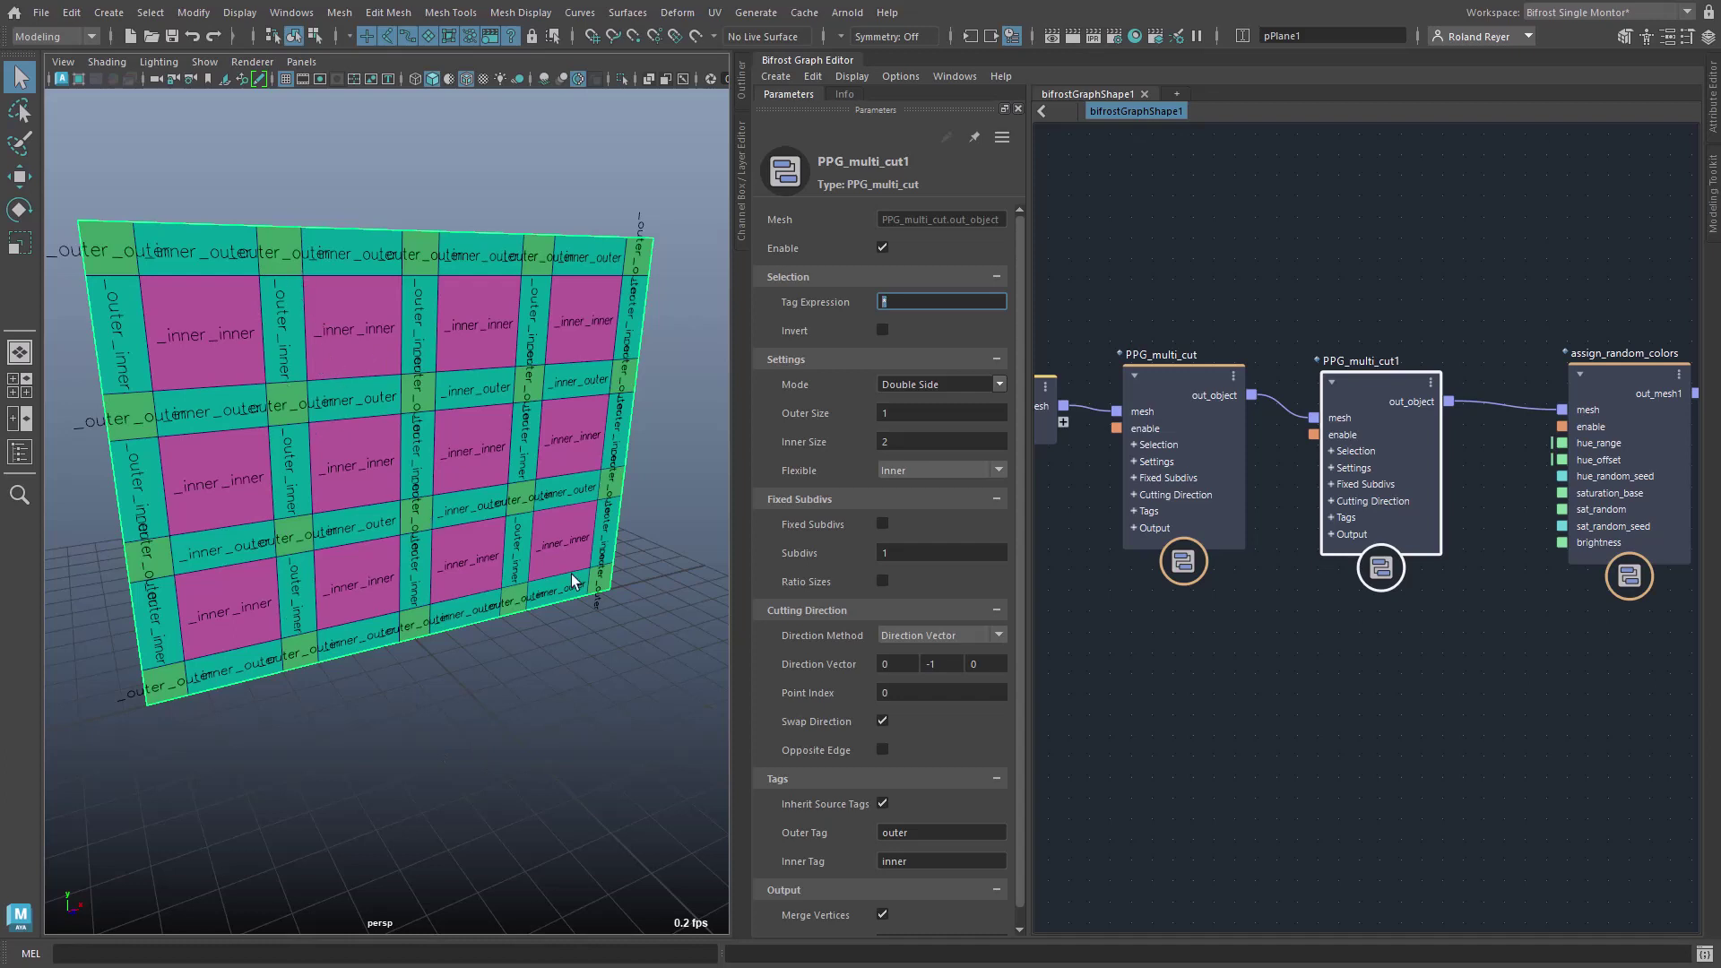
pyautogui.click(885, 250)
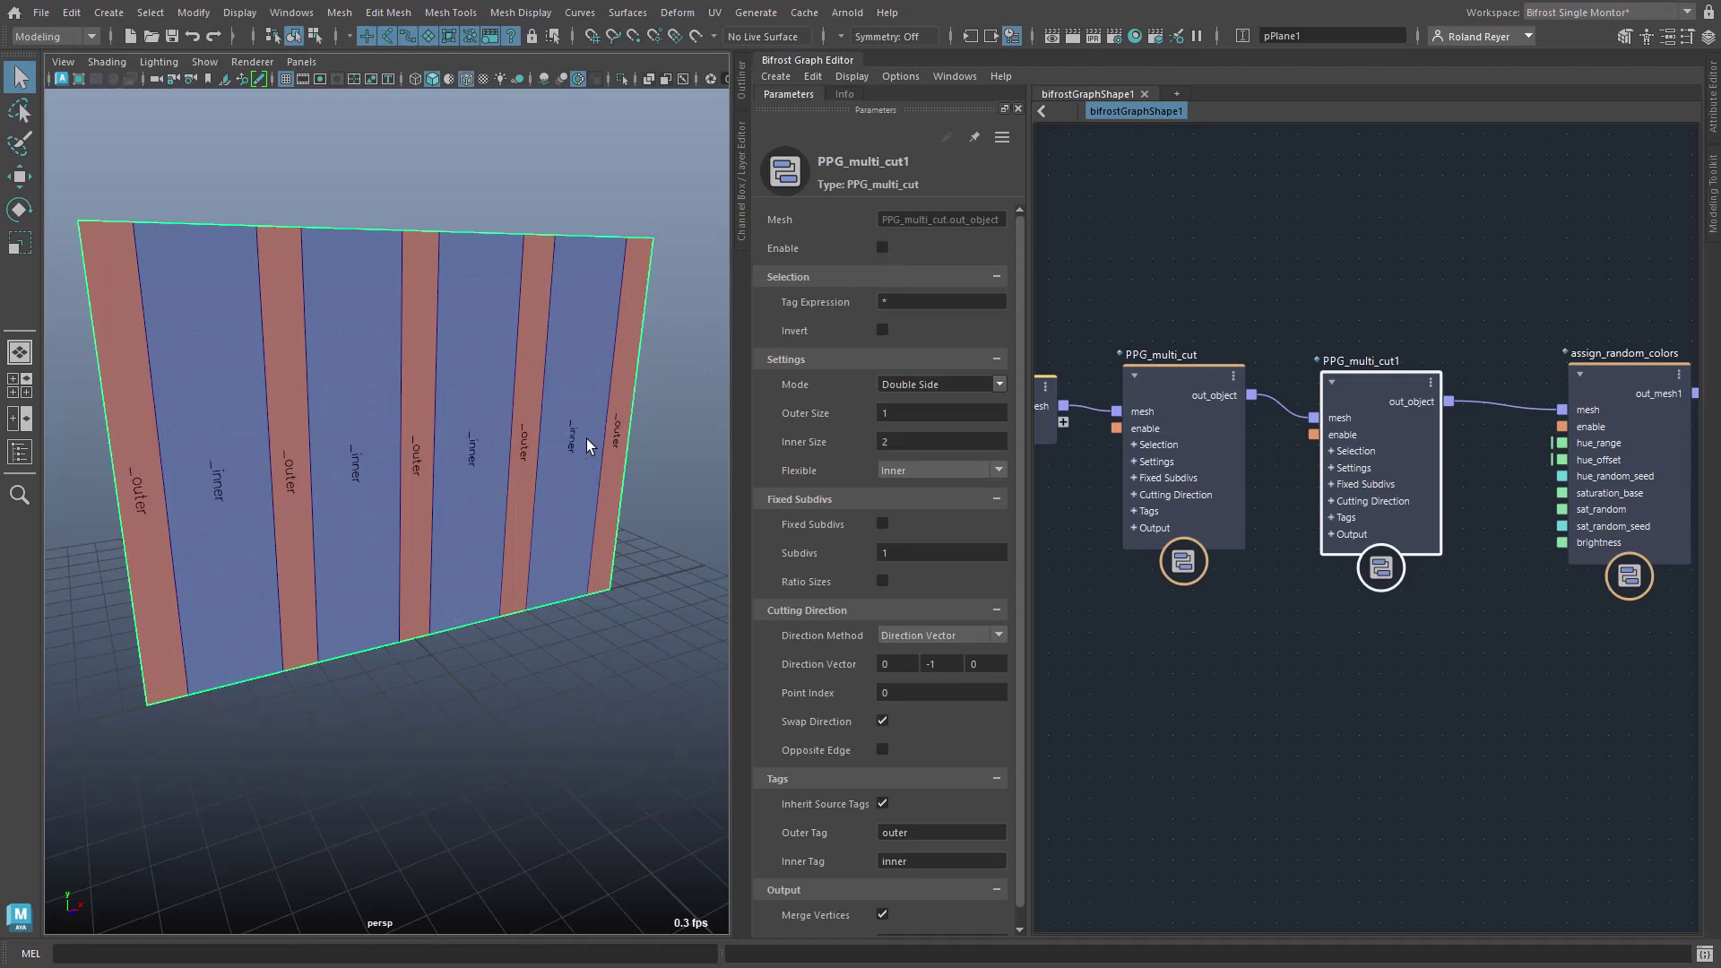
pyautogui.doubleClick(889, 301)
pyautogui.click(879, 246)
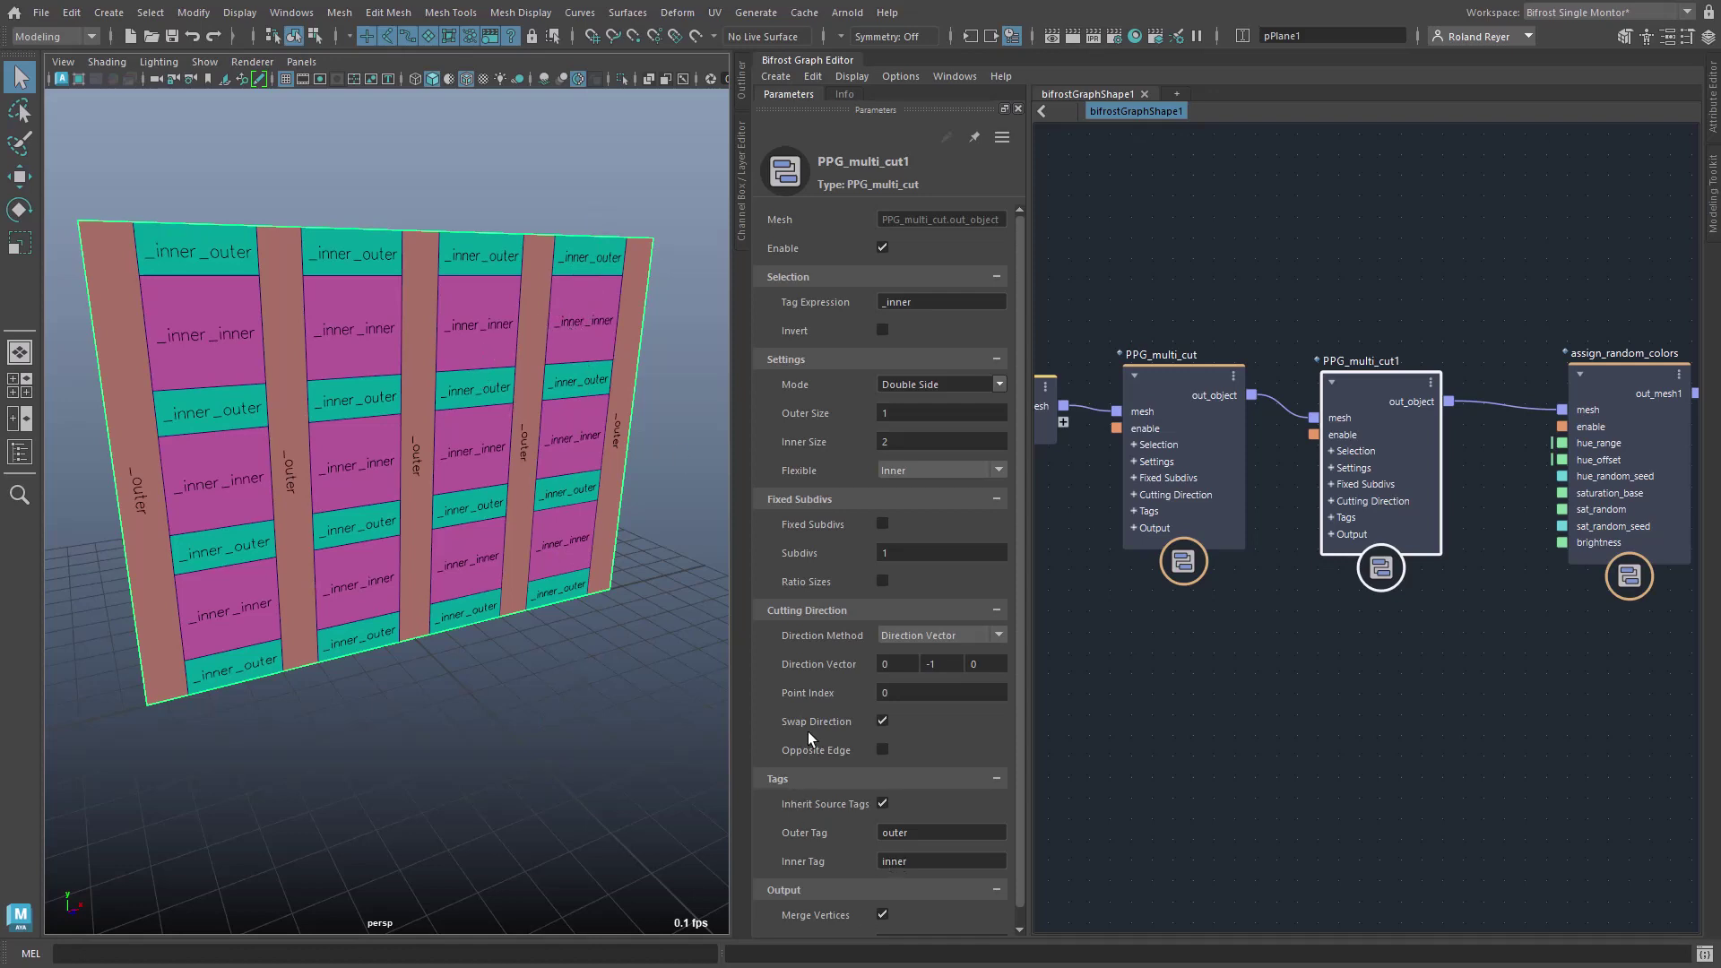
# Disable Inherit Source Tags on PPG_multi_cut1 and set its inner tag to window and its outer tag to wall
pyautogui.doubleClick(899, 861)
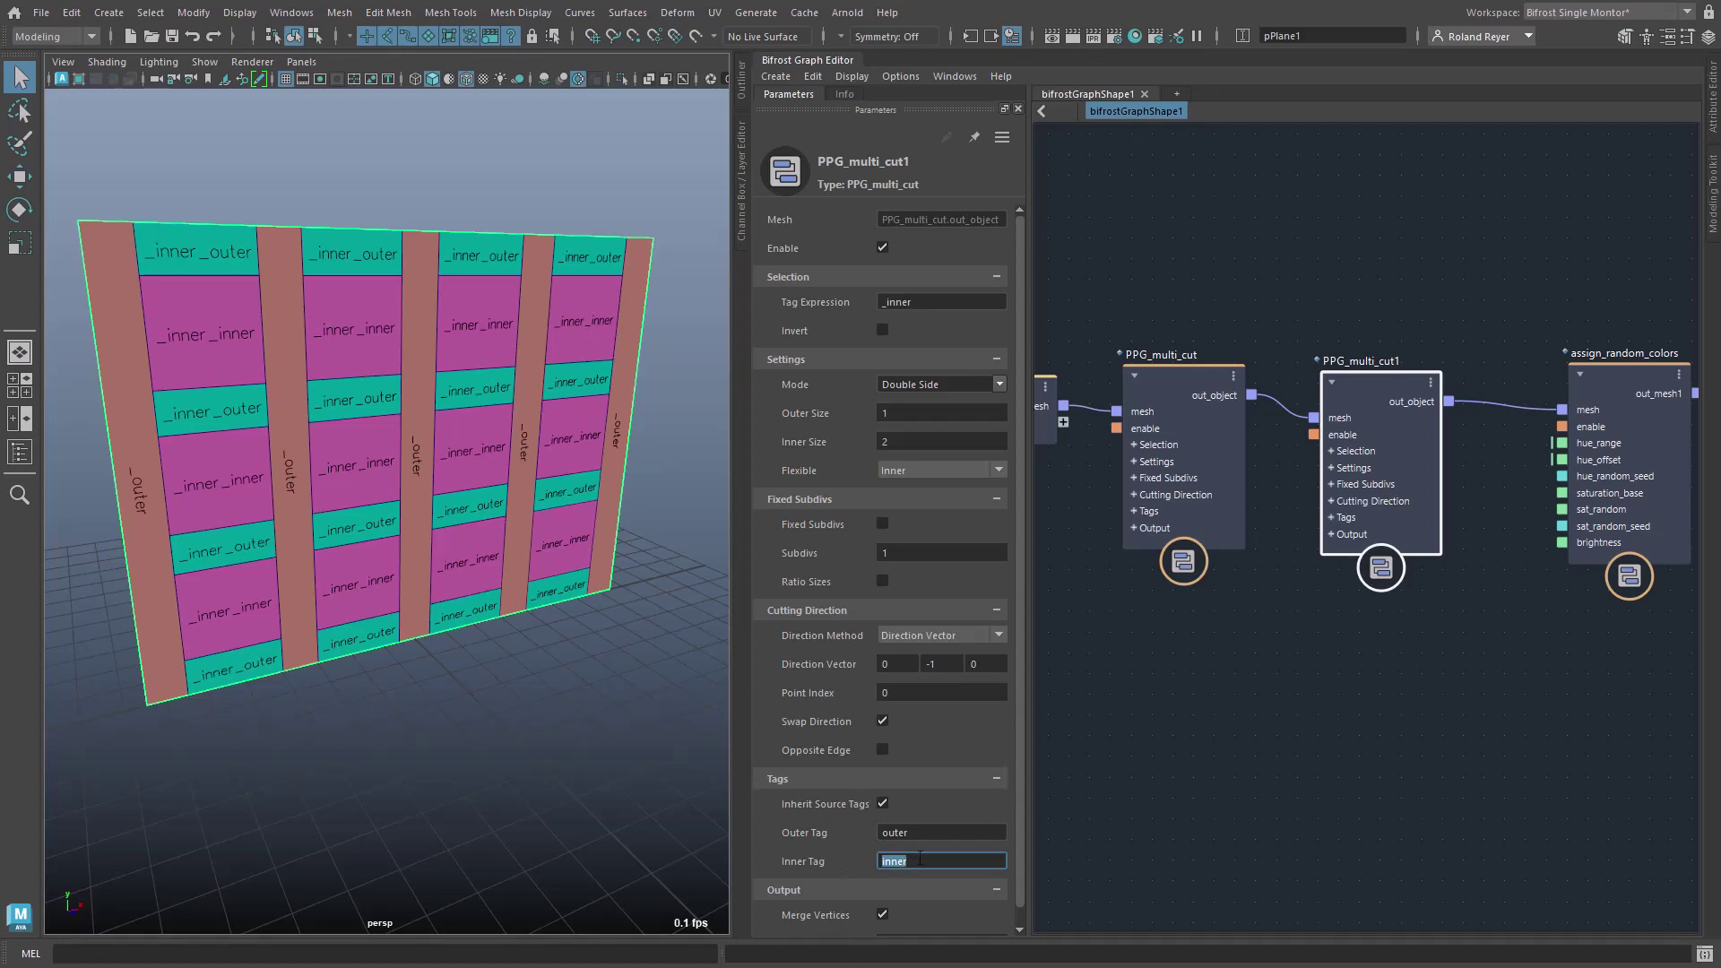
pyautogui.doubleClick(933, 833)
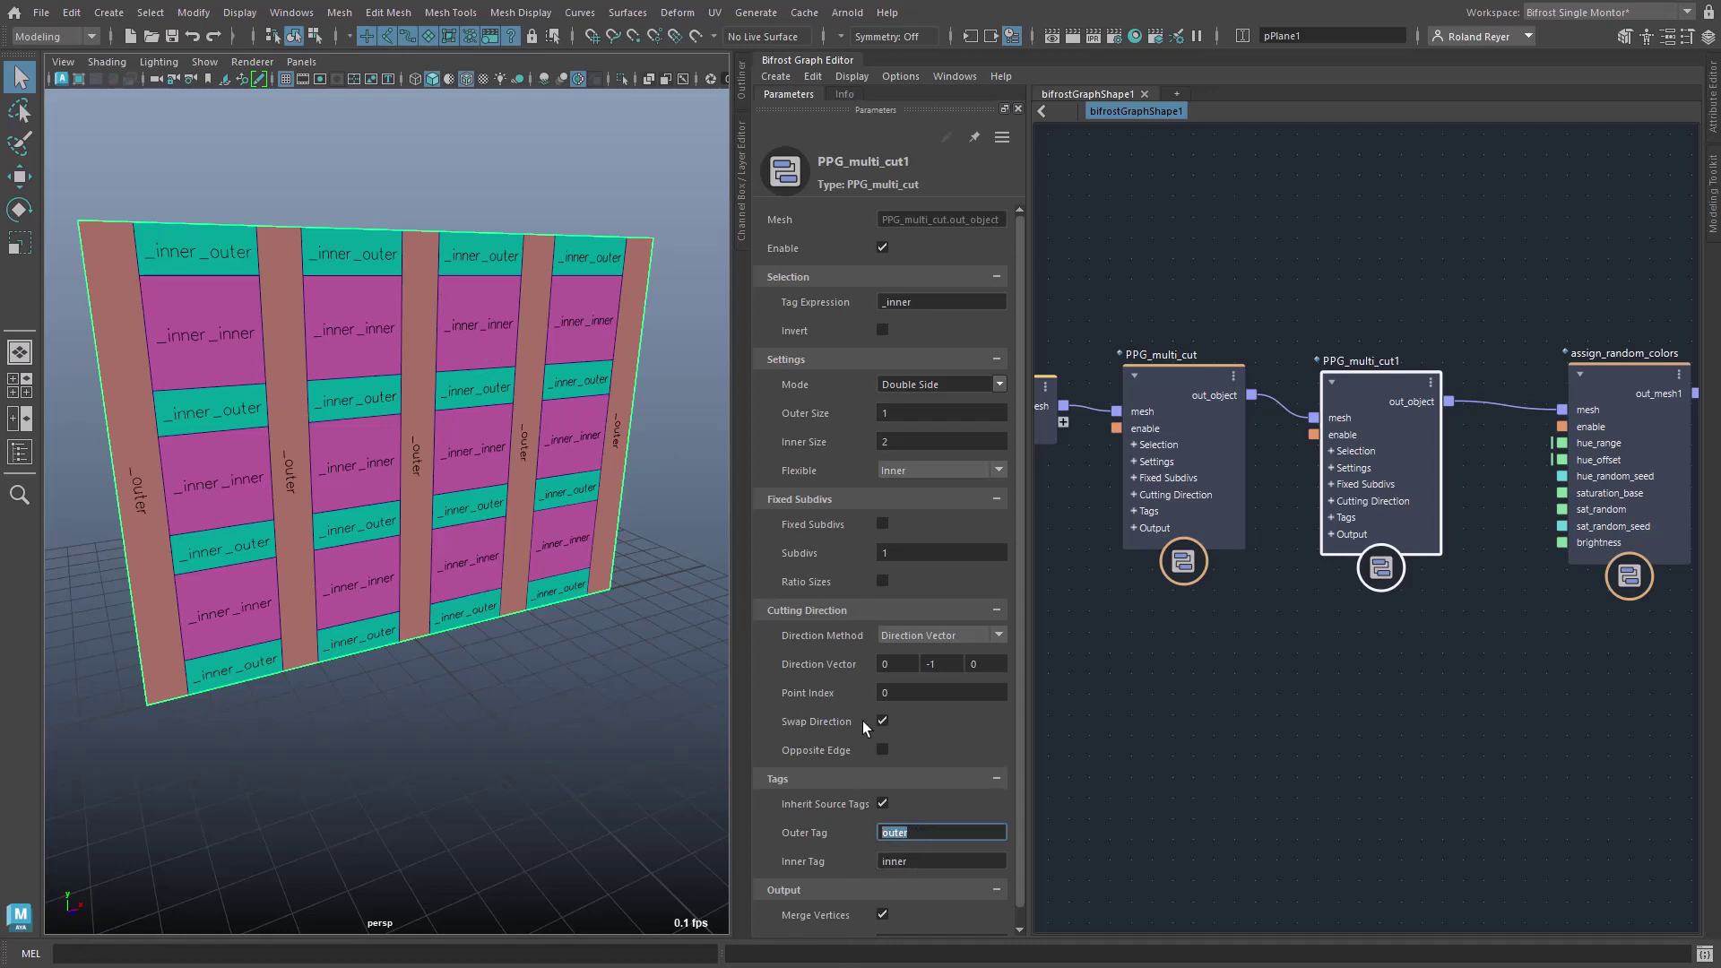
pyautogui.click(879, 807)
pyautogui.moveTo(927, 861); pyautogui.dragTo(816, 857)
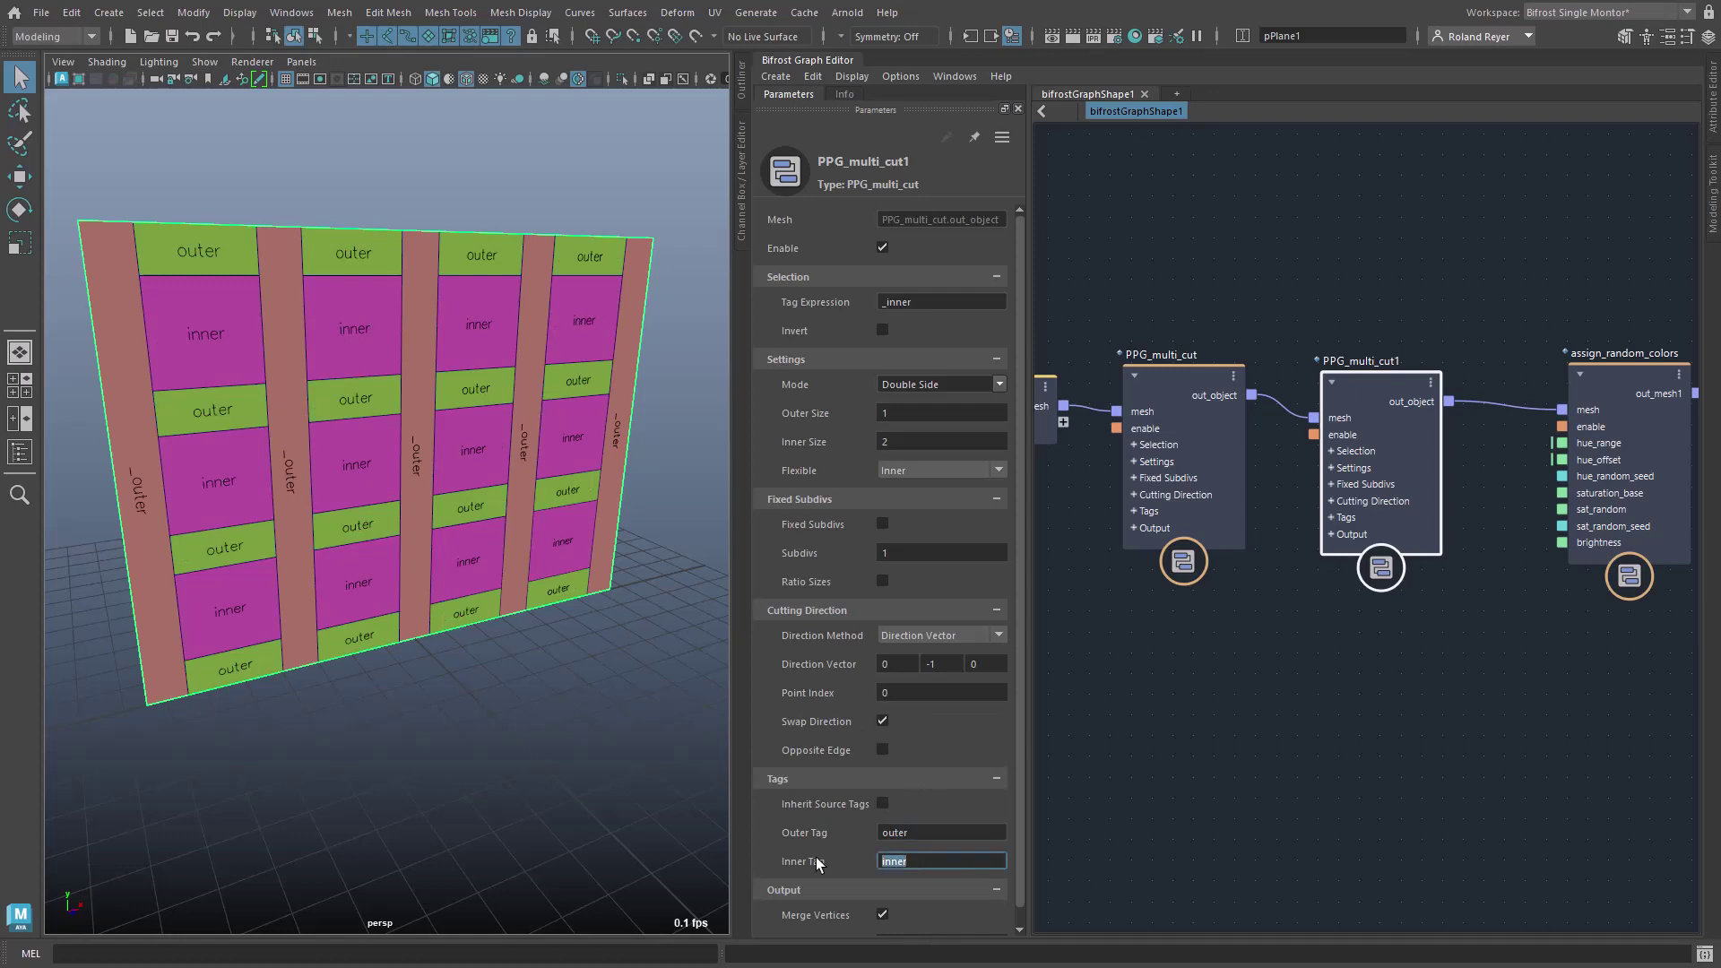
pyautogui.write('window')
pyautogui.press('Return')
pyautogui.moveTo(912, 826); pyautogui.dragTo(850, 830)
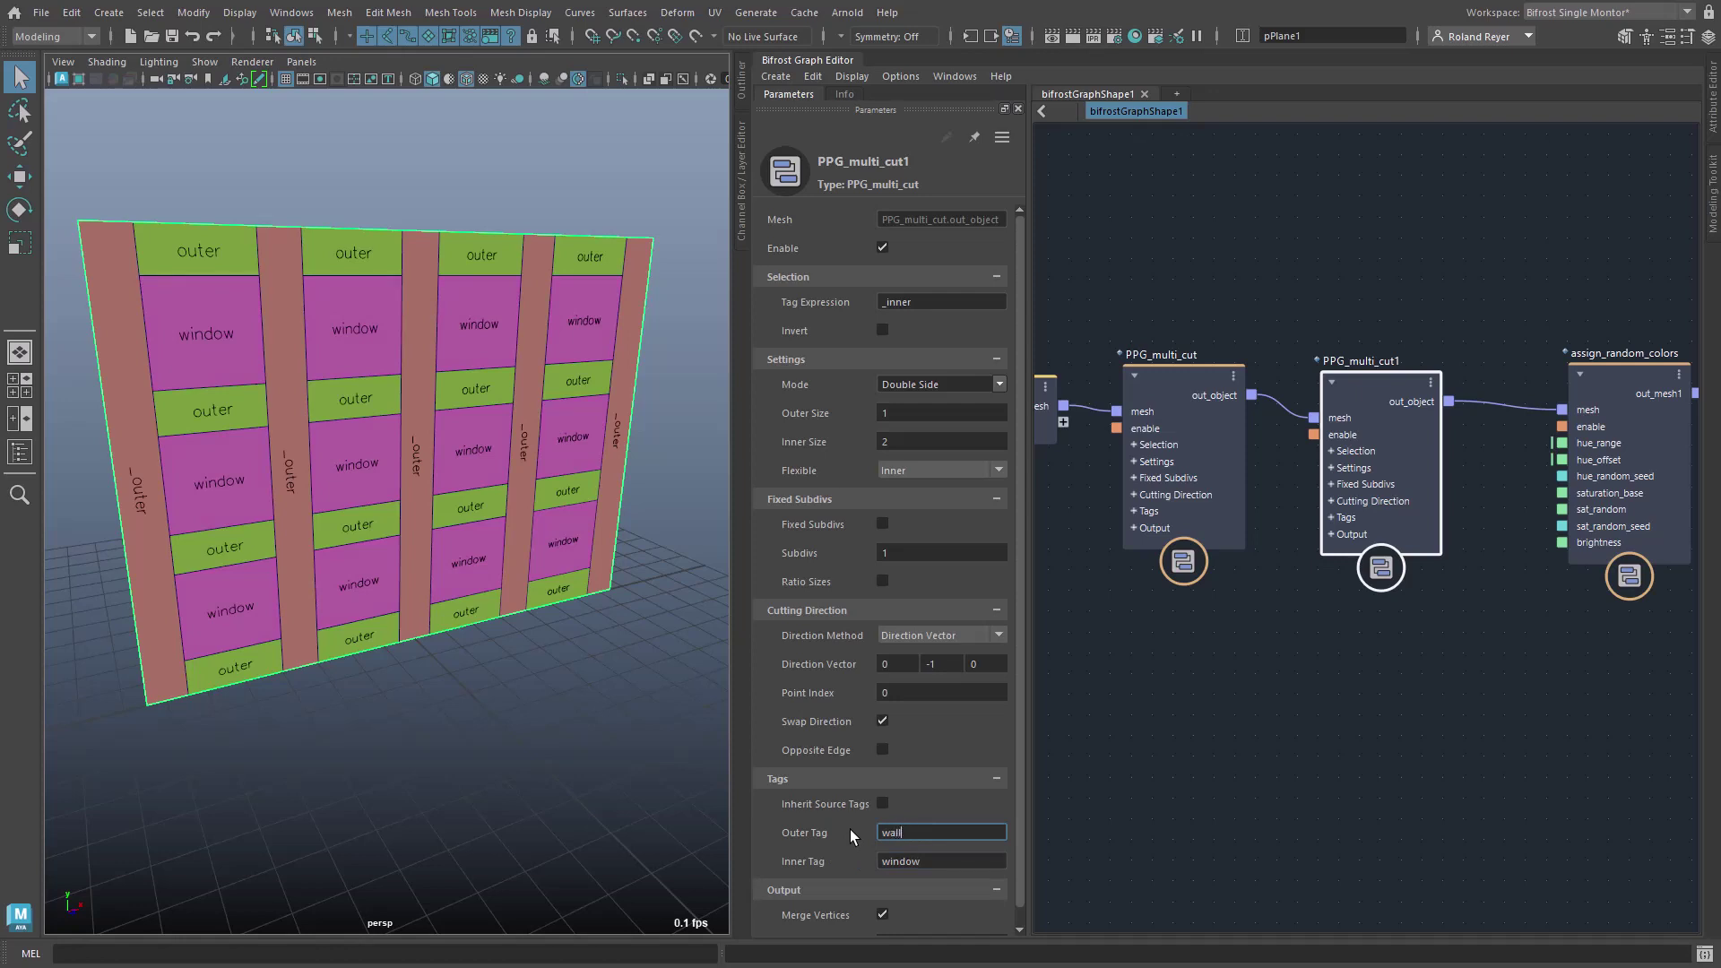
pyautogui.press('Return')
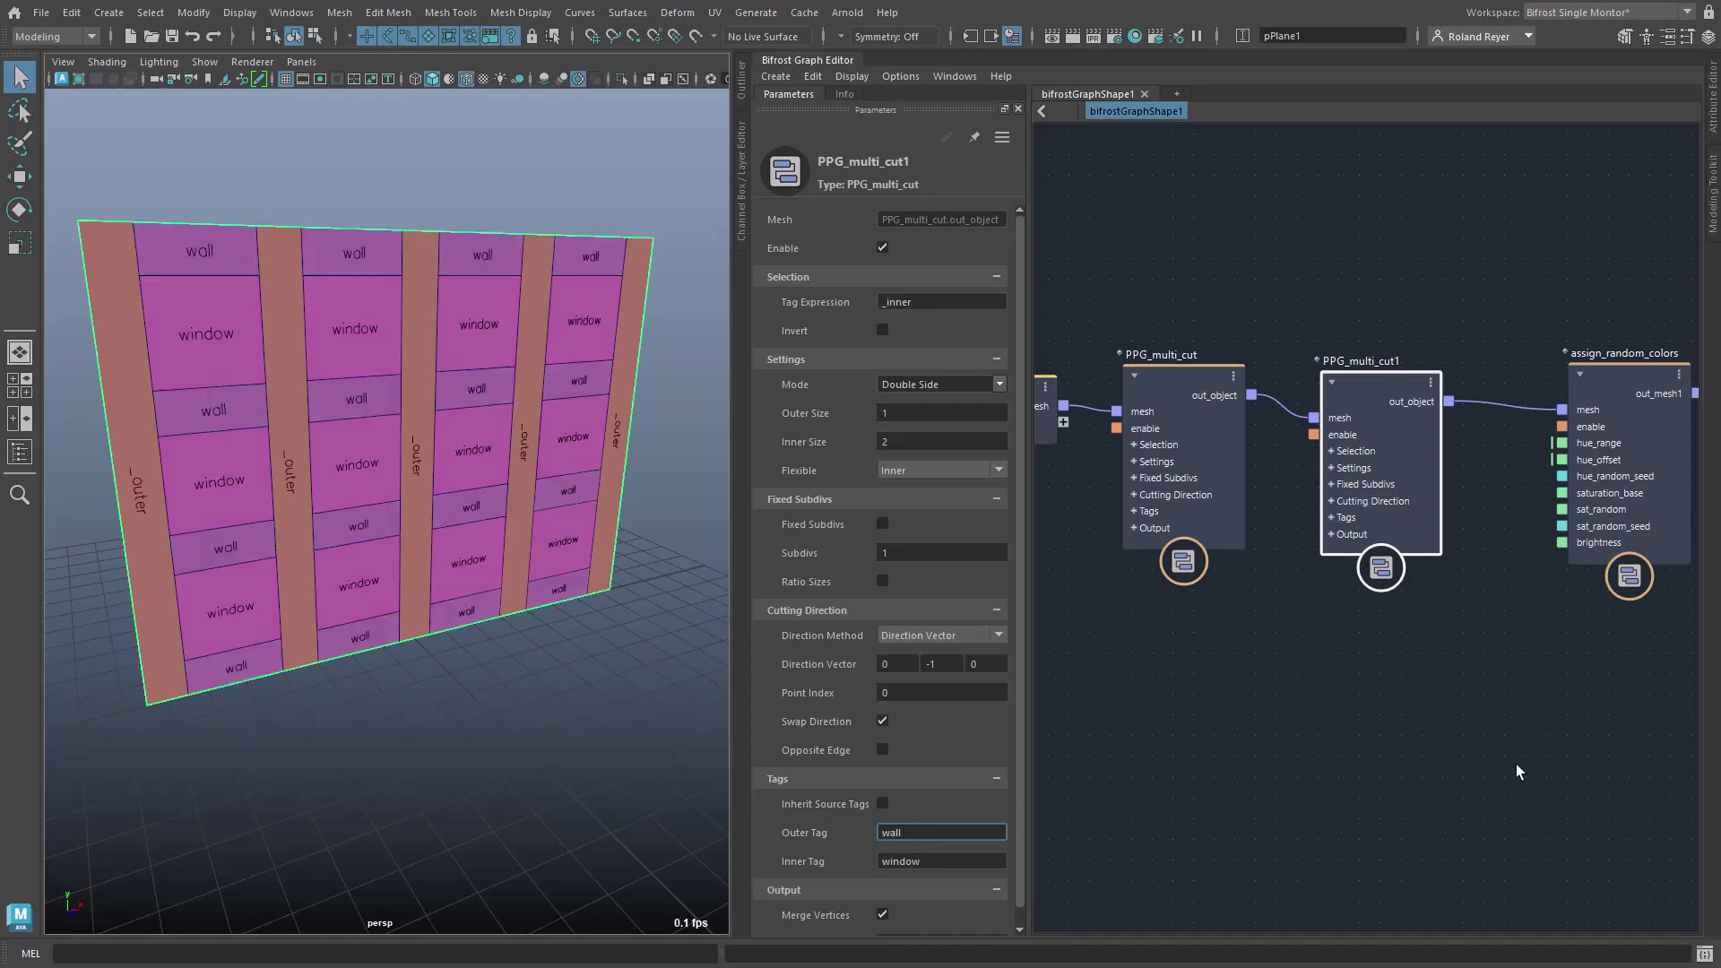
# Move assign_random_colors, output and display_face_tags together away from PPG_multi_cut1 to make room for another node
pyautogui.moveTo(1517, 768); pyautogui.dragTo(1197, 764, button='middle')
pyautogui.moveTo(1285, 296); pyautogui.dragTo(1552, 645)
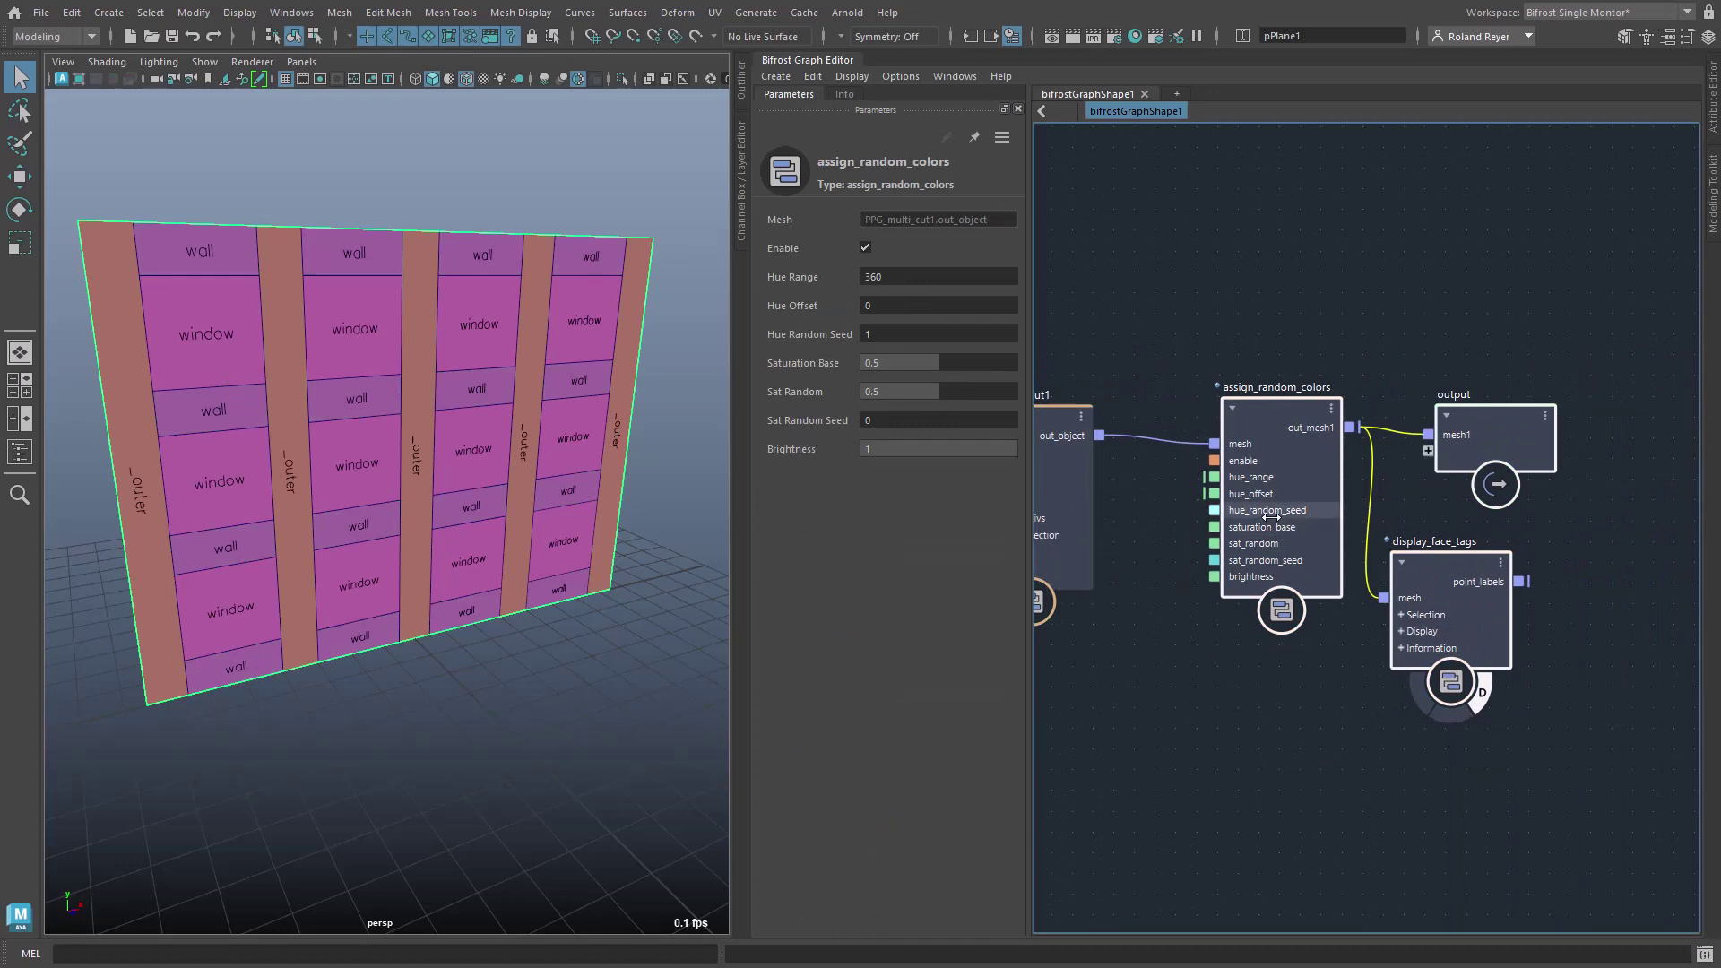
pyautogui.moveTo(1270, 512); pyautogui.dragTo(1720, 498)
pyautogui.moveTo(1262, 637); pyautogui.dragTo(1605, 625, button='middle')
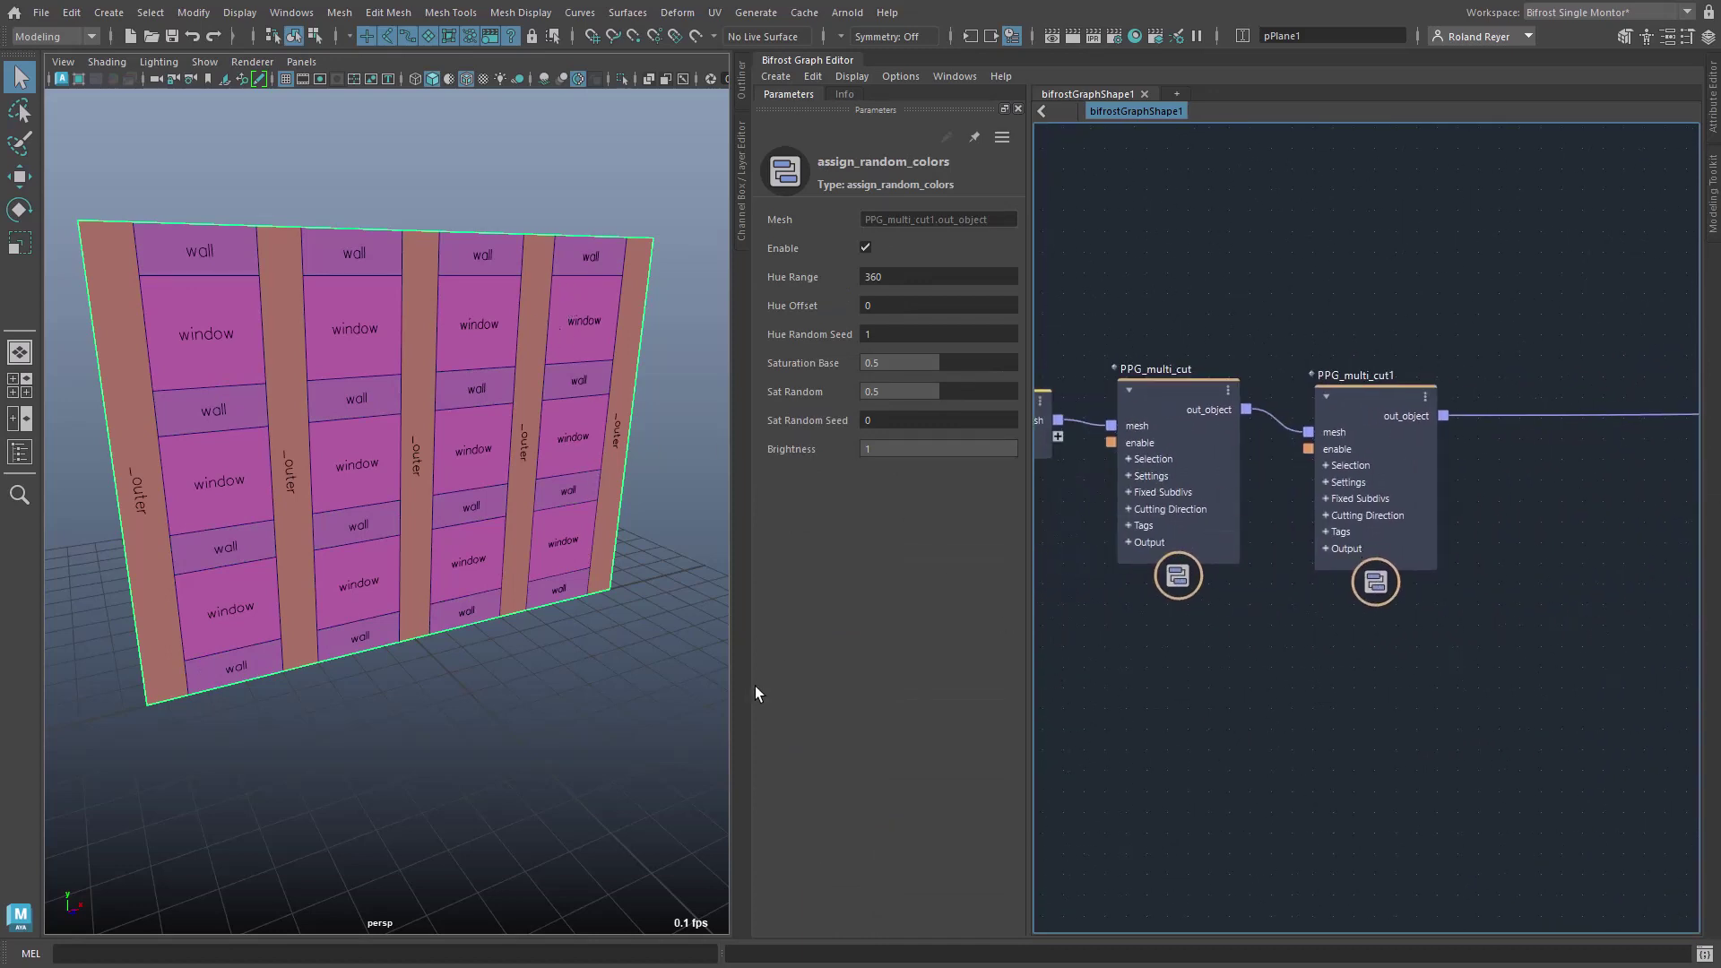
# Add a PPG_extrude node on the connection between PPG_multi_cut1 and assign_random_colors
pyautogui.moveTo(1420, 727); pyautogui.dragTo(1192, 733, button='middle')
pyautogui.click(1191, 733)
pyautogui.press('Tab')
pyautogui.write('p')
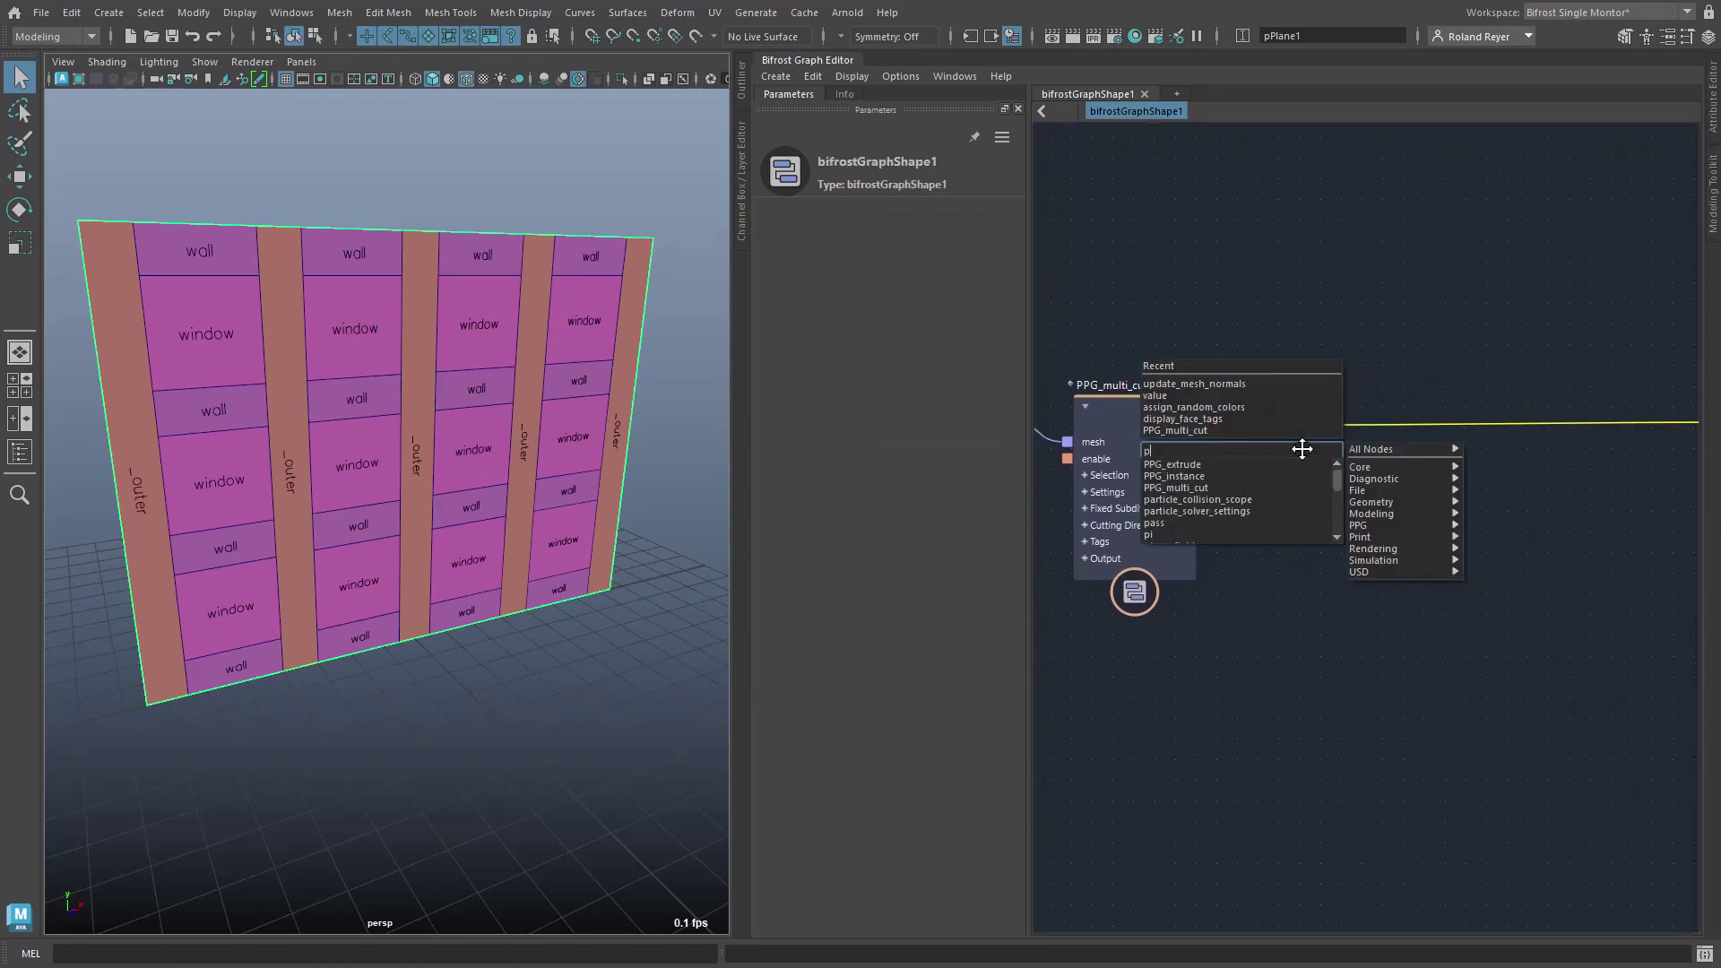
pyautogui.write('pge')
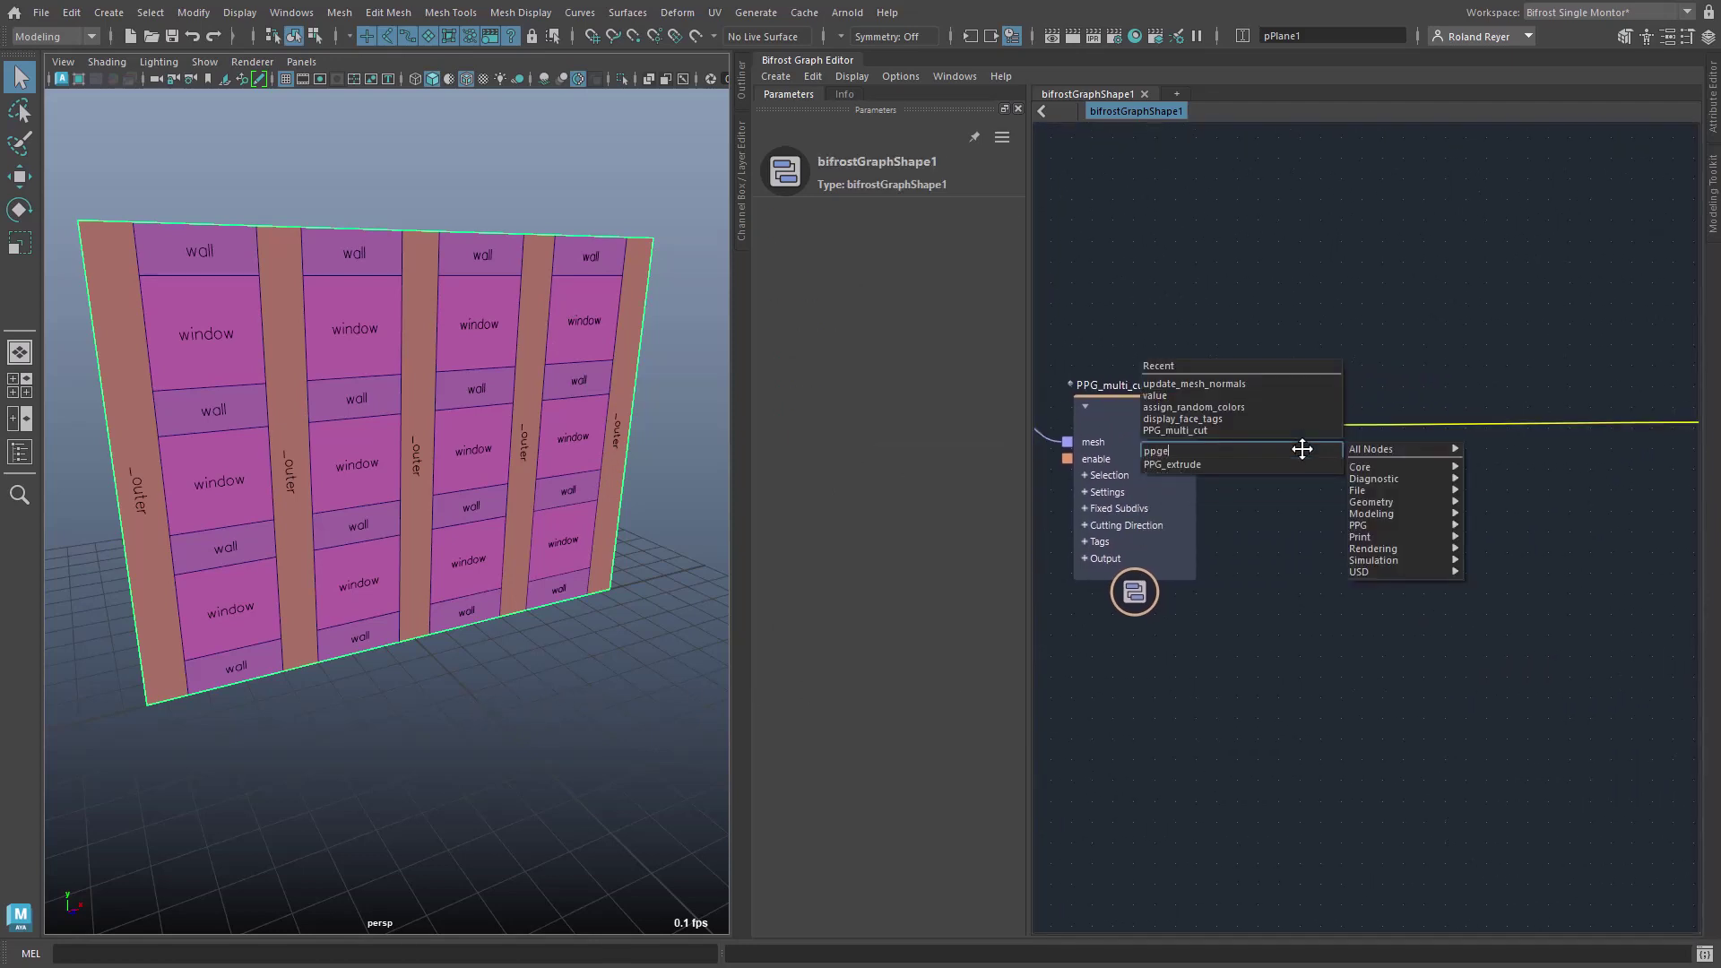
pyautogui.press('Return')
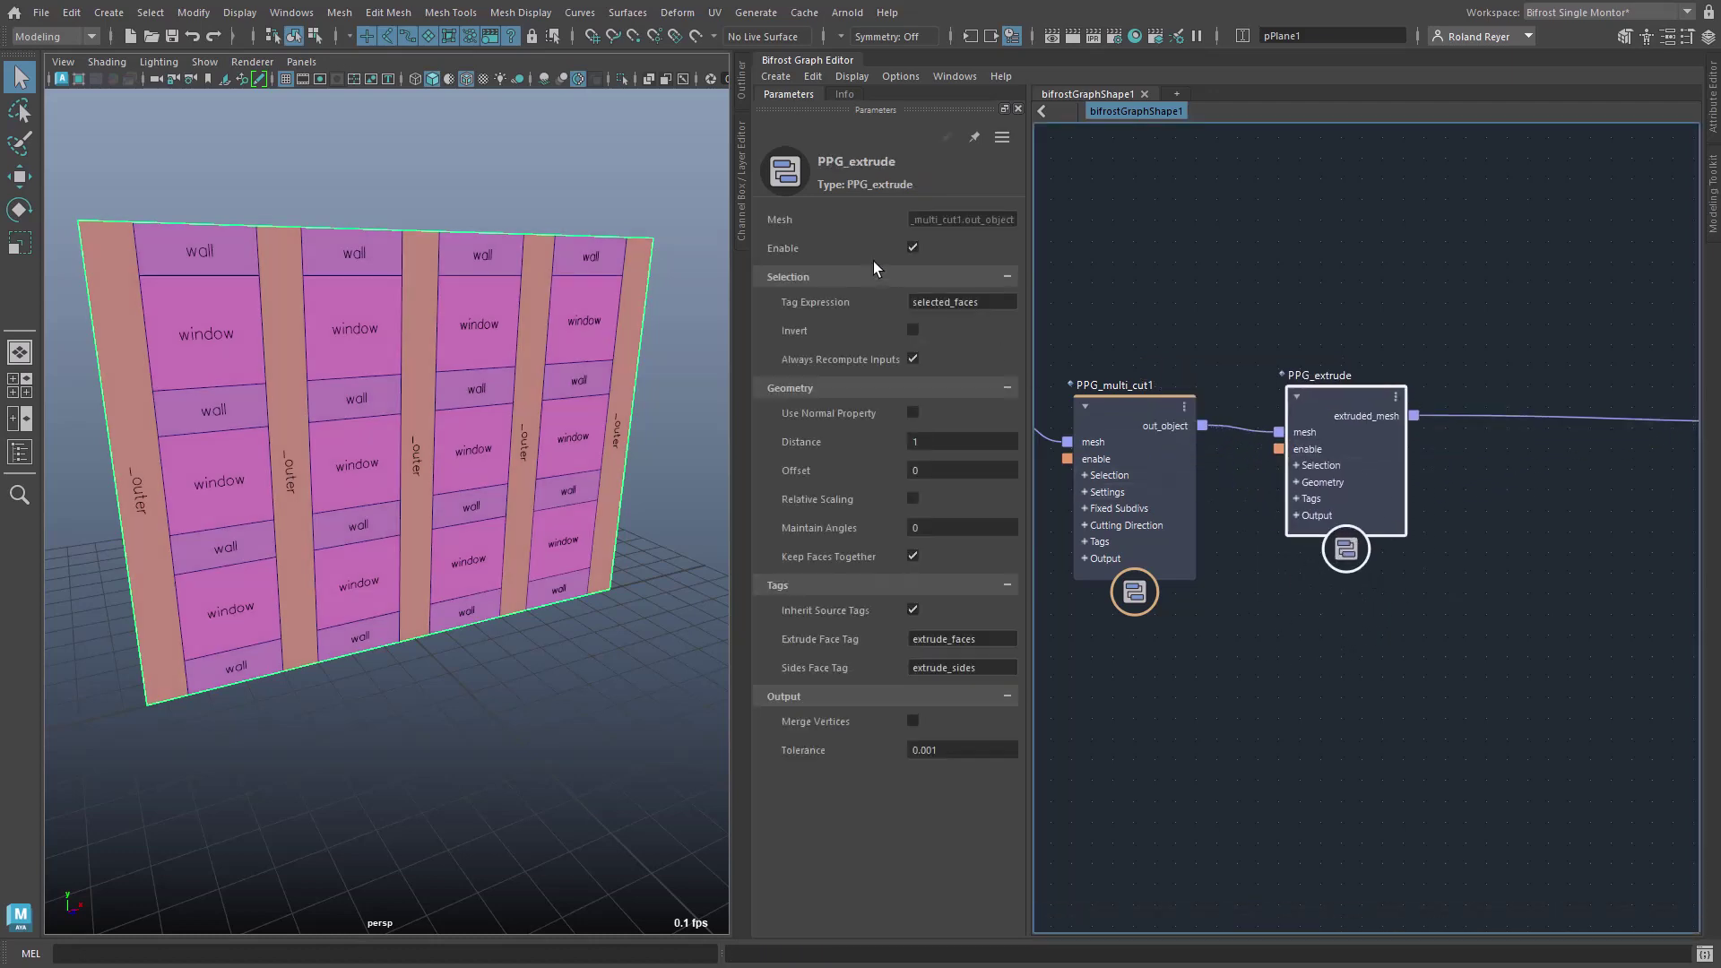
# Set PPG_extrude's tag expression to window and inspect the extruded window faces from several angles
pyautogui.doubleClick(993, 303)
pyautogui.write('window')
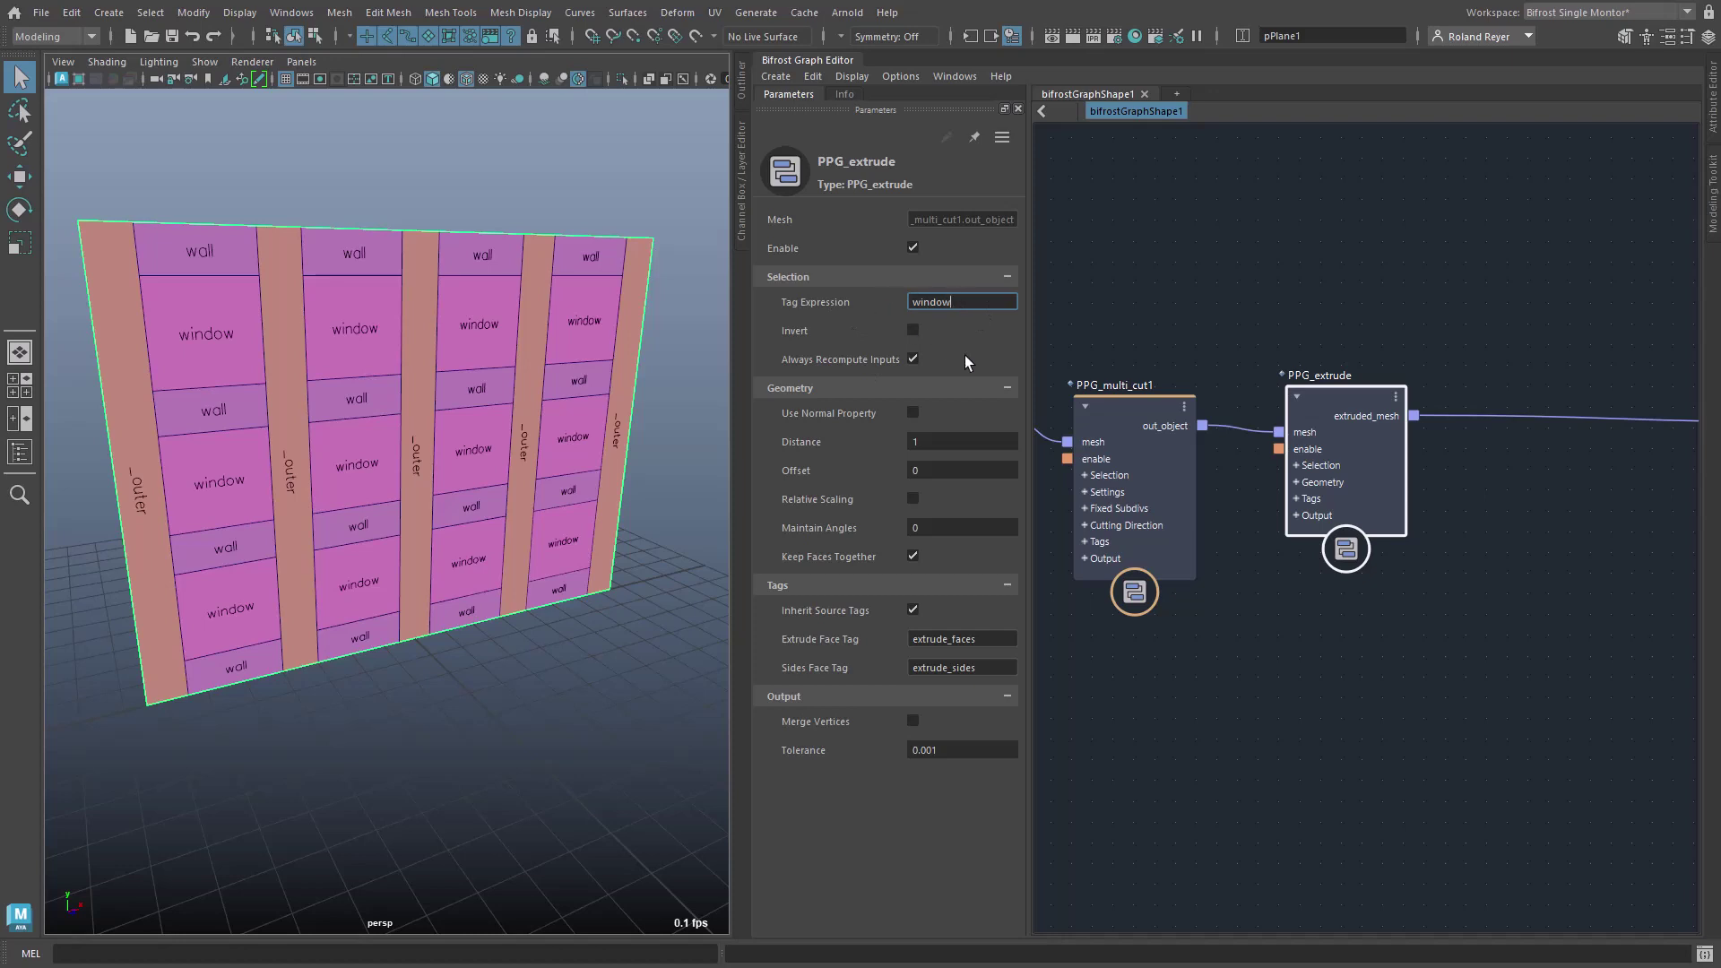
pyautogui.press('Return')
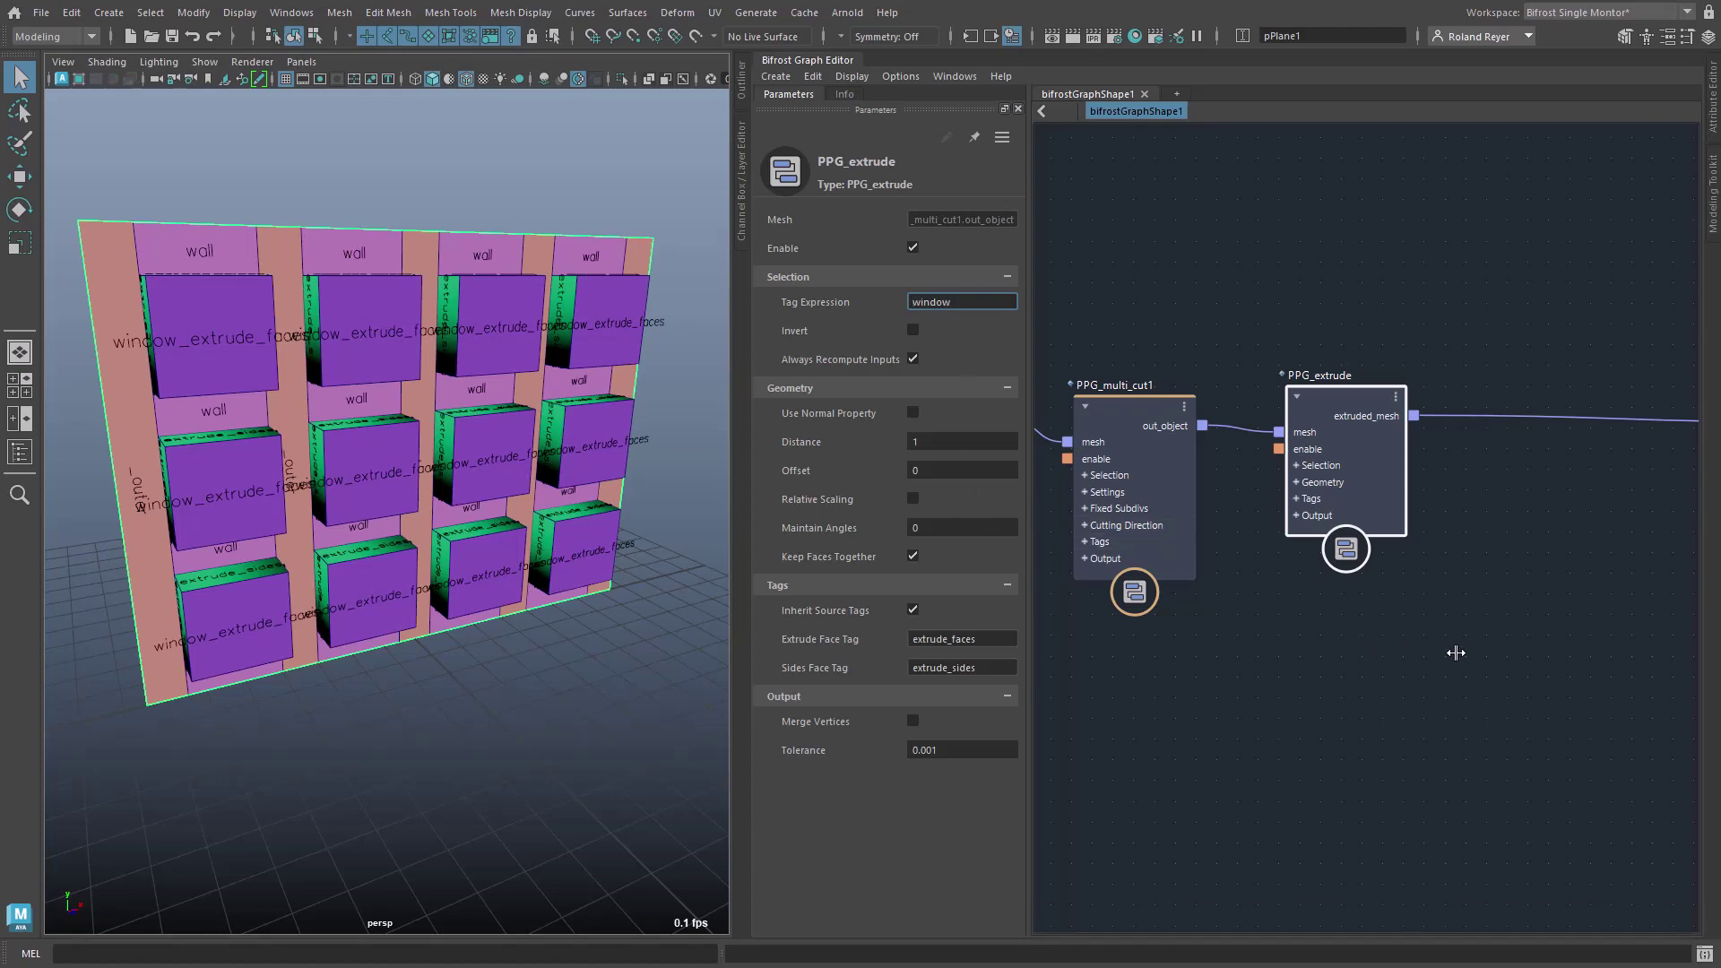
pyautogui.keyDown('alt'); pyautogui.moveTo(538, 560); pyautogui.dragTo(334, 492); pyautogui.keyUp('alt')
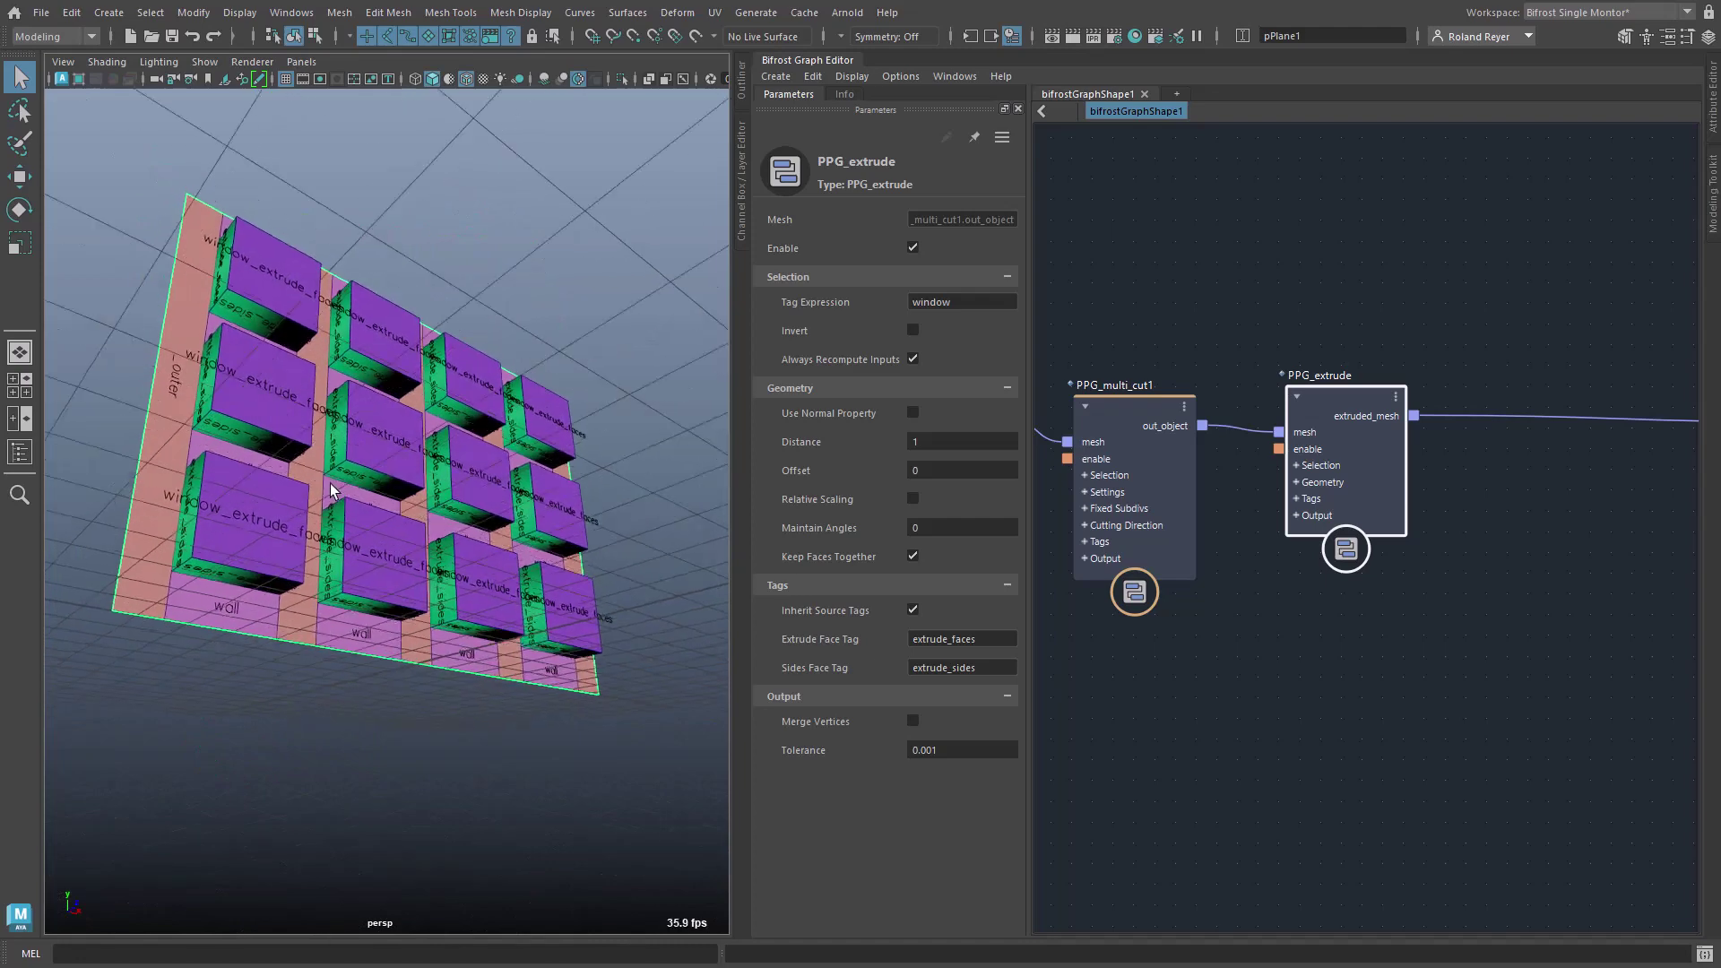
pyautogui.keyDown('alt'); pyautogui.moveTo(498, 516); pyautogui.dragTo(506, 613); pyautogui.keyUp('alt')
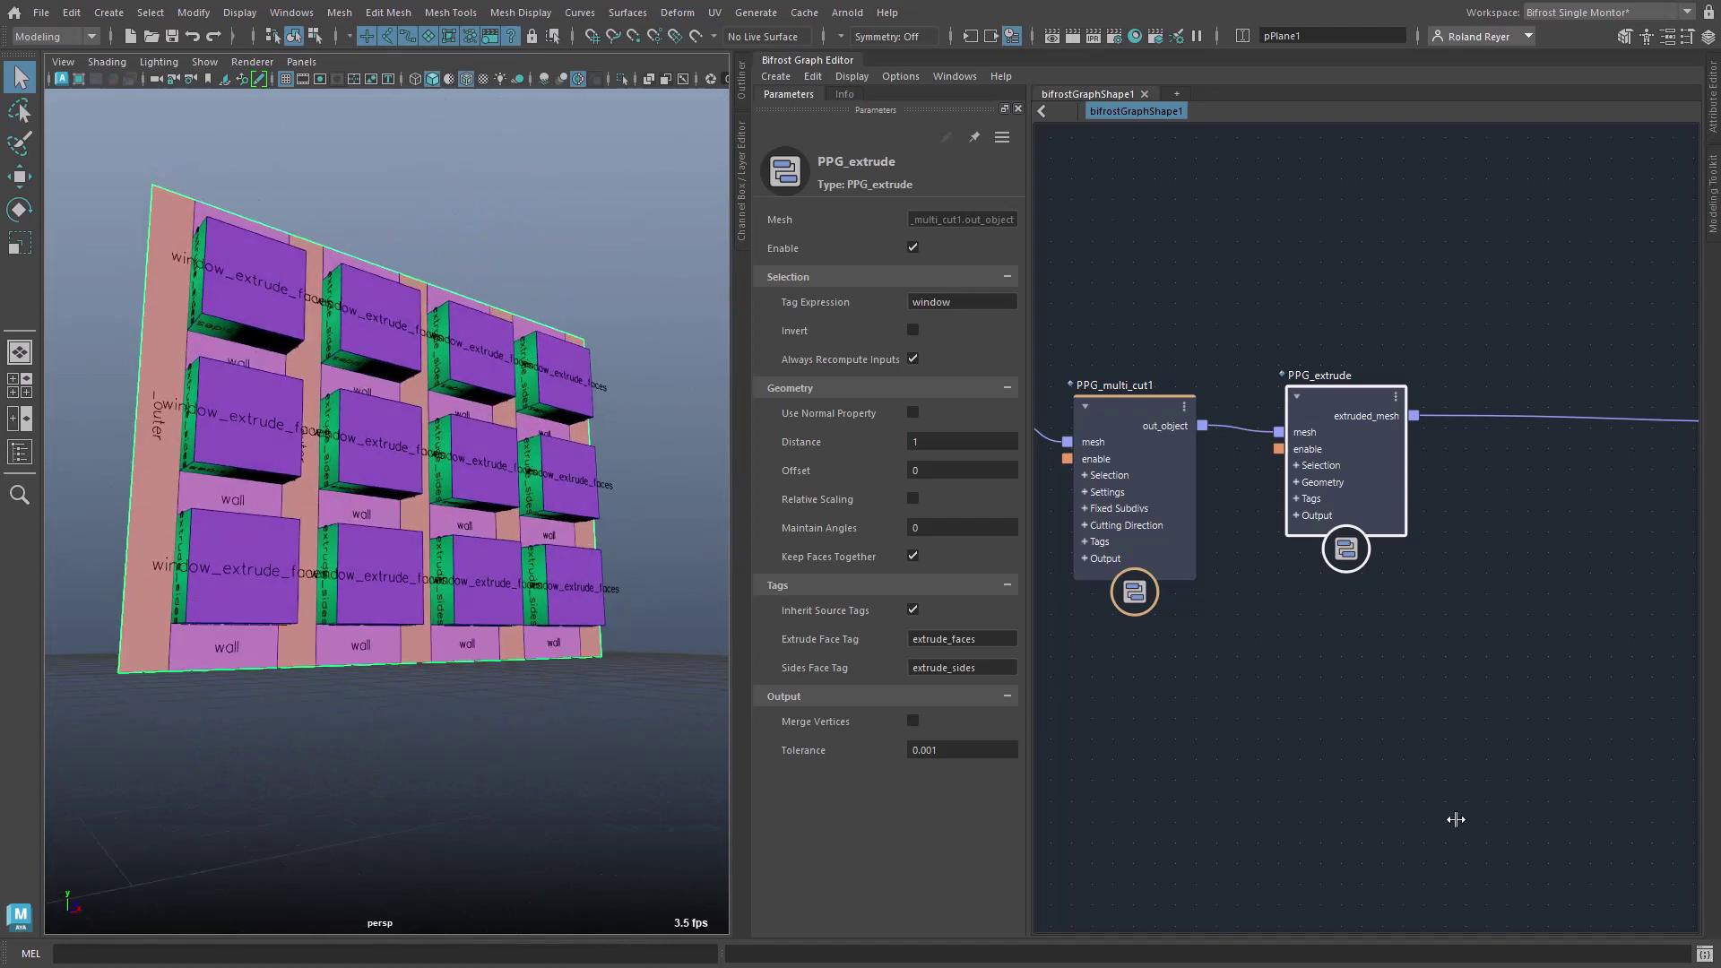
# Shift the assign_random_colors, output and display_face_tags nodes farther along the graph to free space after PPG_extrude
pyautogui.rightClick(1564, 802)
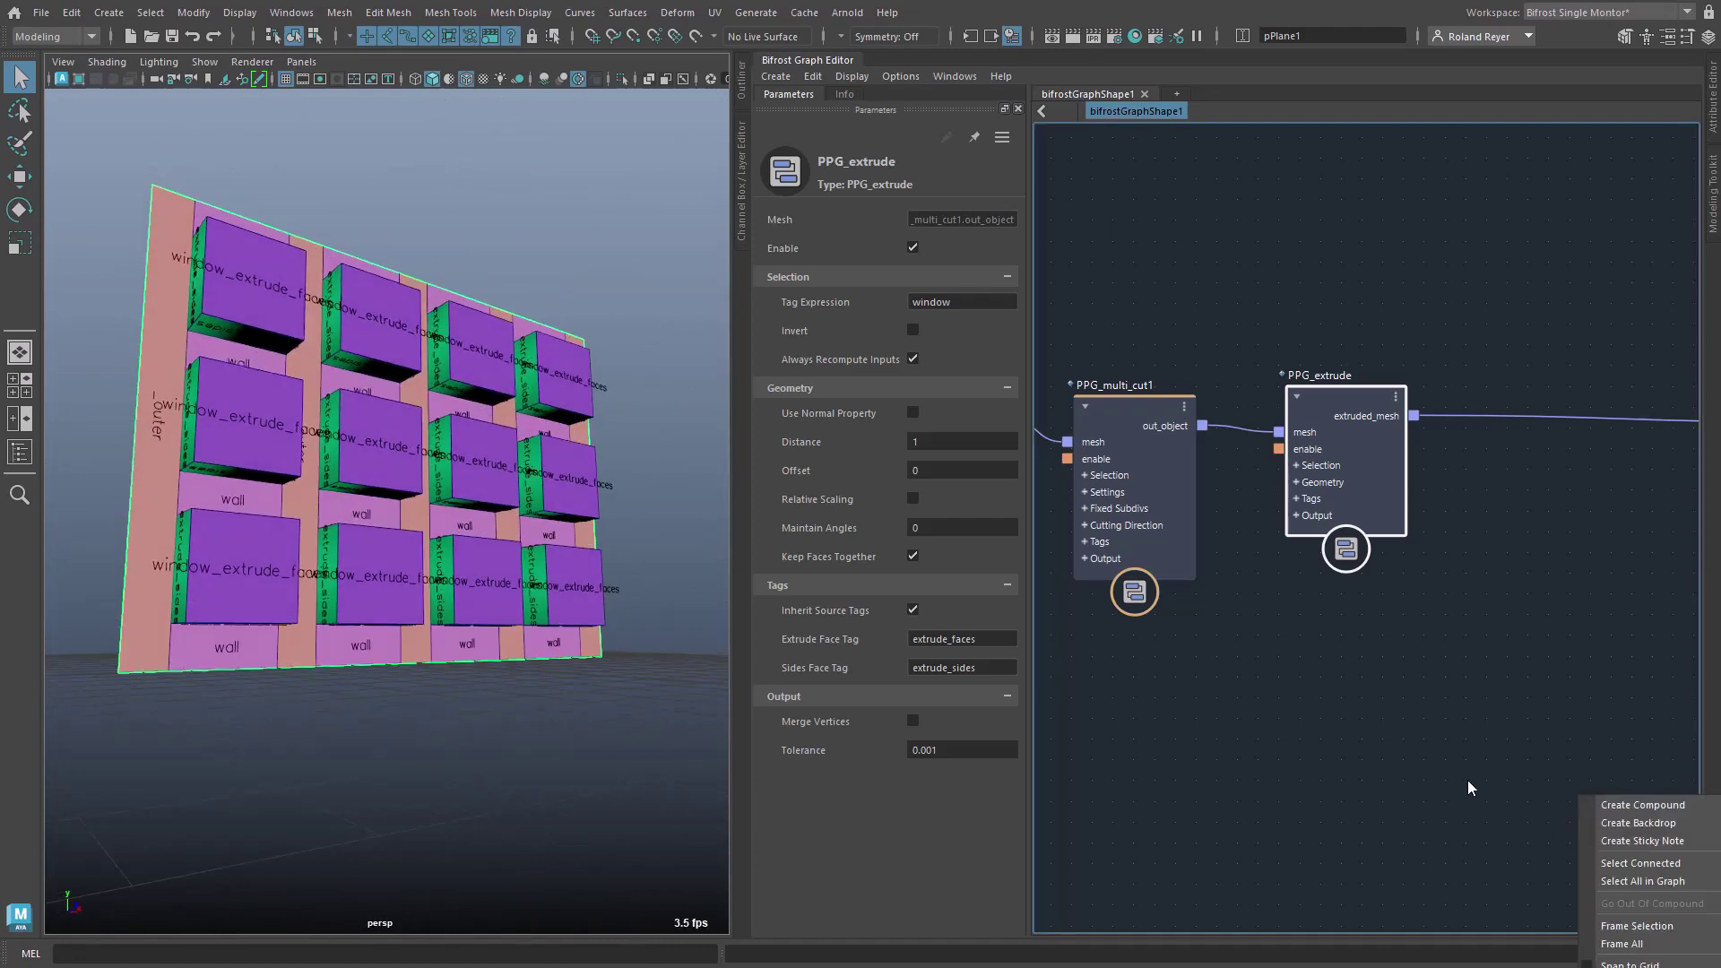
pyautogui.click(1504, 674)
pyautogui.scroll(-3, 1494, 665)
pyautogui.moveTo(1494, 666); pyautogui.dragTo(1169, 673, button='middle')
pyautogui.moveTo(1335, 404); pyautogui.dragTo(1497, 652)
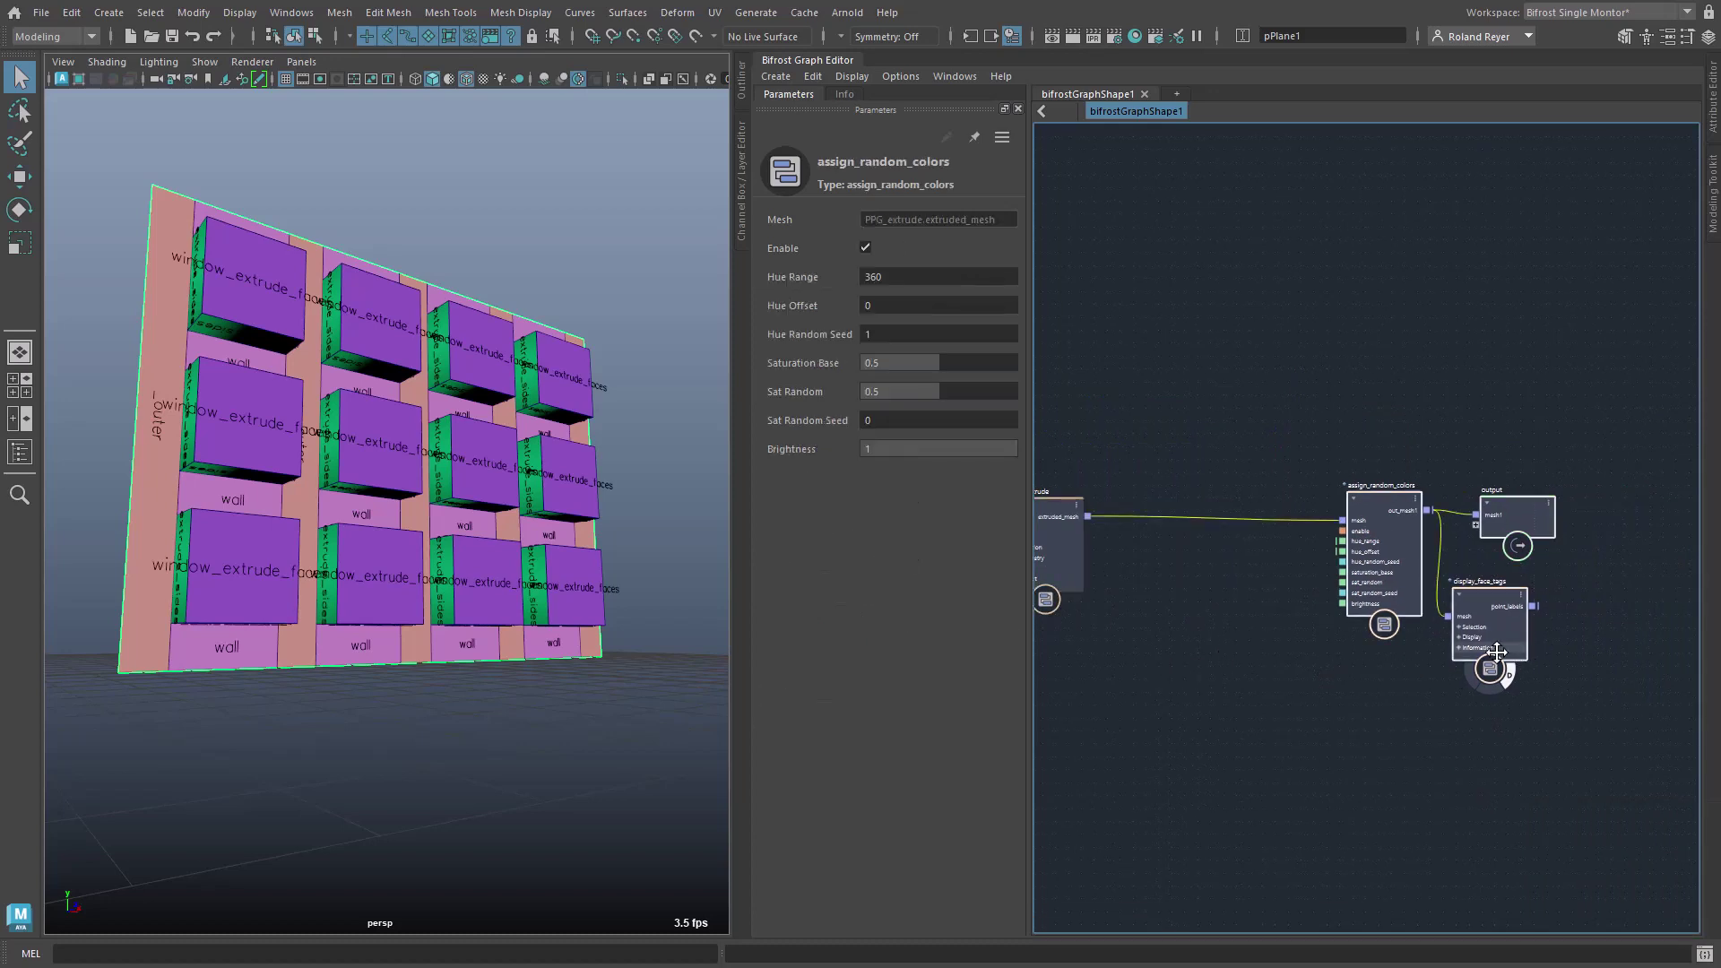
pyautogui.moveTo(1354, 583); pyautogui.dragTo(1685, 605)
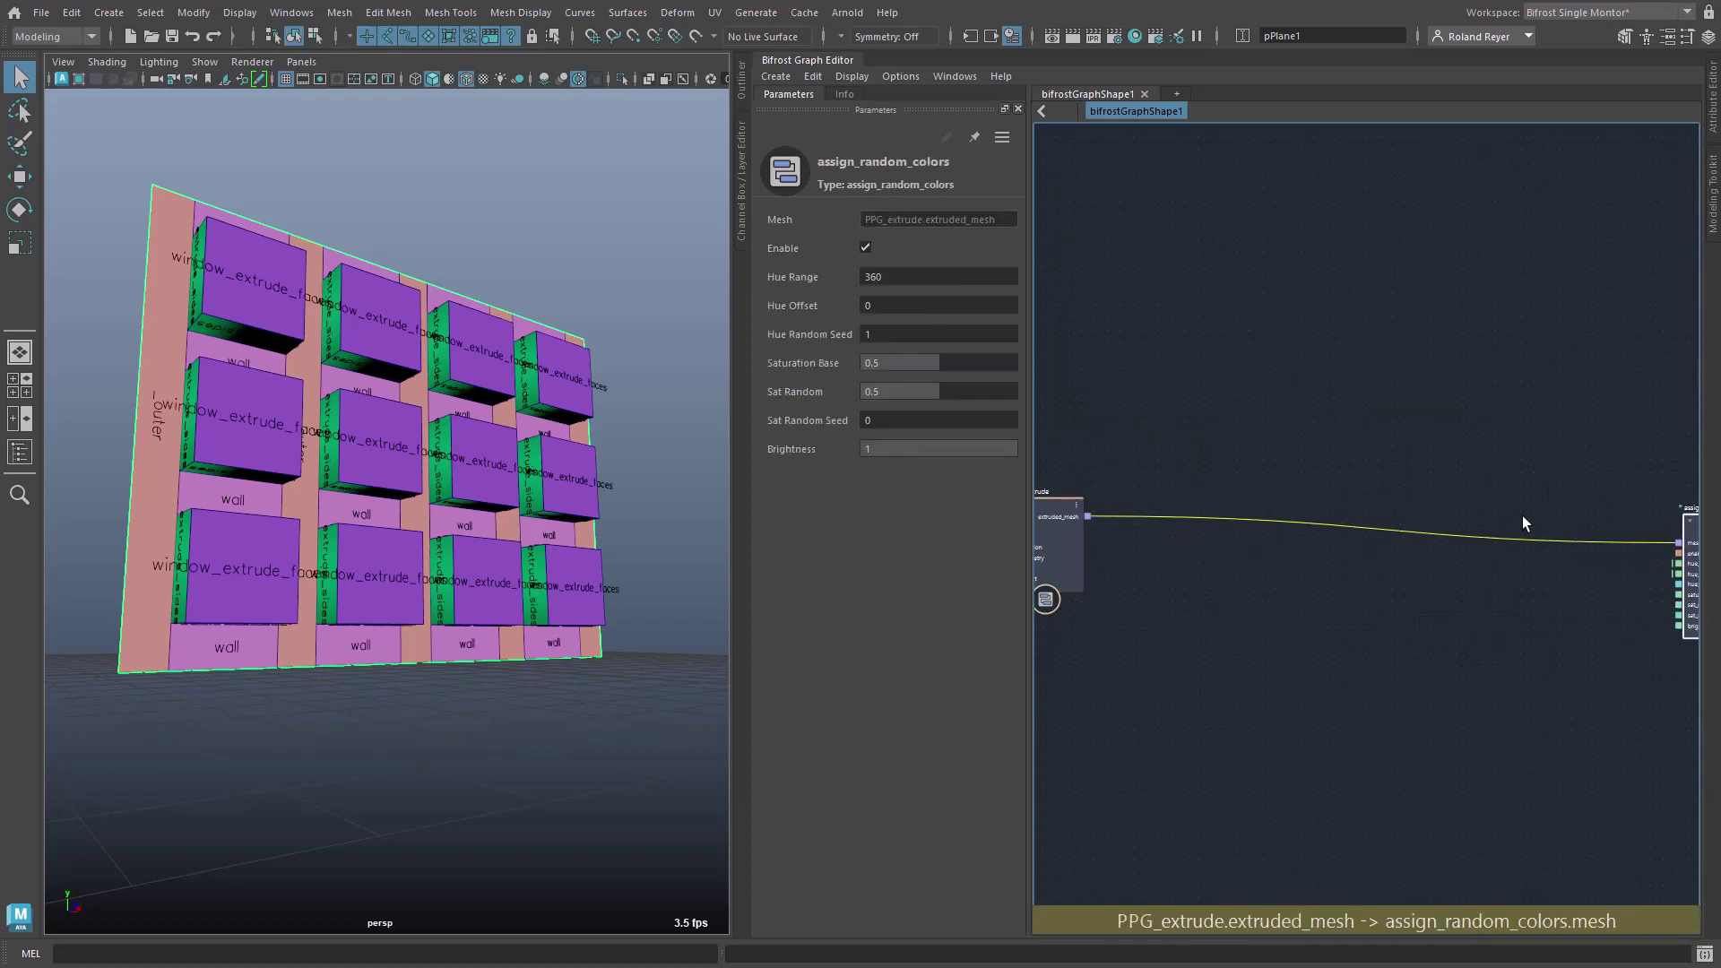
# Add a soften_harden_edges node and wire it between PPG_extrude's extruded_mesh and the mesh input of assign_random_colors
pyautogui.click(1470, 601)
pyautogui.press('Tab')
pyautogui.write('s')
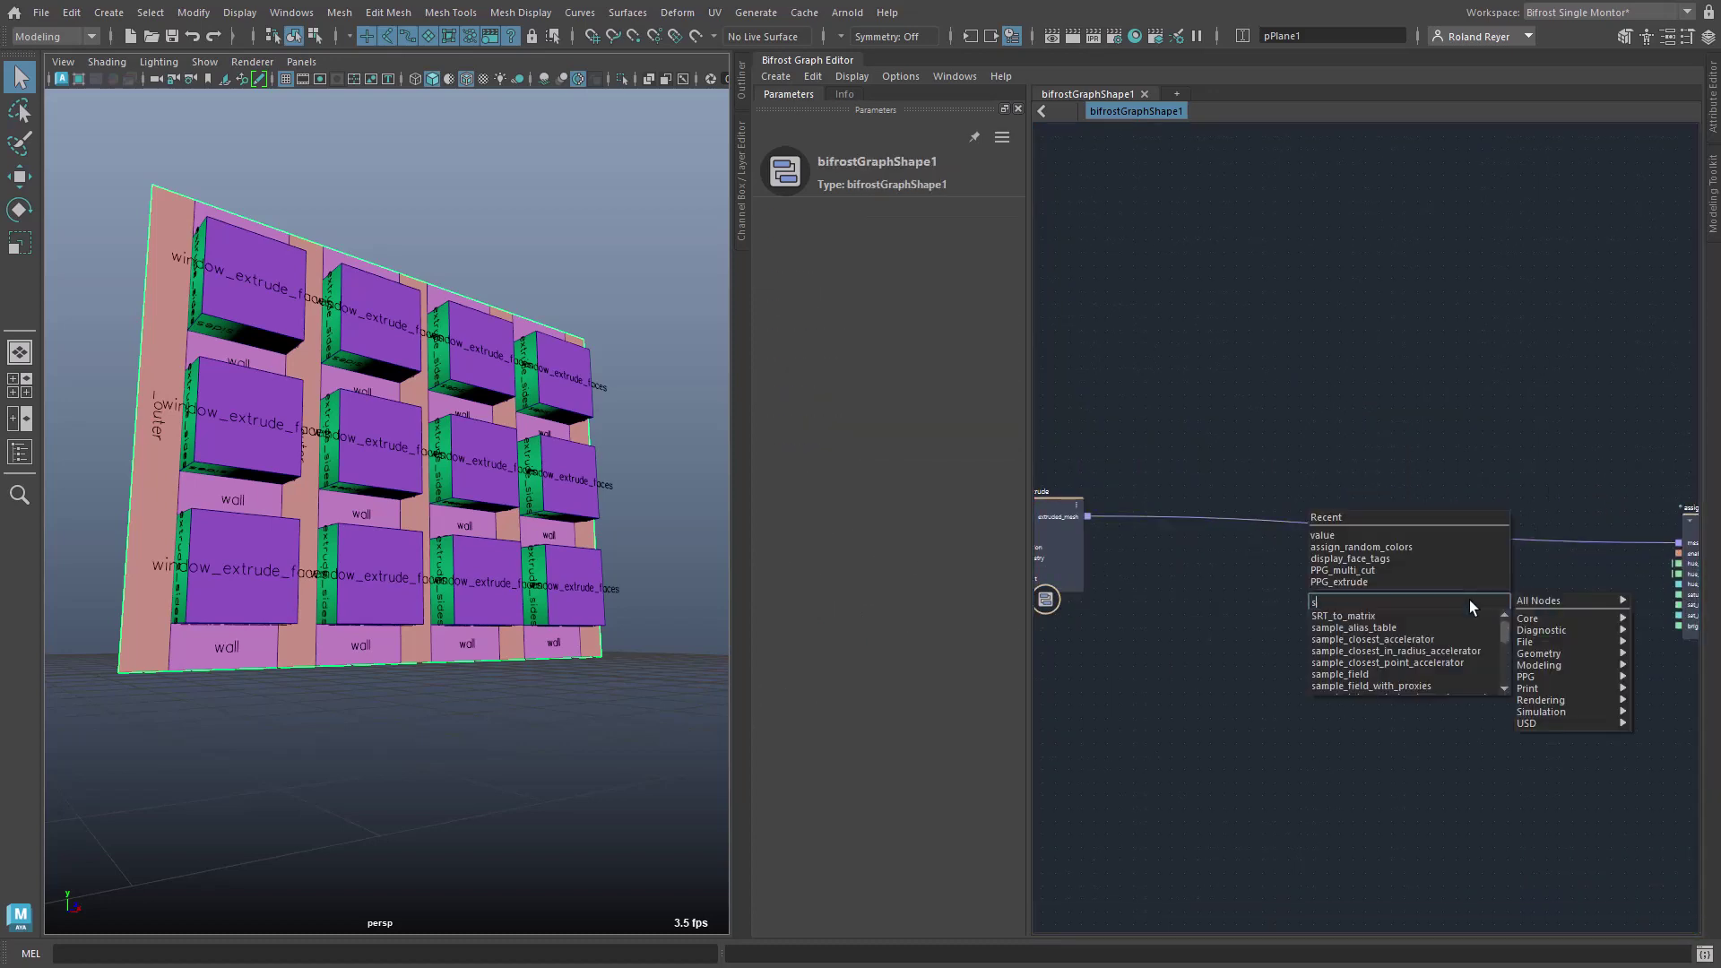
pyautogui.write('often')
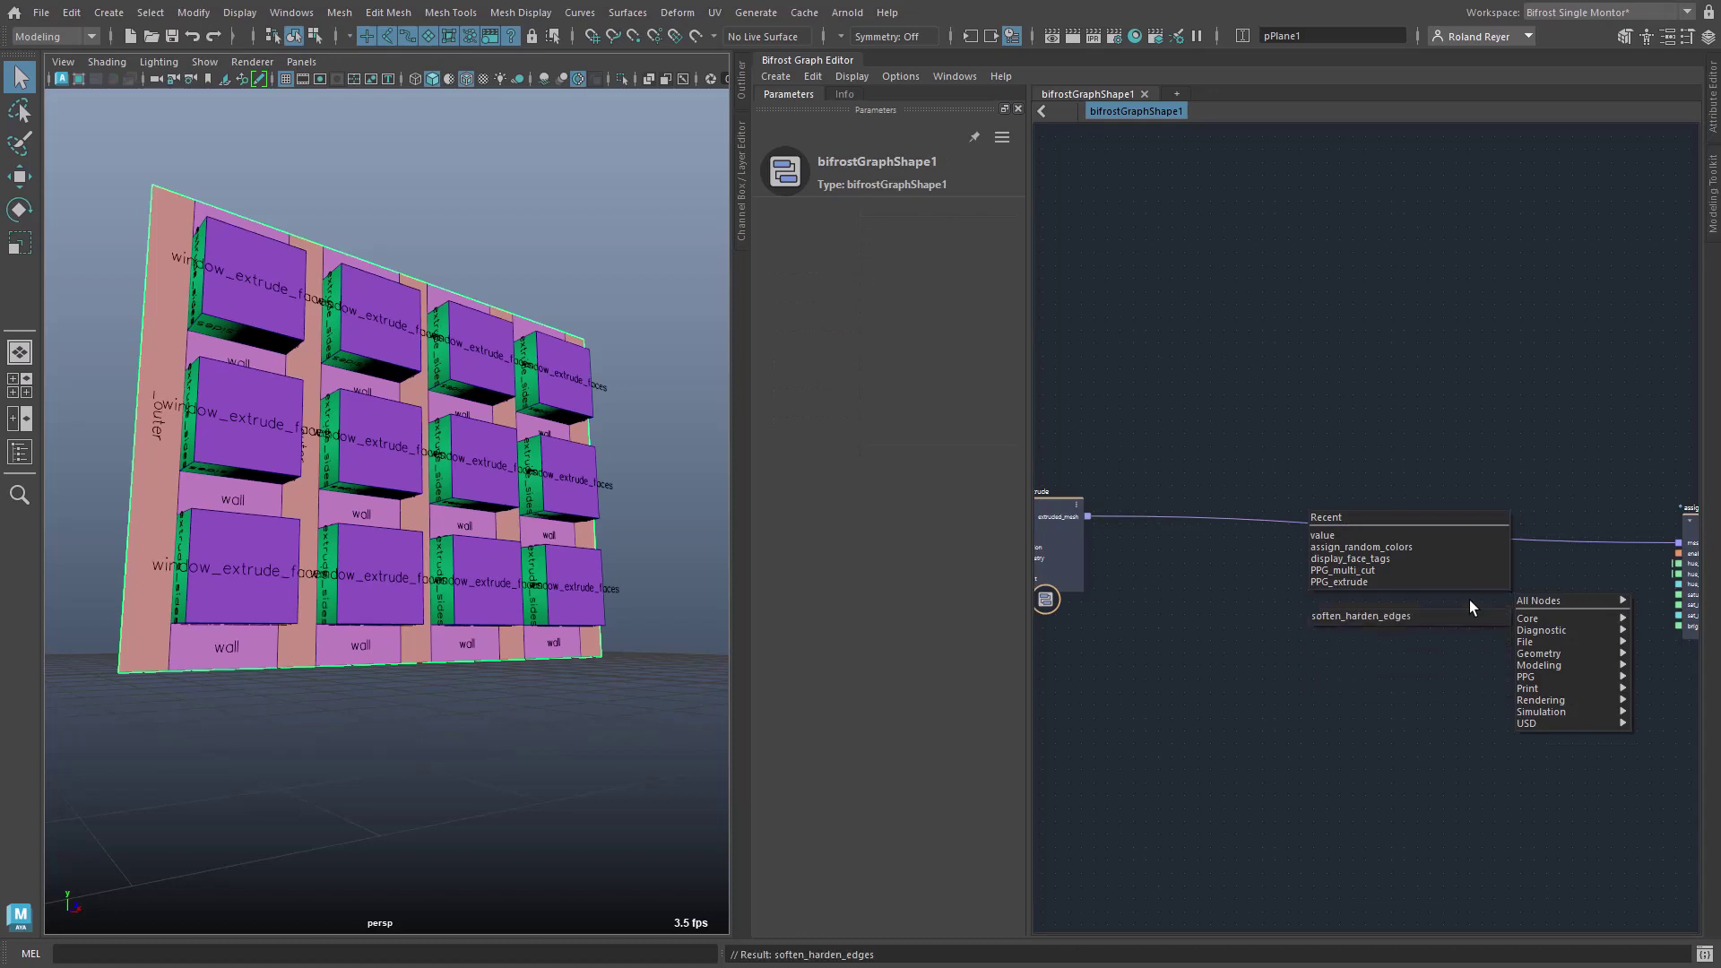
pyautogui.press('Return')
pyautogui.moveTo(1484, 621); pyautogui.dragTo(1535, 553)
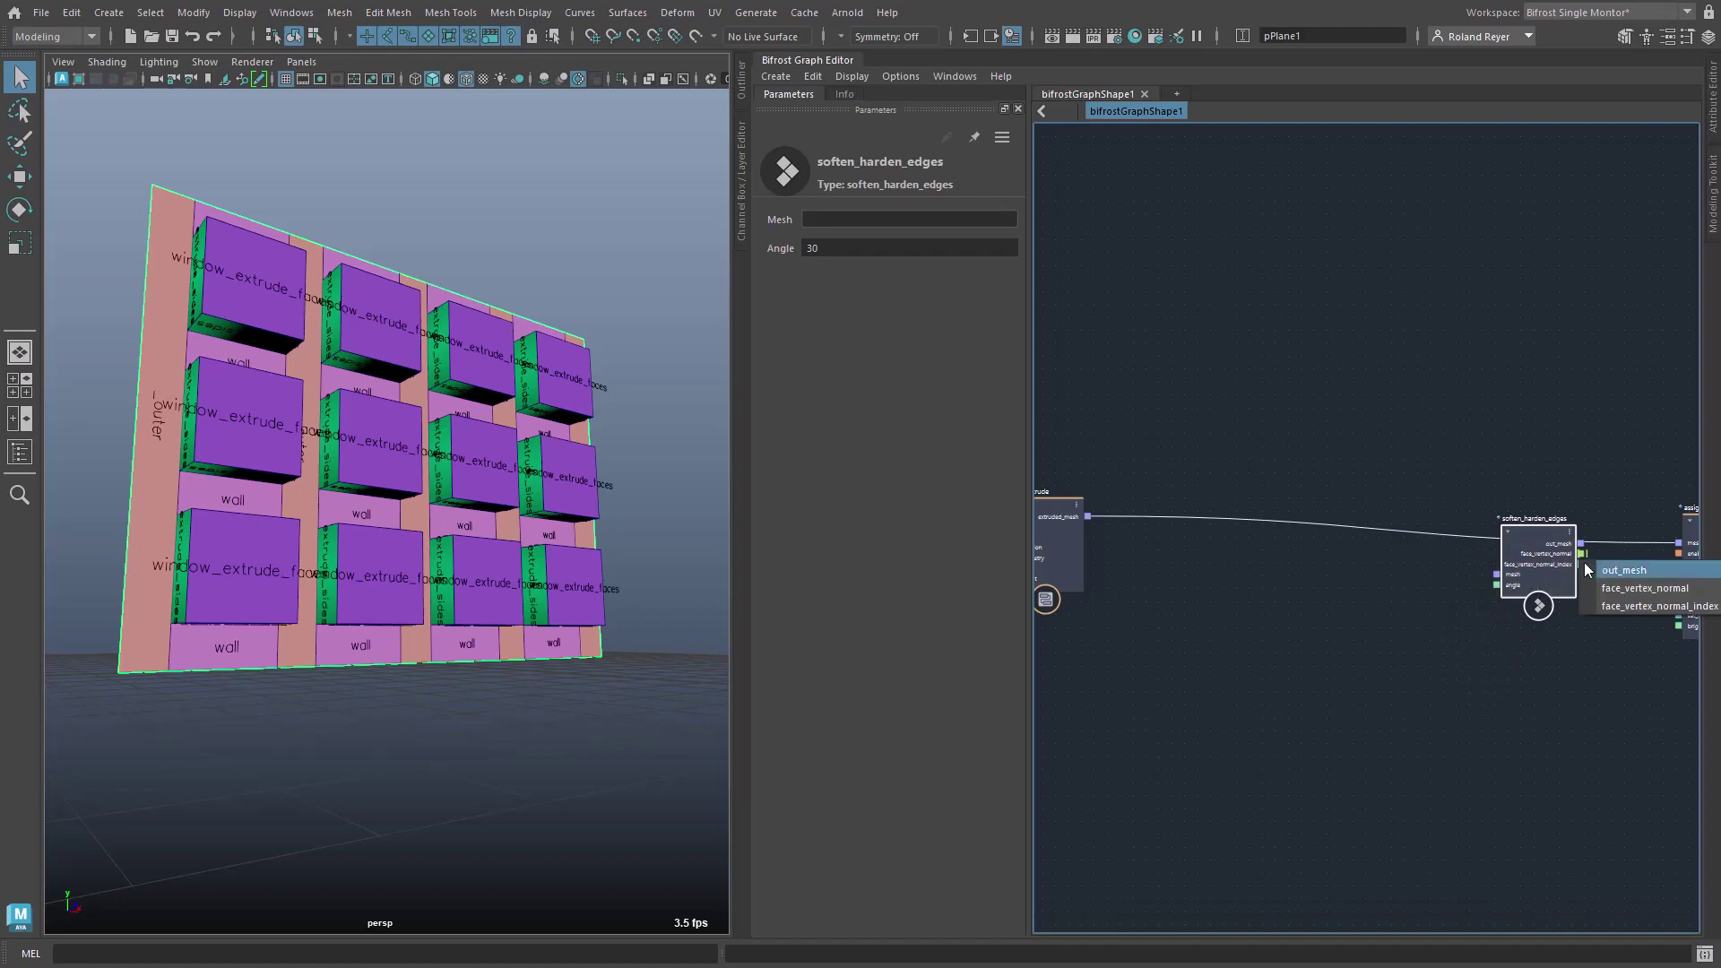
pyautogui.keyDown('alt'); pyautogui.moveTo(574, 686); pyautogui.dragTo(653, 714); pyautogui.keyUp('alt')
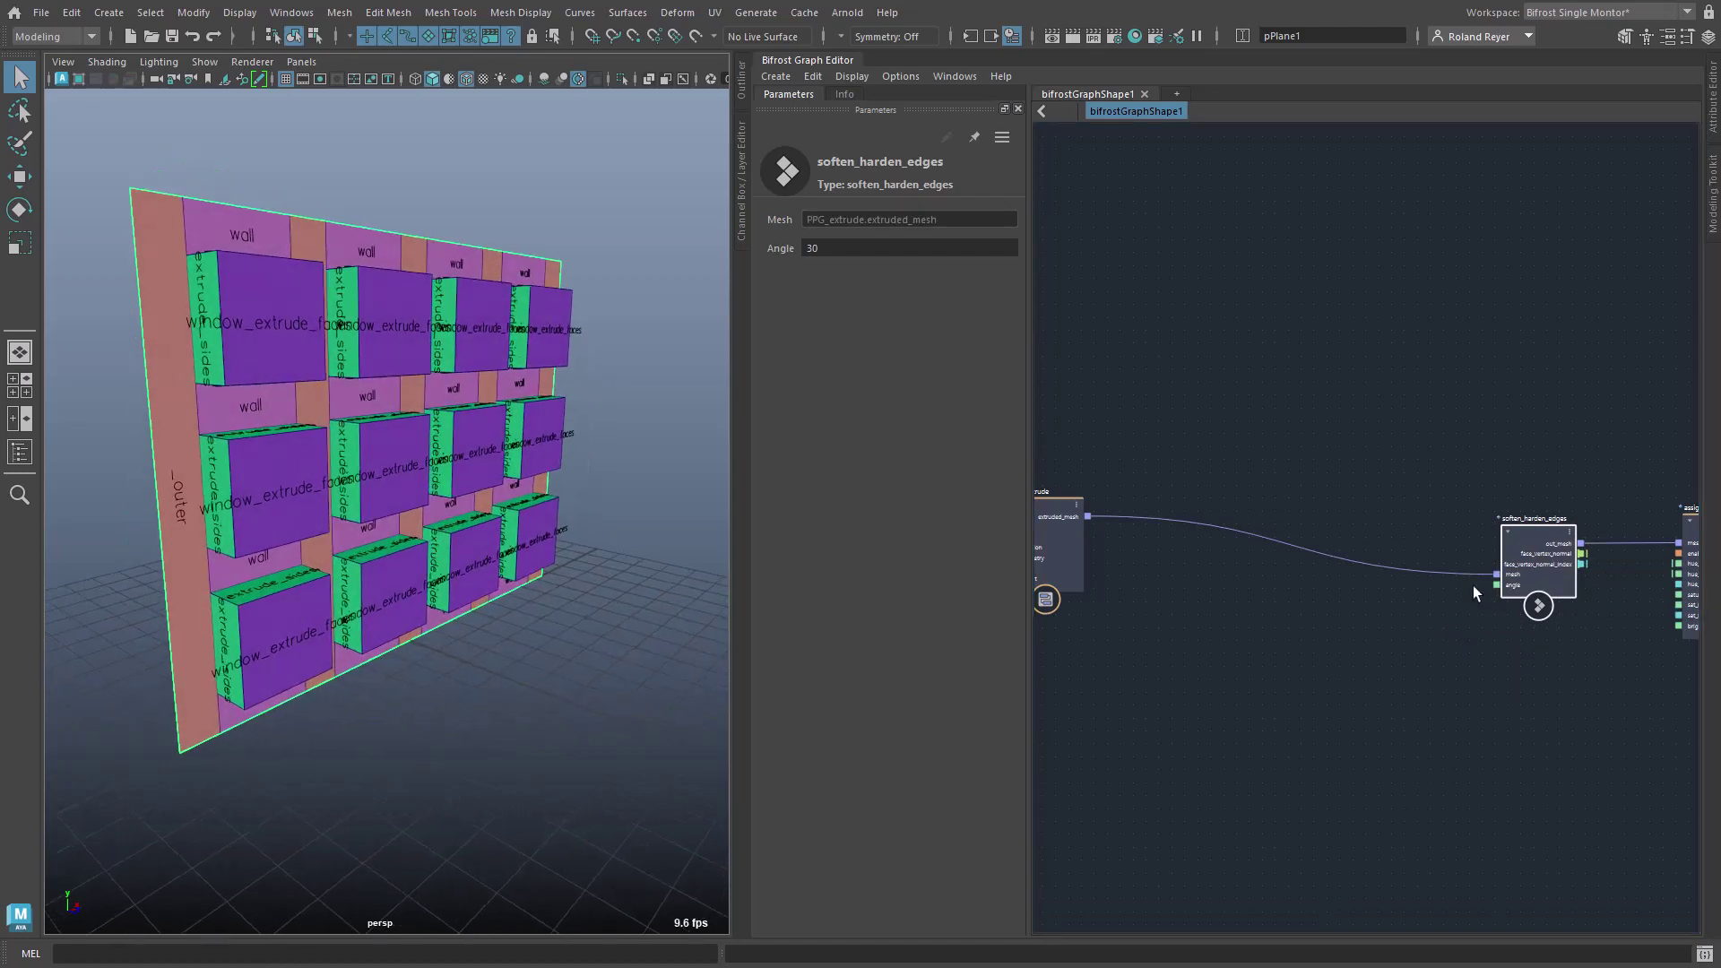
# Recess the window faces by setting PPG_extrude's distance to about -0.14, and hide the source plane pPlane1
pyautogui.moveTo(1239, 662); pyautogui.dragTo(1488, 635, button='middle')
pyautogui.click(1313, 507)
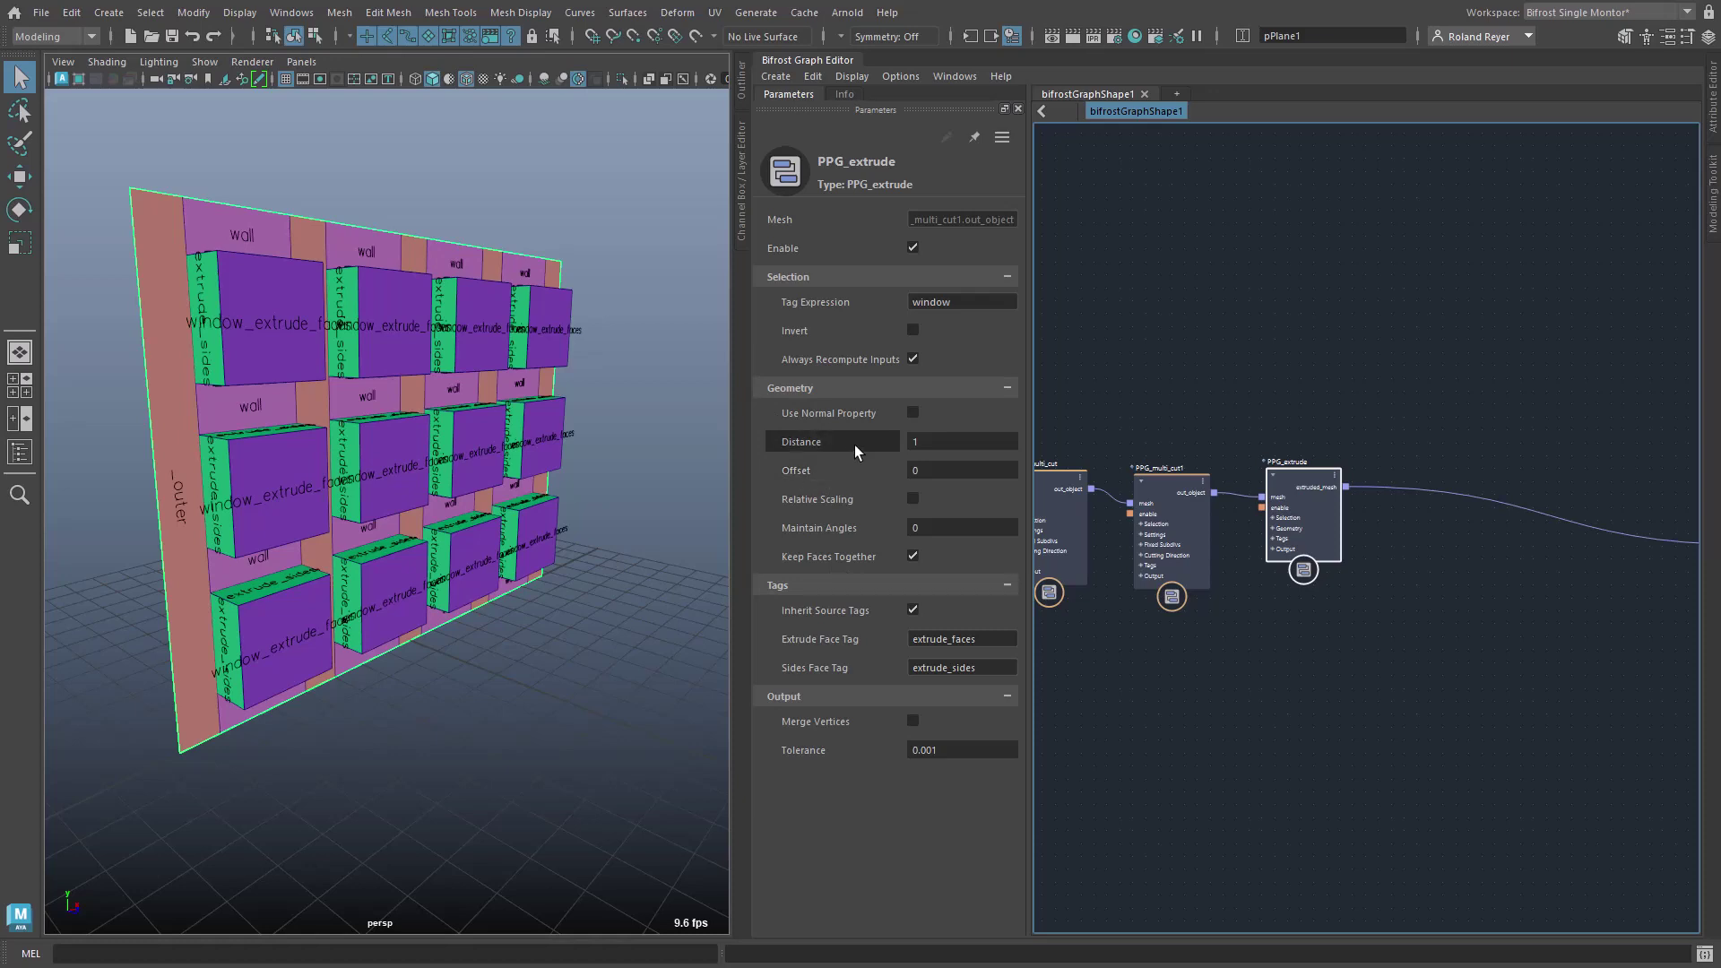
pyautogui.moveTo(854, 444); pyautogui.dragTo(138, 487)
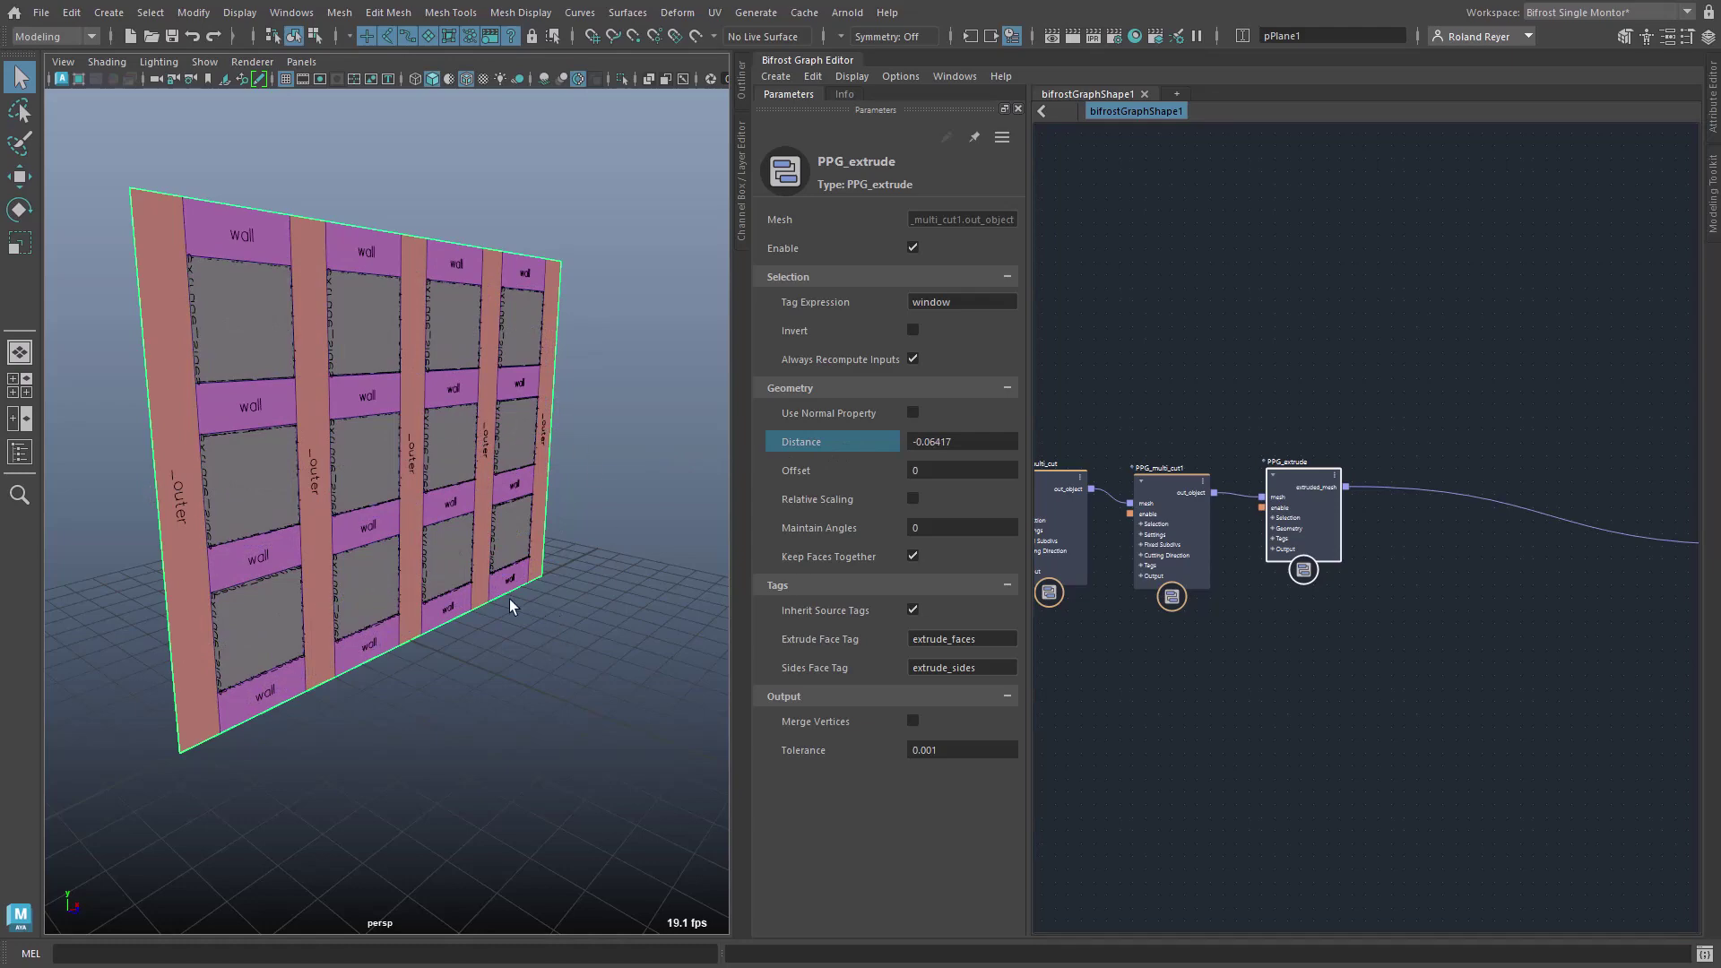
pyautogui.keyDown('alt'); pyautogui.moveTo(509, 606); pyautogui.dragTo(280, 585); pyautogui.keyUp('alt')
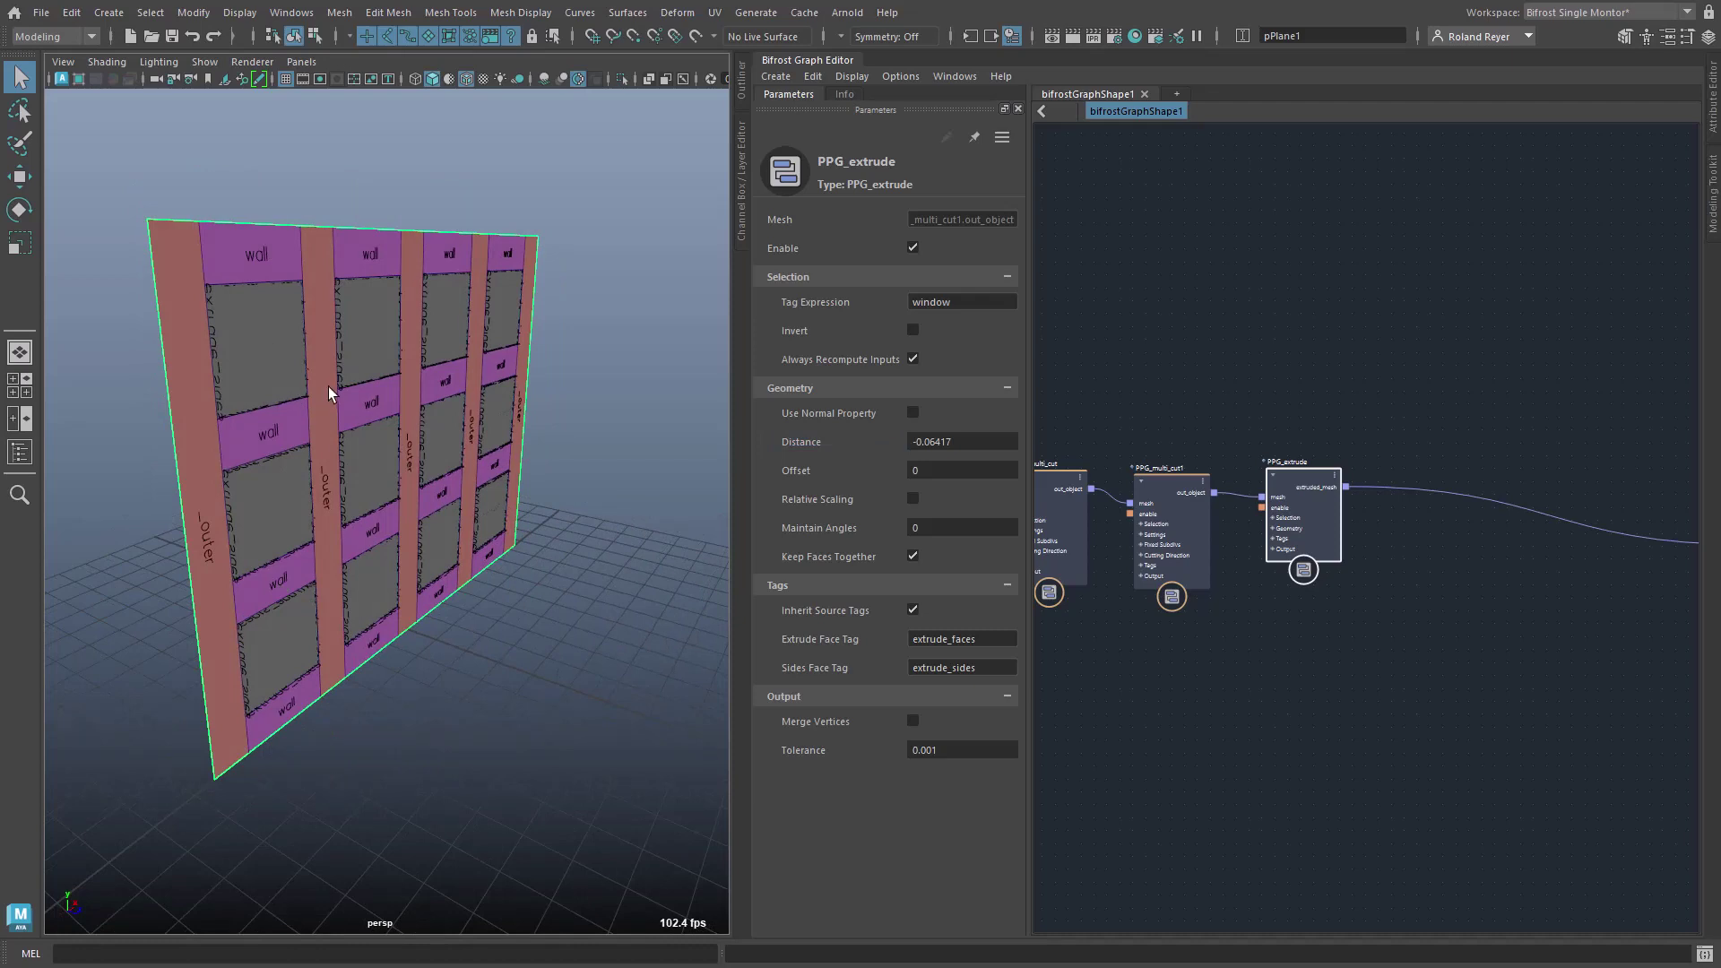
pyautogui.press('h')
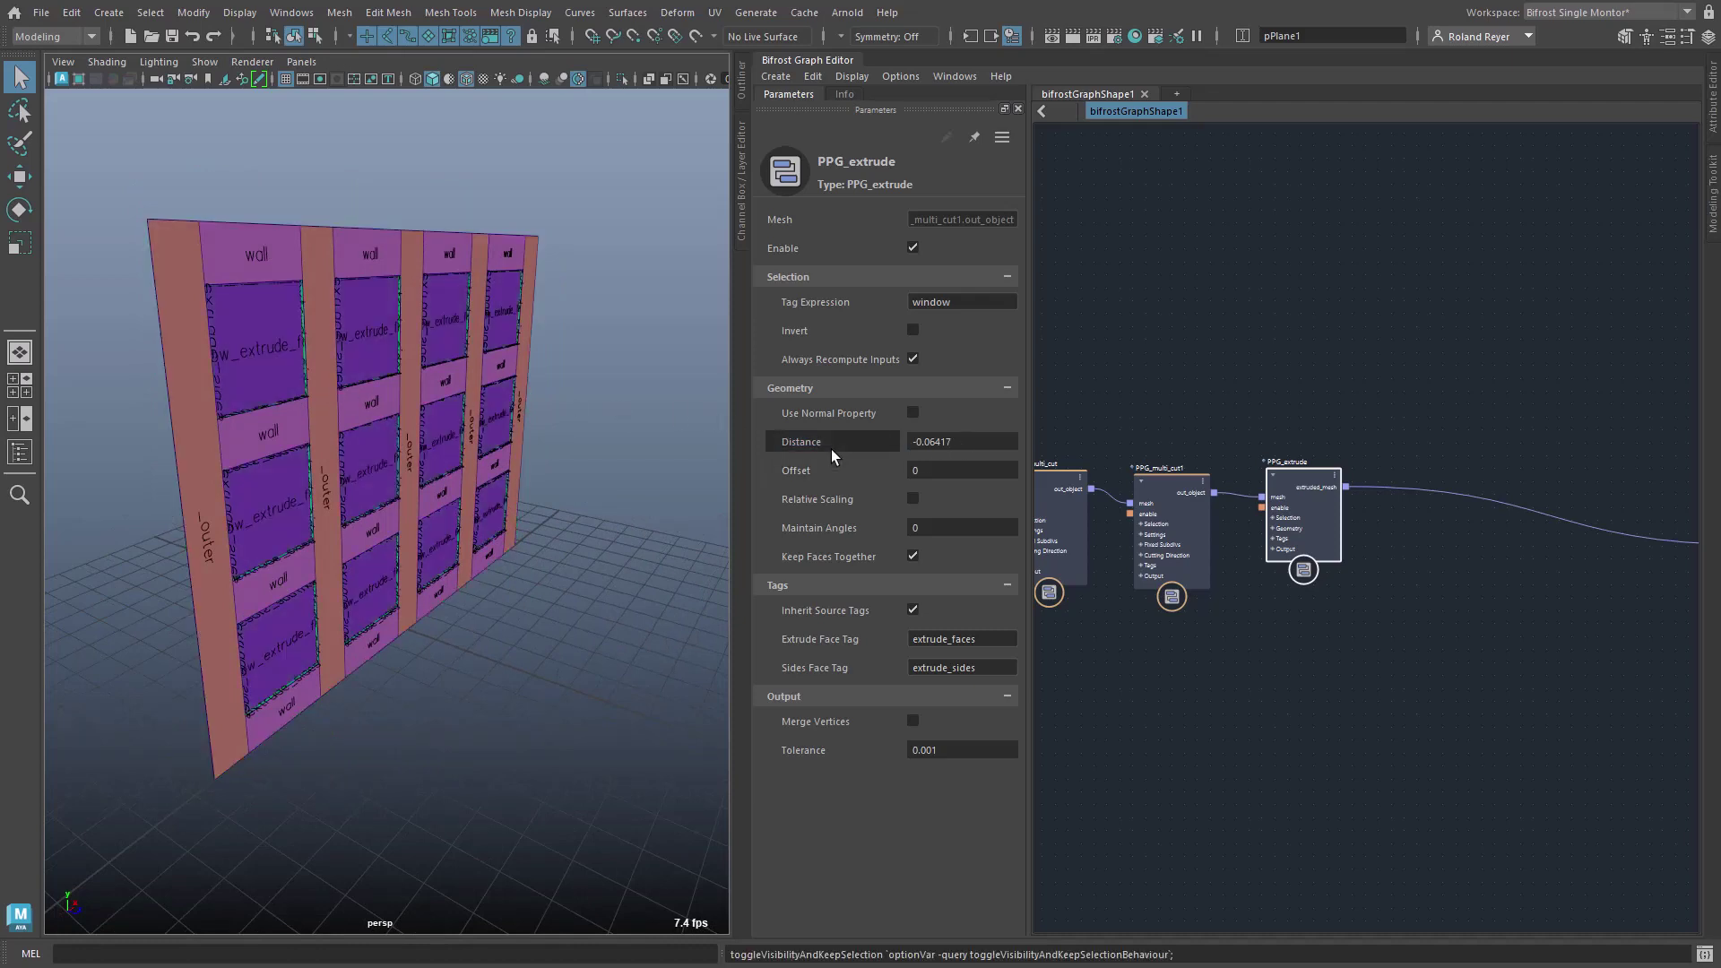
pyautogui.moveTo(828, 444); pyautogui.dragTo(448, 642)
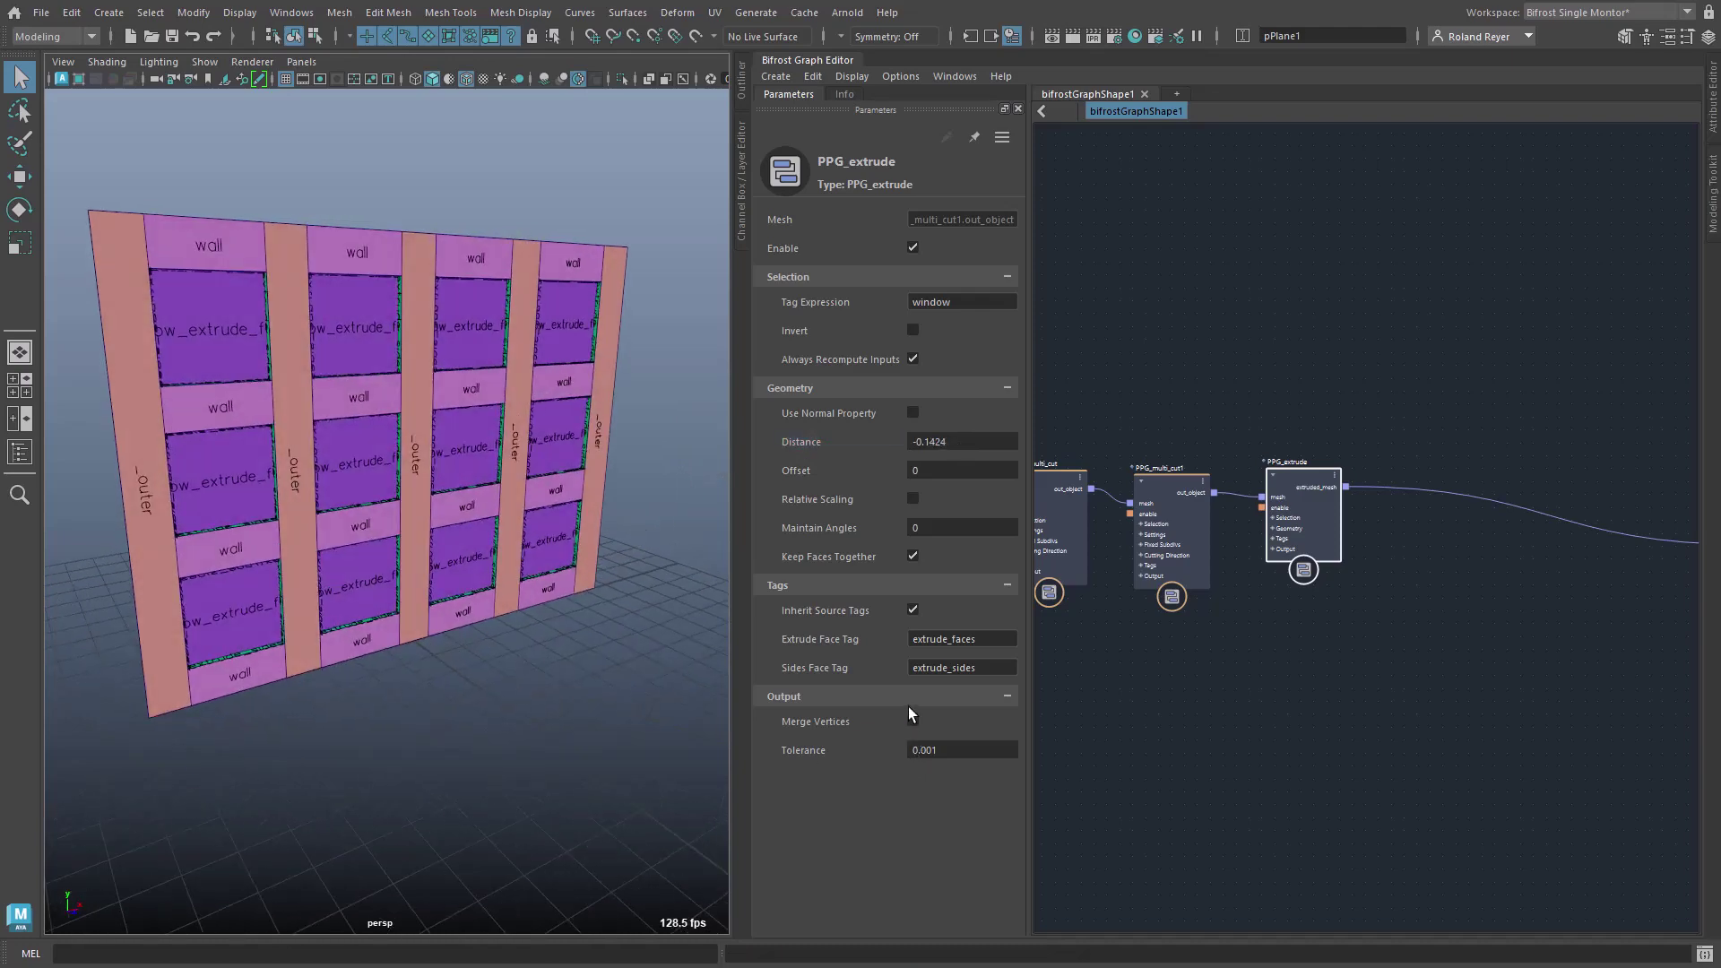
# Set PPG_extrude's extrude face tag to window and its sides face tag to win_sides
pyautogui.doubleClick(1001, 641)
pyautogui.write('window')
pyautogui.press('Return')
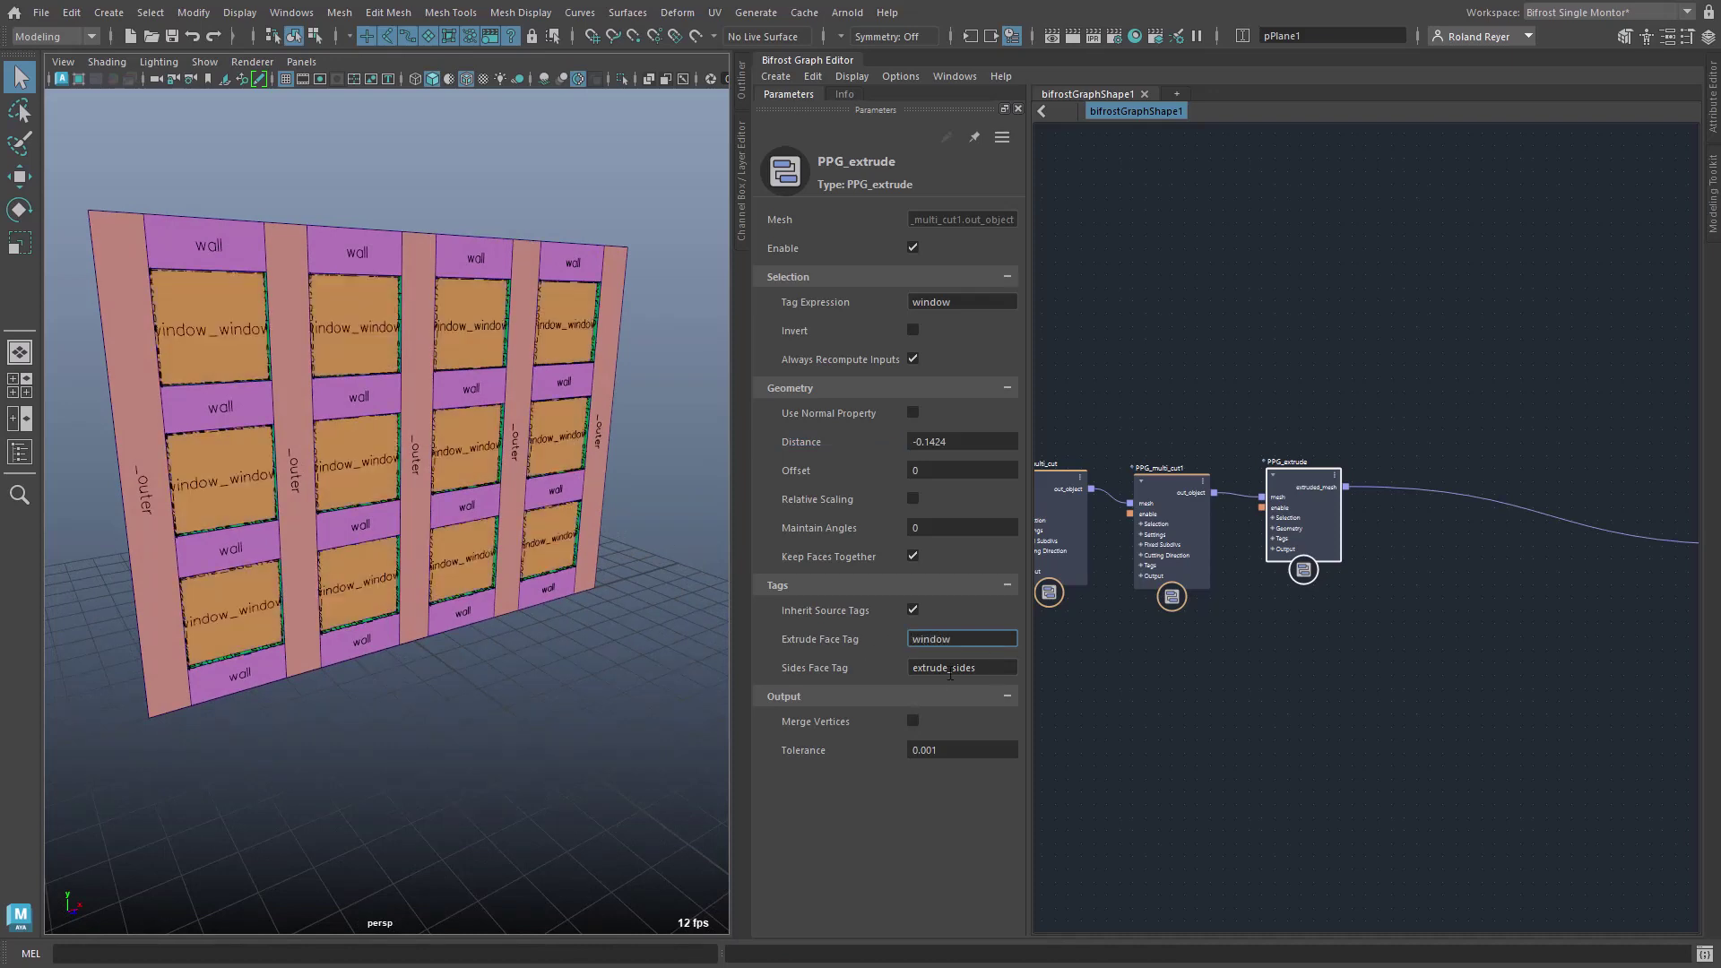
pyautogui.doubleClick(950, 674)
pyautogui.write('win_sides')
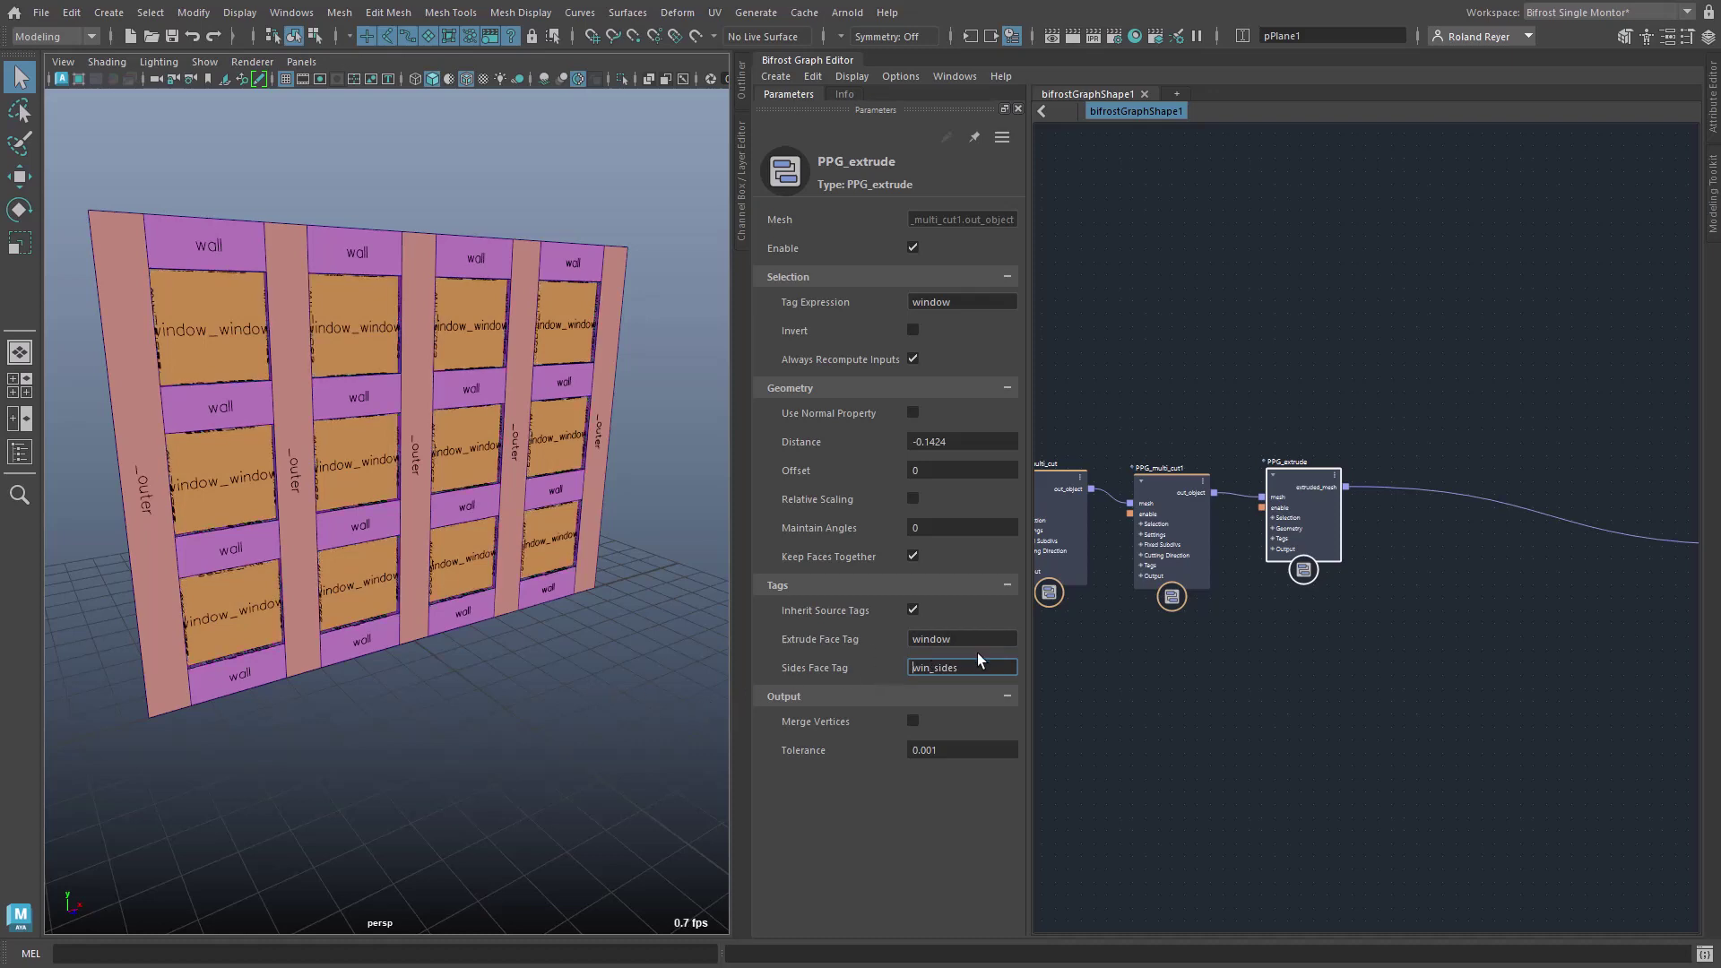
pyautogui.press('Return')
# Reduce the display_face_tags label scale to about 1.58 and inspect the face labels up close
pyautogui.moveTo(1614, 704); pyautogui.dragTo(1337, 665, button='middle')
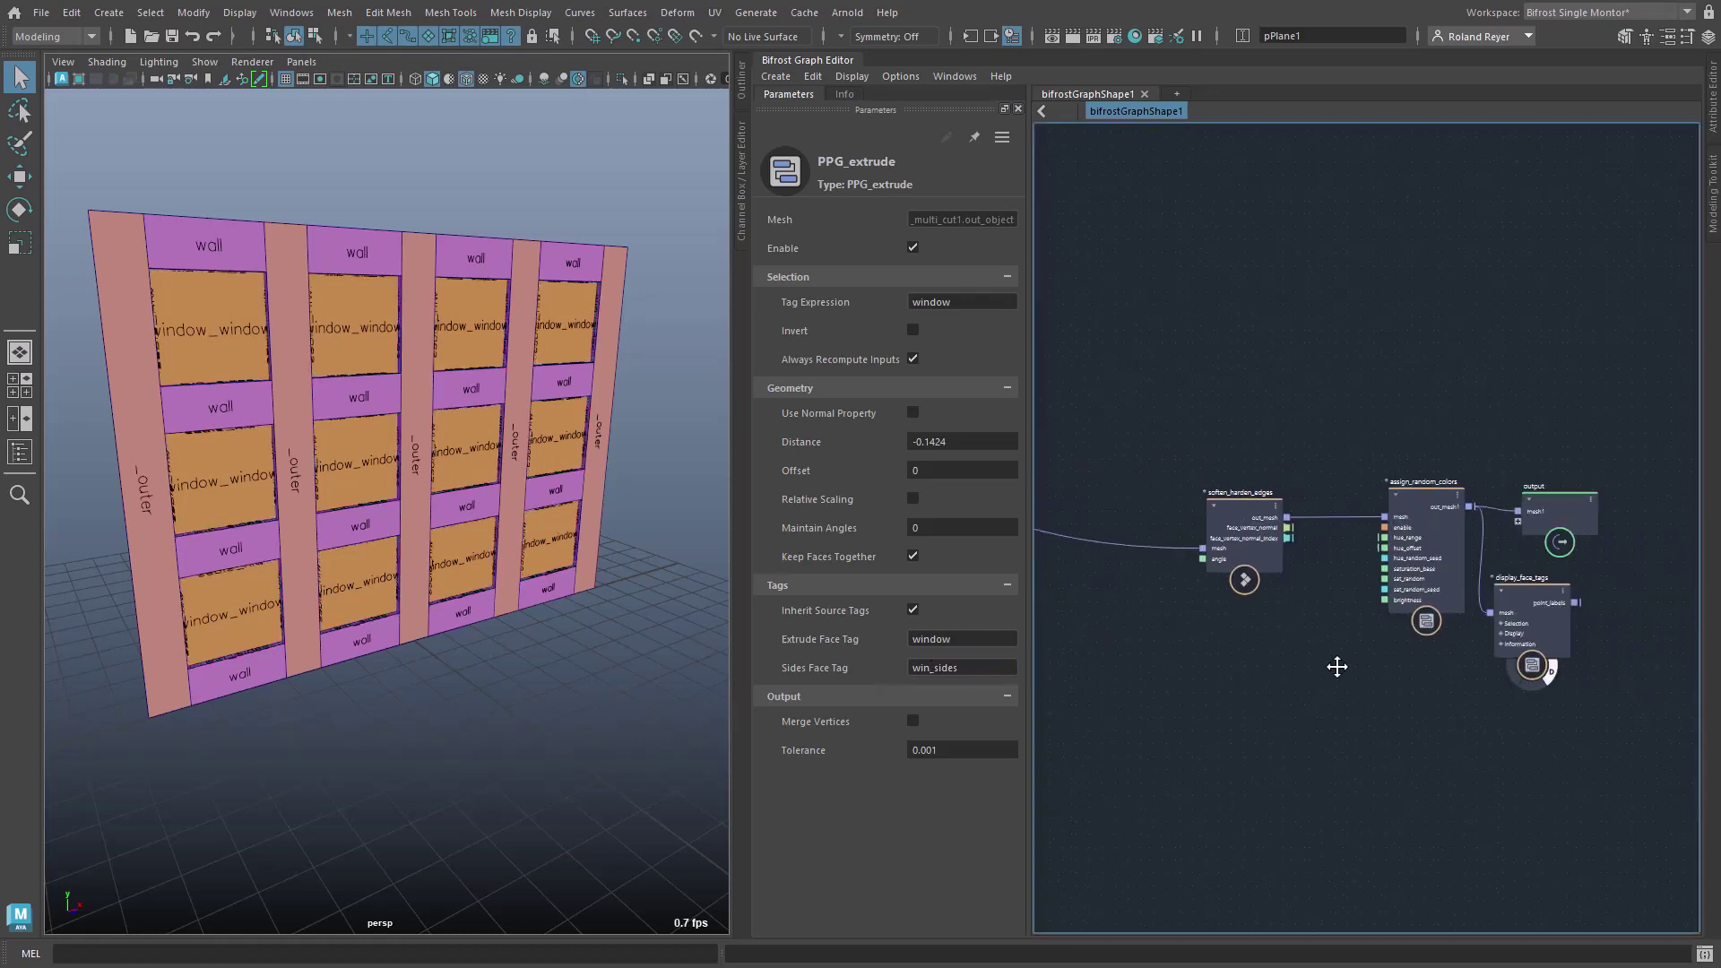
pyautogui.click(1529, 602)
pyautogui.moveTo(836, 472); pyautogui.dragTo(714, 486)
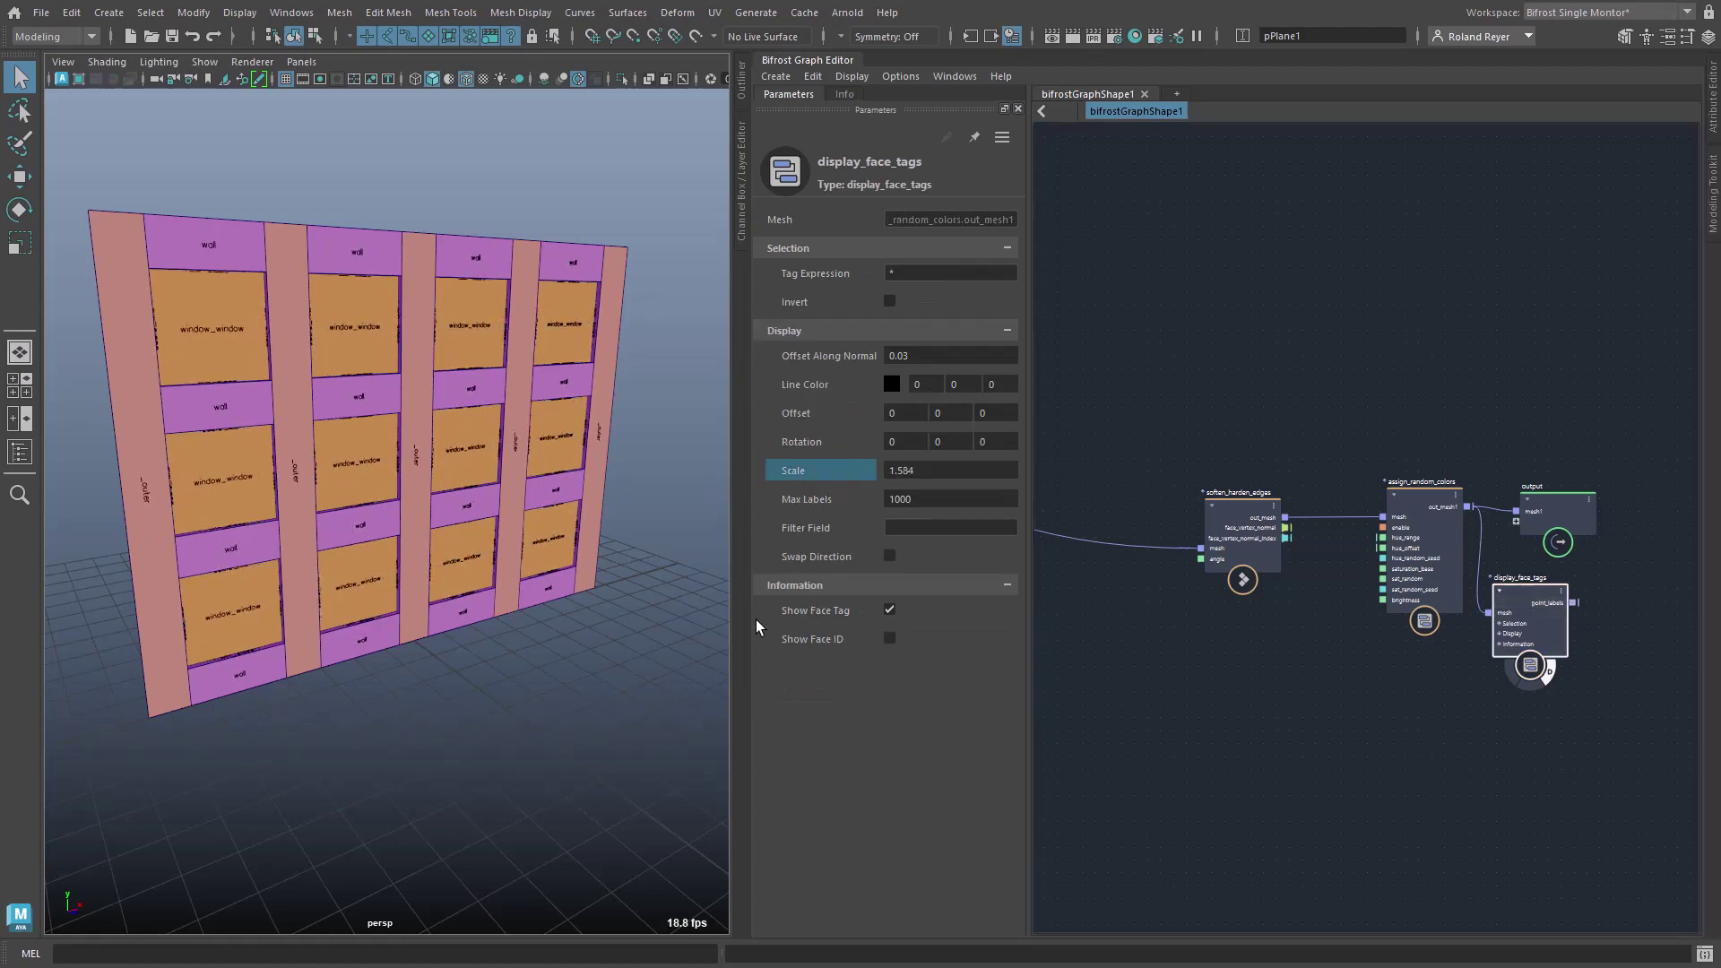
pyautogui.keyDown('alt'); pyautogui.moveTo(567, 622); pyautogui.dragTo(481, 633); pyautogui.keyUp('alt')
pyautogui.scroll(10, 502, 629)
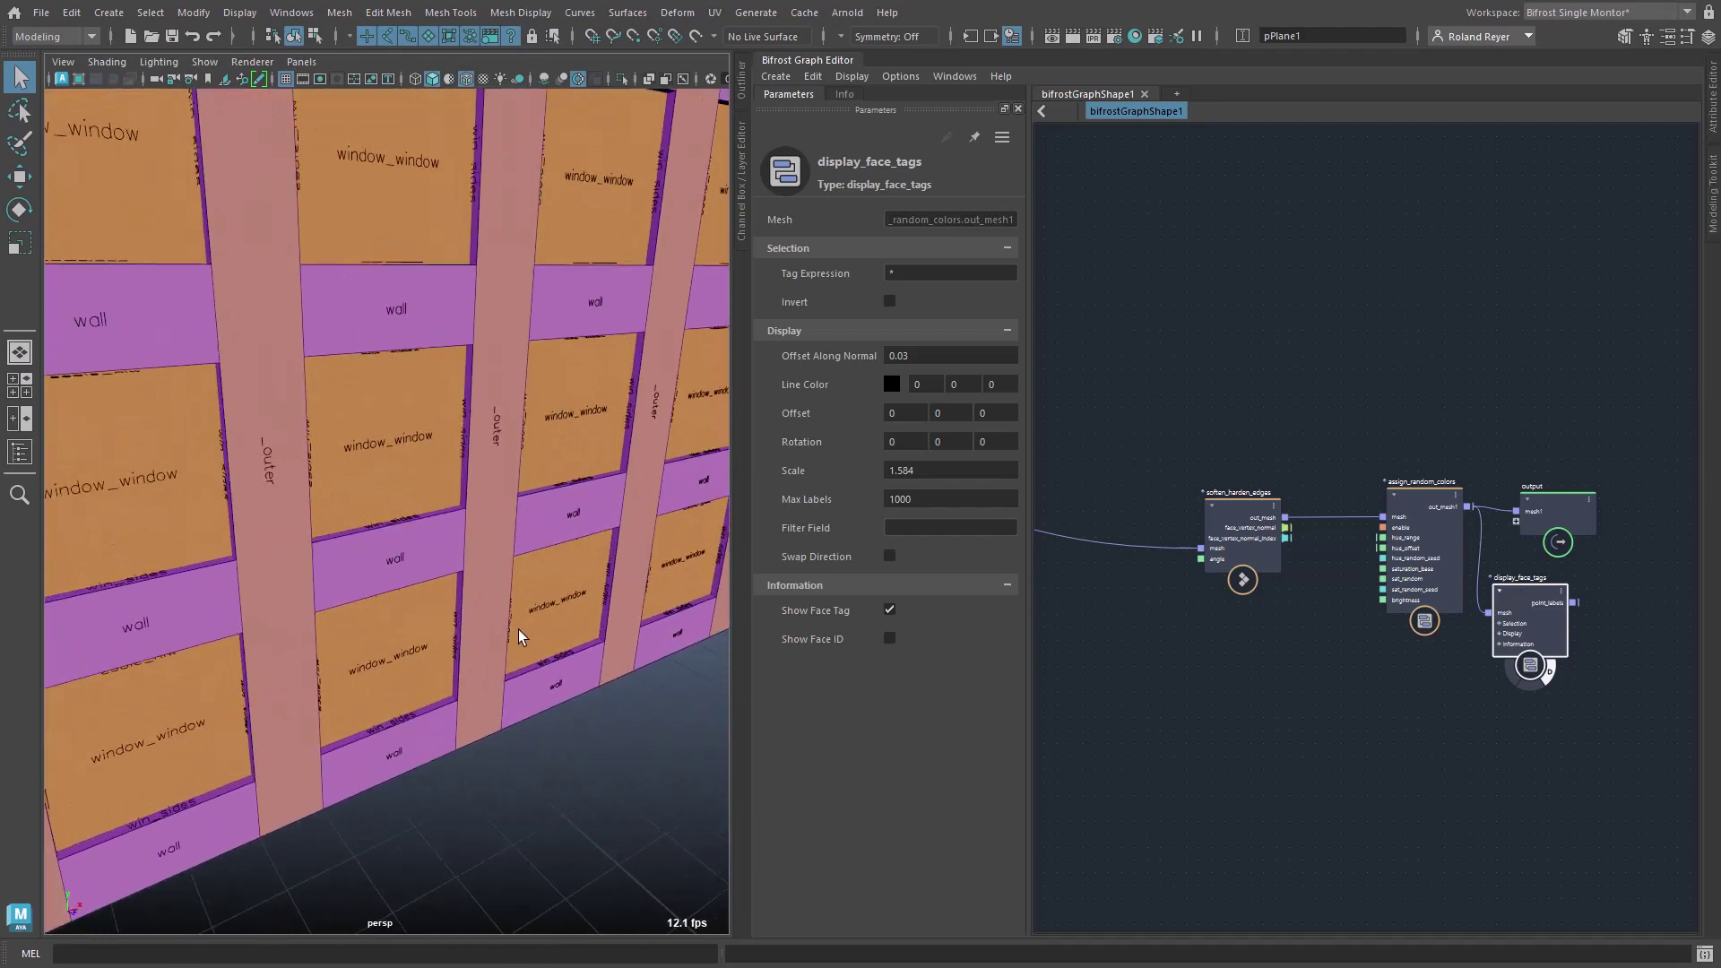
pyautogui.scroll(-10, 507, 633)
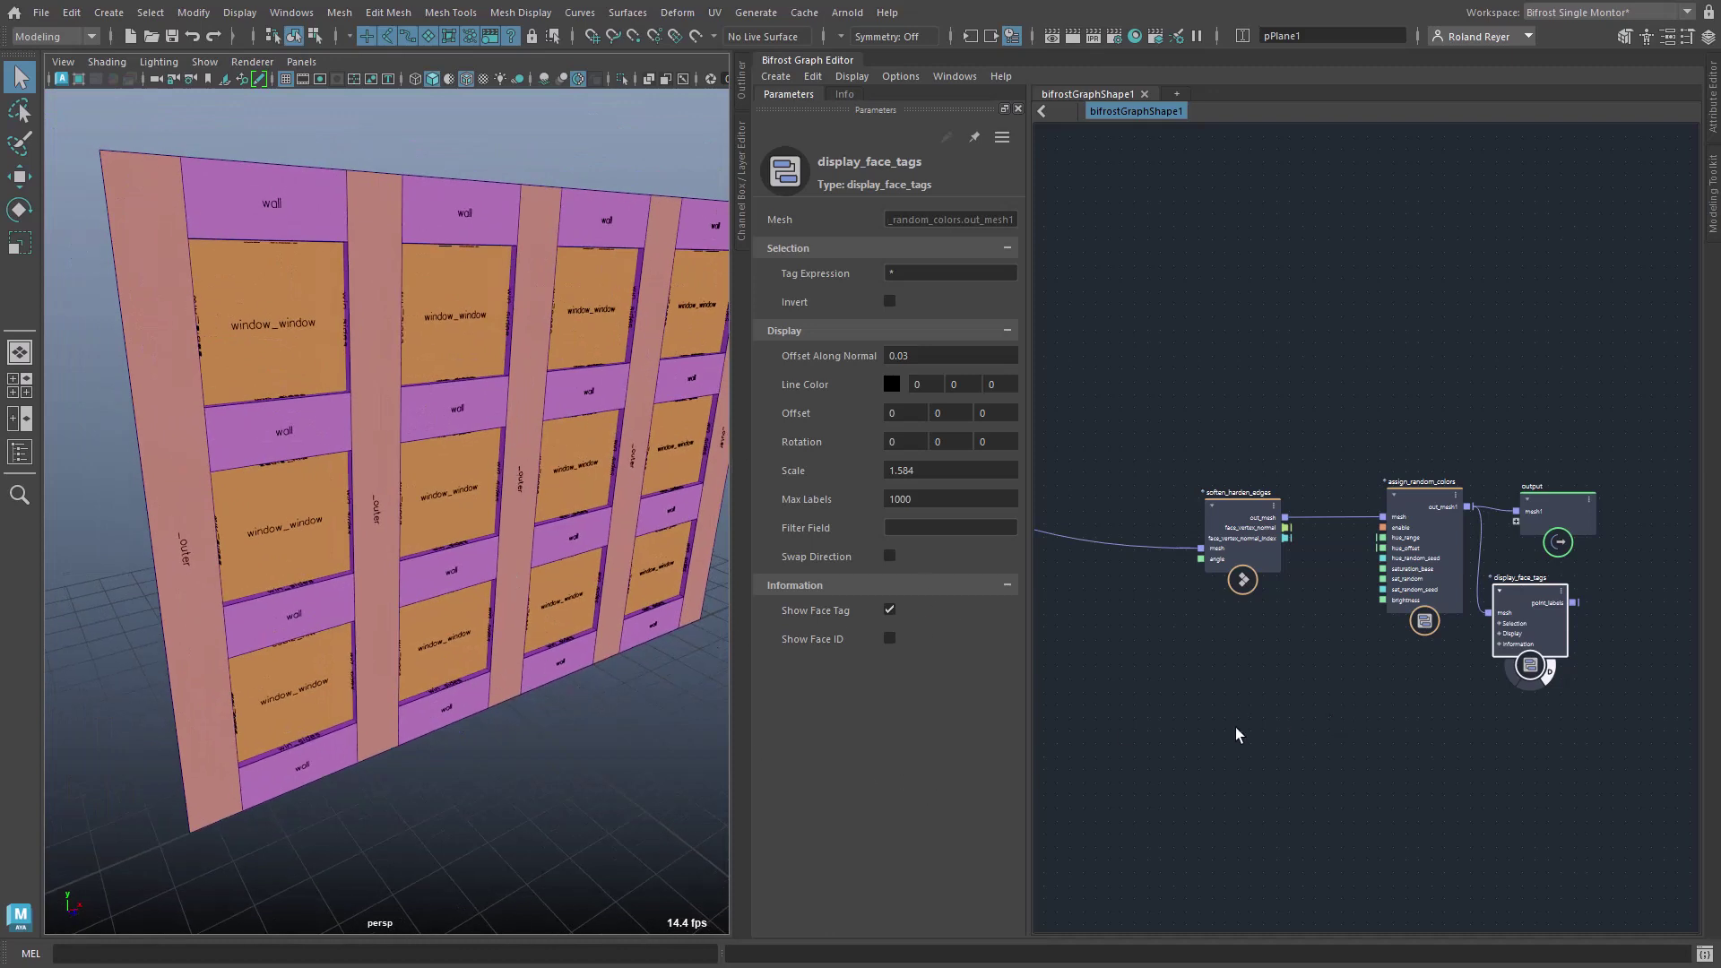
# Insert a second PPG_extrude node on the connection between PPG_extrude and soften_harden_edges
pyautogui.moveTo(1237, 735); pyautogui.dragTo(1256, 546, button='middle')
pyautogui.click(1256, 540)
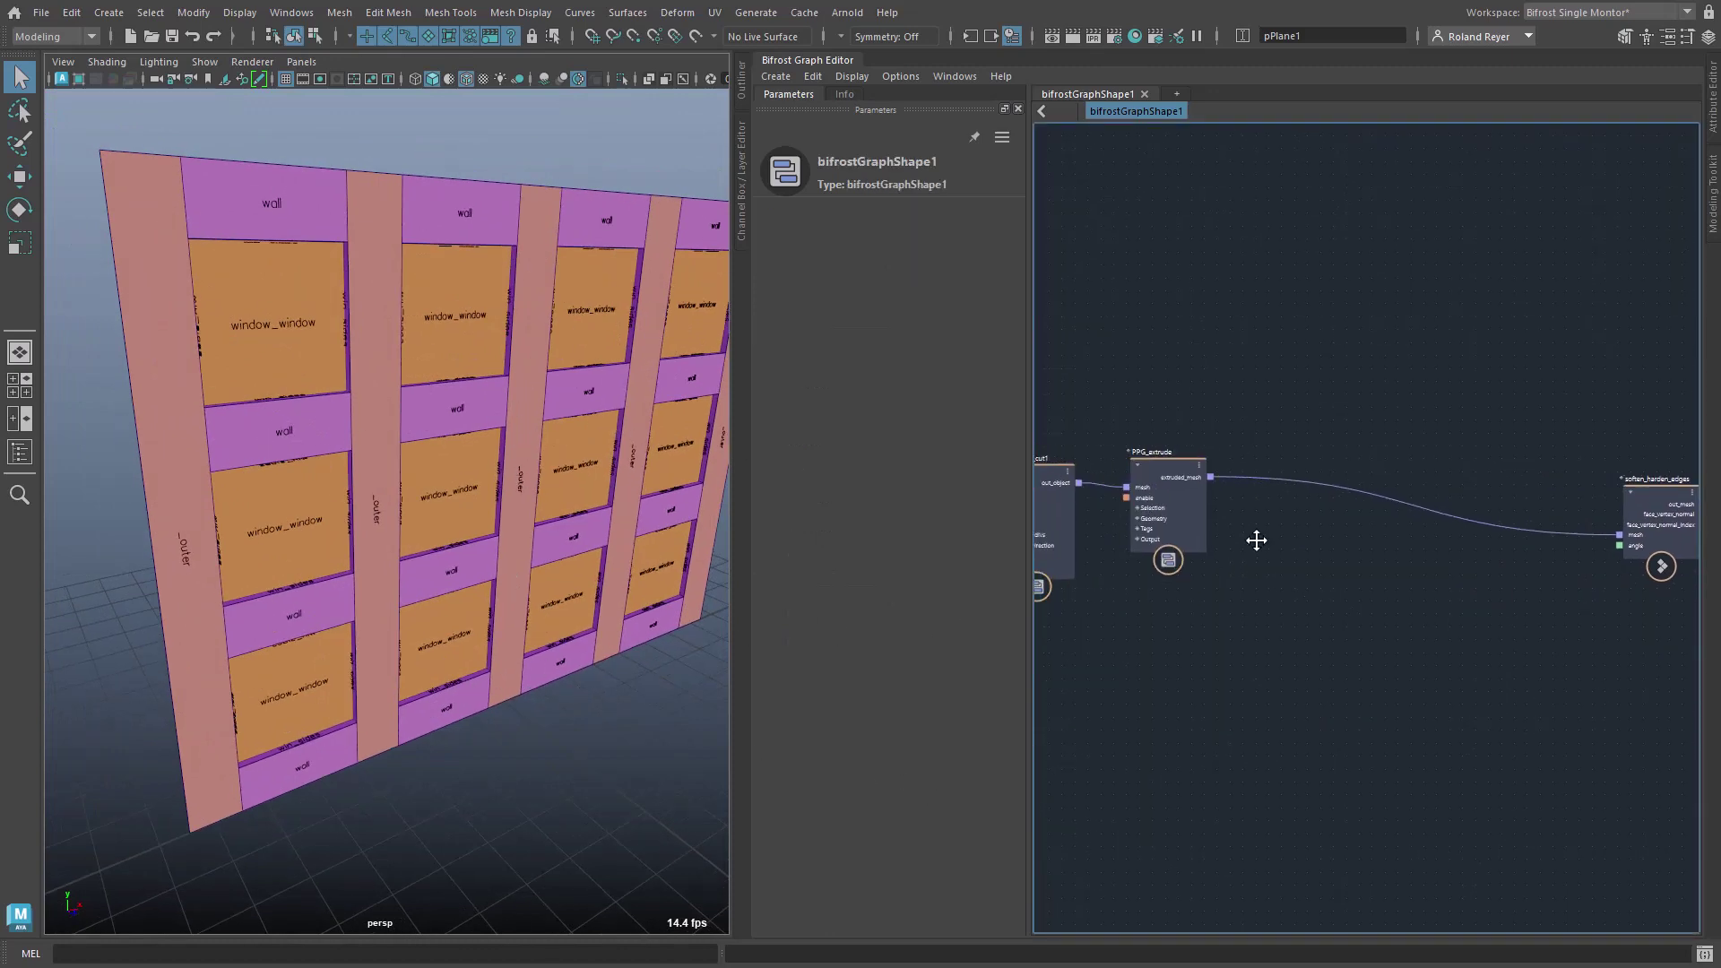
pyautogui.moveTo(1302, 411); pyautogui.dragTo(1291, 555)
pyautogui.press('Tab')
pyautogui.write('ppg')
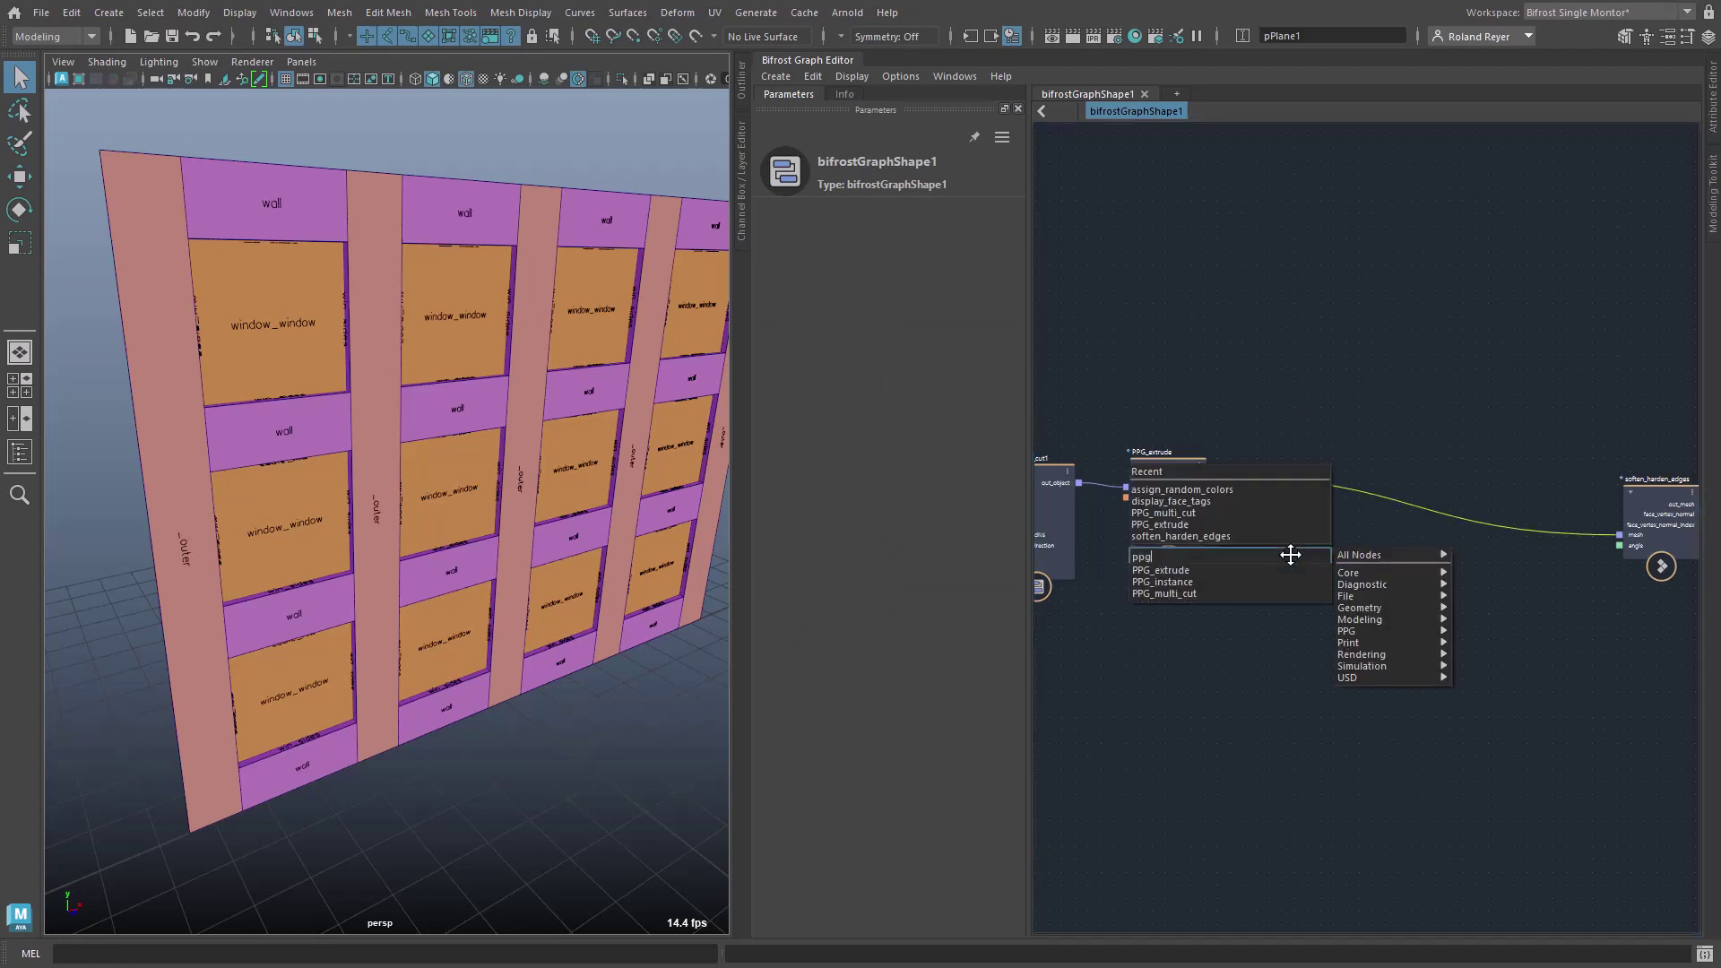
pyautogui.press('Return')
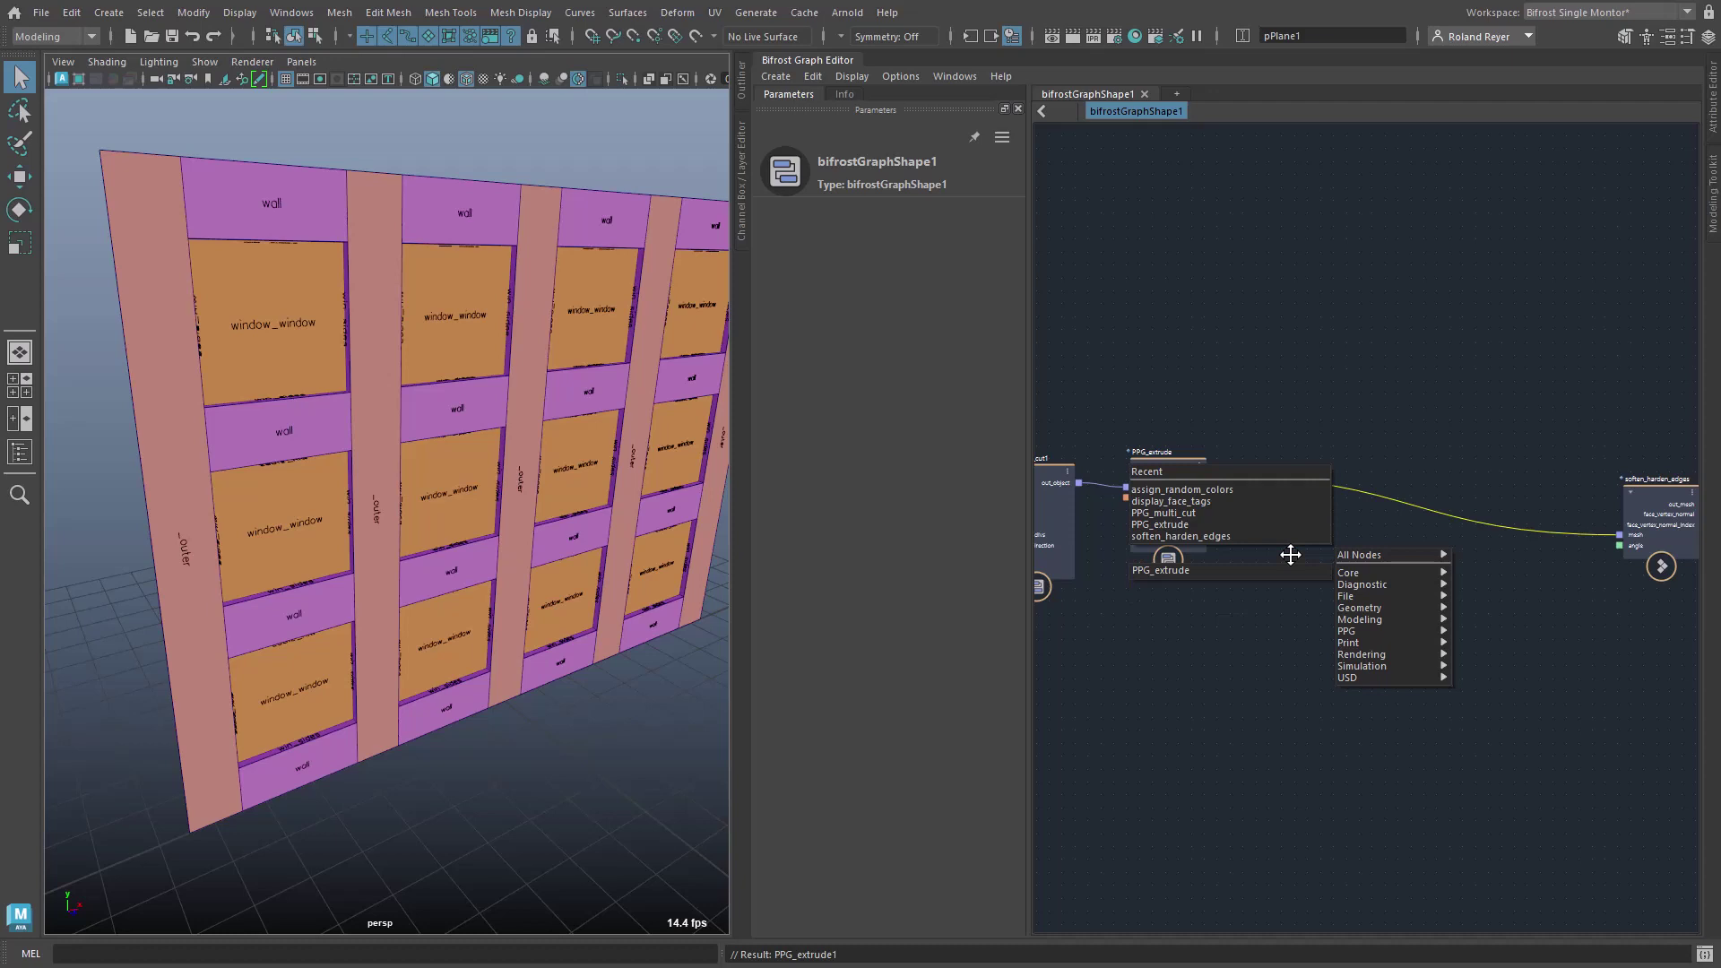
pyautogui.moveTo(1312, 602); pyautogui.dragTo(1298, 497)
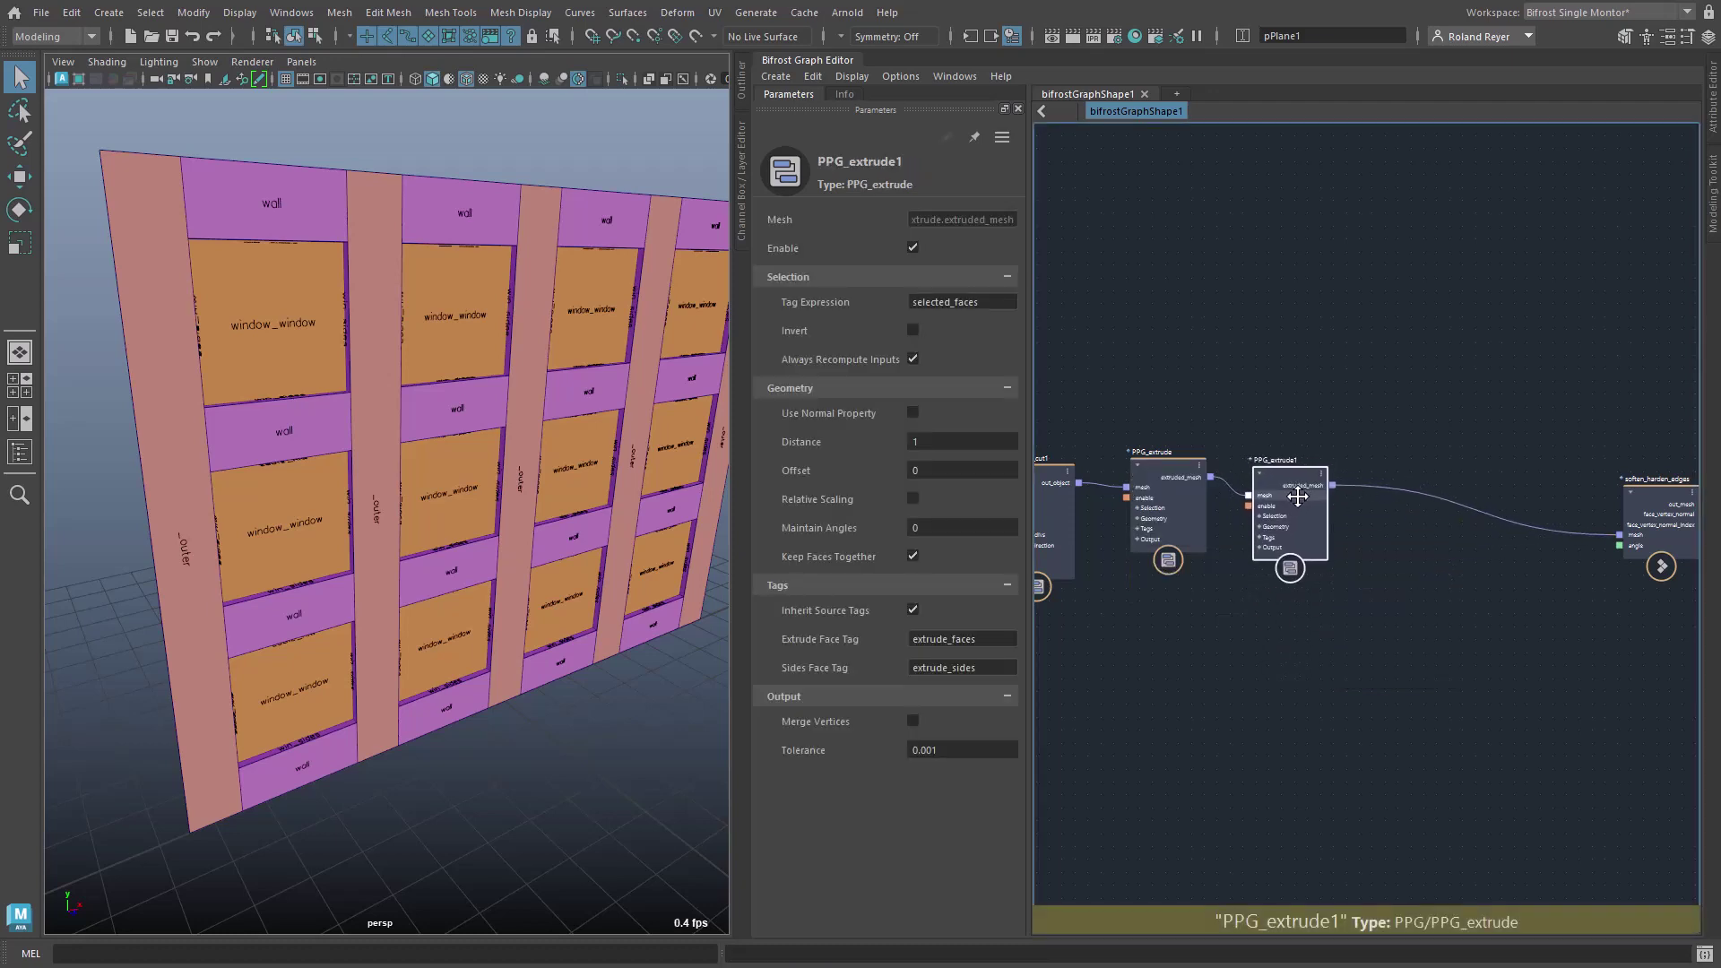
# Extrude the vertical strips by setting PPG_extrude1's tag expression to _outer and its distance to about 0.61
pyautogui.moveTo(992, 303); pyautogui.dragTo(853, 278)
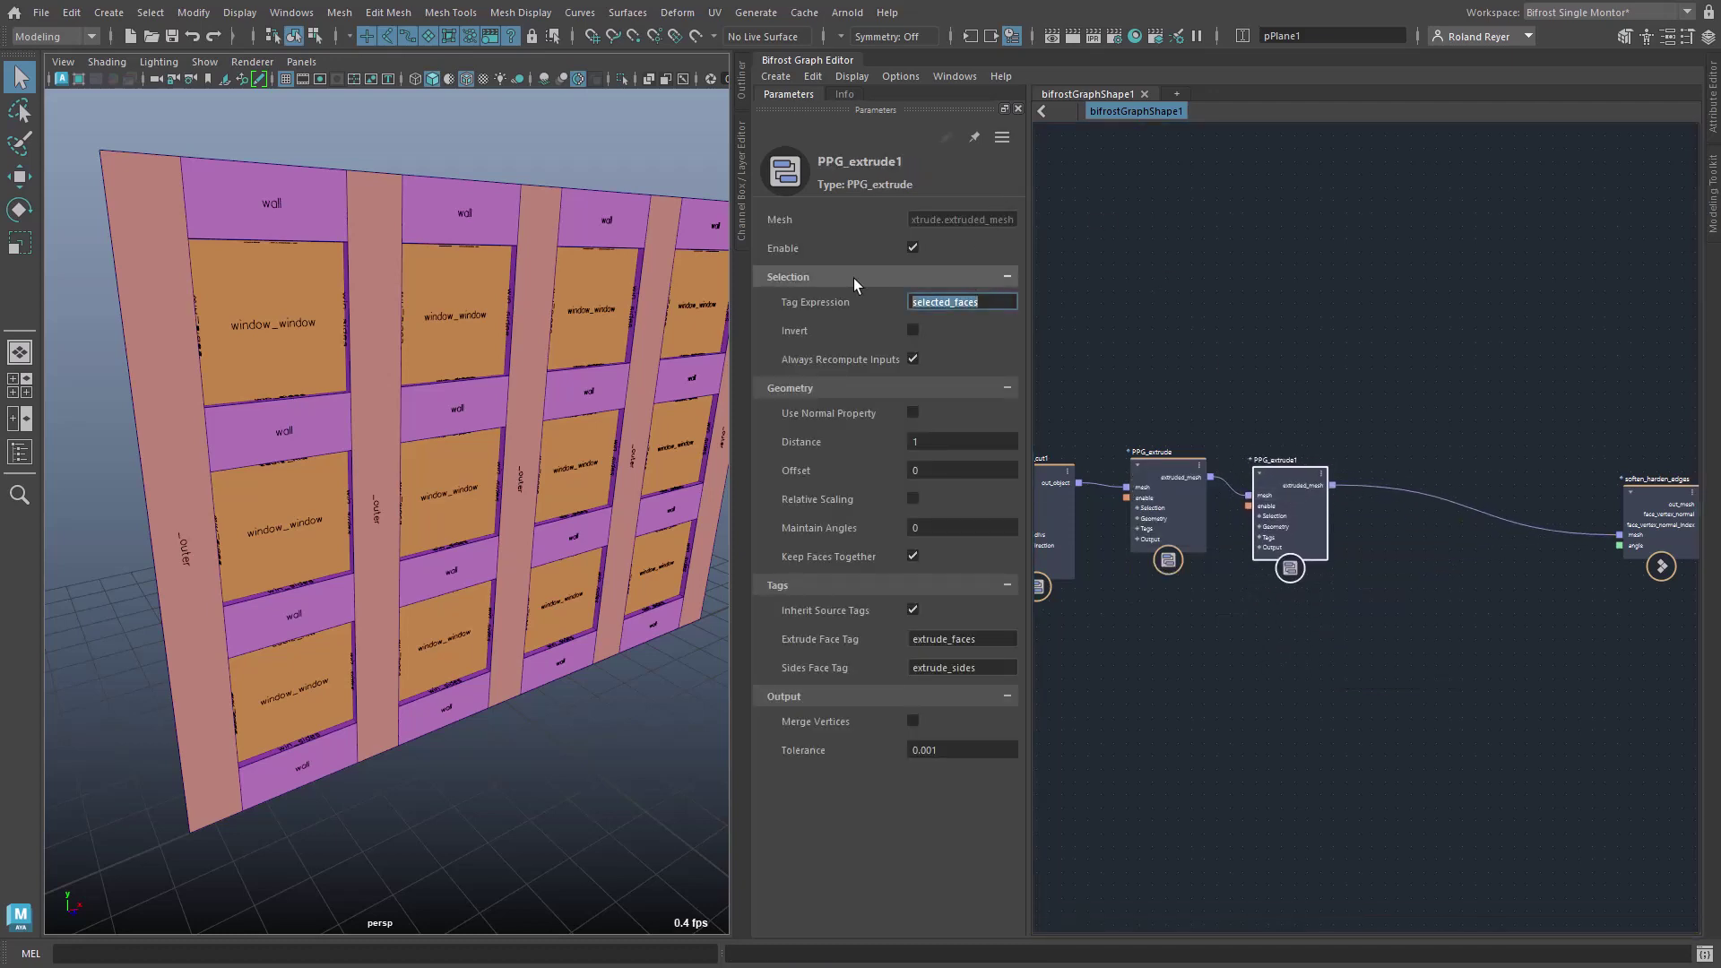
pyautogui.write('_outer')
pyautogui.press('Return')
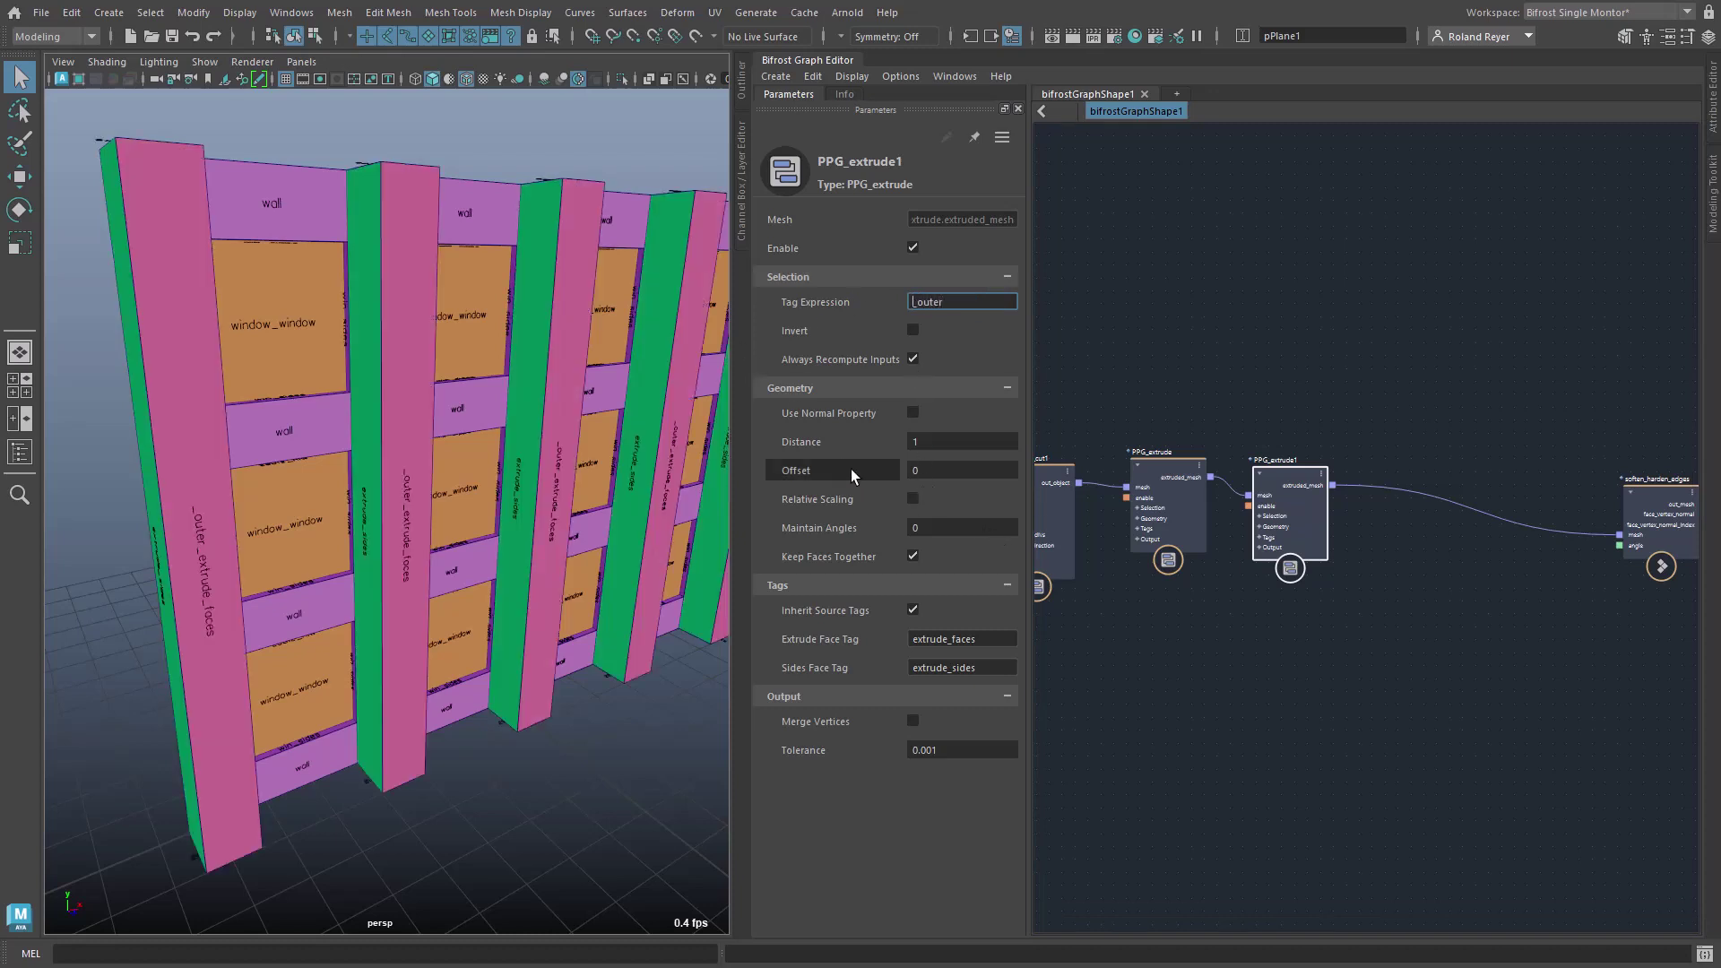
pyautogui.moveTo(847, 450); pyautogui.dragTo(755, 457)
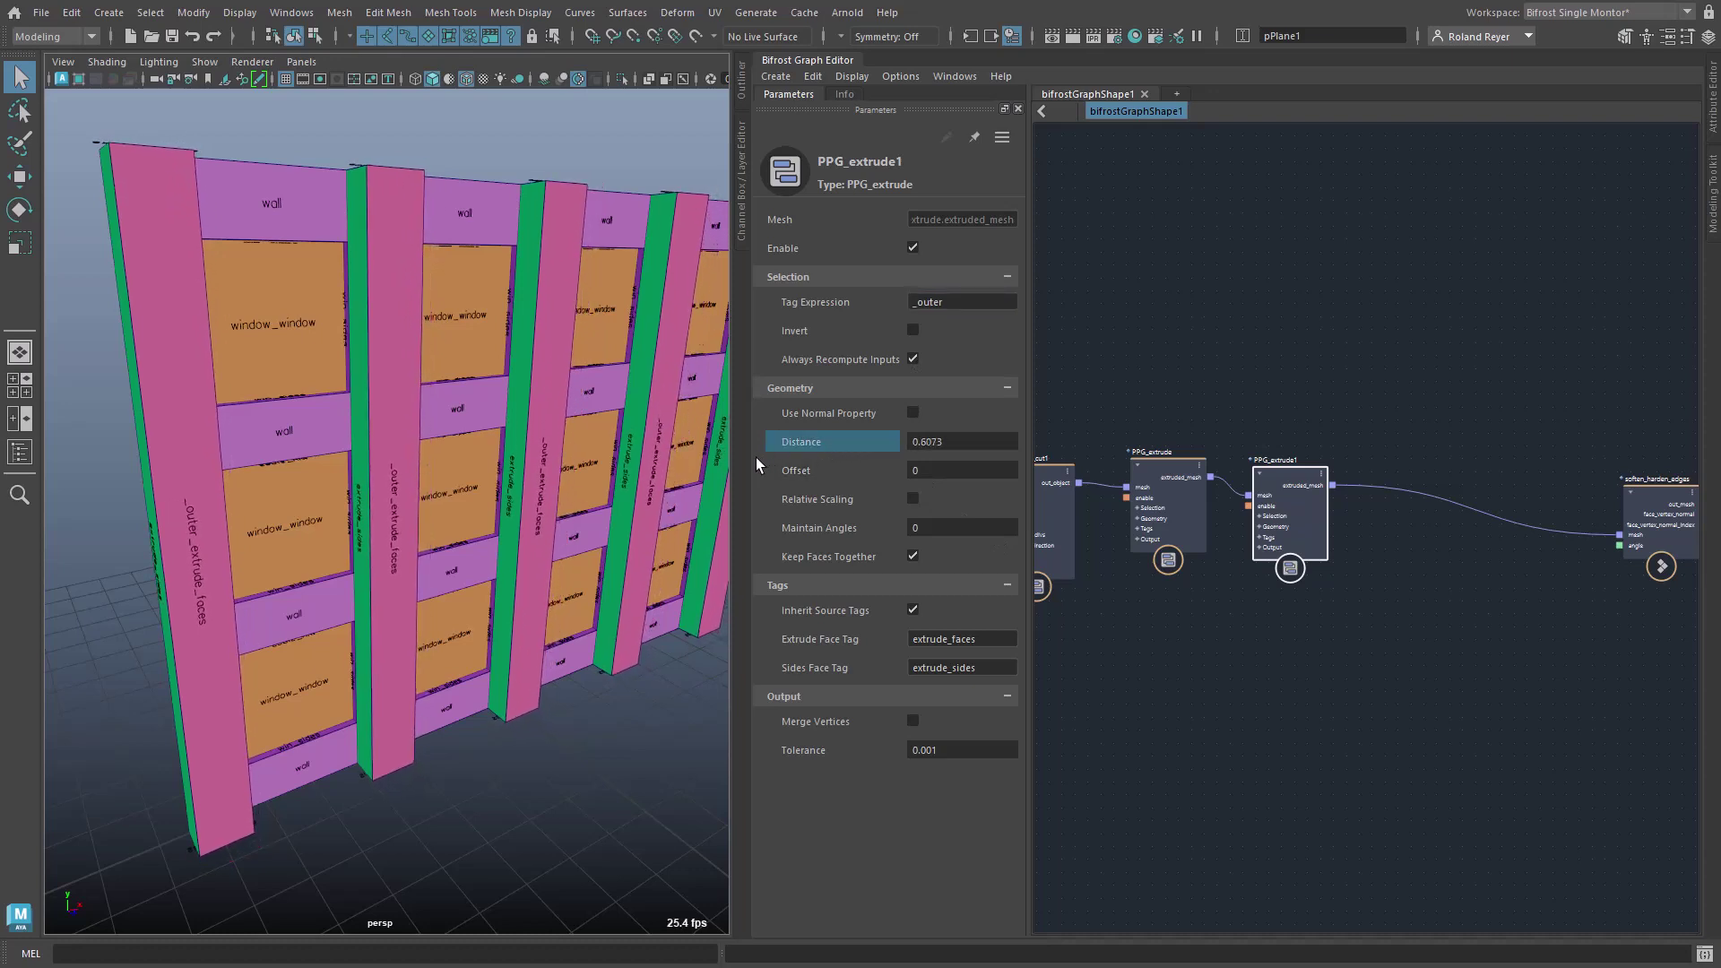
# Disable source tag inheritance on PPG_extrude1 and set its face tags to column for extruded faces and column_sides for sides
pyautogui.click(912, 613)
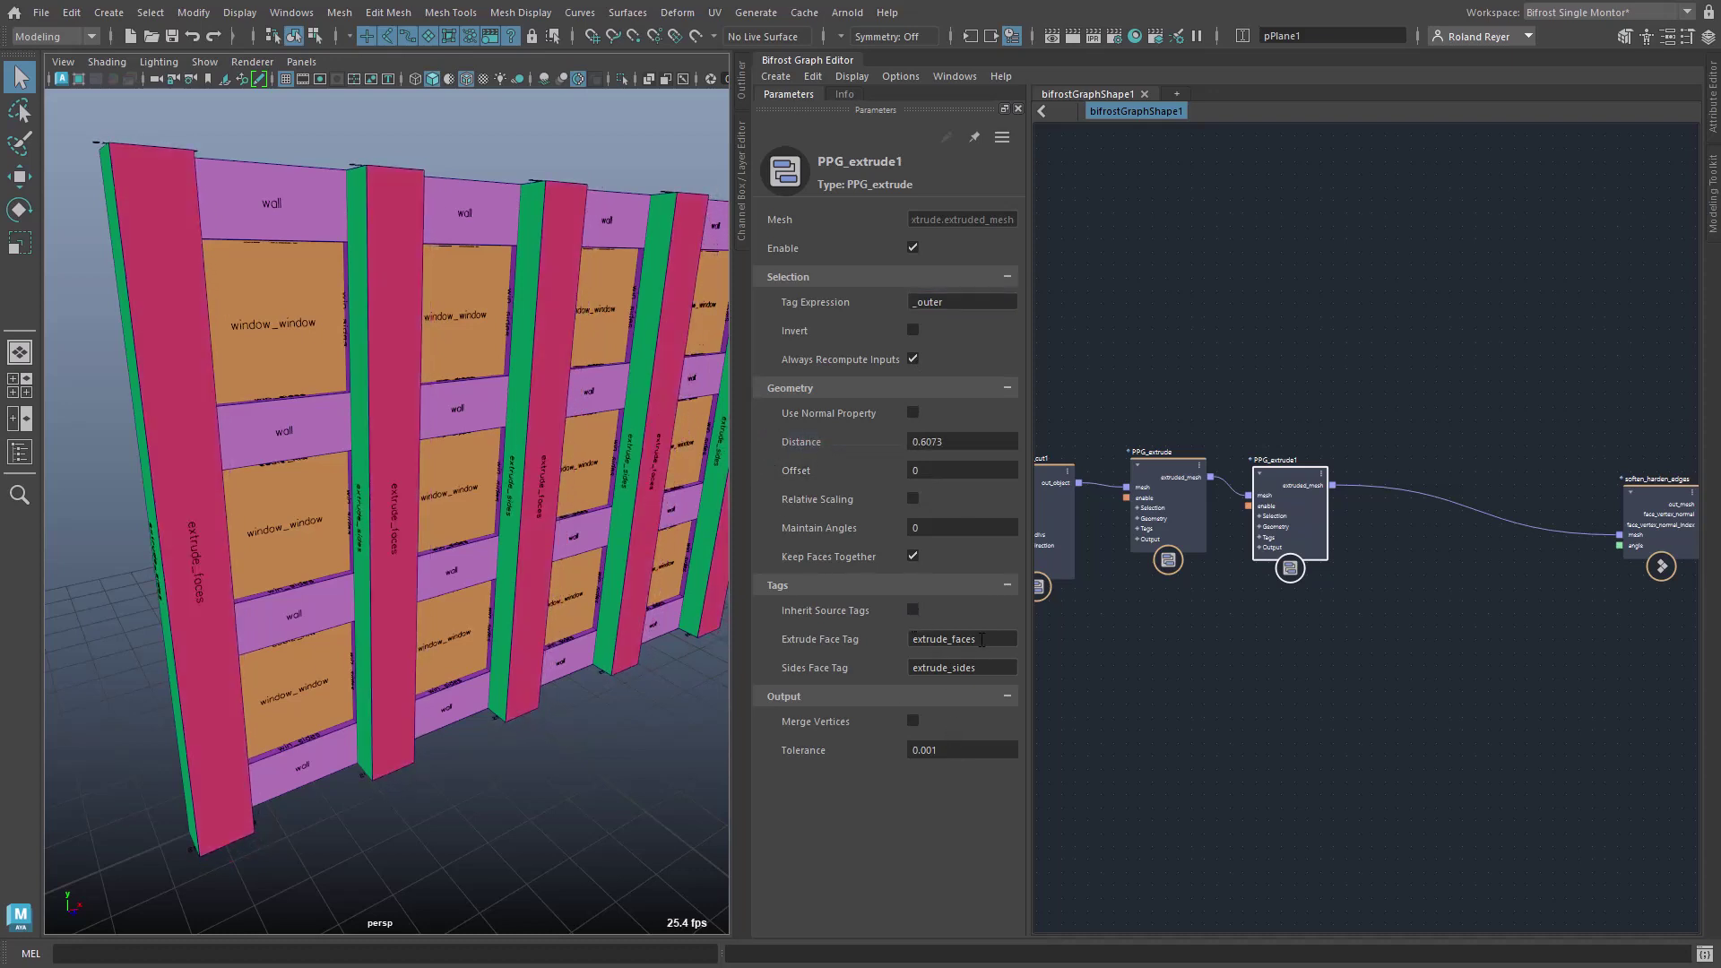
pyautogui.doubleClick(938, 639)
pyautogui.write('column')
pyautogui.press('Tab')
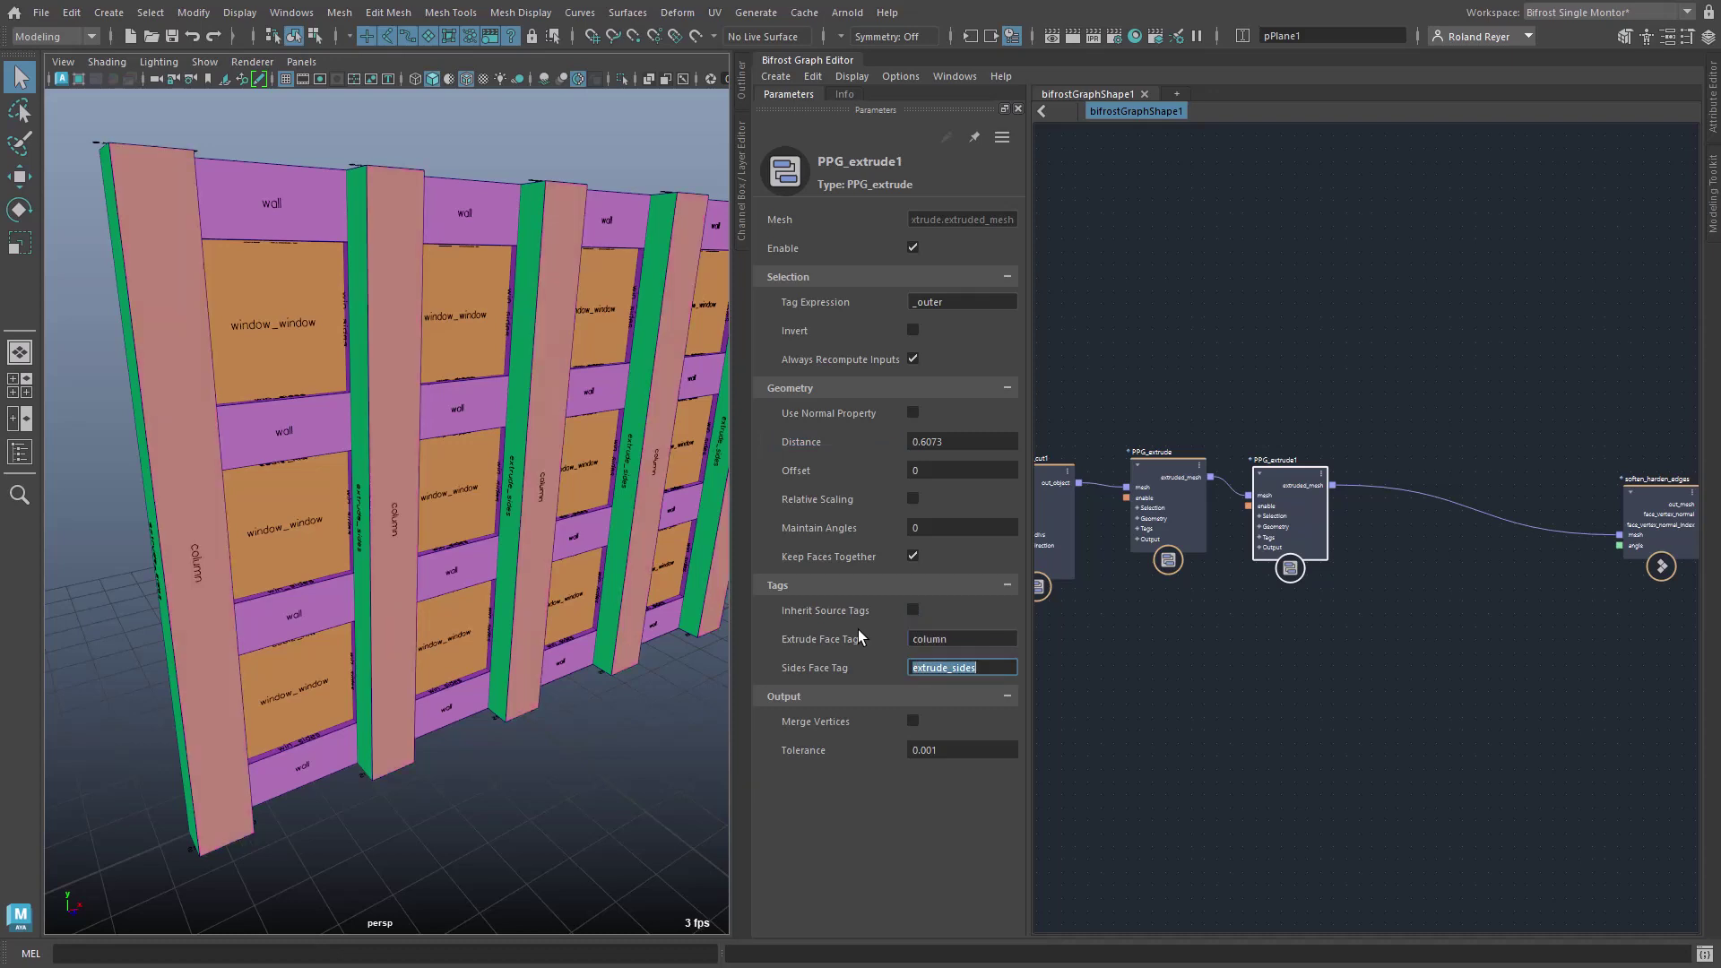
pyautogui.write('column_sides')
pyautogui.press('Return')
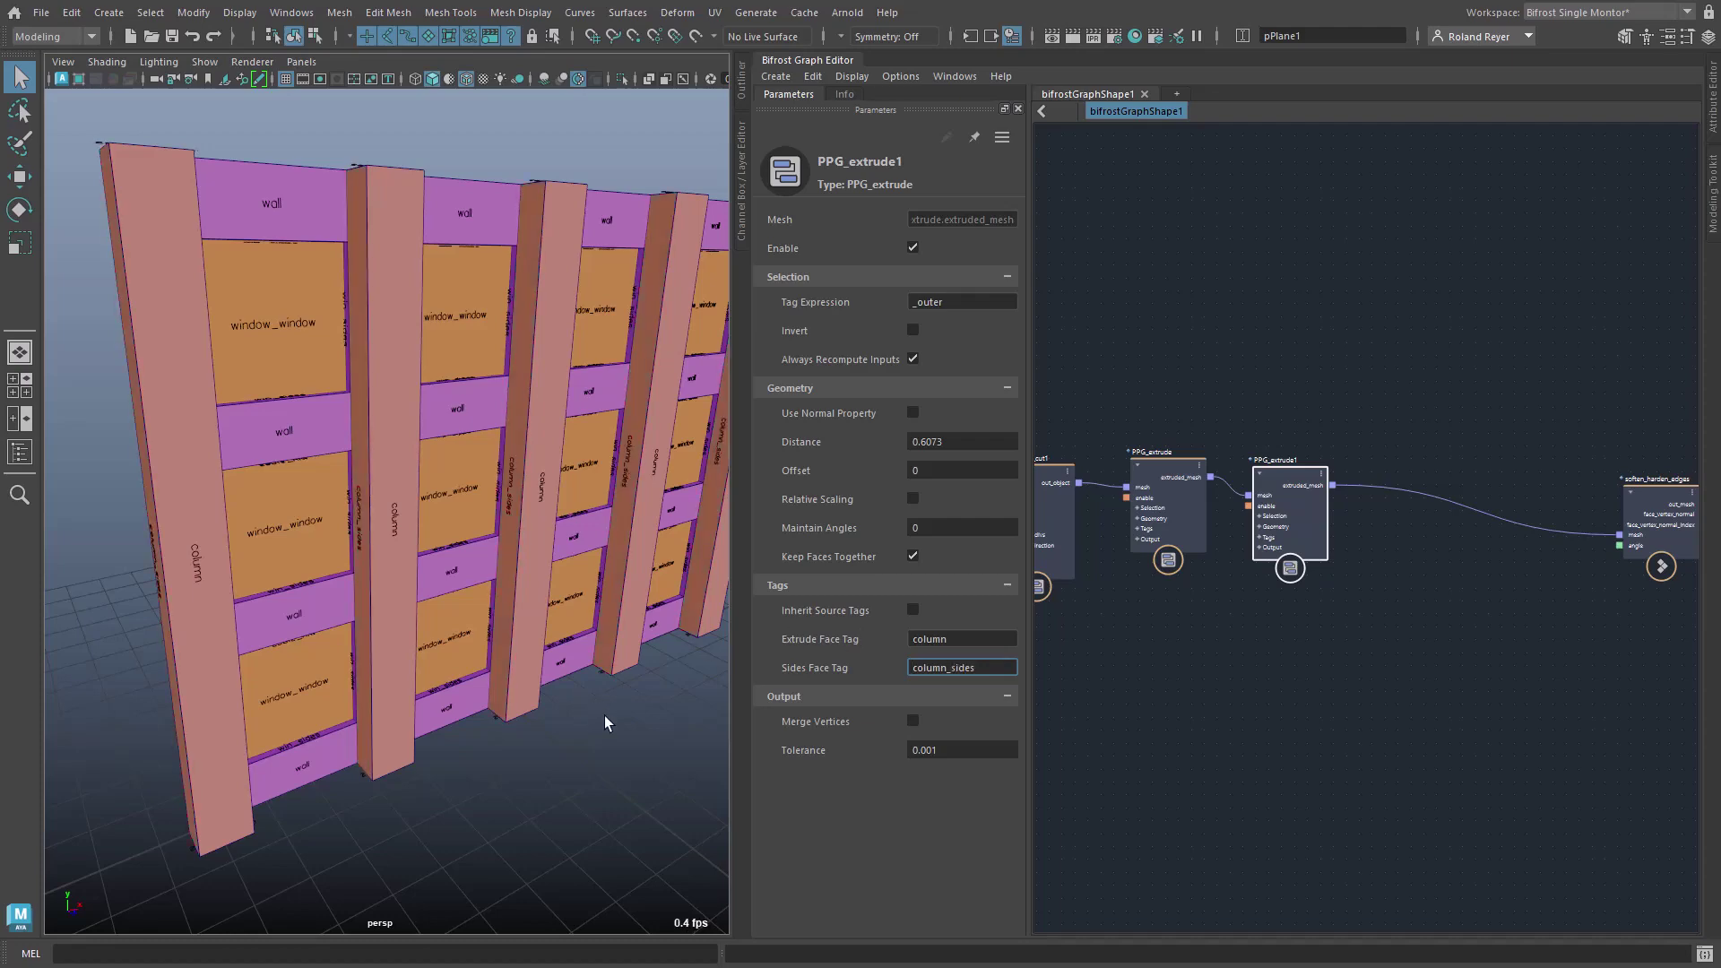
# Try a column extrusion distance of about 0.48 on PPG_extrude1
pyautogui.keyDown('alt'); pyautogui.moveTo(604, 715); pyautogui.dragTo(647, 686, button='right'); pyautogui.keyUp('alt')
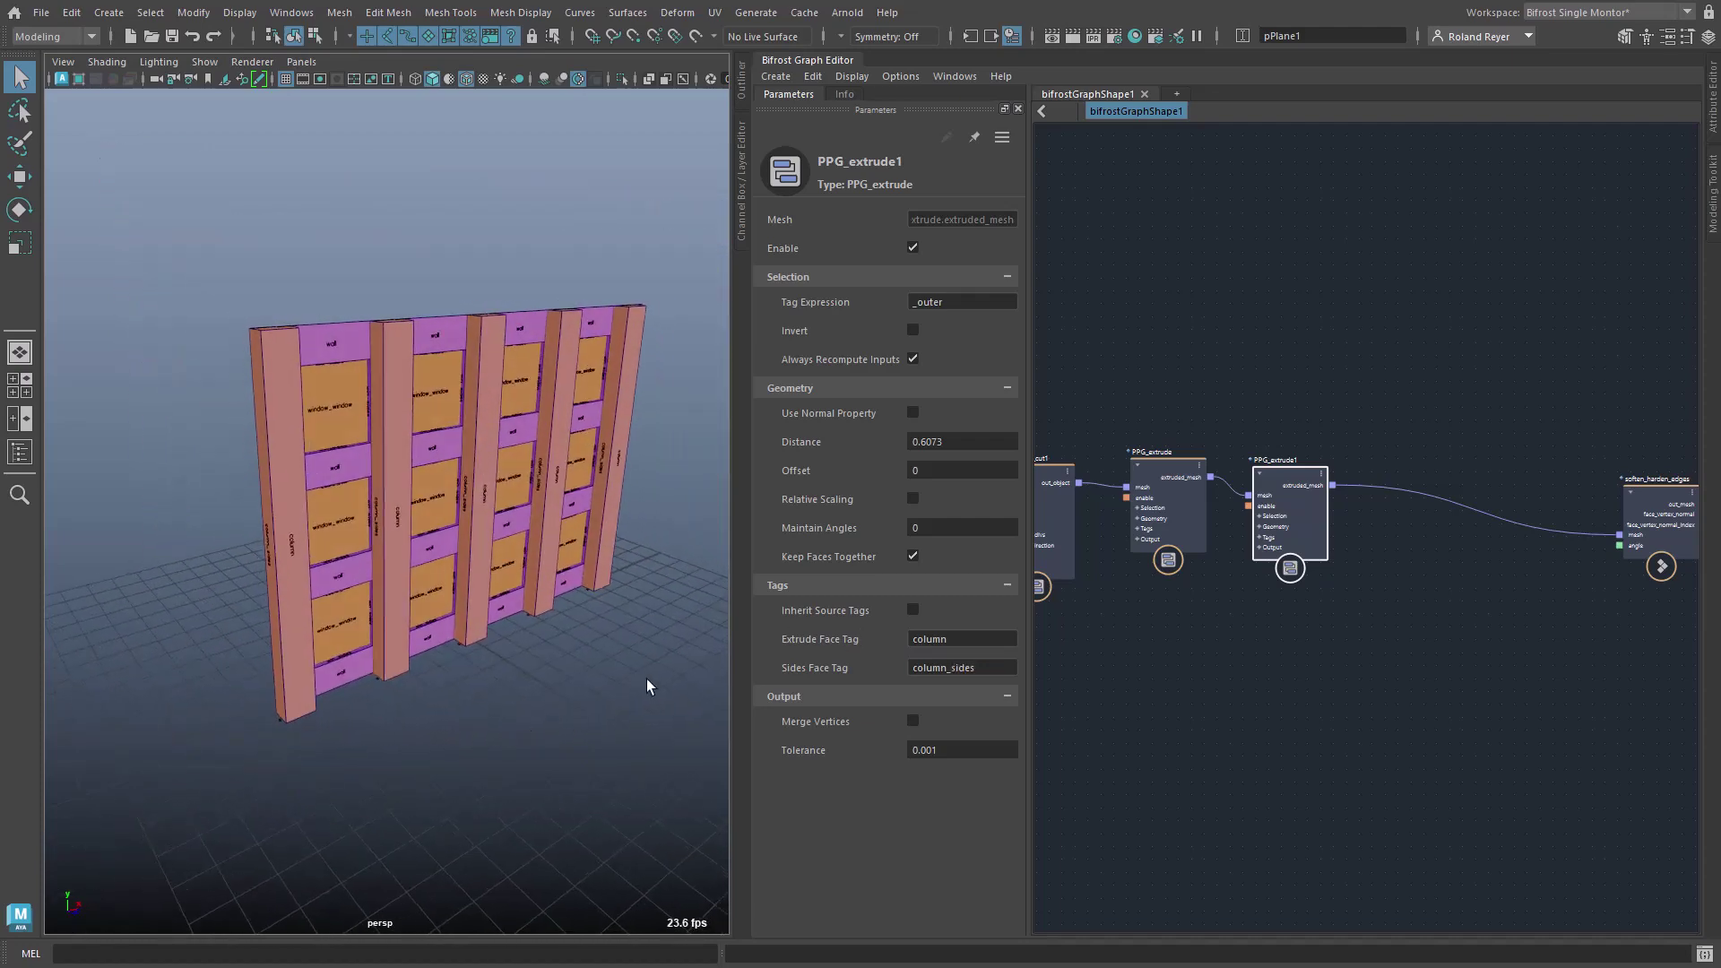
pyautogui.moveTo(846, 442); pyautogui.dragTo(804, 444)
pyautogui.keyDown('alt'); pyautogui.moveTo(512, 745); pyautogui.dragTo(543, 699); pyautogui.keyUp('alt')
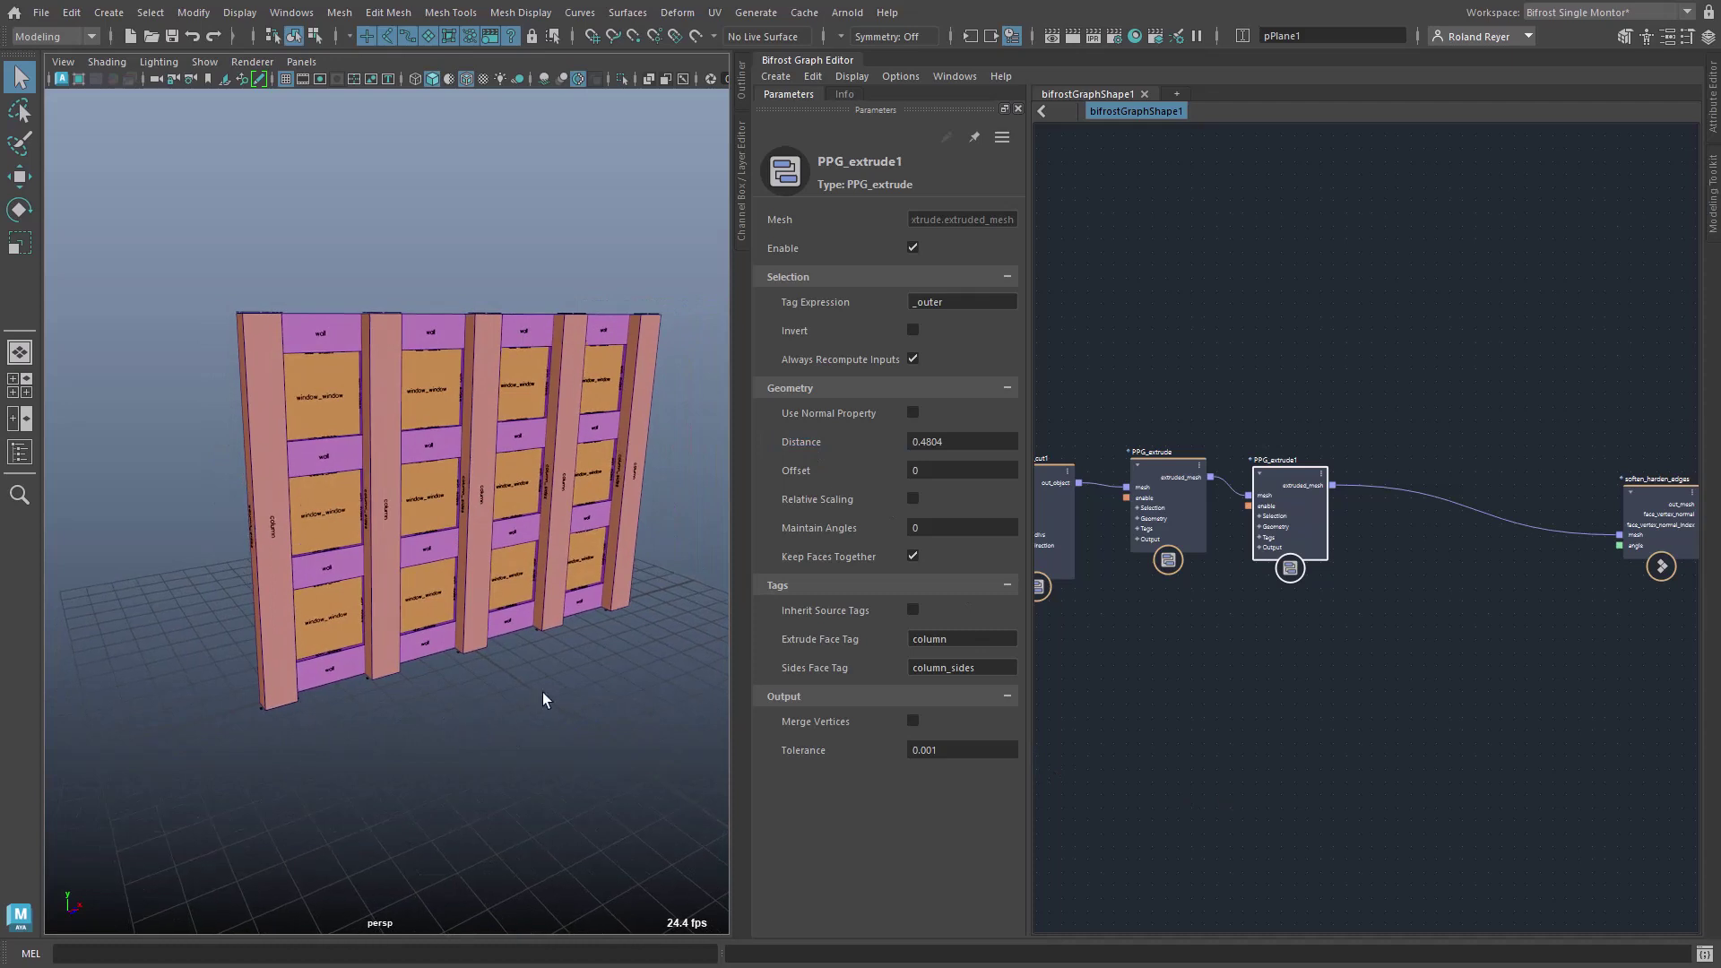
# Select the hidden source plane pPlane1 and scale it up in both width and height
pyautogui.click(743, 87)
pyautogui.click(708, 185)
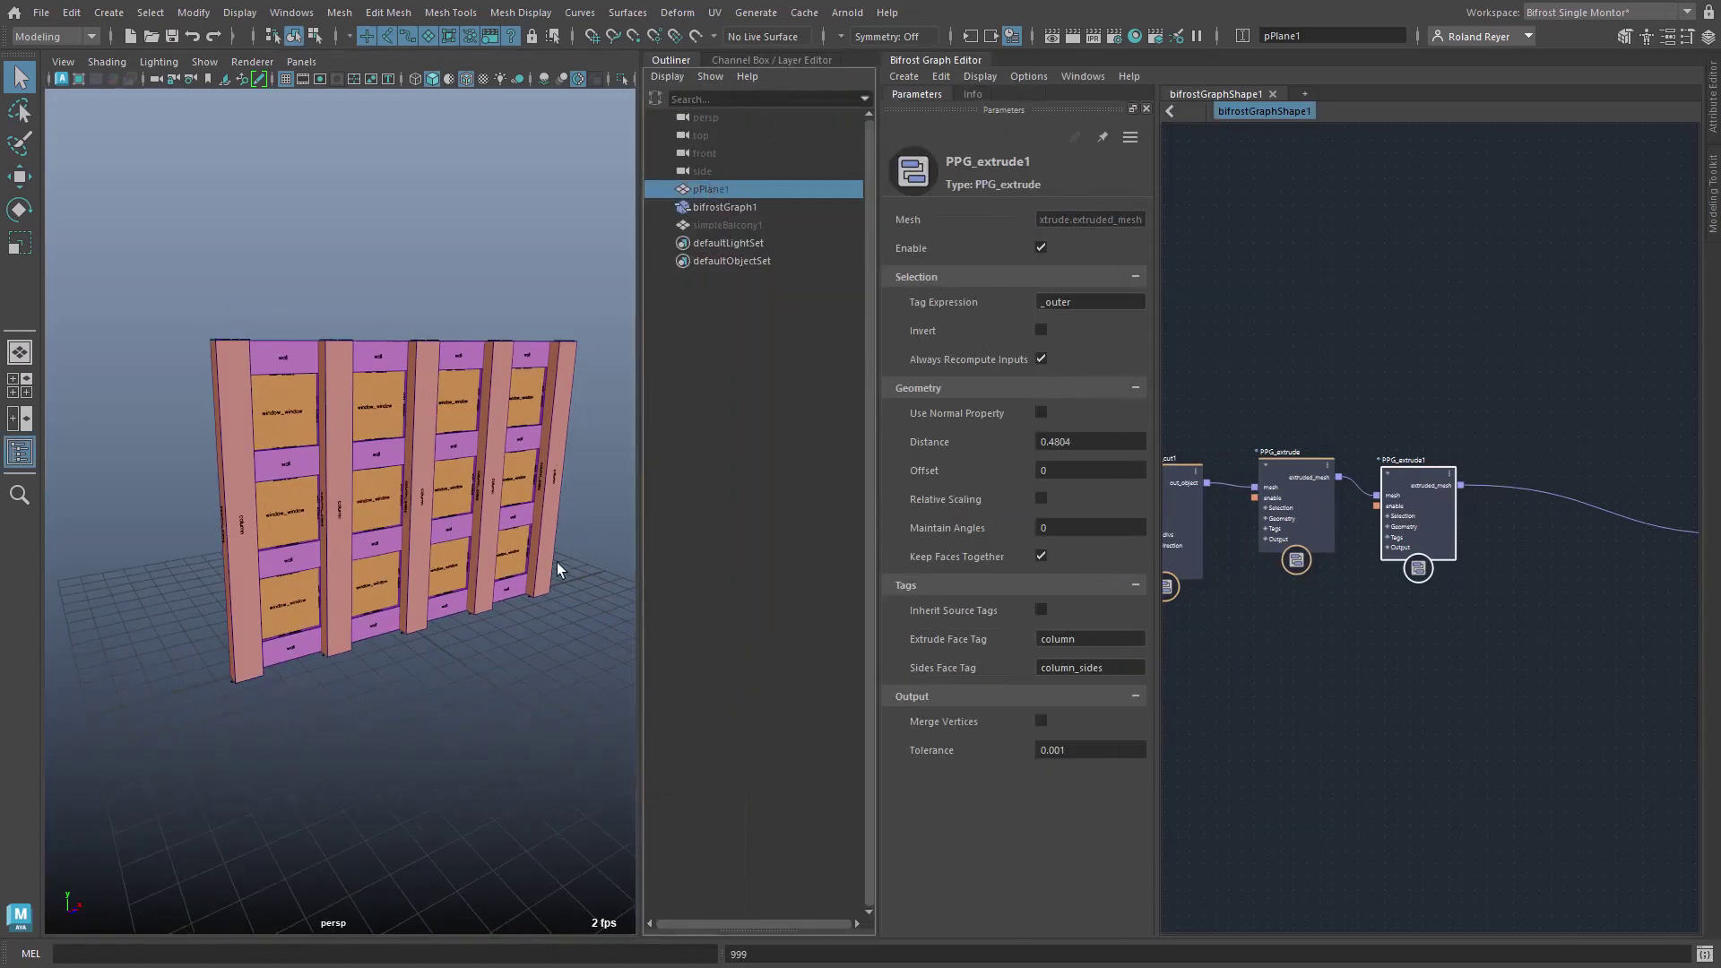
pyautogui.keyDown('alt'); pyautogui.moveTo(484, 640); pyautogui.dragTo(492, 642); pyautogui.keyUp('alt')
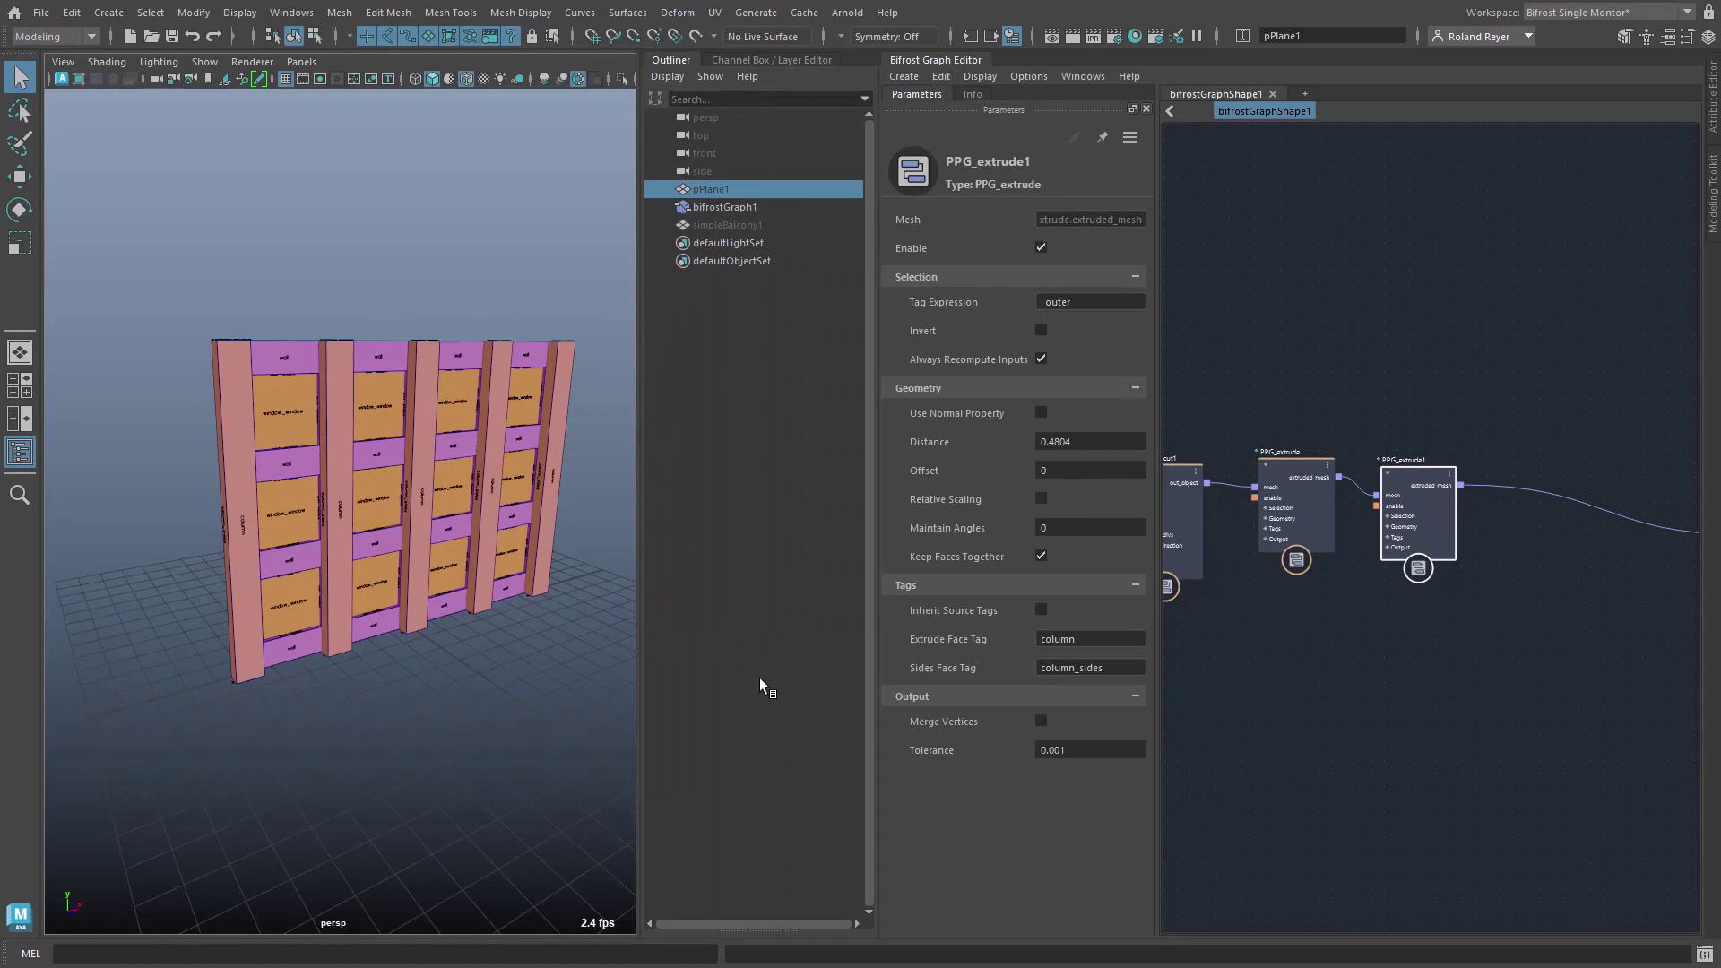
pyautogui.click(671, 60)
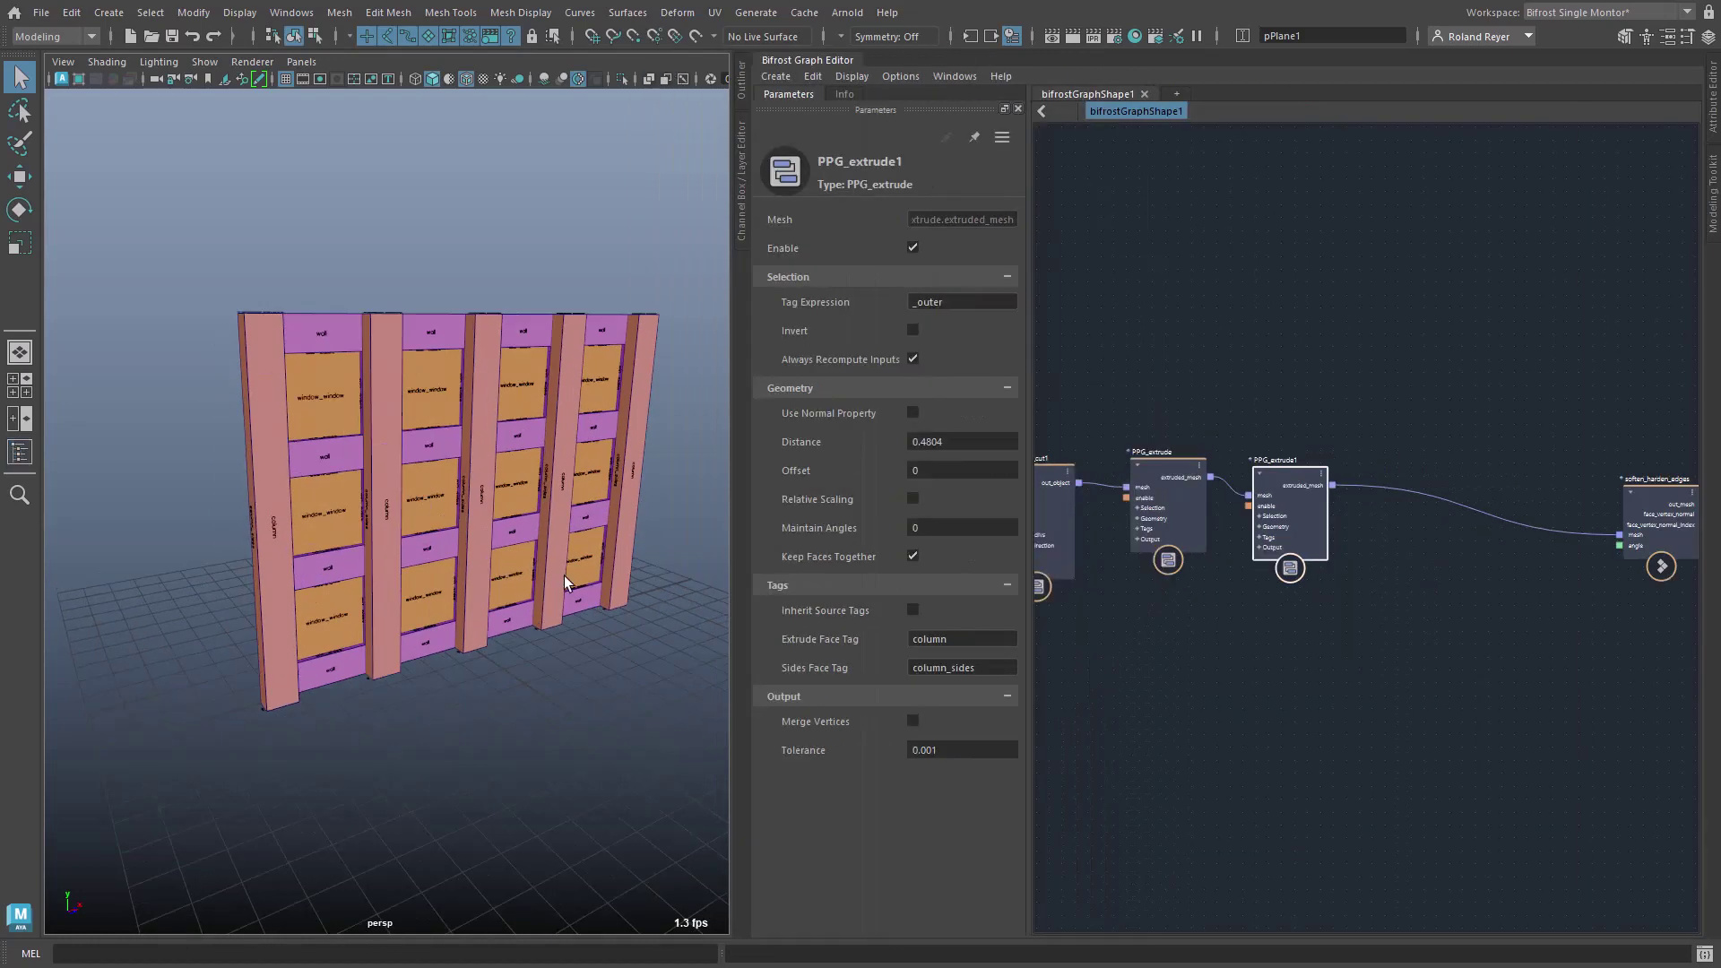
pyautogui.press('r')
pyautogui.moveTo(533, 631); pyautogui.dragTo(578, 622)
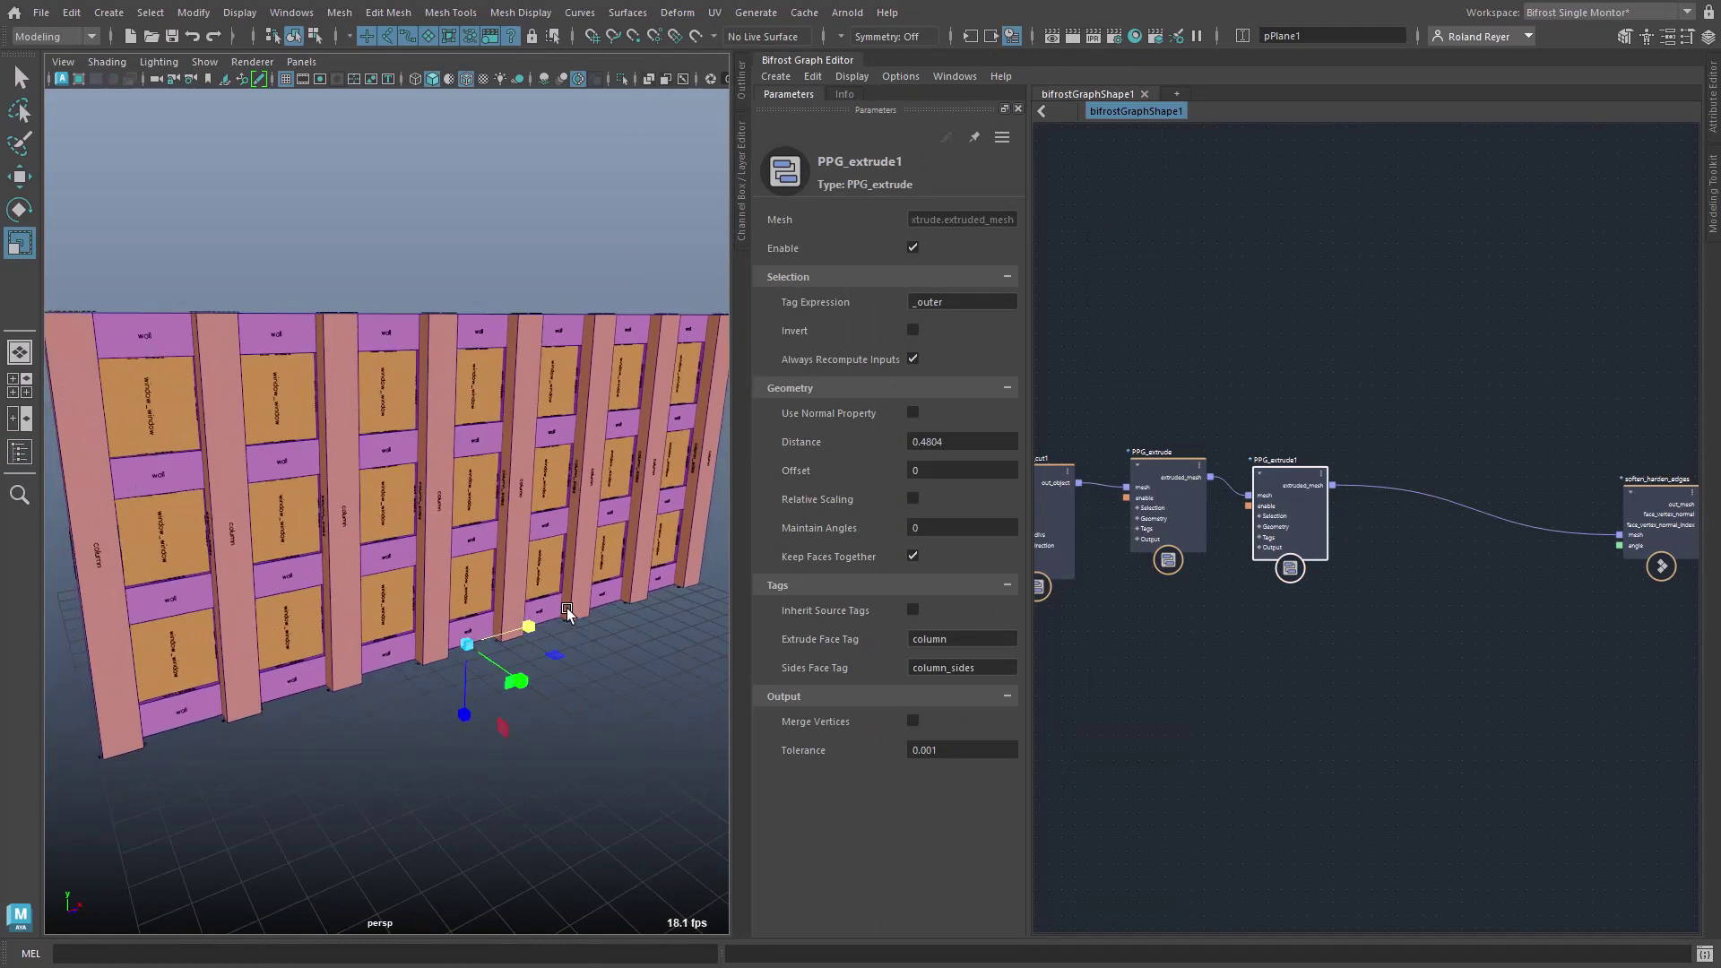
pyautogui.moveTo(466, 719); pyautogui.dragTo(477, 796)
pyautogui.keyDown('alt'); pyautogui.moveTo(666, 761); pyautogui.dragTo(485, 796, button='right'); pyautogui.keyUp('alt')
pyautogui.keyDown('alt'); pyautogui.moveTo(485, 796); pyautogui.dragTo(514, 862, button='middle'); pyautogui.keyUp('alt')
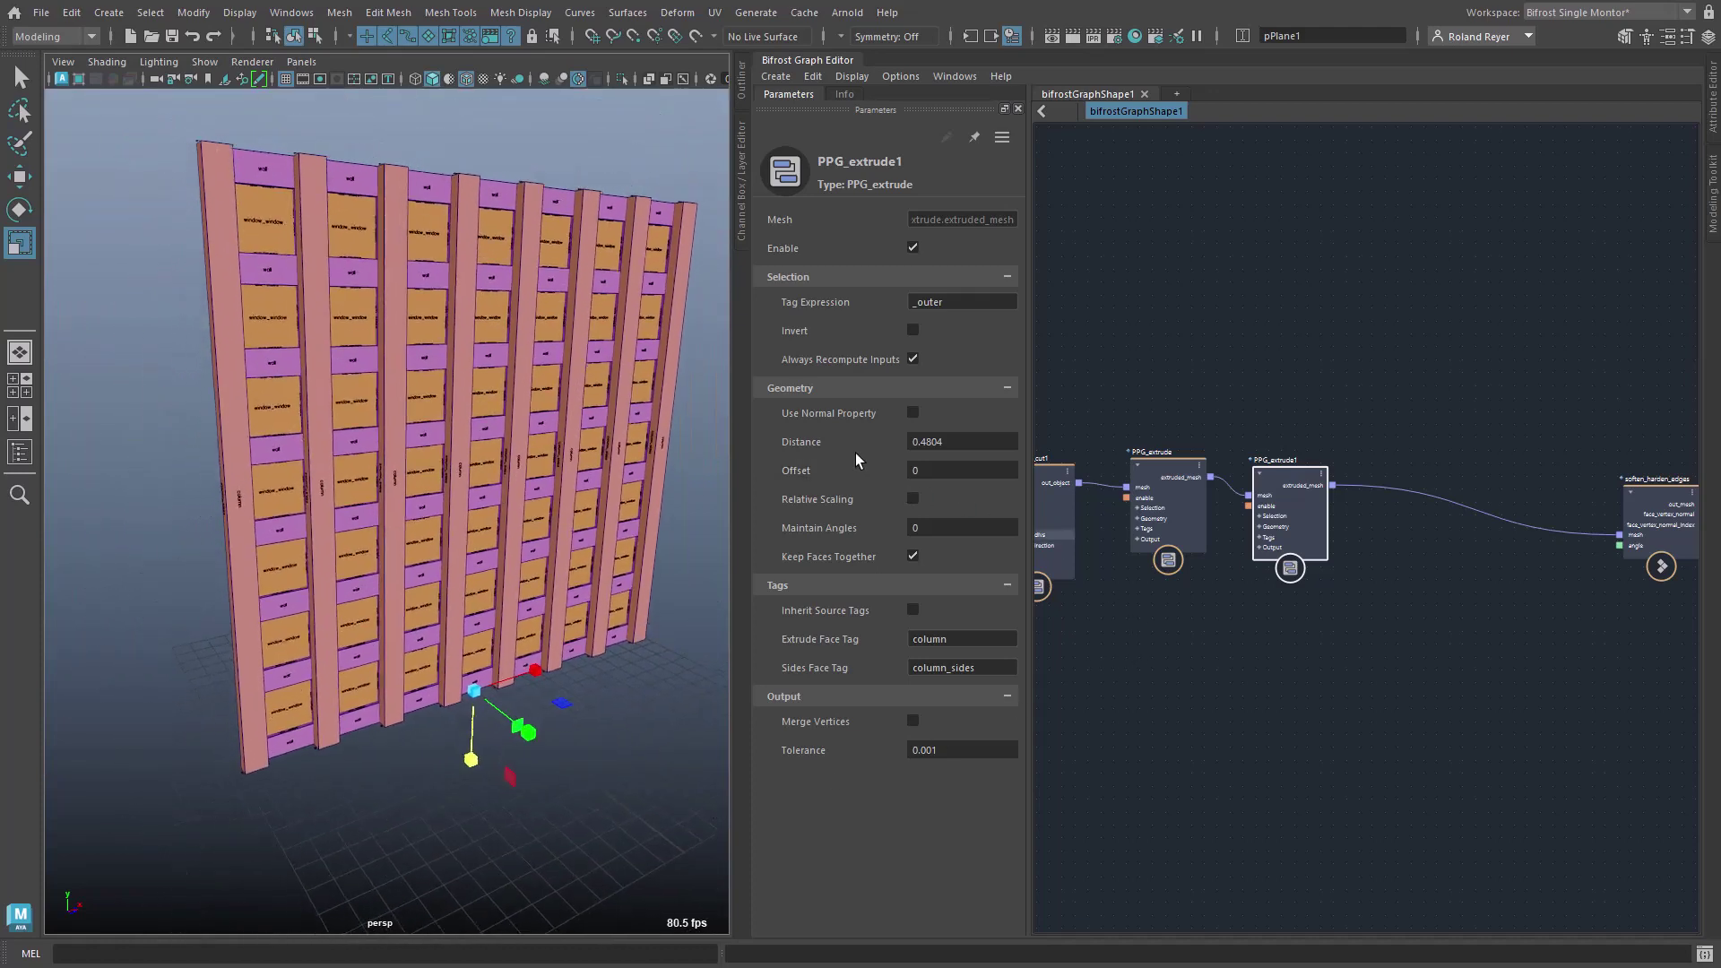
# Try a column extrusion distance of about 0.6 on PPG_extrude1 and inspect the facade from several angles
pyautogui.moveTo(832, 443); pyautogui.dragTo(874, 456)
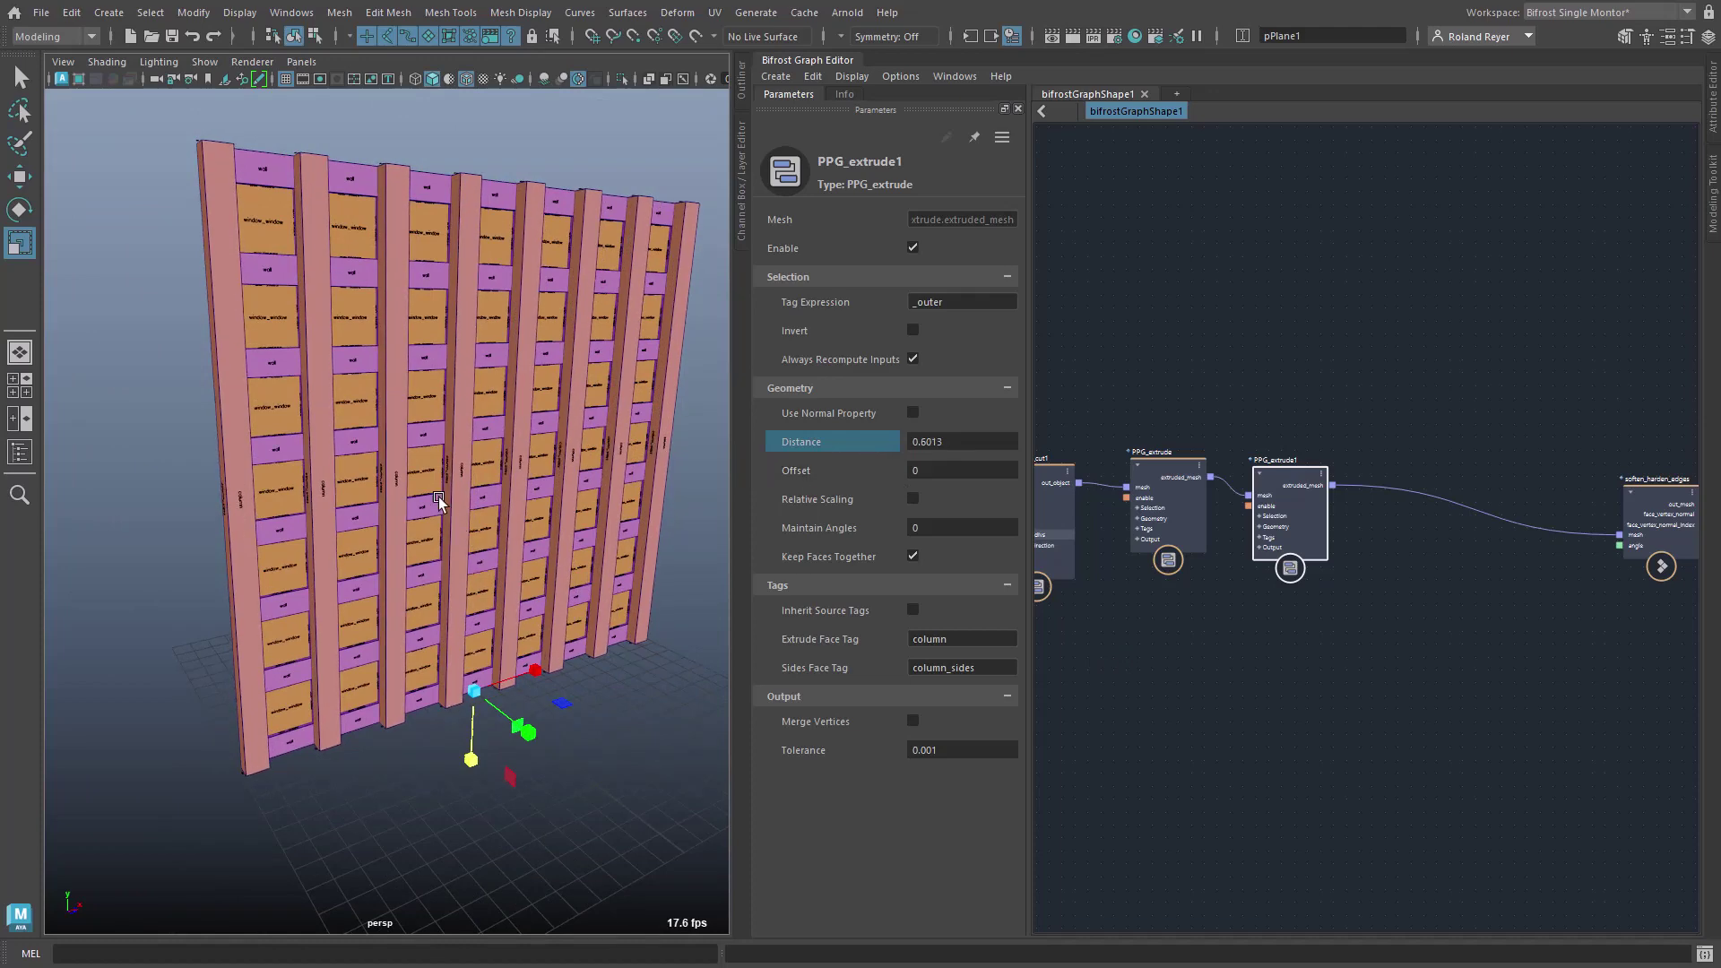
pyautogui.keyDown('alt'); pyautogui.moveTo(439, 500); pyautogui.dragTo(337, 499); pyautogui.keyUp('alt')
pyautogui.keyDown('alt'); pyautogui.moveTo(297, 743); pyautogui.dragTo(362, 772); pyautogui.keyUp('alt')
pyautogui.keyDown('alt'); pyautogui.moveTo(386, 594); pyautogui.dragTo(400, 758, button='middle'); pyautogui.keyUp('alt')
pyautogui.keyDown('alt'); pyautogui.moveTo(244, 719); pyautogui.dragTo(373, 728, button='right'); pyautogui.keyUp('alt')
pyautogui.keyDown('alt'); pyautogui.moveTo(373, 724); pyautogui.dragTo(487, 683); pyautogui.keyUp('alt')
pyautogui.keyDown('alt'); pyautogui.moveTo(487, 683); pyautogui.dragTo(403, 681, button='right'); pyautogui.keyUp('alt')
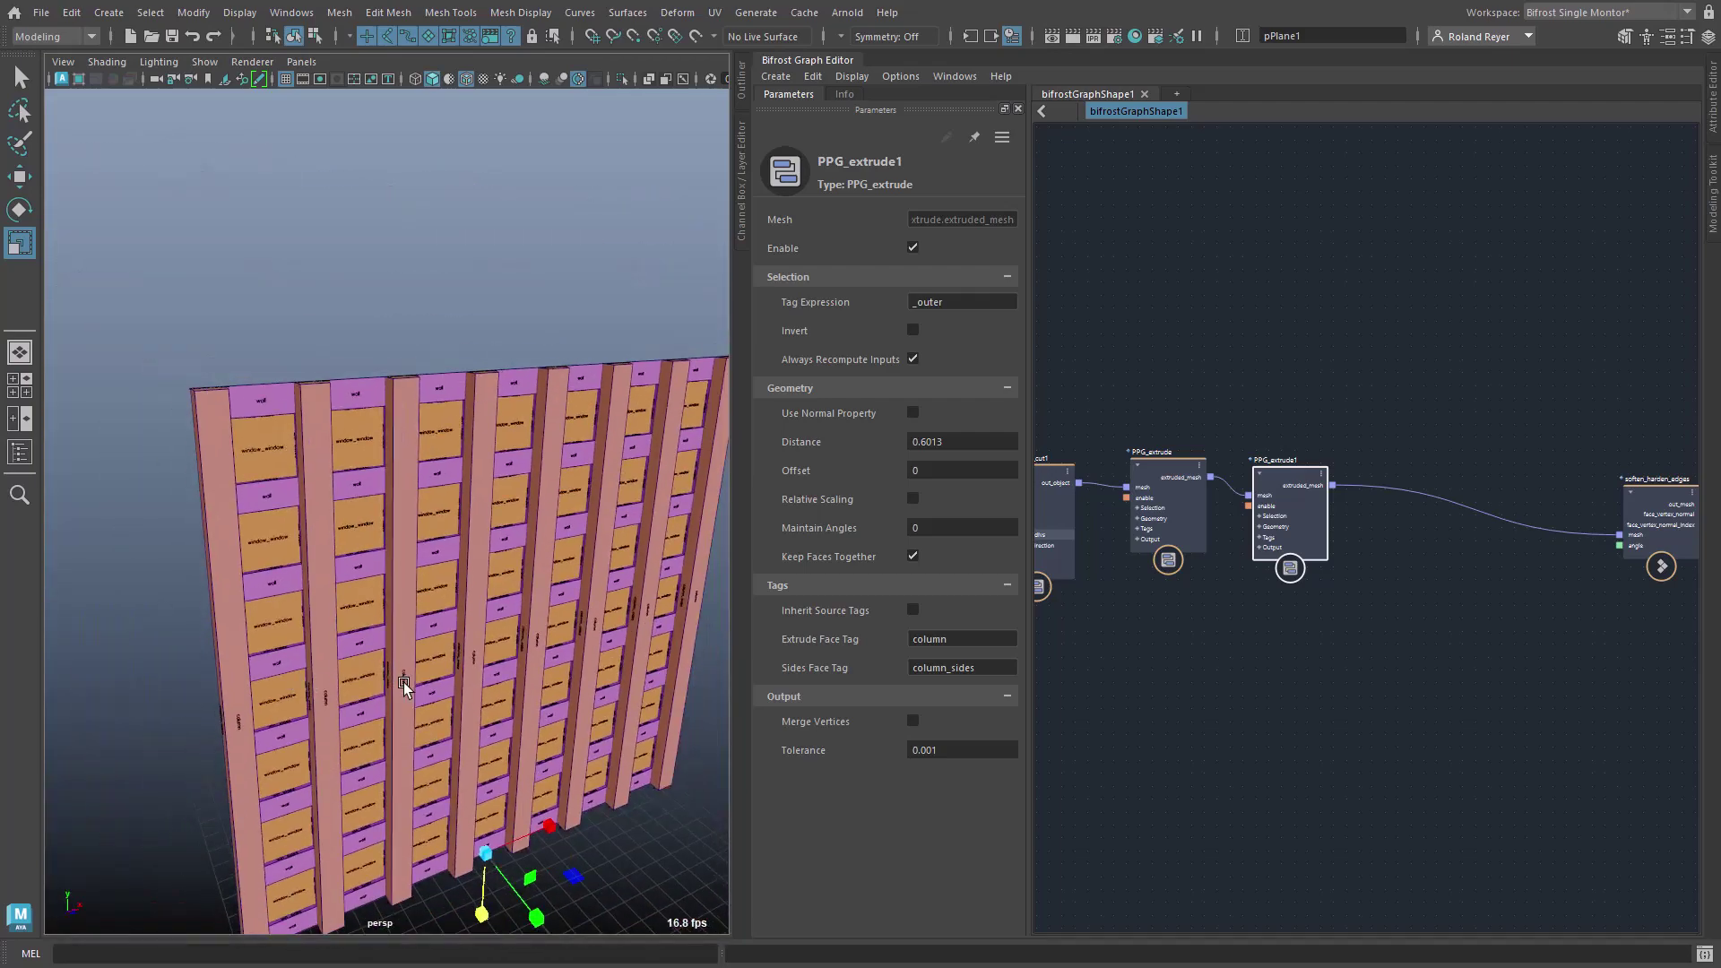
# Set PPG_extrude1's distance to about 0.3 for shallower columns and check the whole facade
pyautogui.moveTo(854, 442); pyautogui.dragTo(727, 442)
pyautogui.keyDown('alt'); pyautogui.moveTo(493, 750); pyautogui.dragTo(524, 690); pyautogui.keyUp('alt')
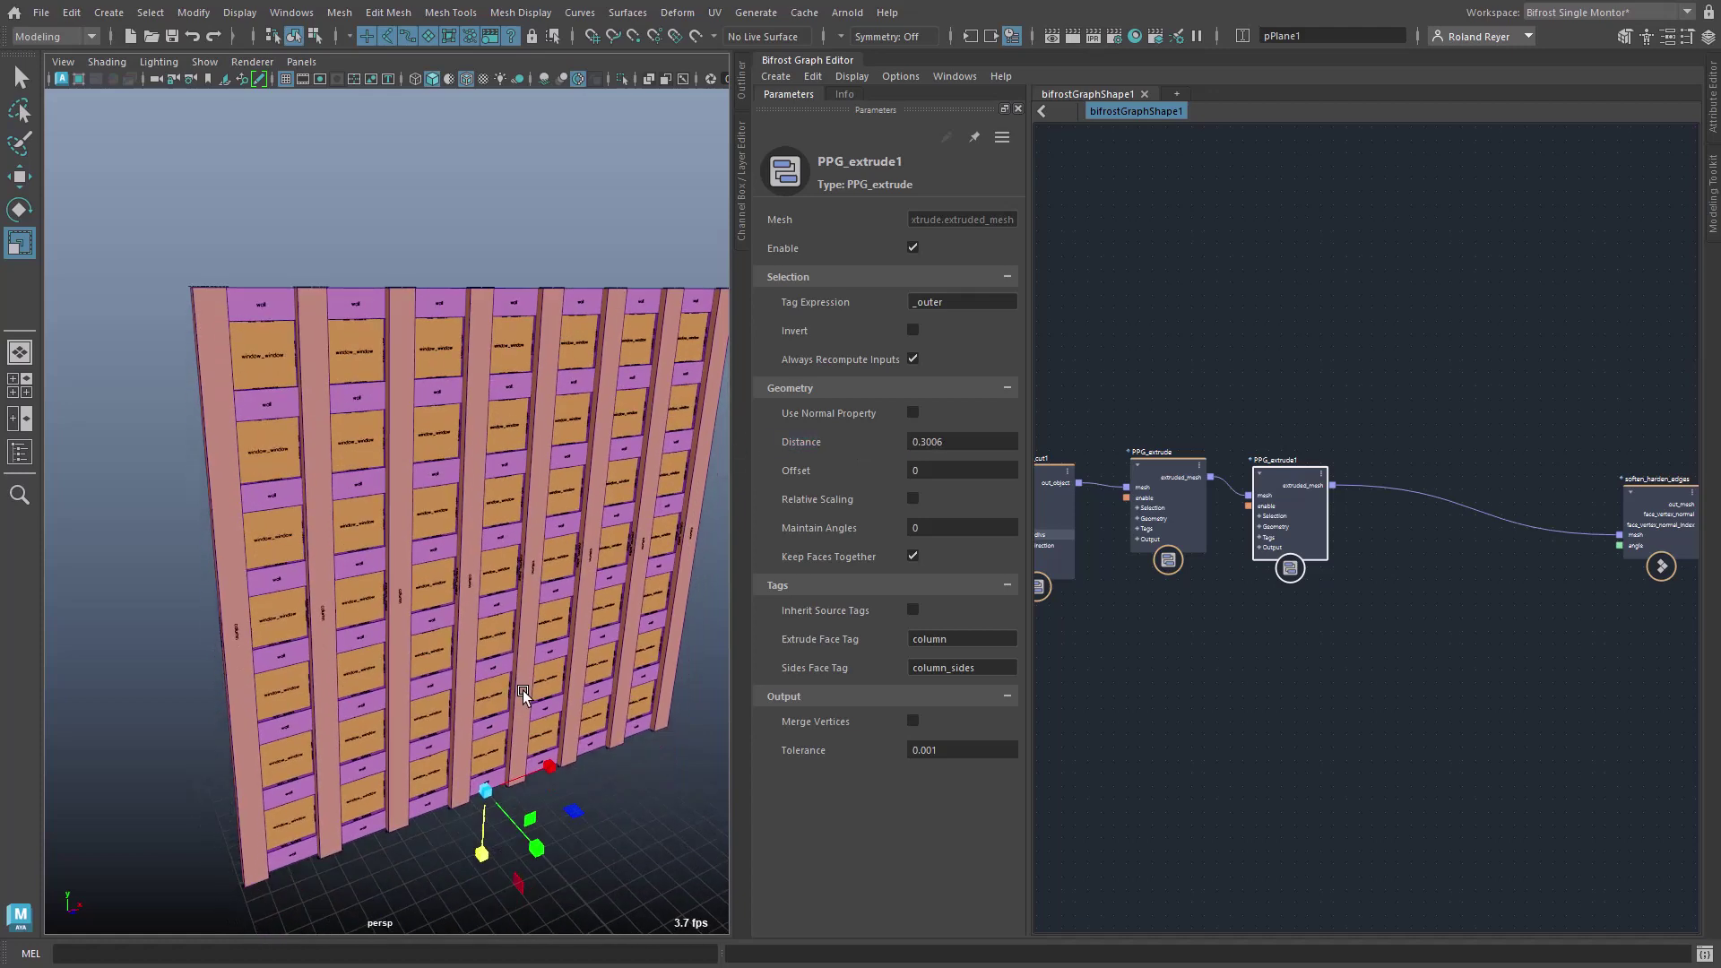
pyautogui.keyDown('alt'); pyautogui.moveTo(547, 685); pyautogui.dragTo(531, 687, button='right'); pyautogui.keyUp('alt')
pyautogui.keyDown('alt'); pyautogui.moveTo(531, 686); pyautogui.dragTo(460, 643); pyautogui.keyUp('alt')
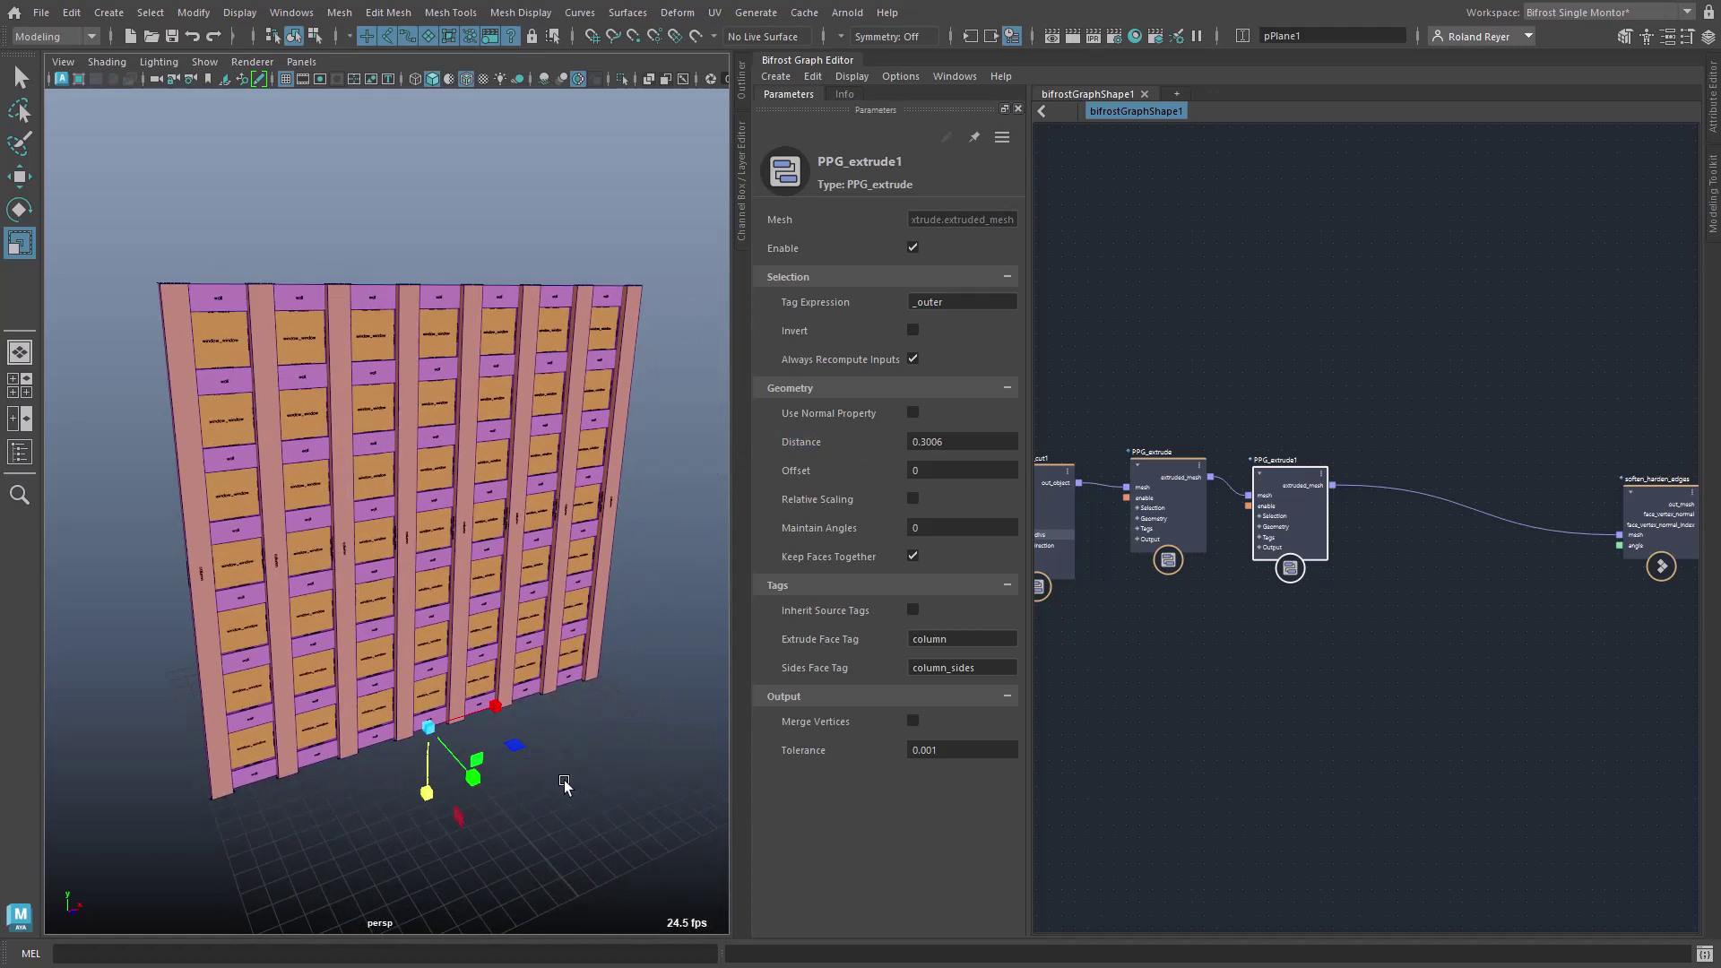
# Scale pPlane1 down in height and width to make the facade smaller
pyautogui.moveTo(426, 792); pyautogui.dragTo(487, 712)
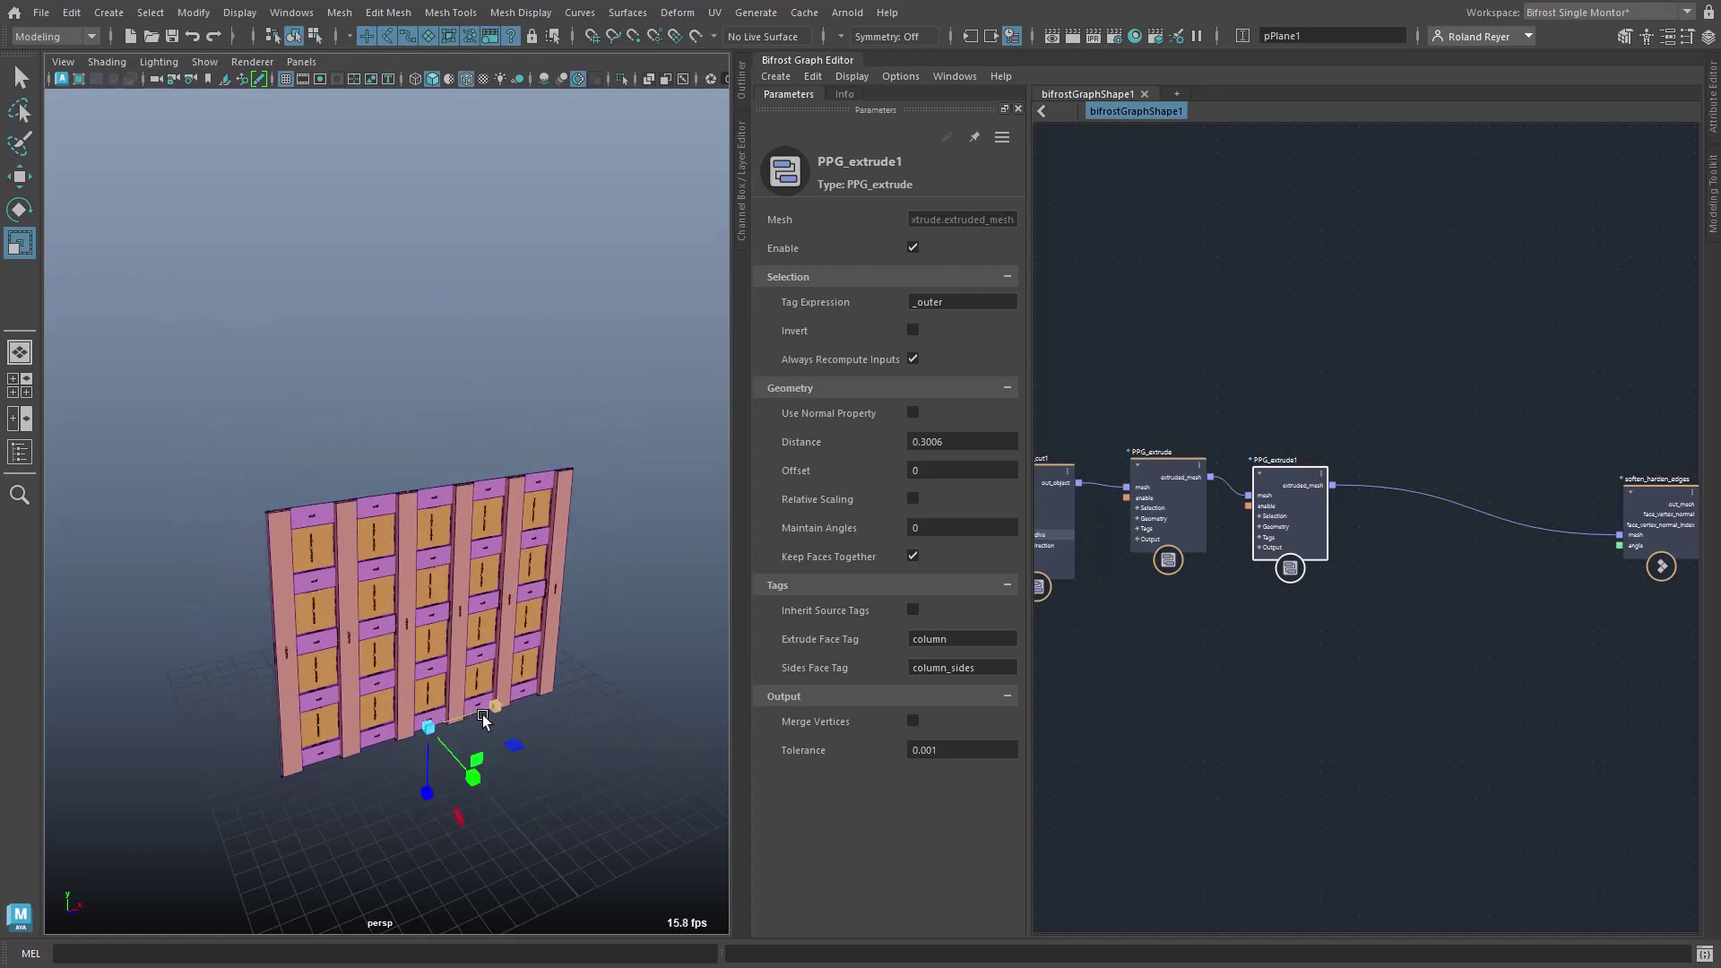
pyautogui.keyDown('alt'); pyautogui.moveTo(538, 780); pyautogui.dragTo(514, 742, button='middle'); pyautogui.keyUp('alt')
pyautogui.keyDown('alt'); pyautogui.moveTo(514, 742); pyautogui.dragTo(526, 718); pyautogui.keyUp('alt')
pyautogui.moveTo(446, 671); pyautogui.dragTo(439, 669)
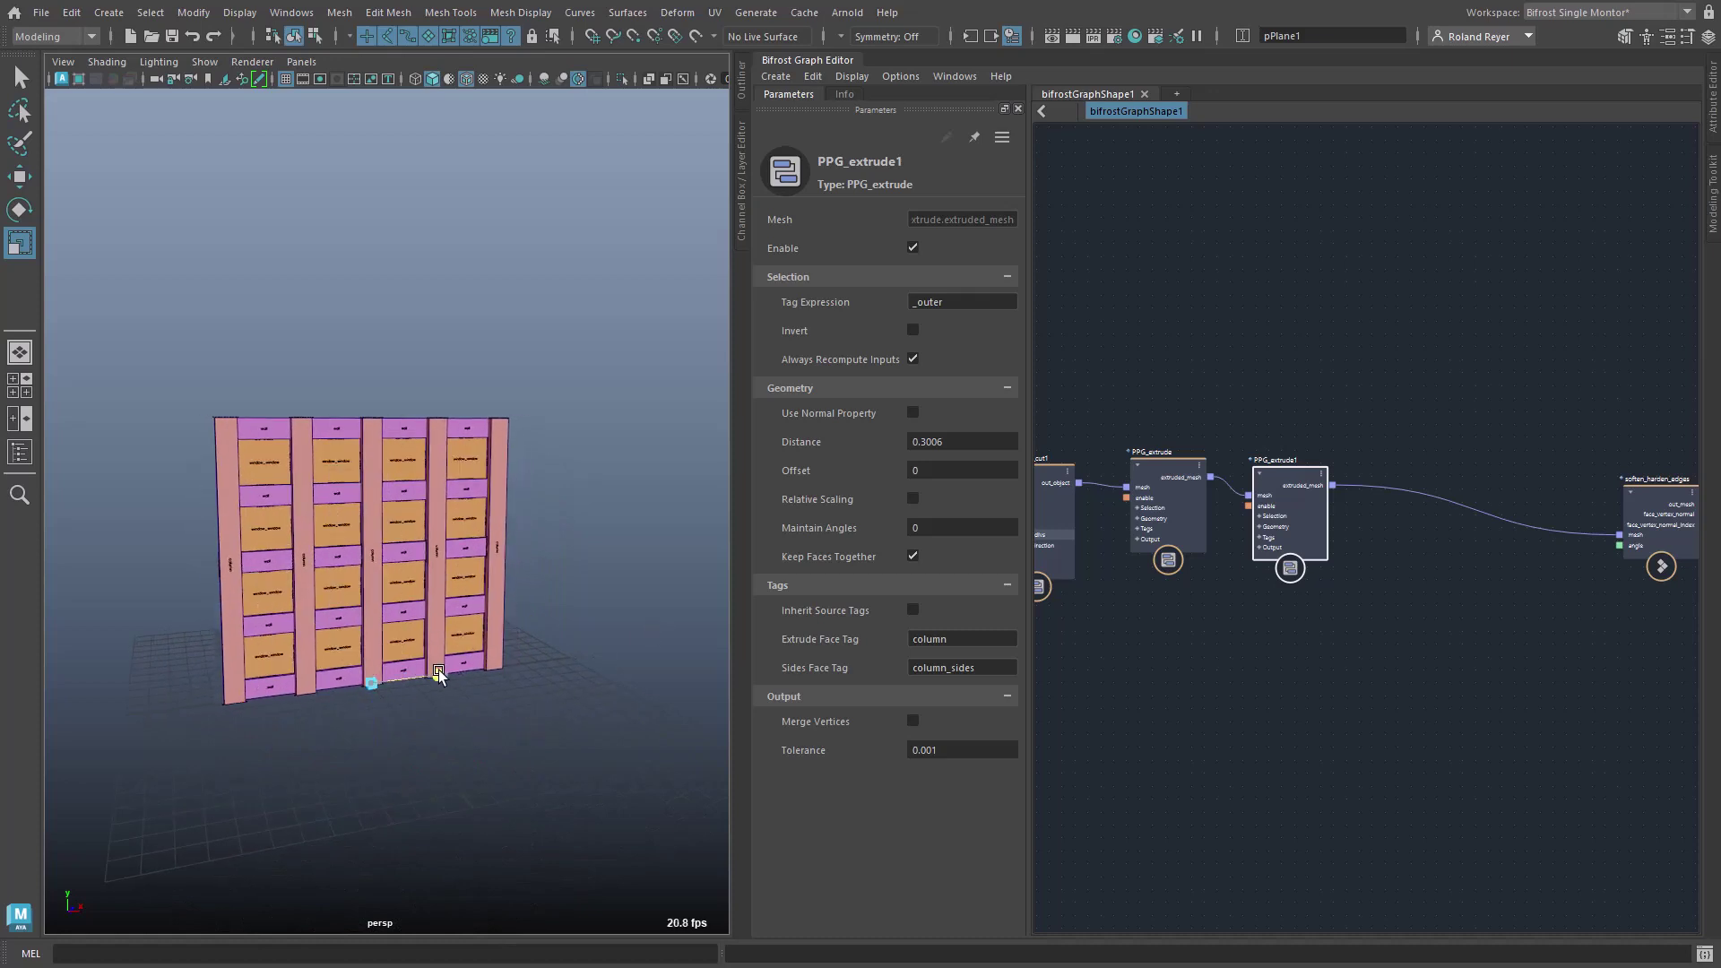
# Unhide the simpleBalcony1 mesh and view it beside the facade
pyautogui.click(743, 74)
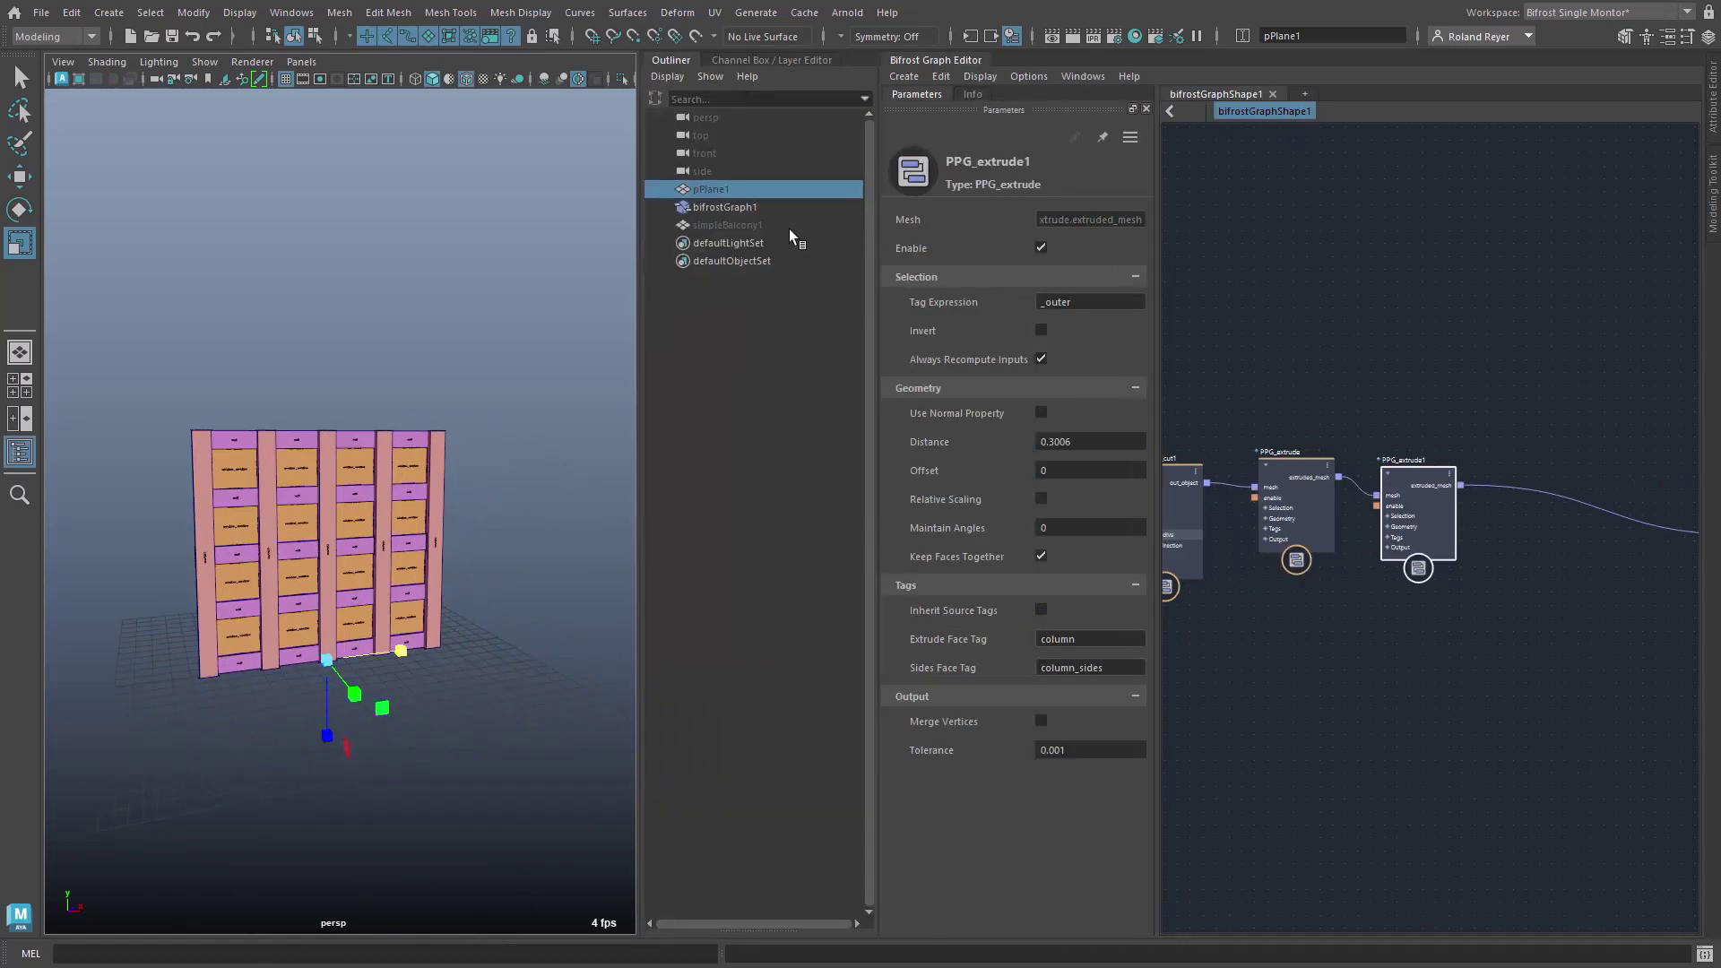
pyautogui.click(756, 226)
pyautogui.press('h')
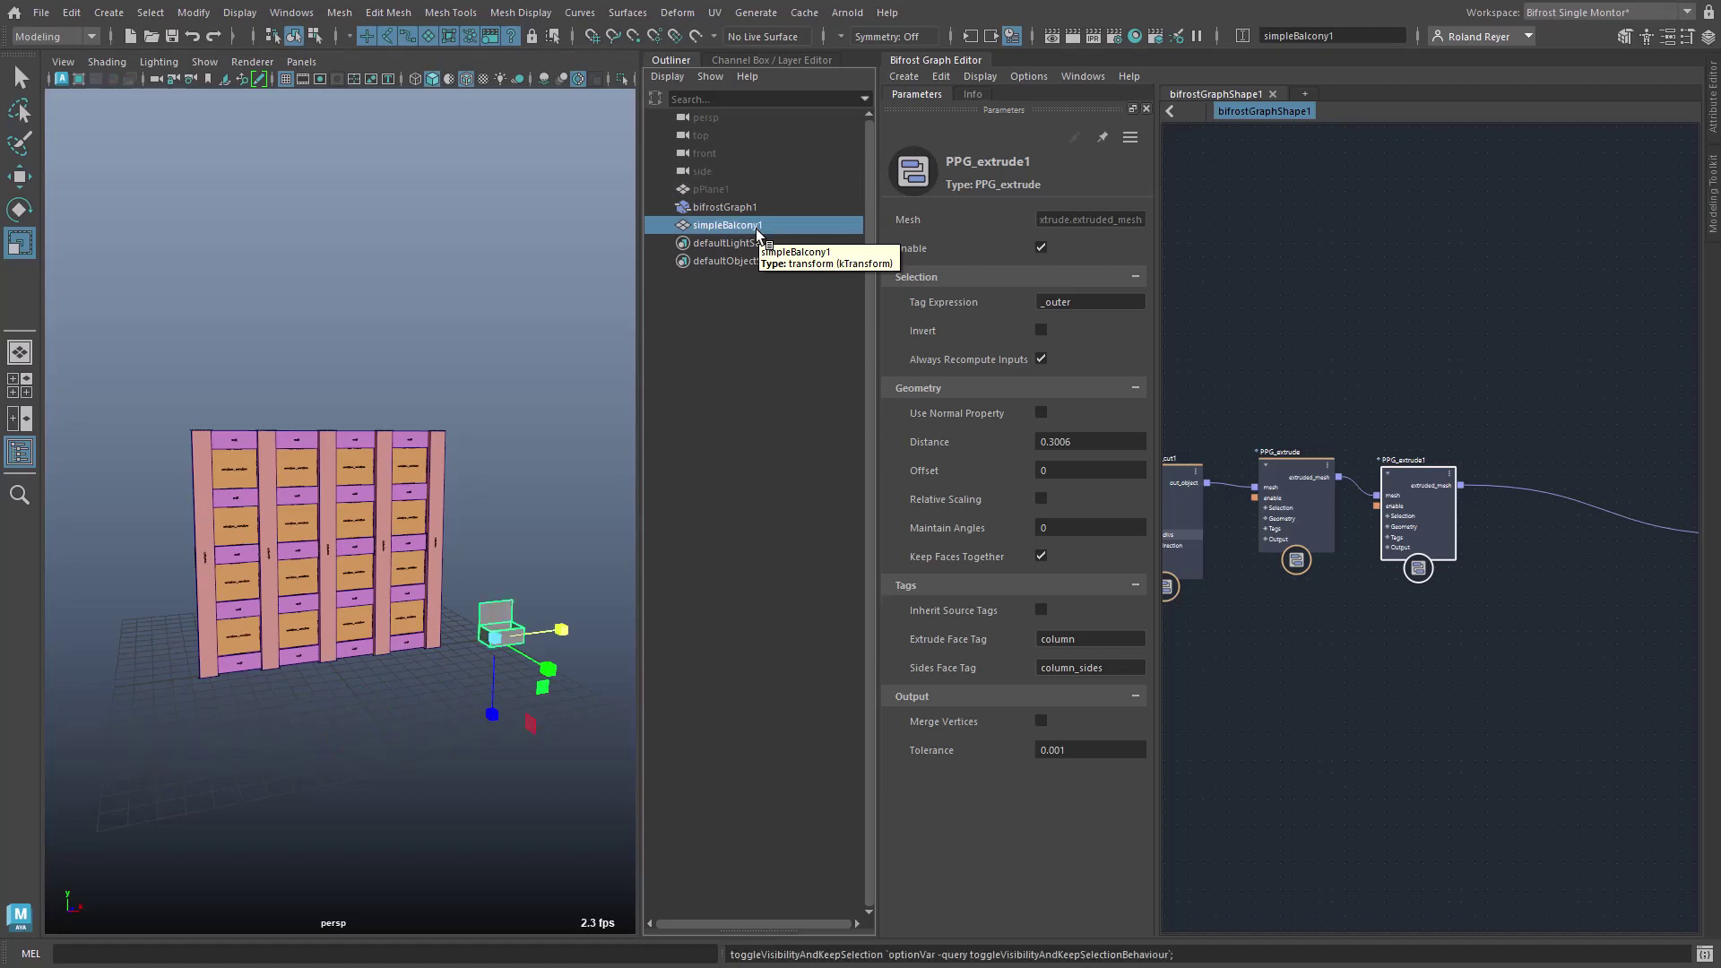
pyautogui.moveTo(446, 701)
pyautogui.keyDown('alt'); pyautogui.mouseDown()
pyautogui.moveTo(499, 730)
pyautogui.moveTo(435, 731)
pyautogui.mouseUp(); pyautogui.keyUp('alt')
pyautogui.keyDown('alt'); pyautogui.moveTo(435, 731); pyautogui.dragTo(573, 757, button='right'); pyautogui.keyUp('alt')
pyautogui.keyDown('alt'); pyautogui.moveTo(466, 704); pyautogui.dragTo(314, 520, button='middle'); pyautogui.keyUp('alt')
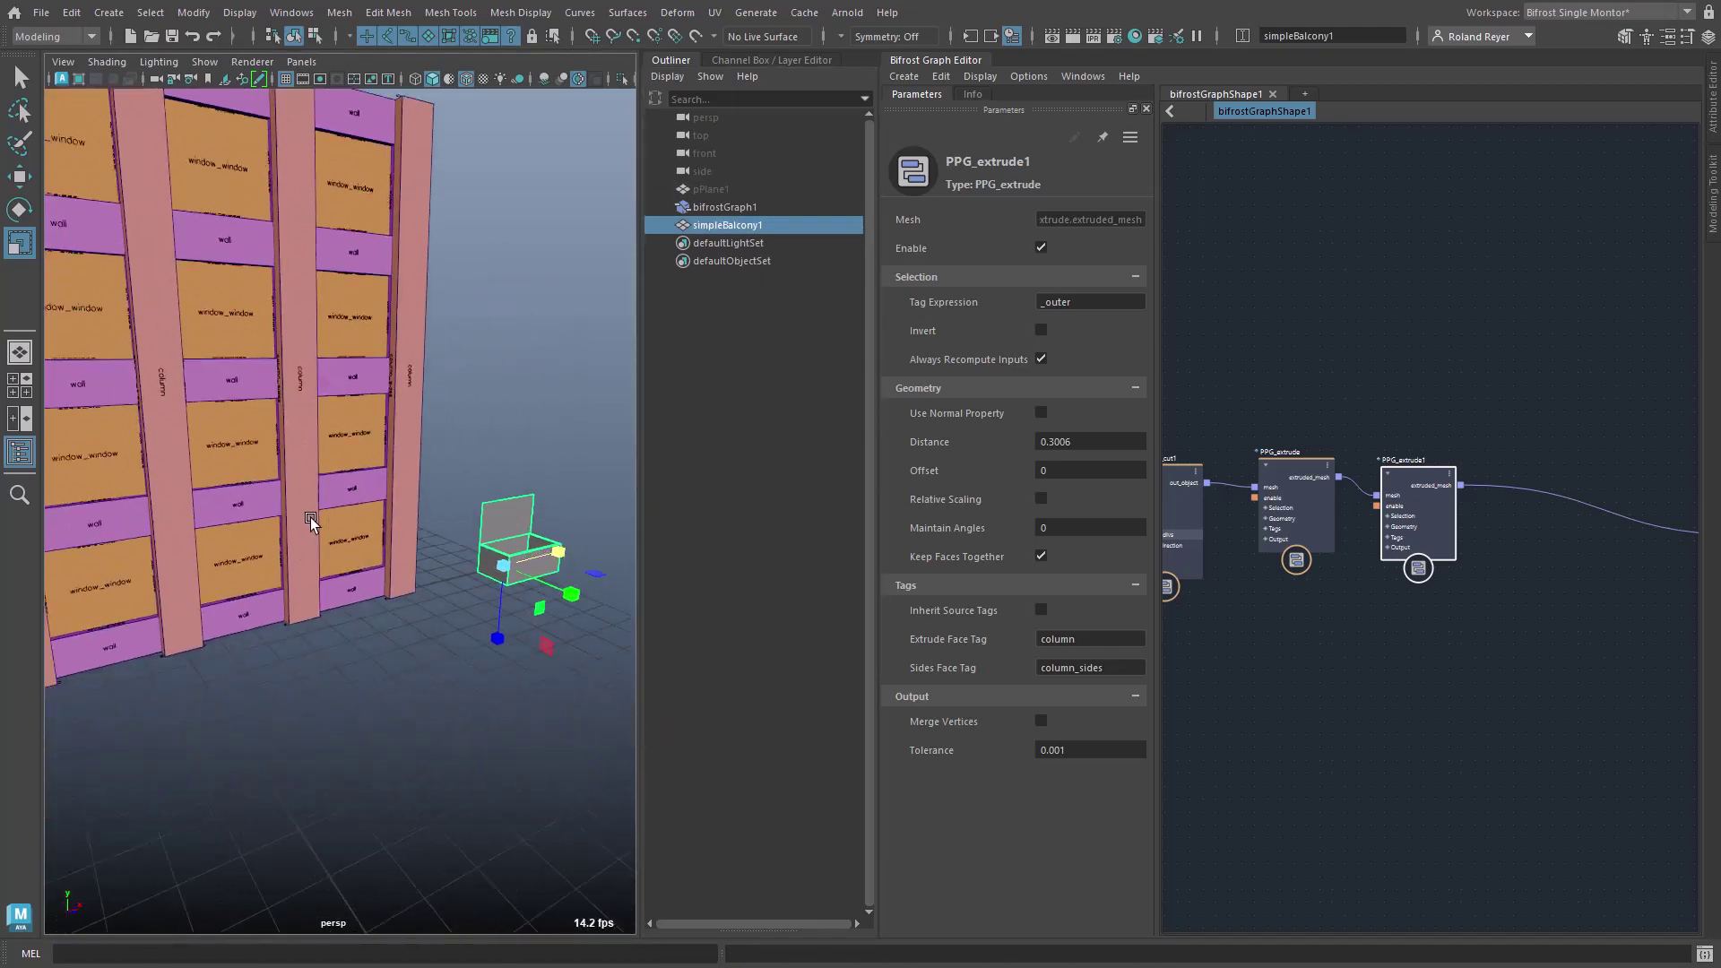
pyautogui.keyDown('alt'); pyautogui.moveTo(315, 520); pyautogui.dragTo(299, 661); pyautogui.keyUp('alt')
pyautogui.keyDown('alt'); pyautogui.moveTo(300, 661); pyautogui.dragTo(403, 692, button='middle'); pyautogui.keyUp('alt')
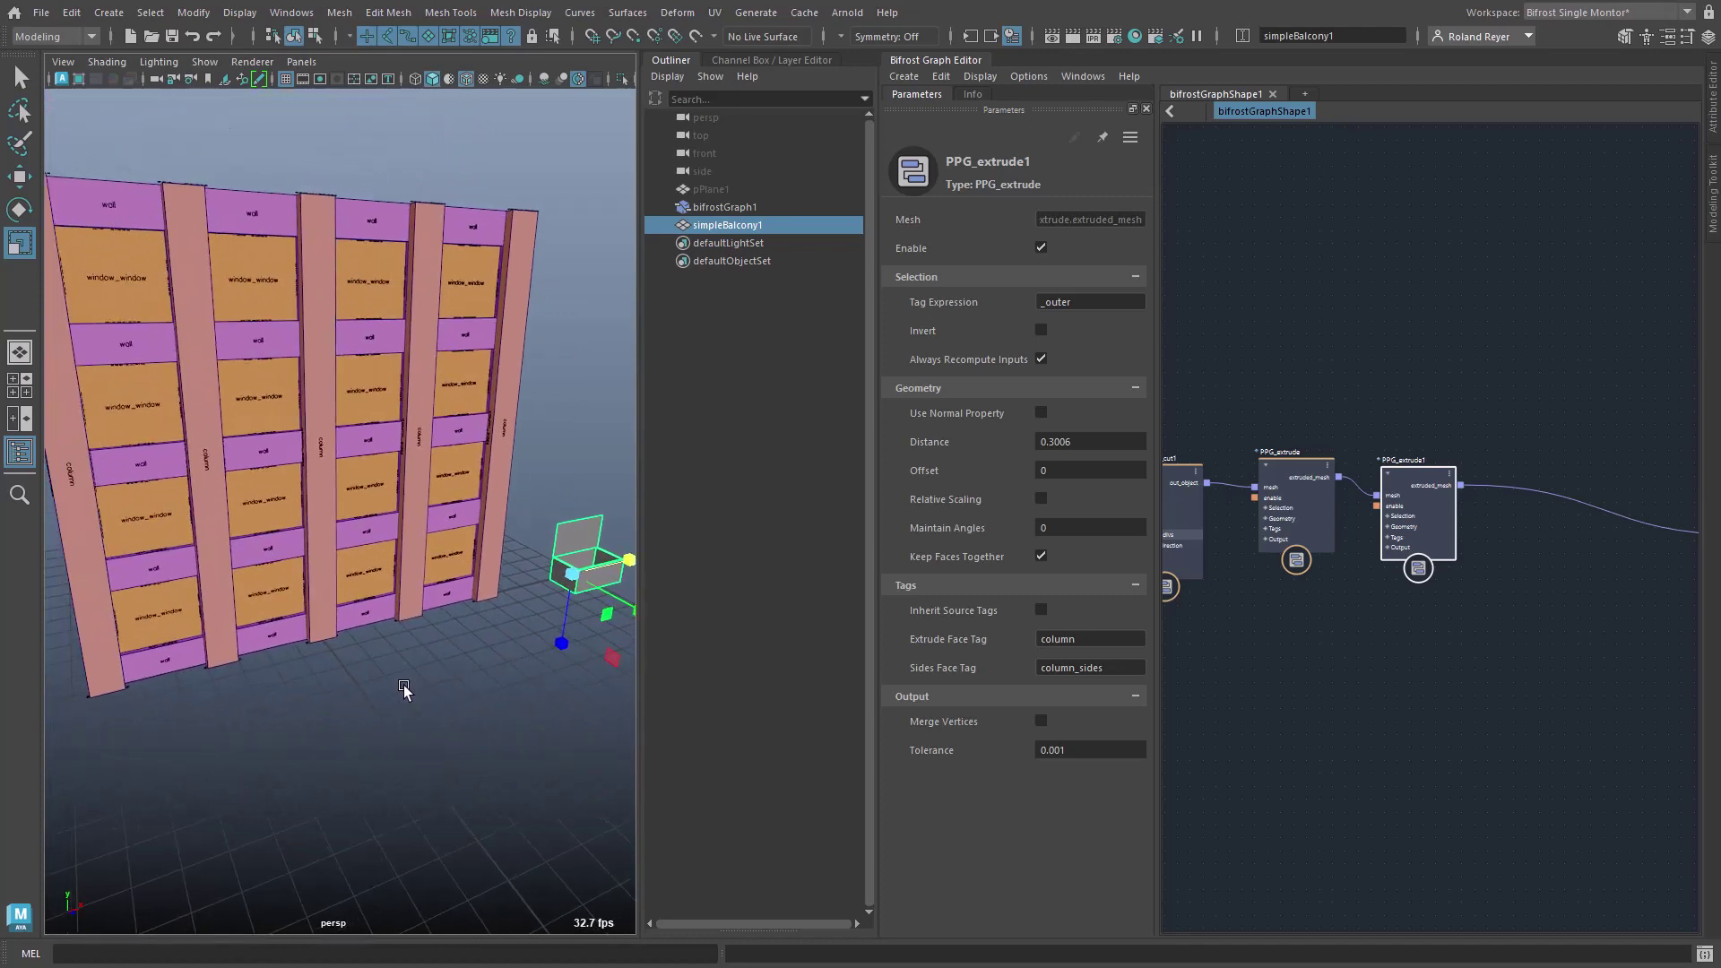
# Bring simpleBalcony1 into the Bifrost graph as an input node and place it below PPG_extrude1
pyautogui.keyDown('alt'); pyautogui.moveTo(1405, 764); pyautogui.dragTo(1345, 753, button='middle'); pyautogui.keyUp('alt')
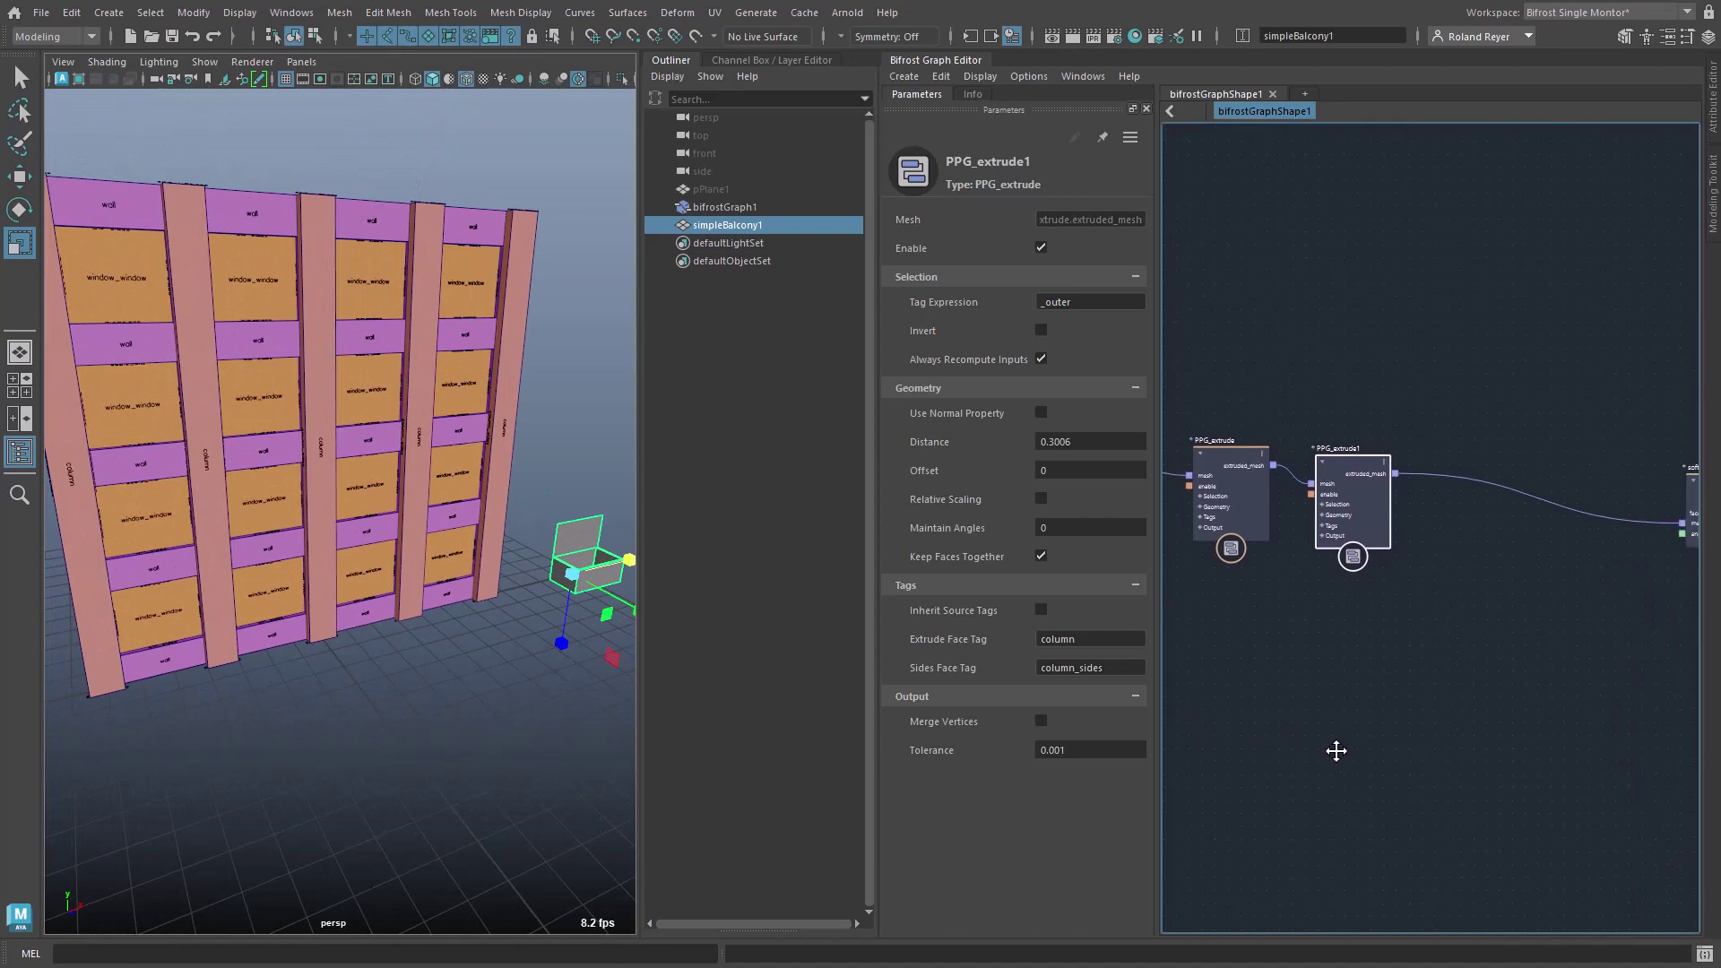
pyautogui.moveTo(717, 201); pyautogui.dragTo(1361, 635)
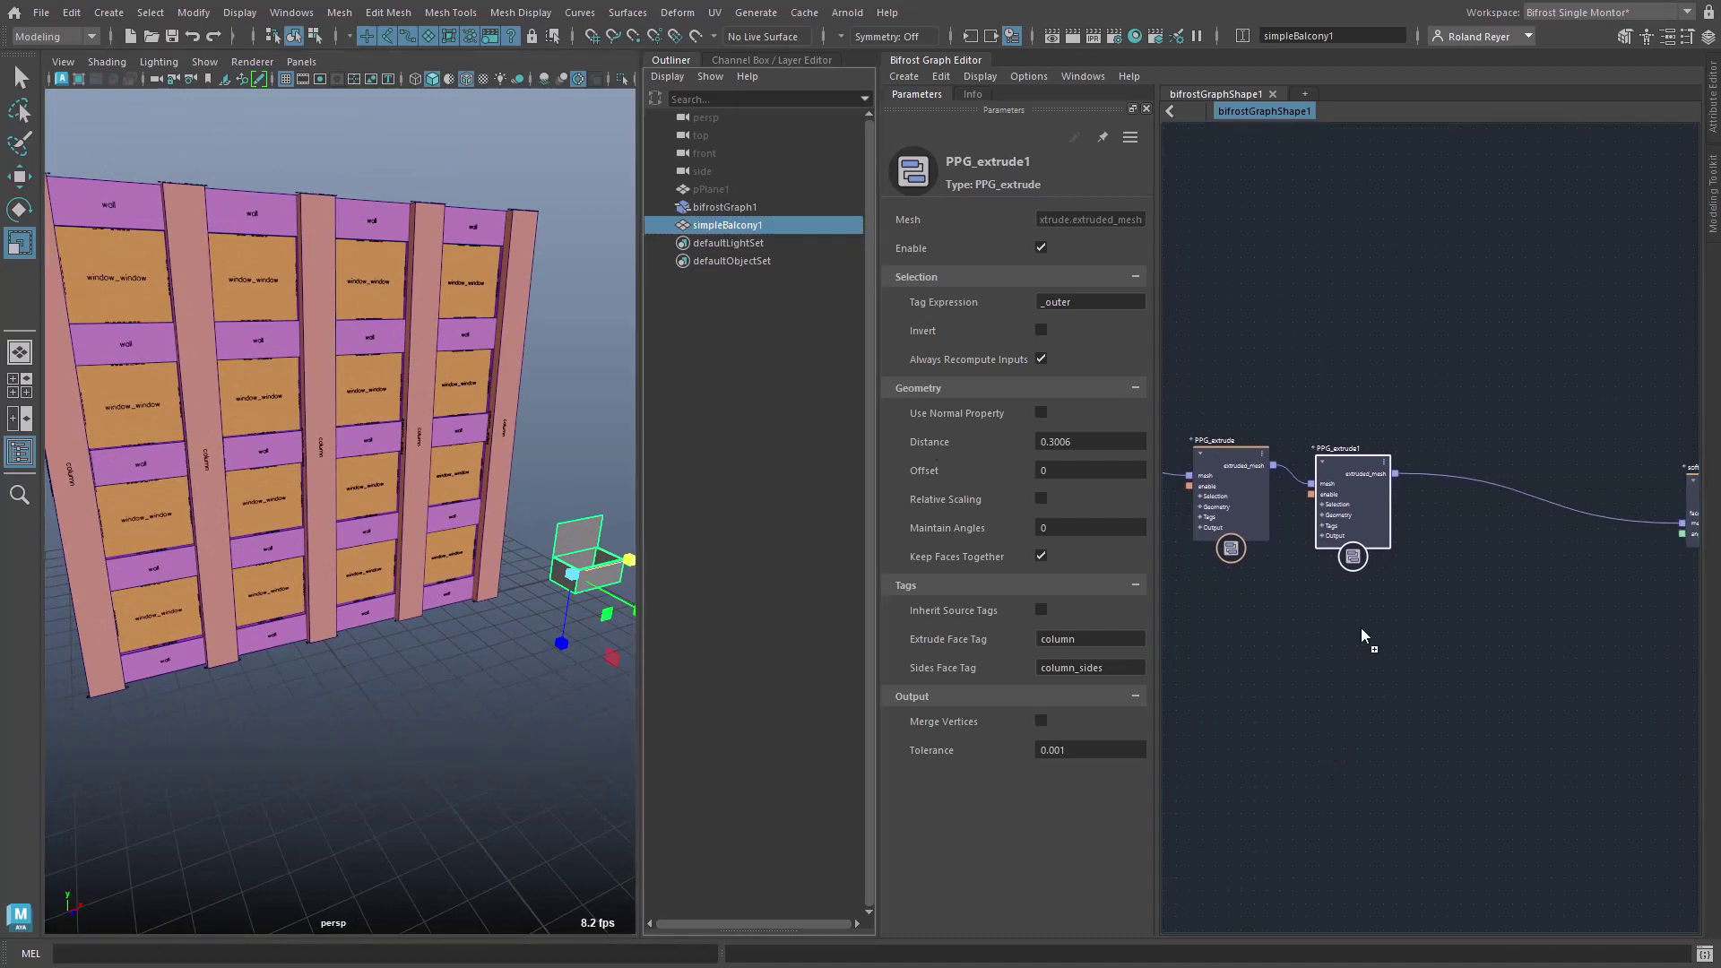
pyautogui.moveTo(1510, 819); pyautogui.dragTo(1419, 695)
pyautogui.keyDown('alt'); pyautogui.moveTo(1386, 784); pyautogui.dragTo(1322, 772, button='middle'); pyautogui.keyUp('alt')
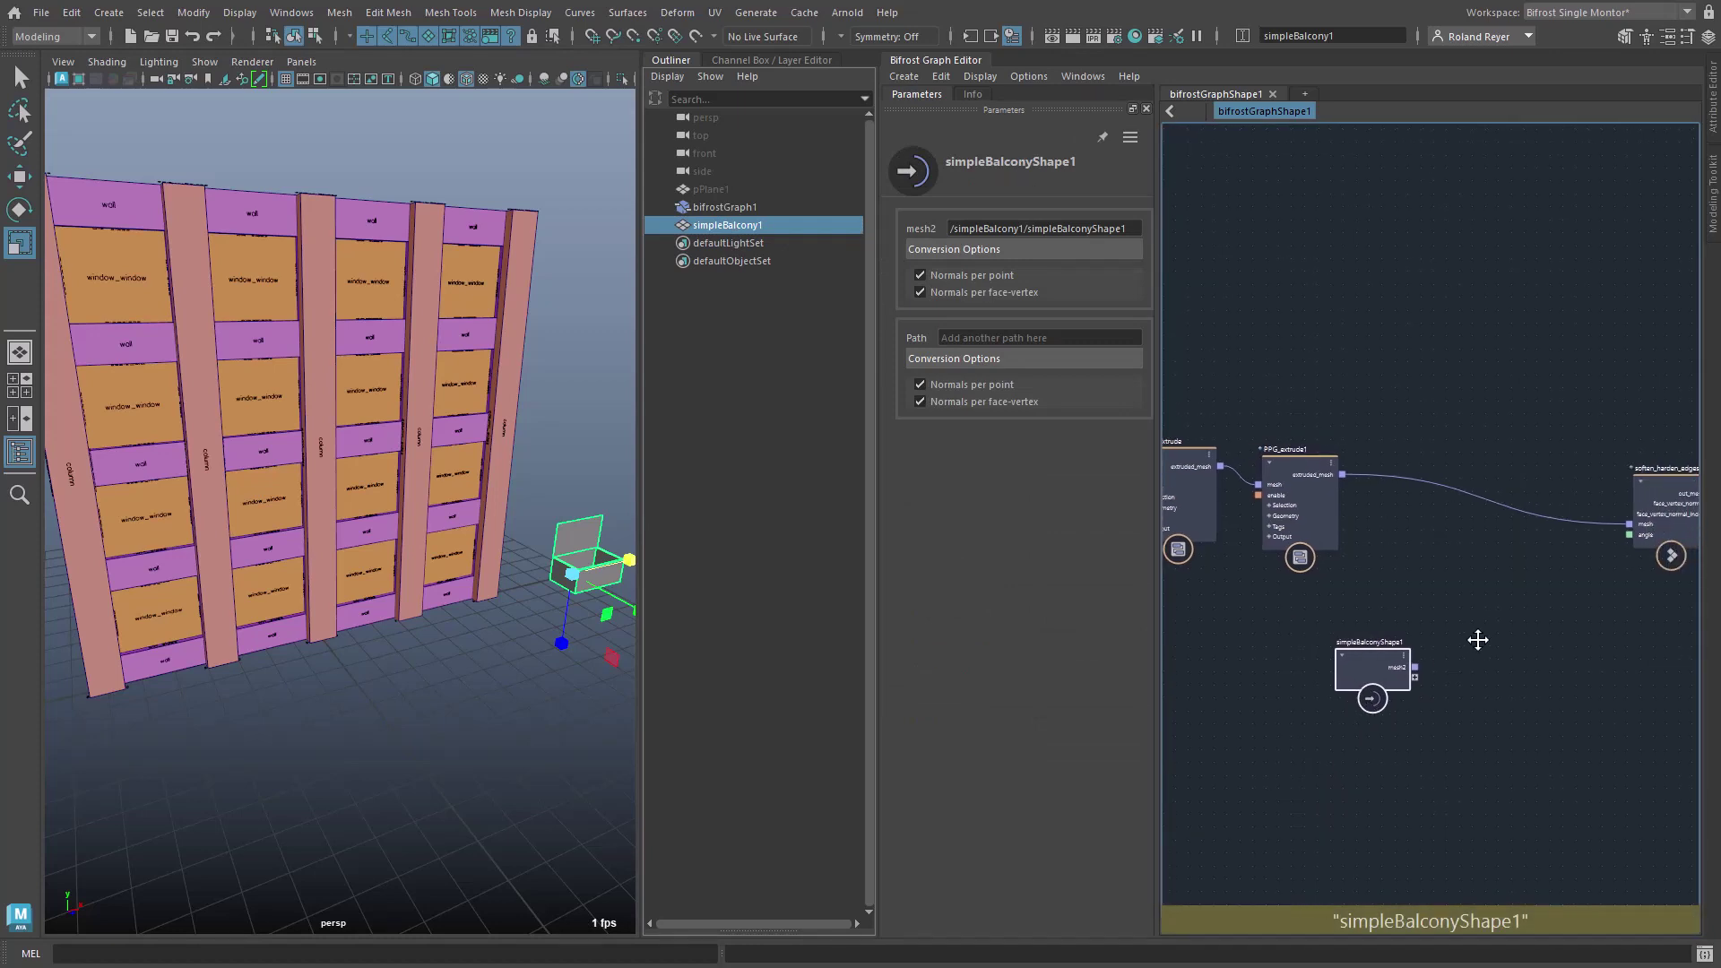
# Insert a select_random_faces node between PPG_extrude1 and soften_harden_edges and align it with the node chain
pyautogui.click(1380, 479)
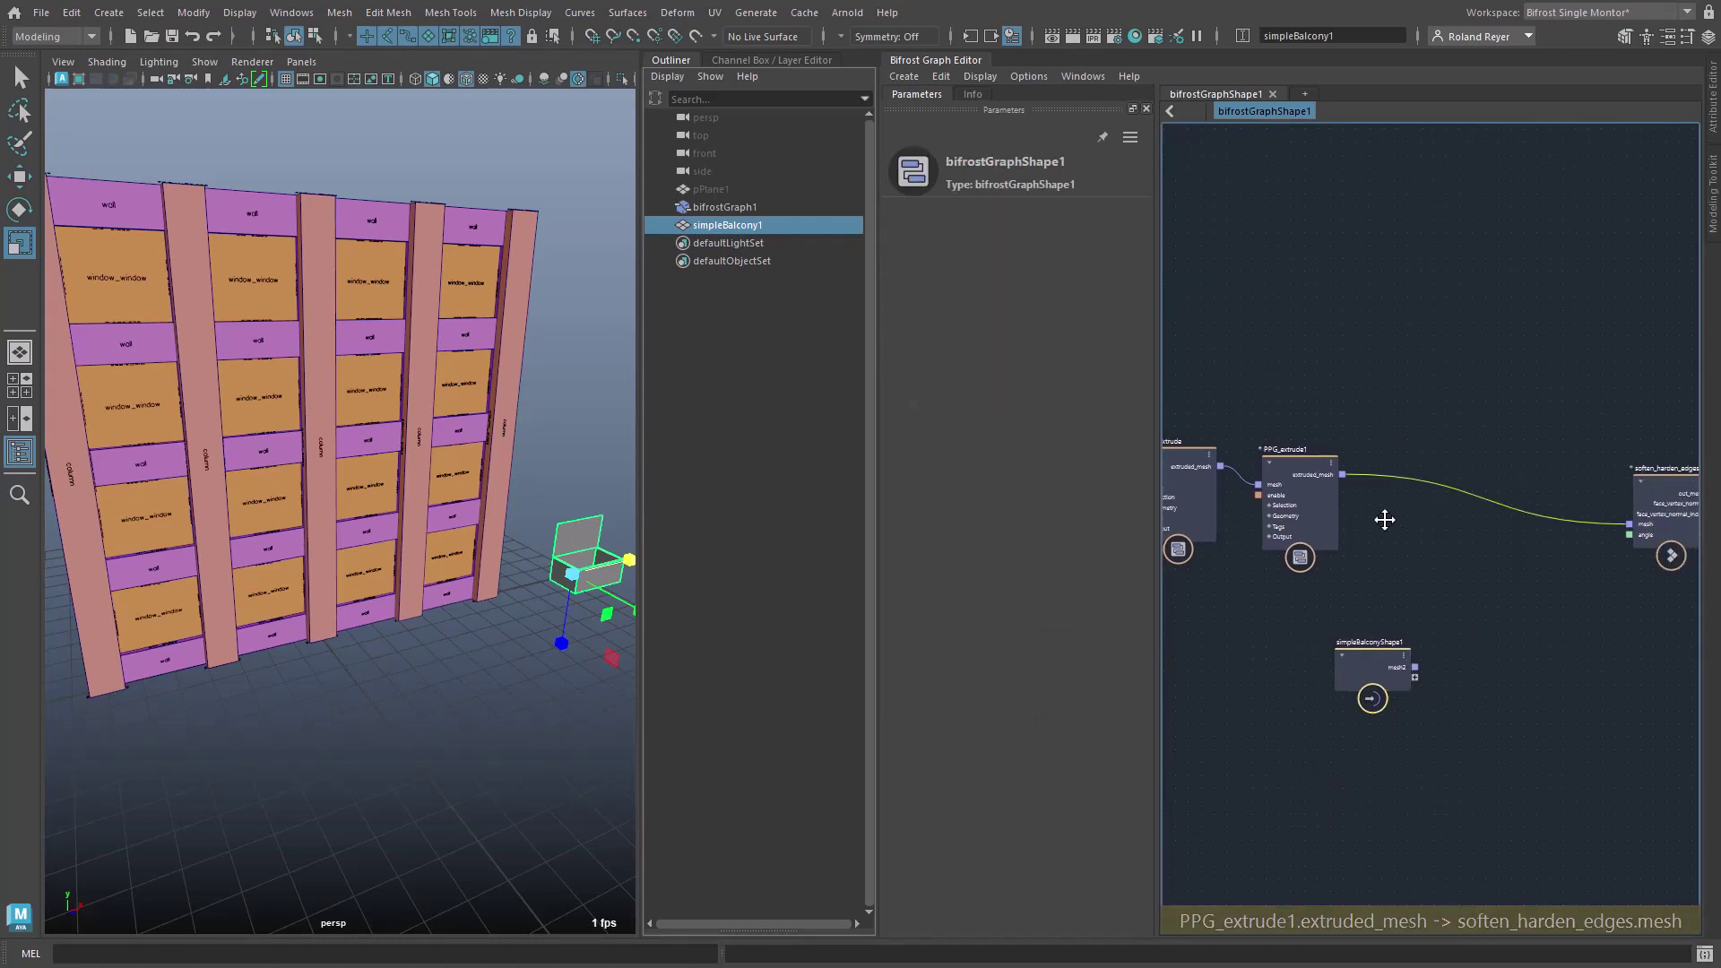
pyautogui.press('Tab')
pyautogui.write('selr')
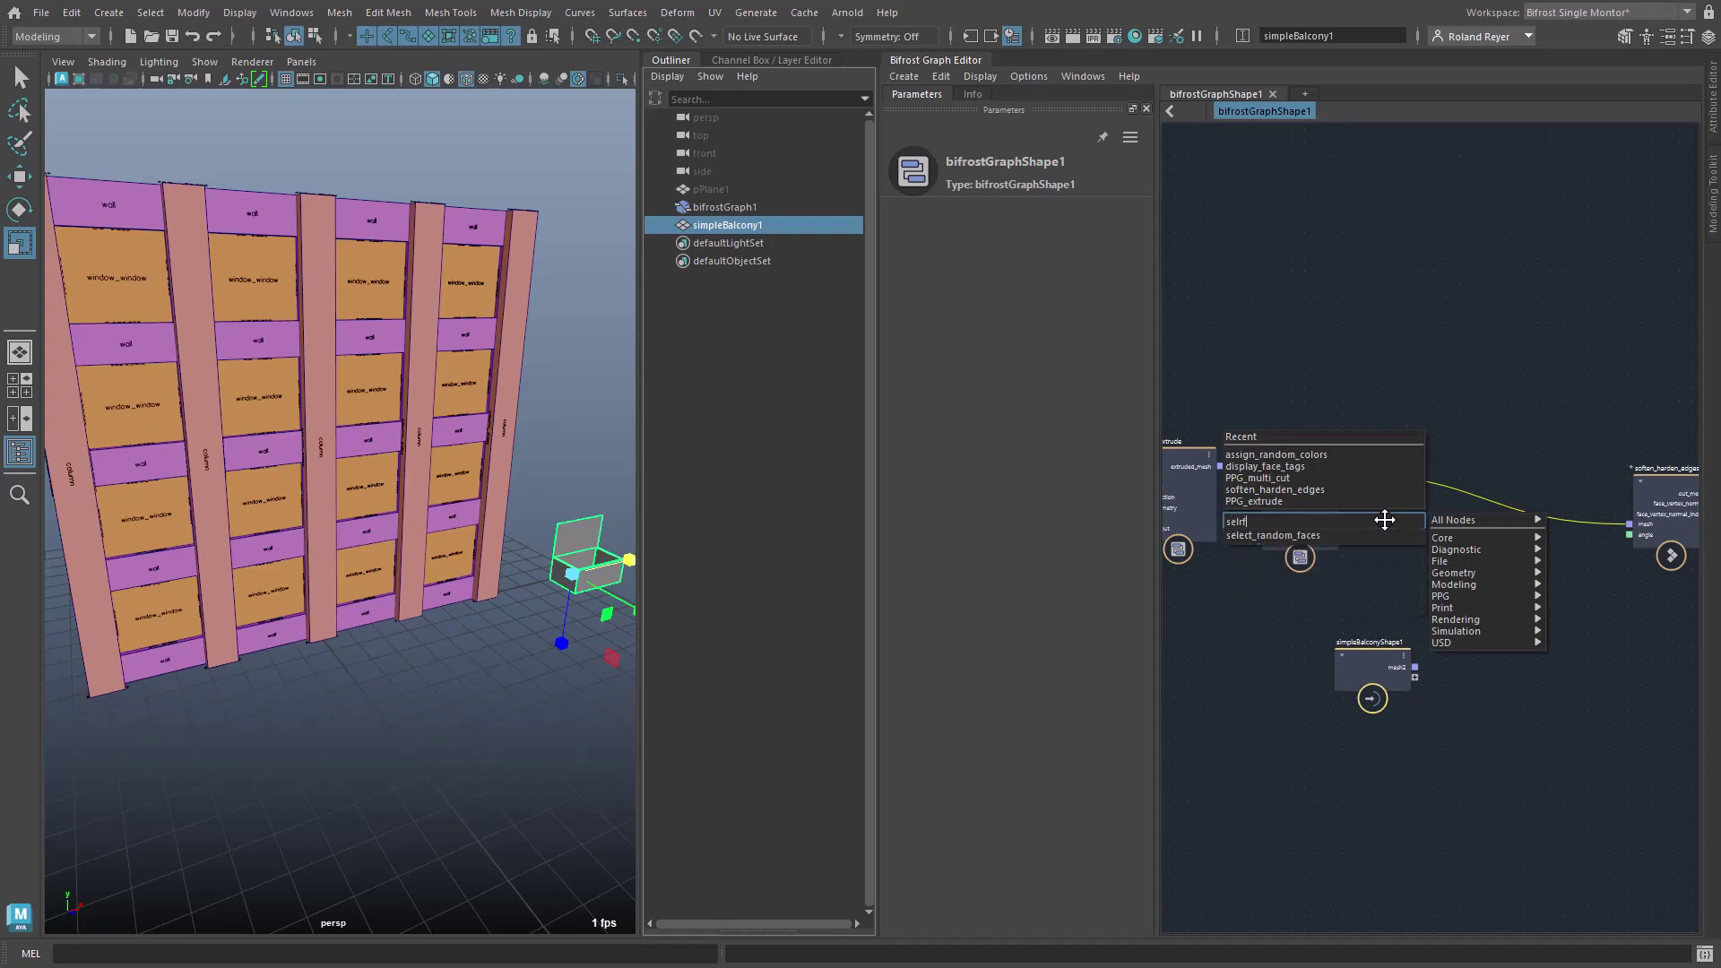
pyautogui.write('f')
pyautogui.press('Return')
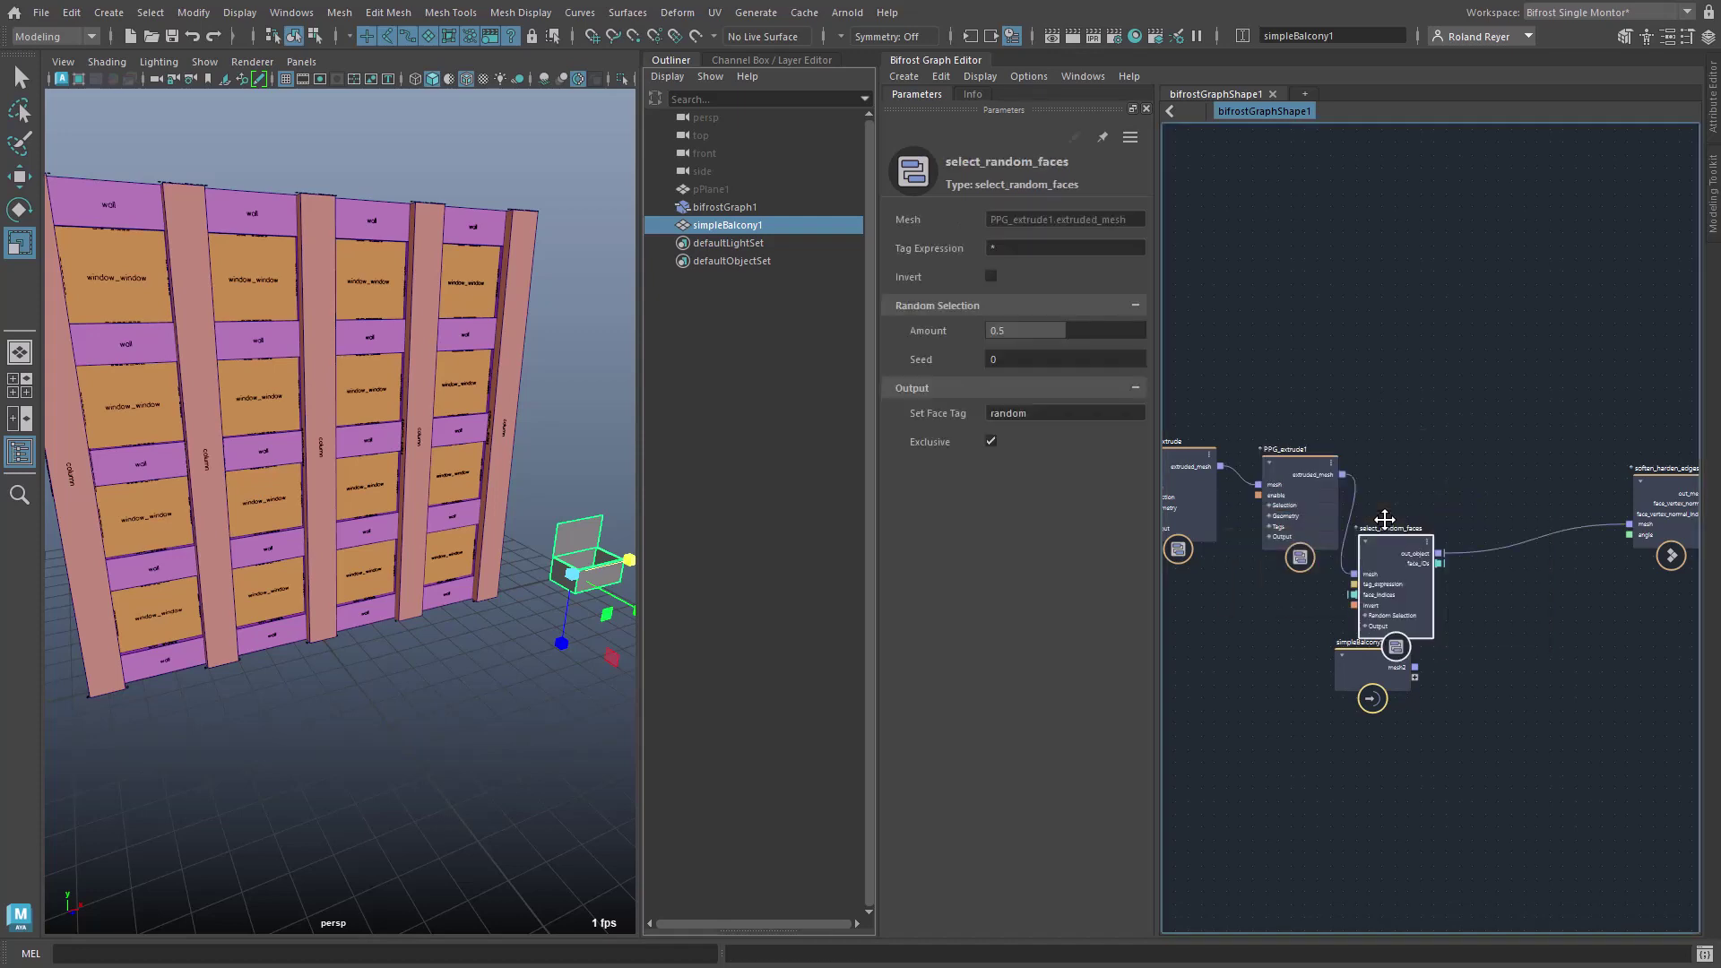
pyautogui.moveTo(1396, 564); pyautogui.dragTo(1414, 483)
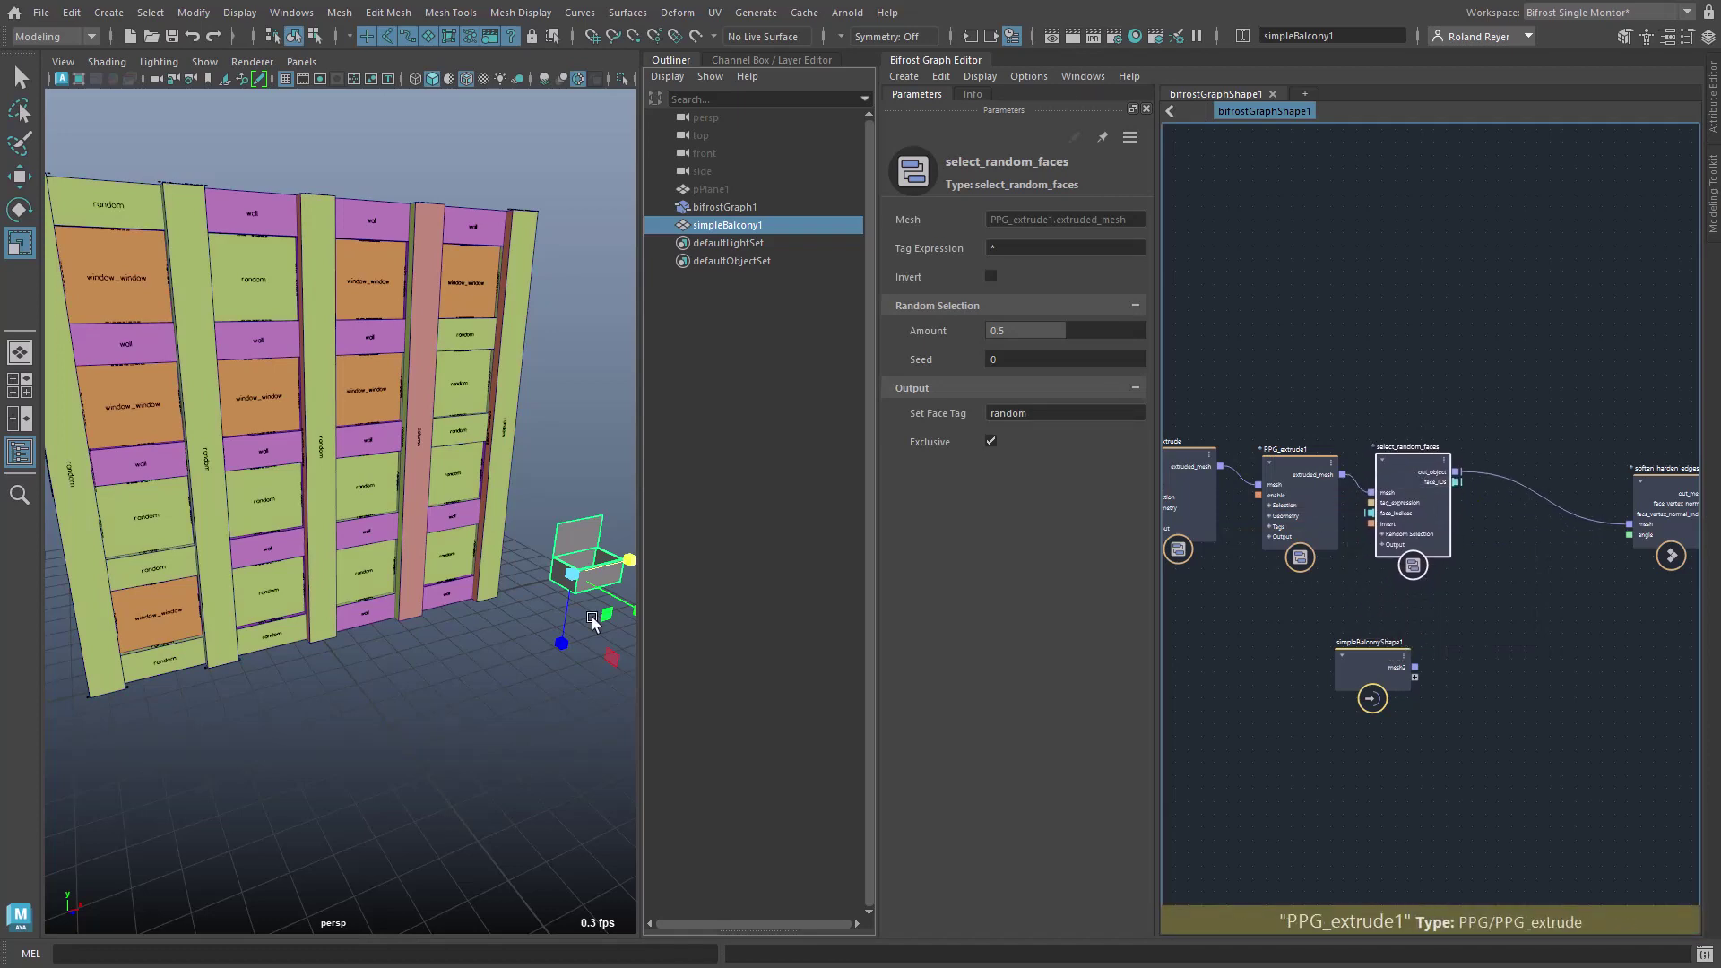
pyautogui.click(990, 413)
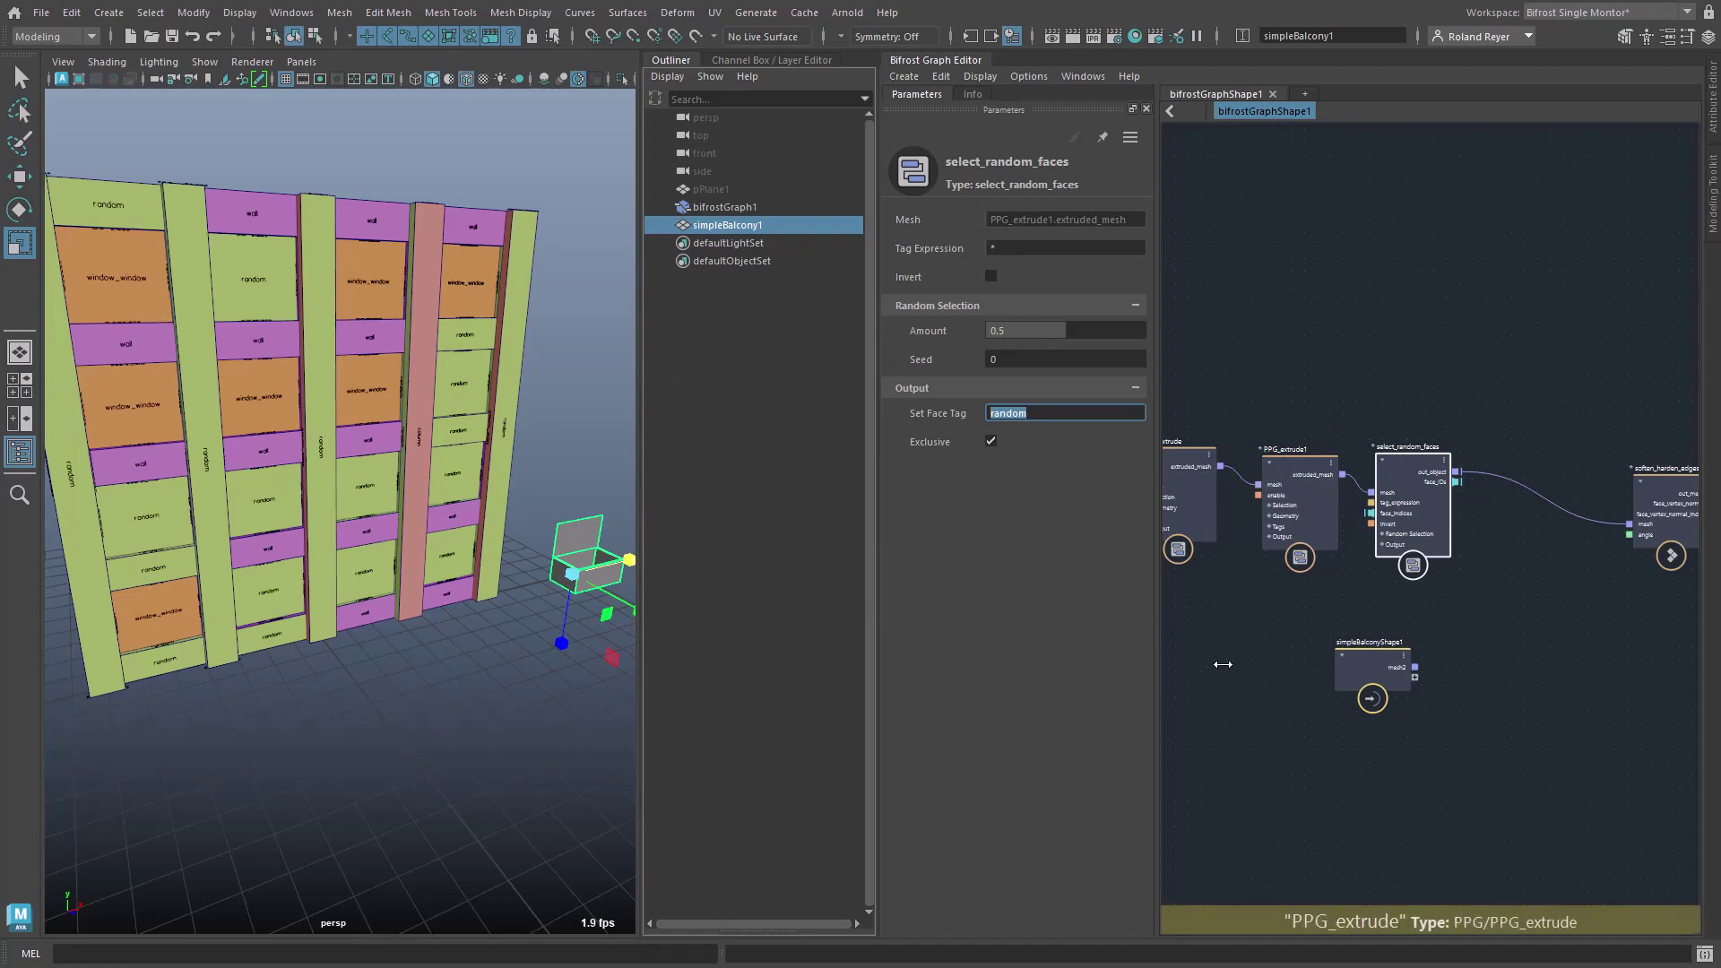
# Turn off Inherit Source Tags on the PPG_extrude node that recesses the windows
pyautogui.keyDown('alt'); pyautogui.moveTo(1222, 665); pyautogui.dragTo(1333, 646, button='middle'); pyautogui.keyUp('alt')
pyautogui.click(1291, 438)
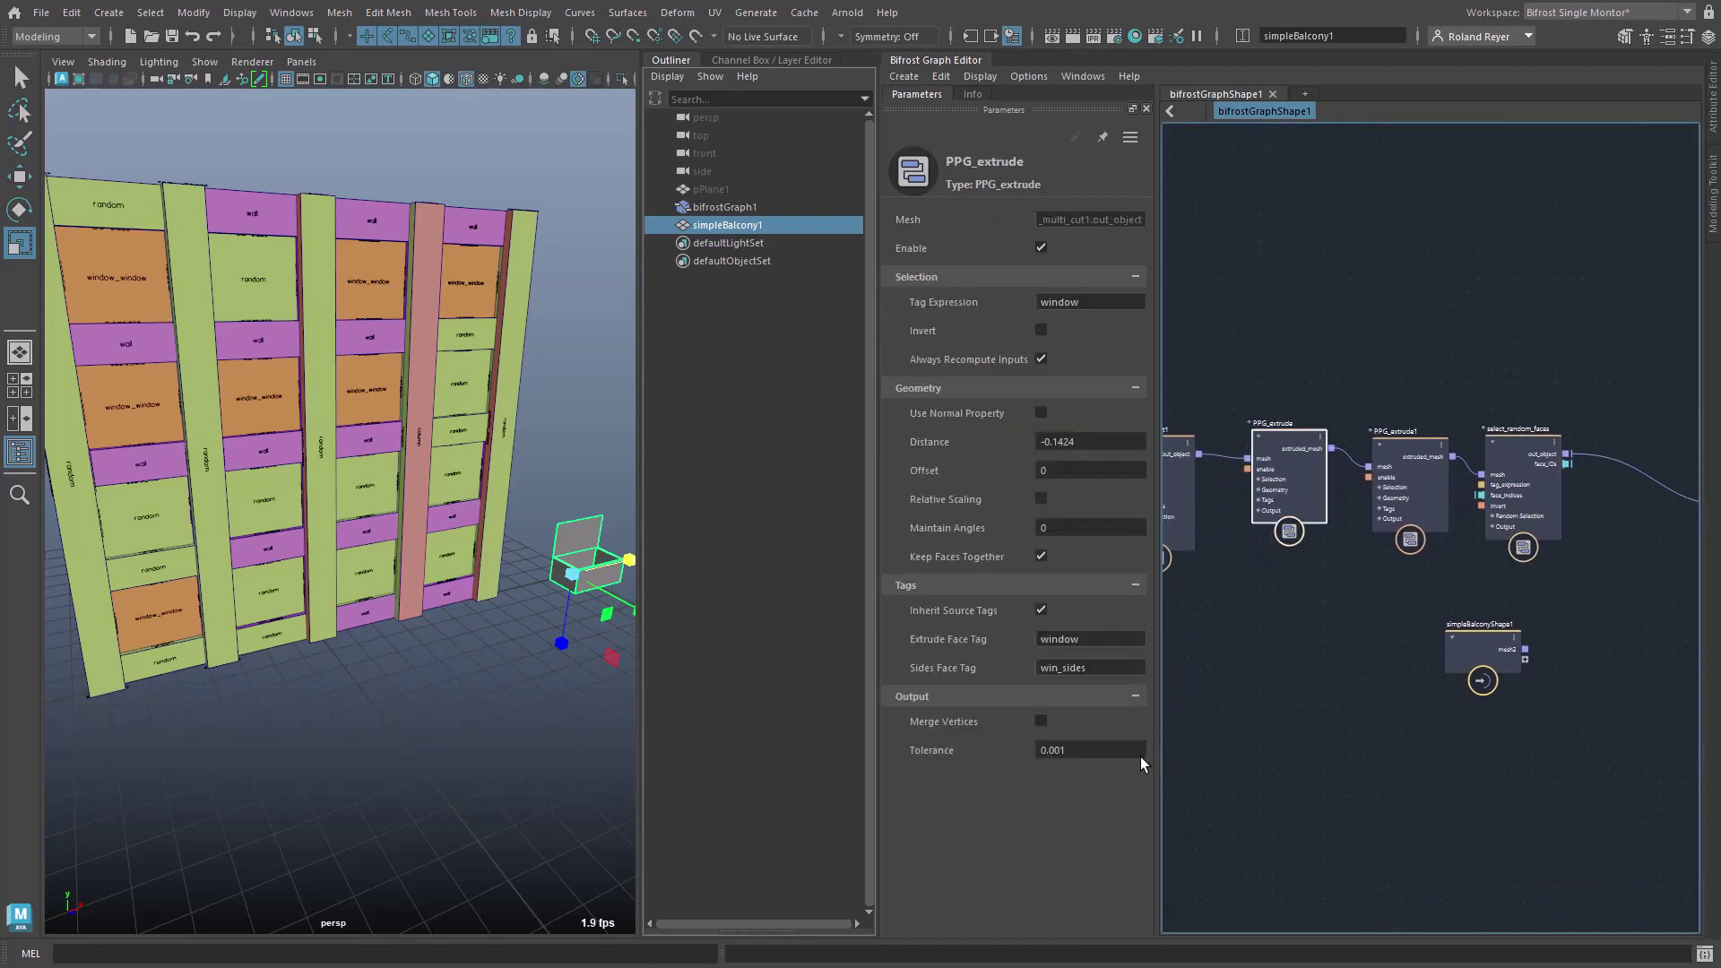
pyautogui.click(1040, 609)
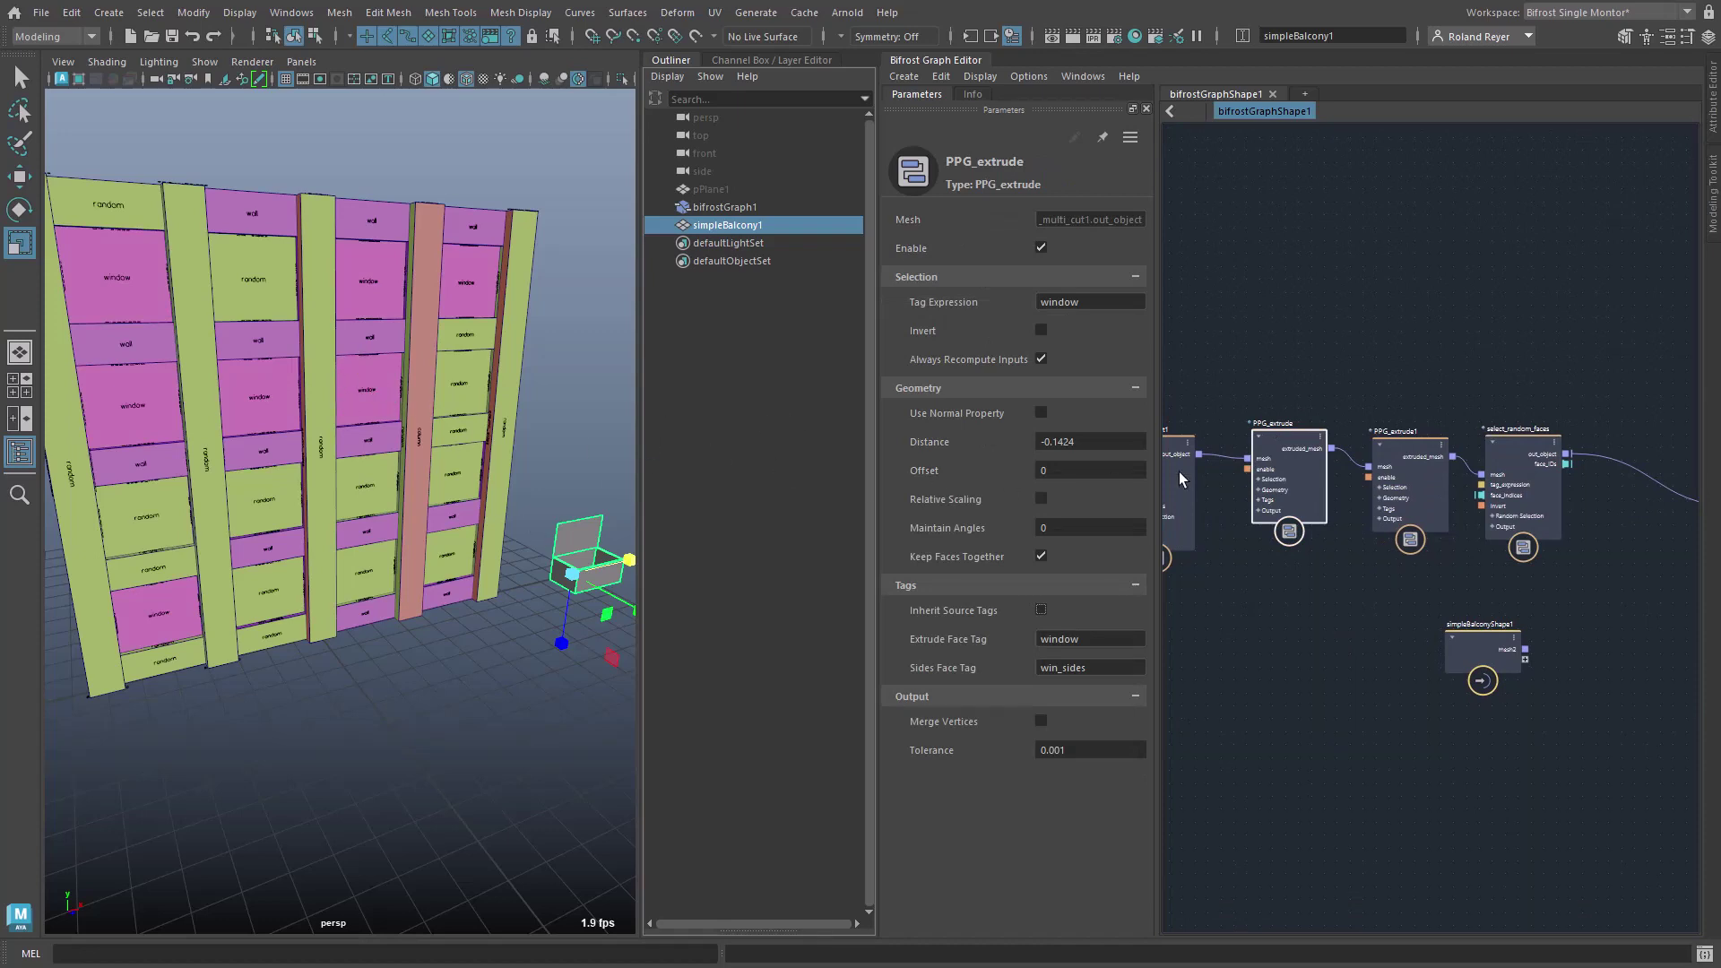
# Restrict select_random_faces to the window faces by setting its Tag Expression to window
pyautogui.click(1525, 442)
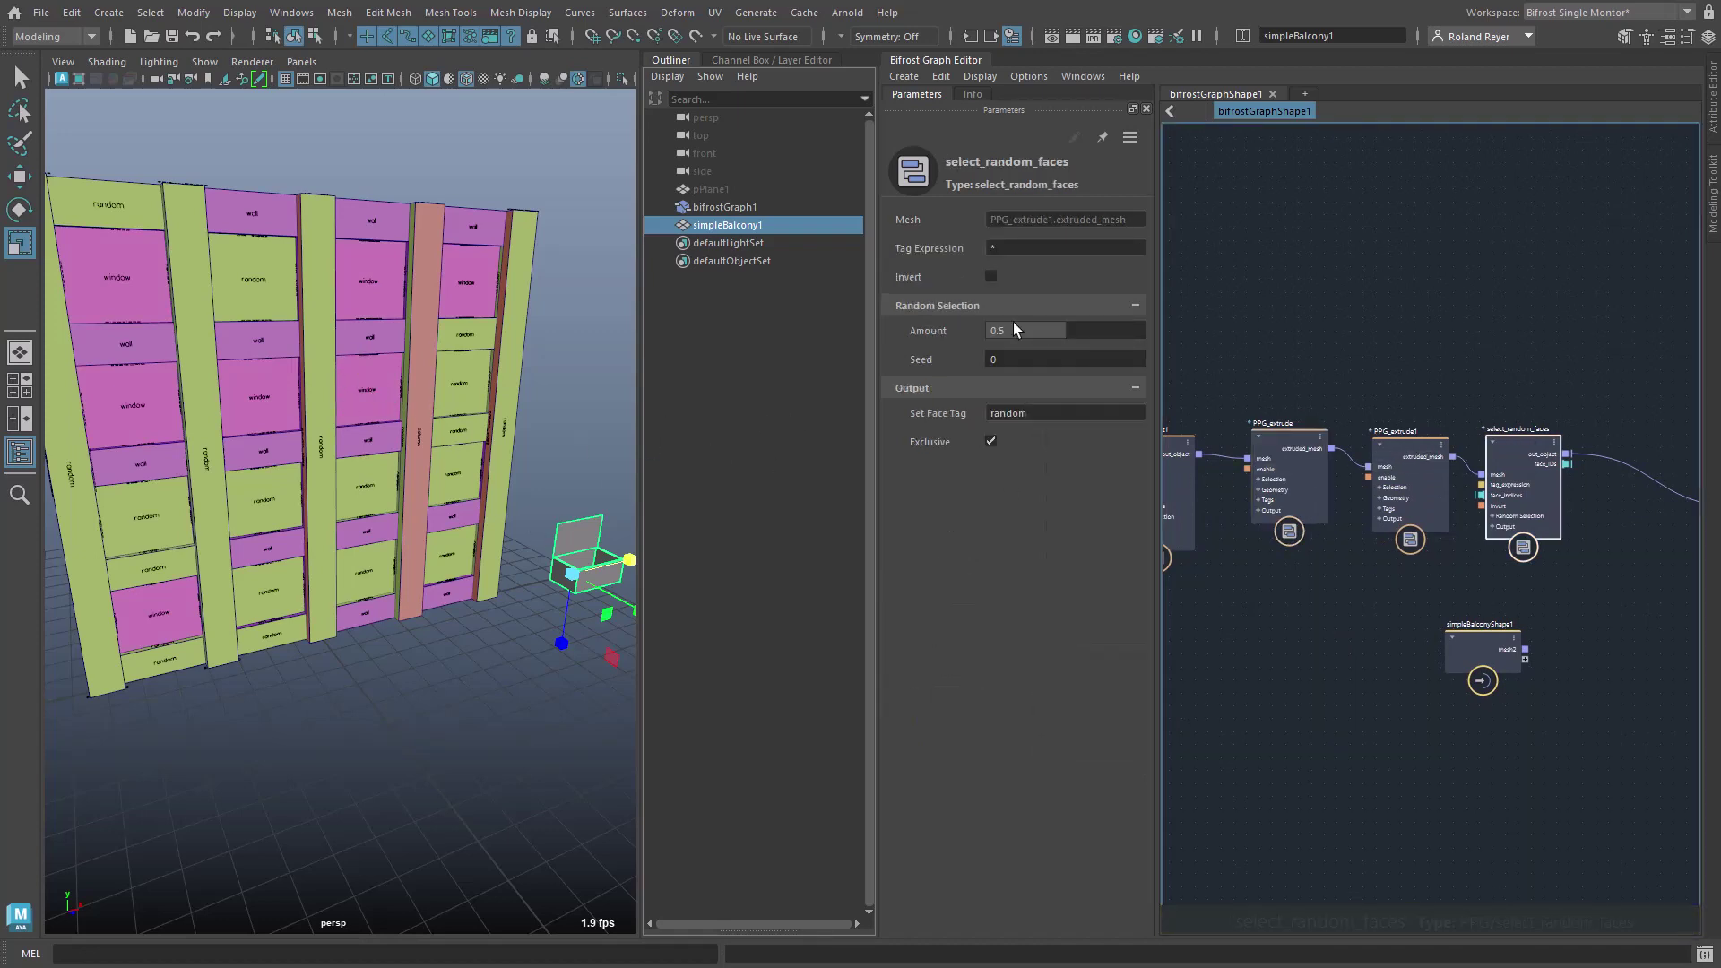
pyautogui.click(1027, 249)
pyautogui.write('window')
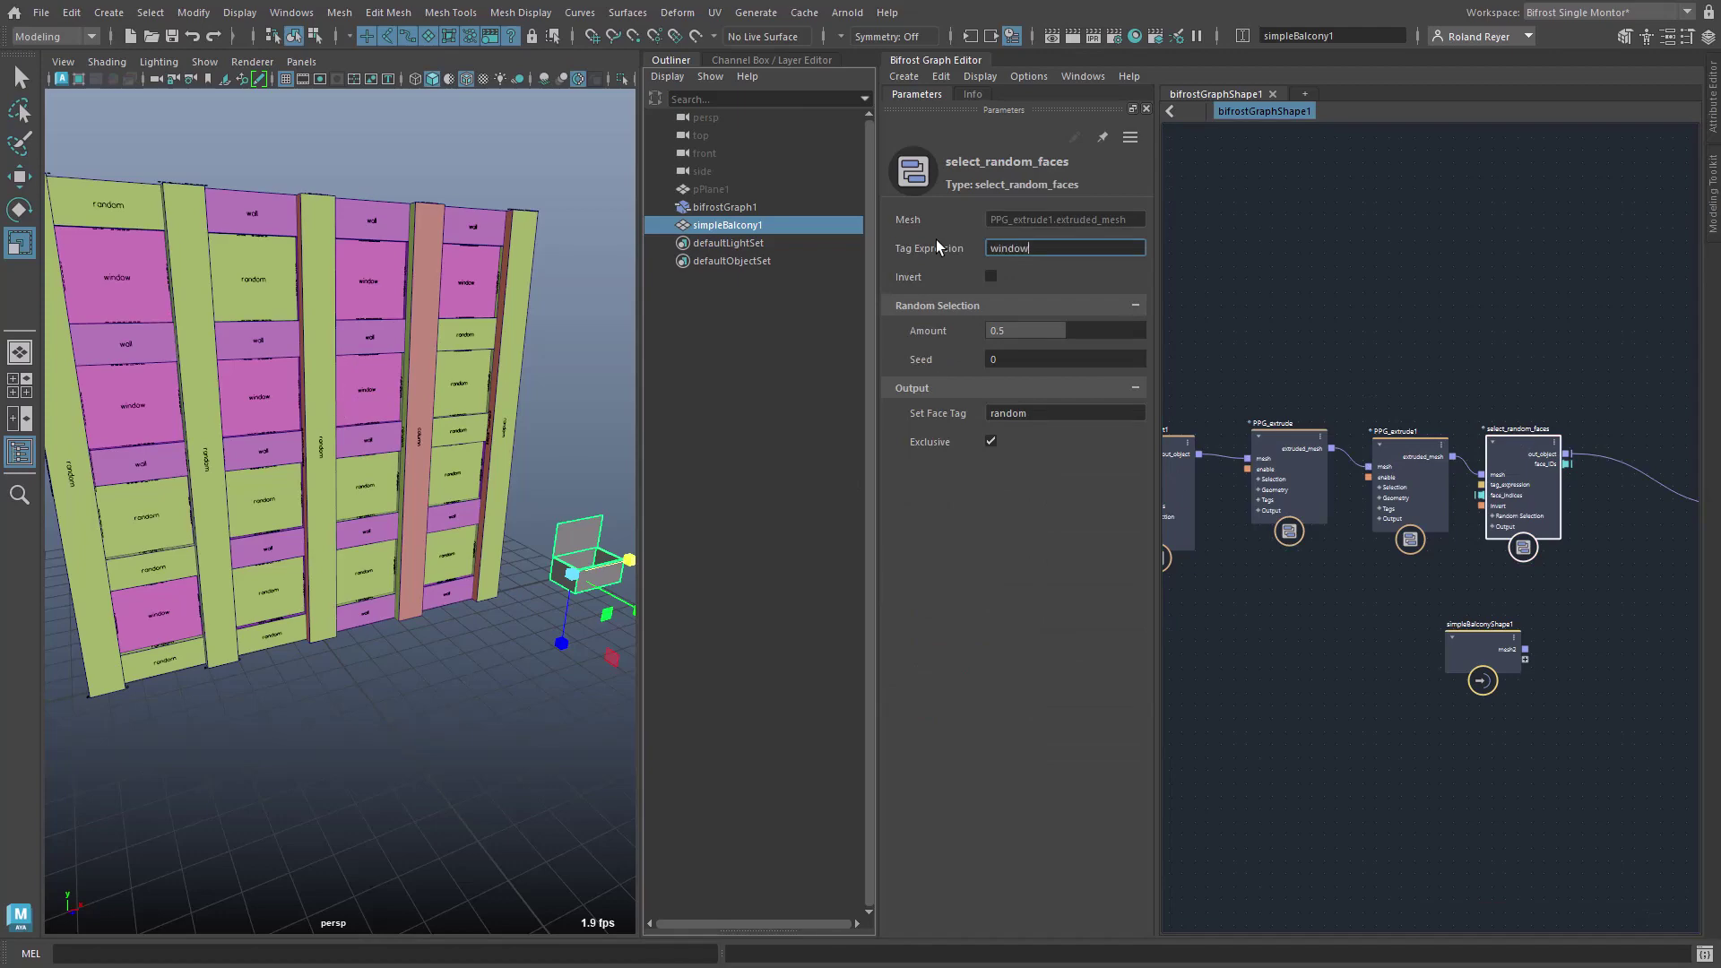
pyautogui.press('Return')
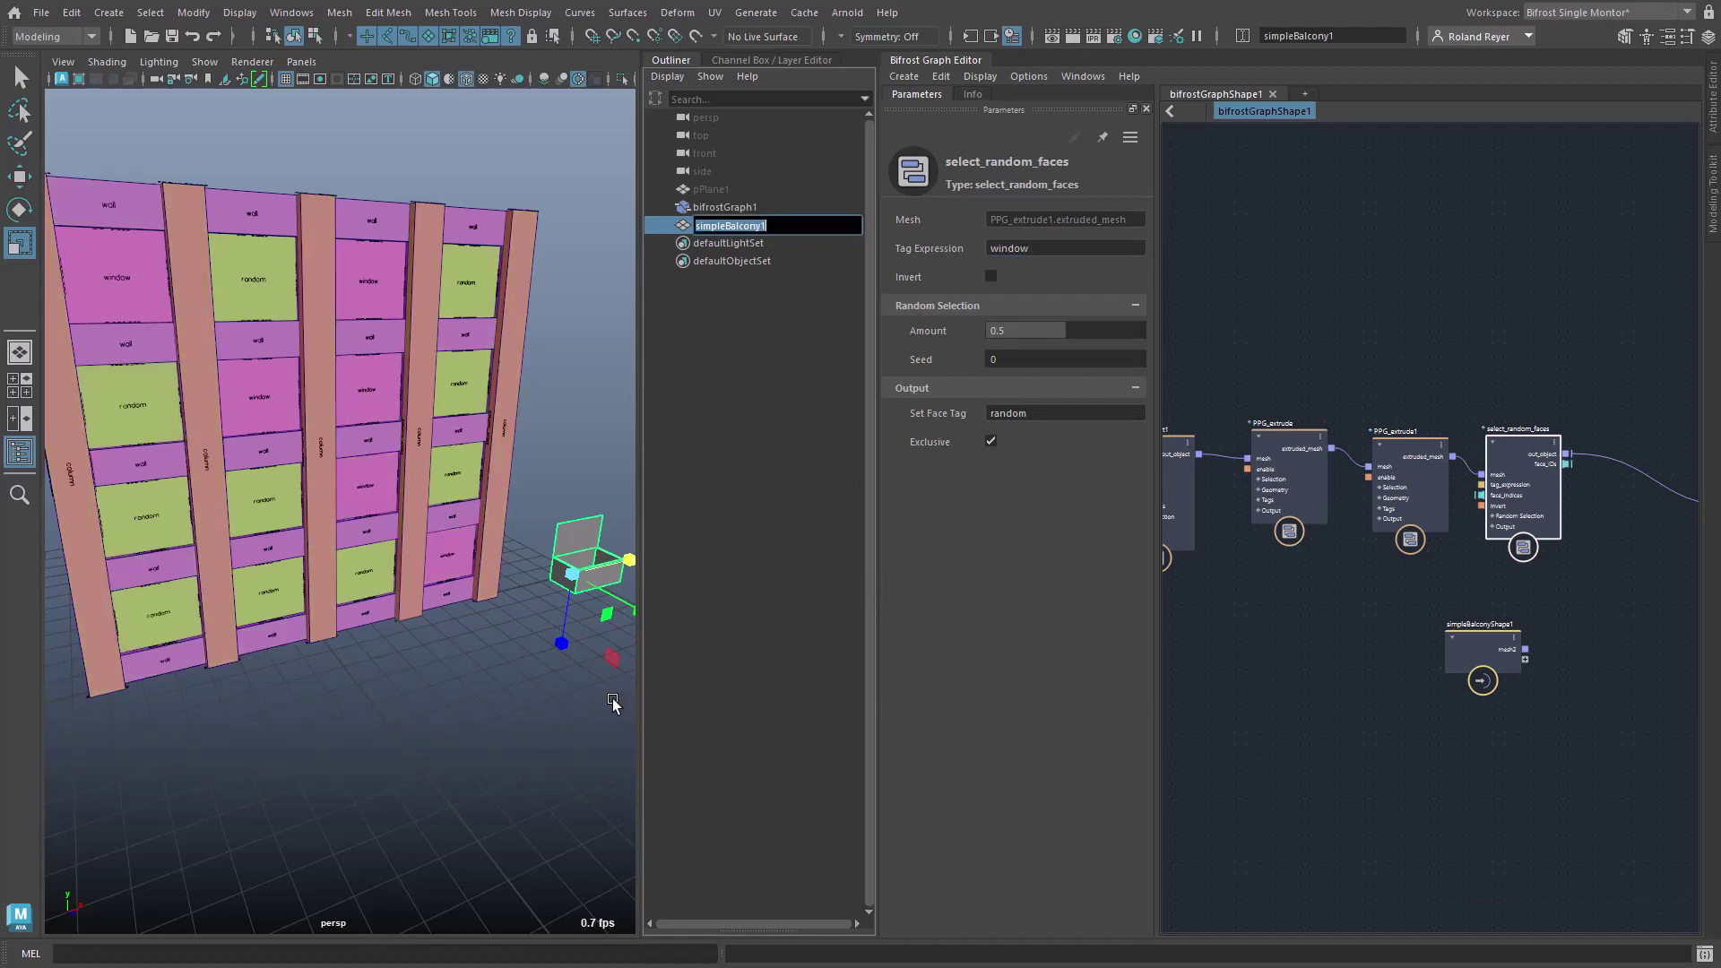
pyautogui.keyDown('alt'); pyautogui.moveTo(445, 672); pyautogui.dragTo(354, 722); pyautogui.keyUp('alt')
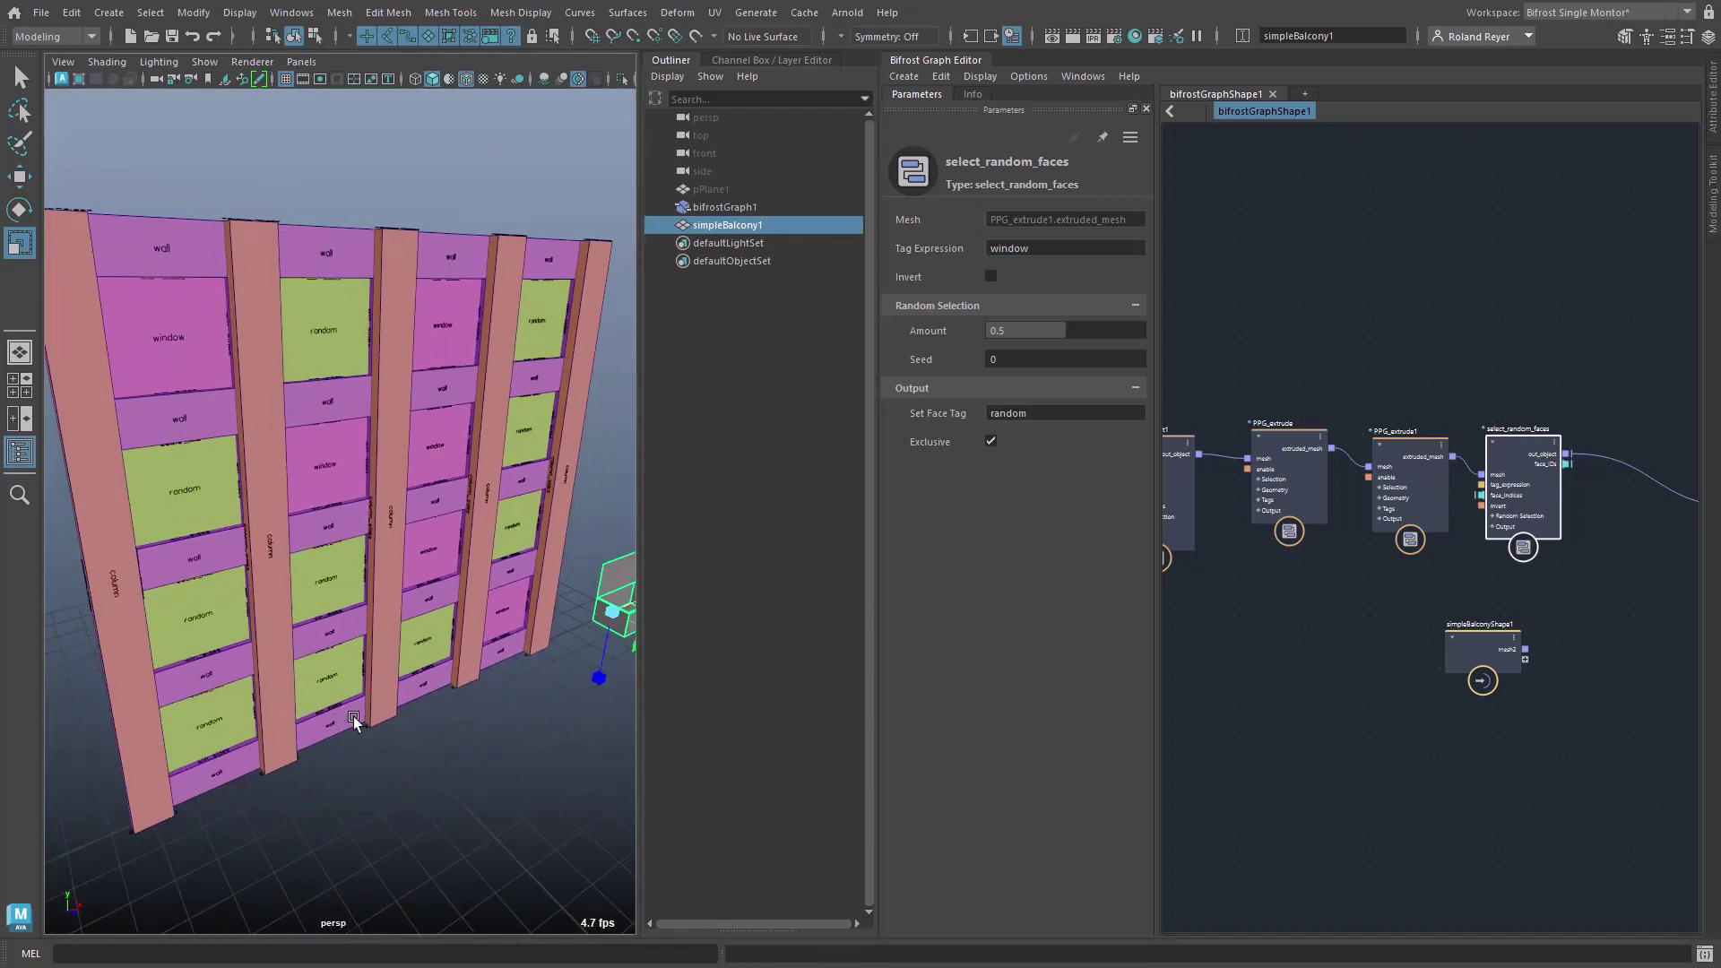
# Move soften_harden_edges, assign_random_colors, display_face_tags and output farther along the graph to make room after select_random_faces
pyautogui.moveTo(1452, 784); pyautogui.dragTo(1318, 776, button='middle')
pyautogui.moveTo(1557, 546); pyautogui.dragTo(1214, 669, button='middle')
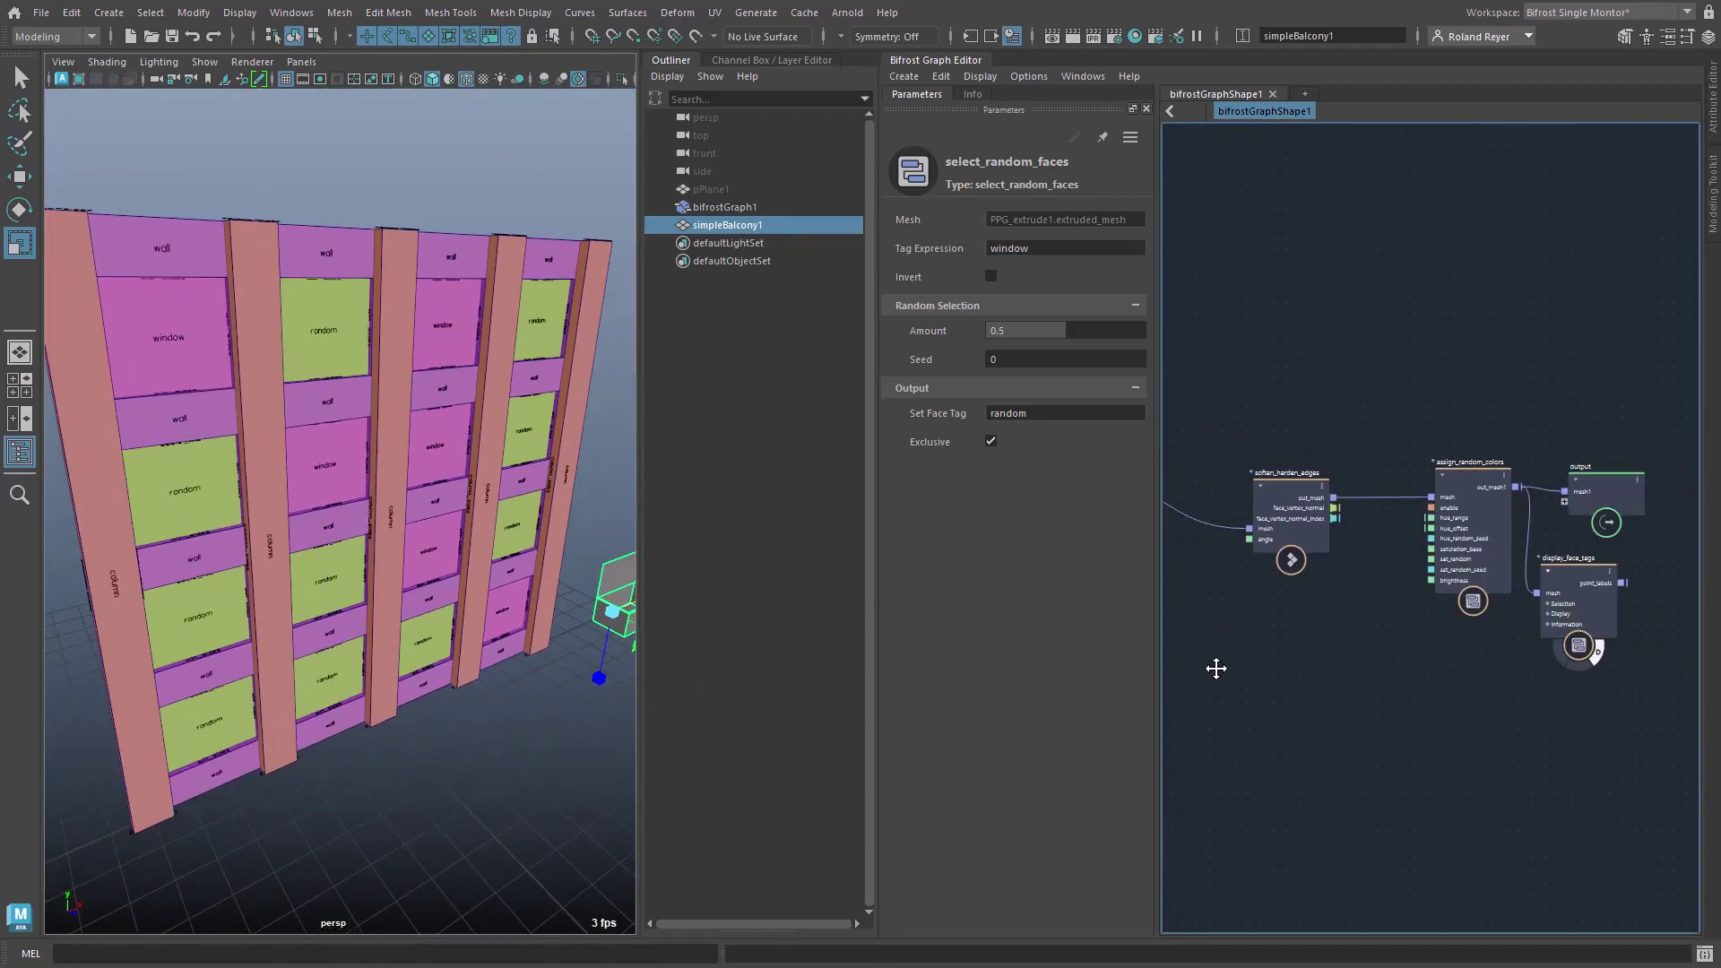
pyautogui.moveTo(1282, 527); pyautogui.dragTo(1324, 520)
pyautogui.moveTo(1311, 373); pyautogui.dragTo(1582, 578)
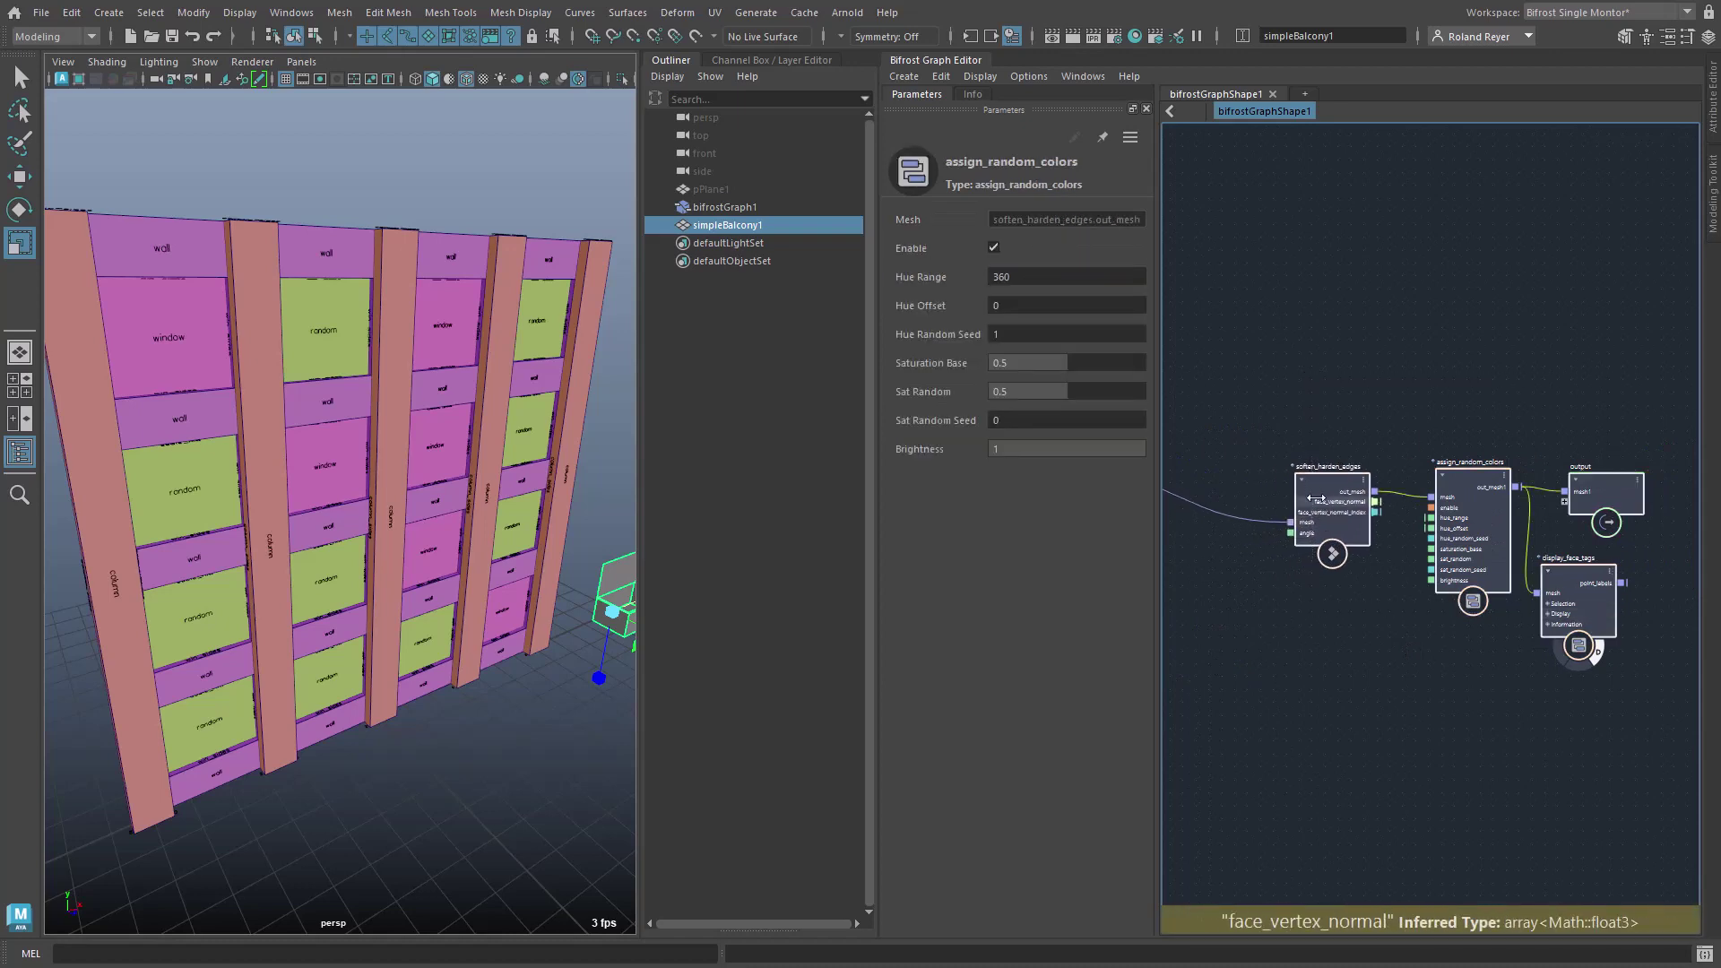
pyautogui.moveTo(1323, 501); pyautogui.dragTo(1579, 498)
pyautogui.moveTo(1269, 608); pyautogui.dragTo(1548, 602, button='middle')
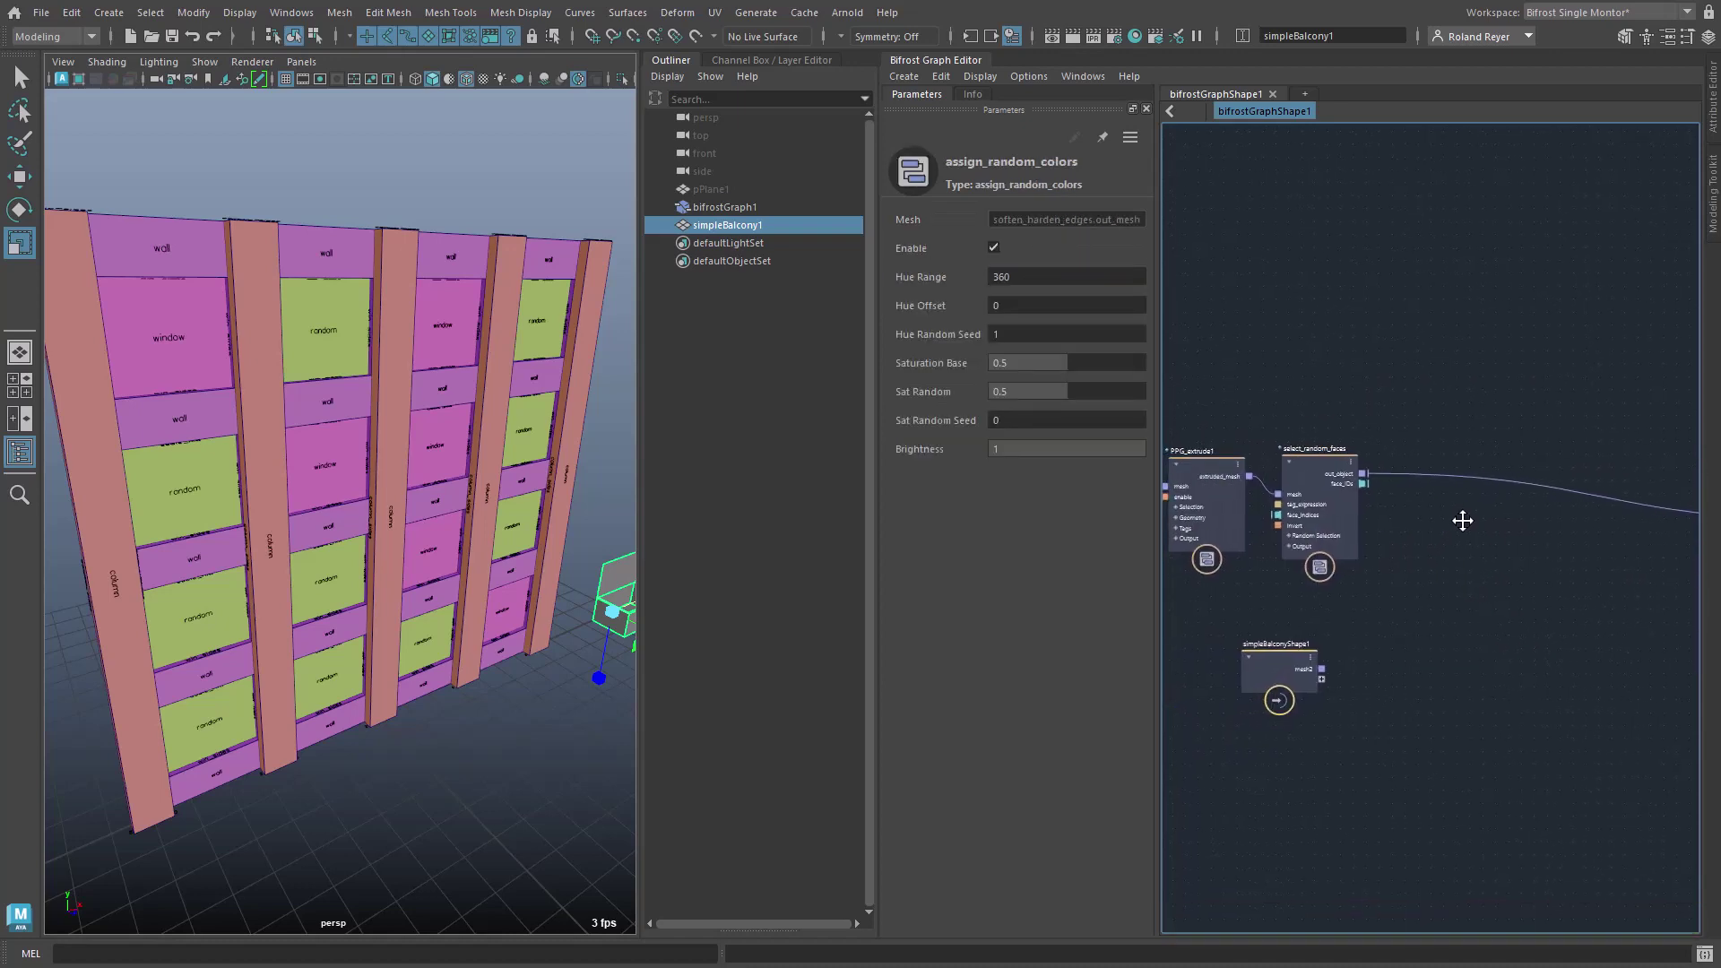
# Insert a PPG_instance node on the connection between select_random_faces and soften_harden_edges
pyautogui.click(1463, 517)
pyautogui.write('ppgin')
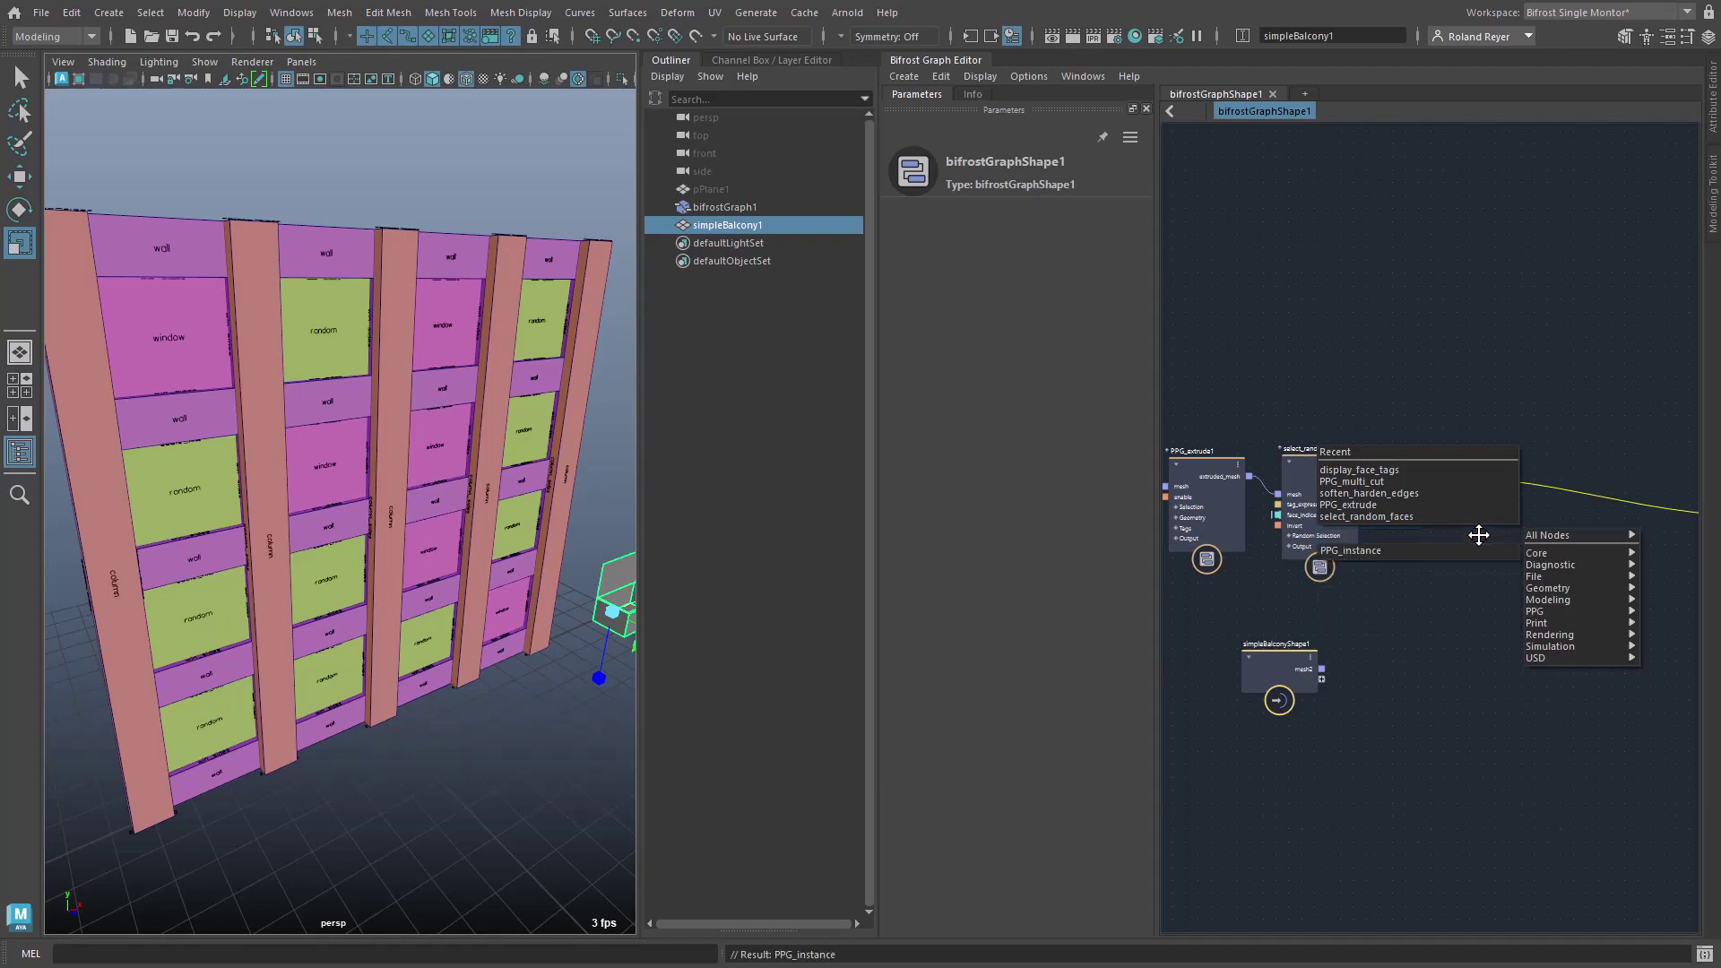
pyautogui.press('Return')
pyautogui.moveTo(1508, 510); pyautogui.dragTo(1487, 479)
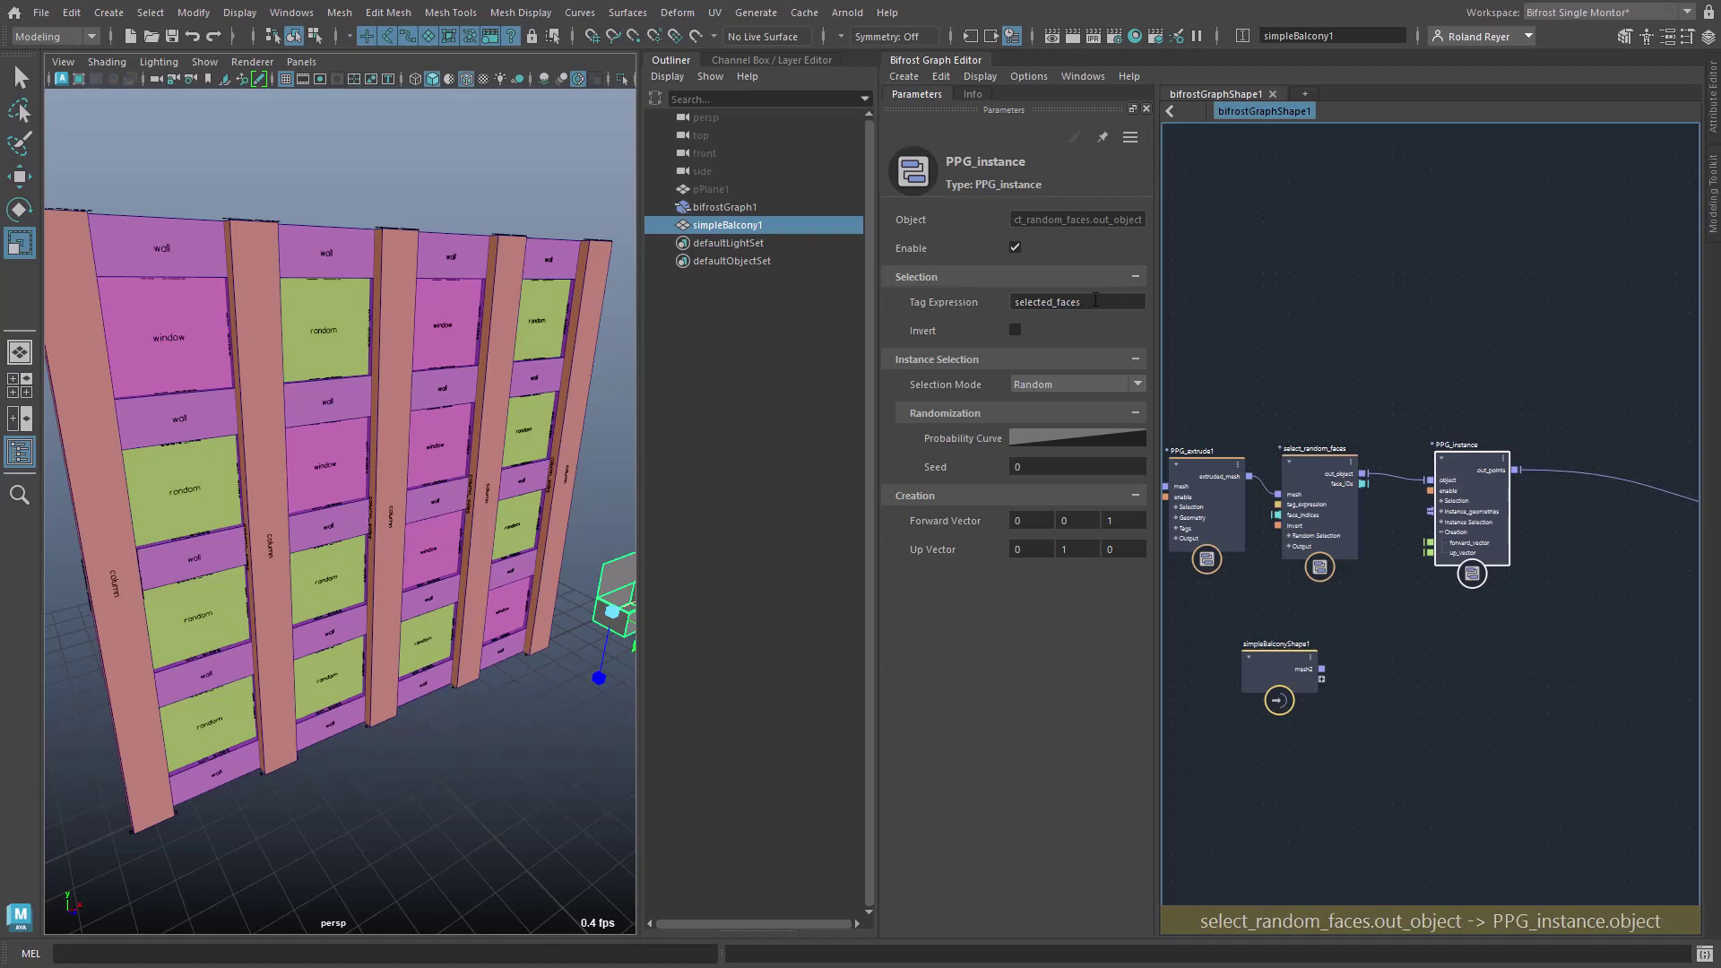
# Set PPG_instance's Tag Expression to random so it targets the randomly selected window faces
pyautogui.moveTo(1108, 302); pyautogui.dragTo(1003, 295)
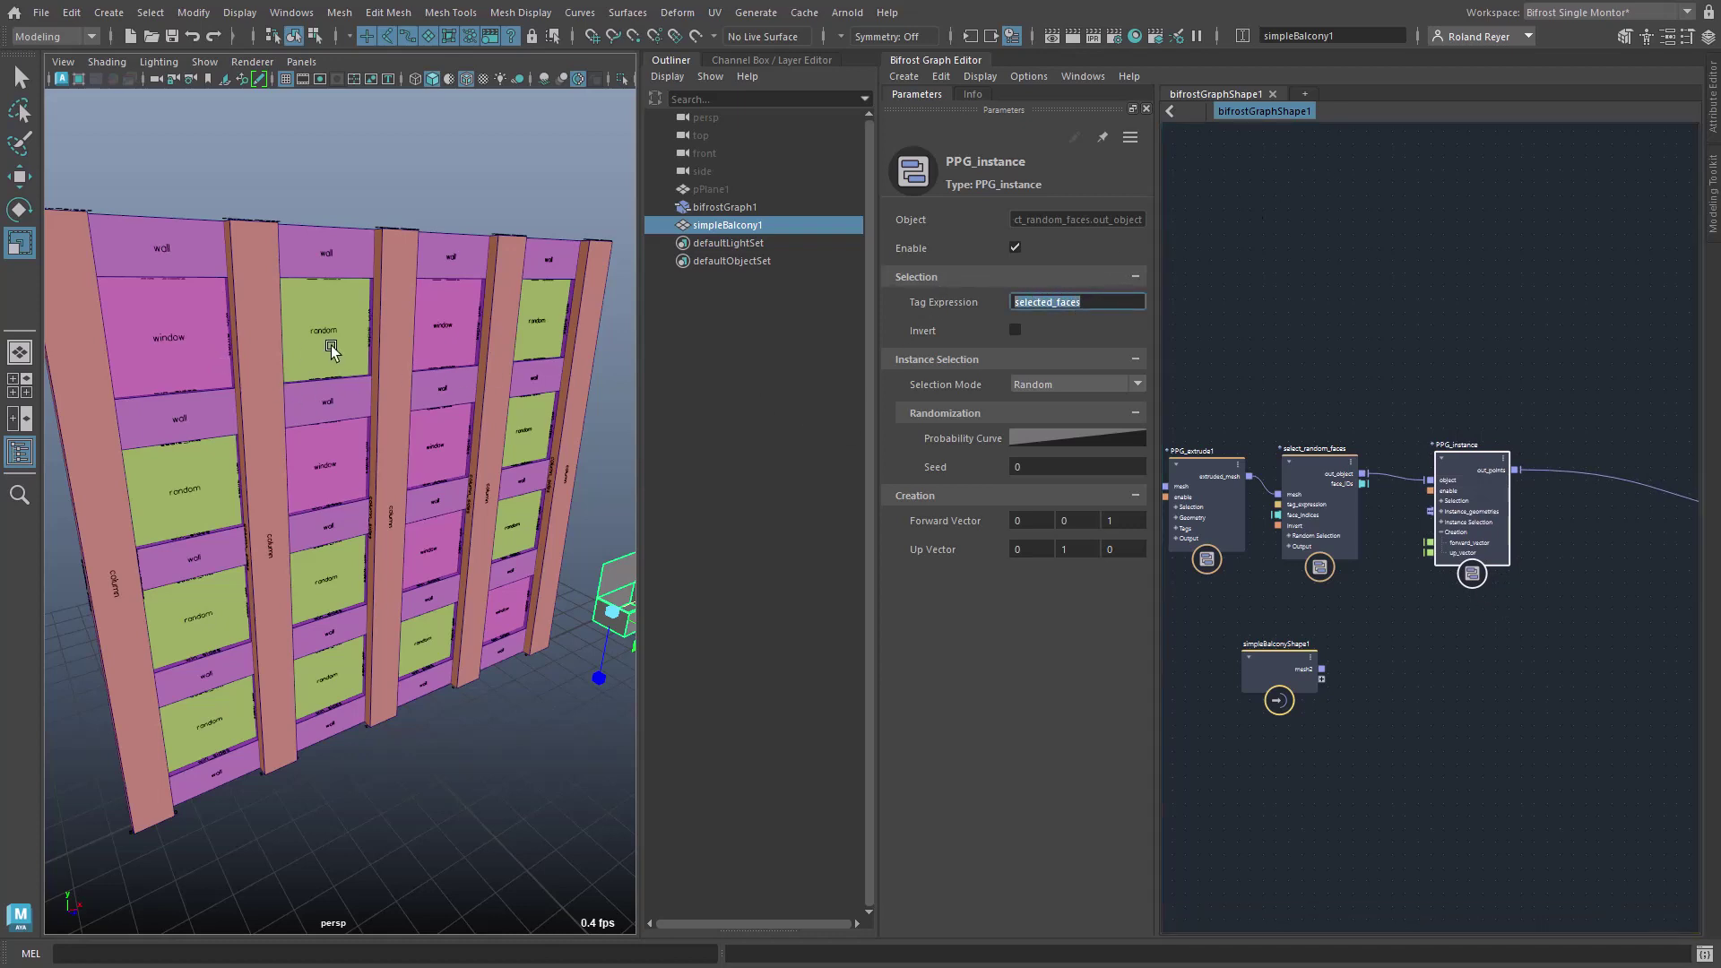
pyautogui.write('random')
pyautogui.press('Return')
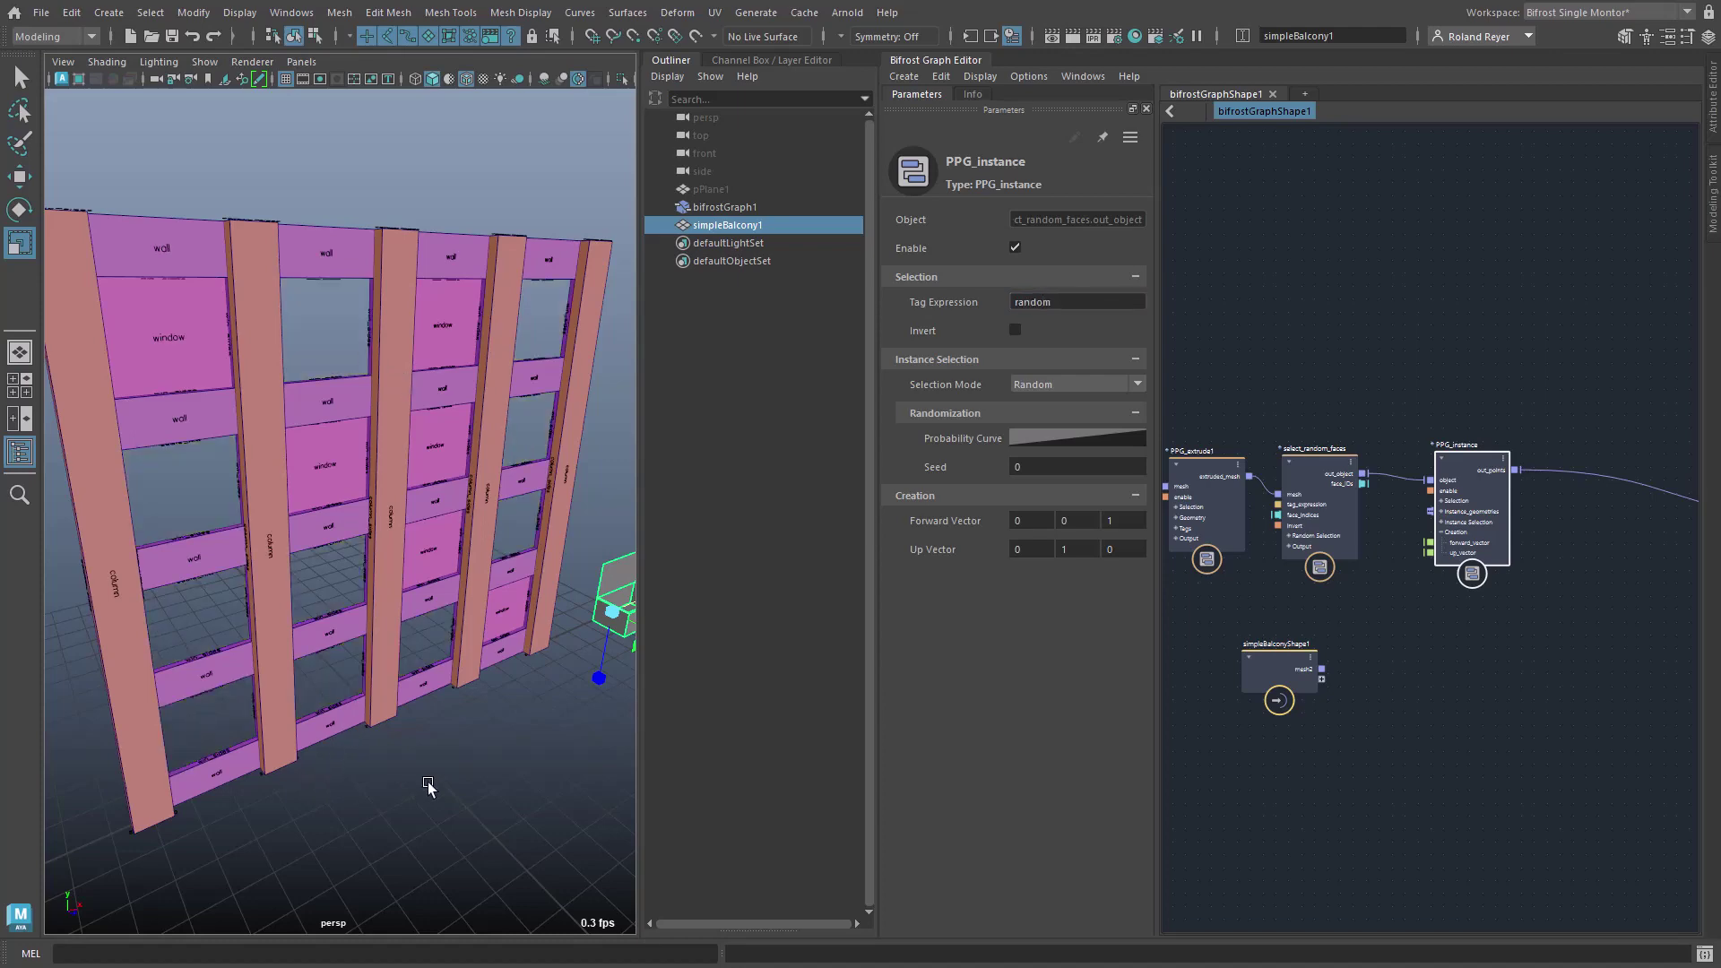
pyautogui.moveTo(427, 783)
pyautogui.keyDown('alt'); pyautogui.mouseDown()
pyautogui.moveTo(269, 771)
pyautogui.moveTo(453, 778)
pyautogui.moveTo(421, 771)
pyautogui.mouseUp(); pyautogui.keyUp('alt')
# Connect simpleBalconyShape1's mesh to PPG_instance's instance_geometries input and inspect the balconies on the facade
pyautogui.moveTo(1255, 686); pyautogui.dragTo(1297, 668)
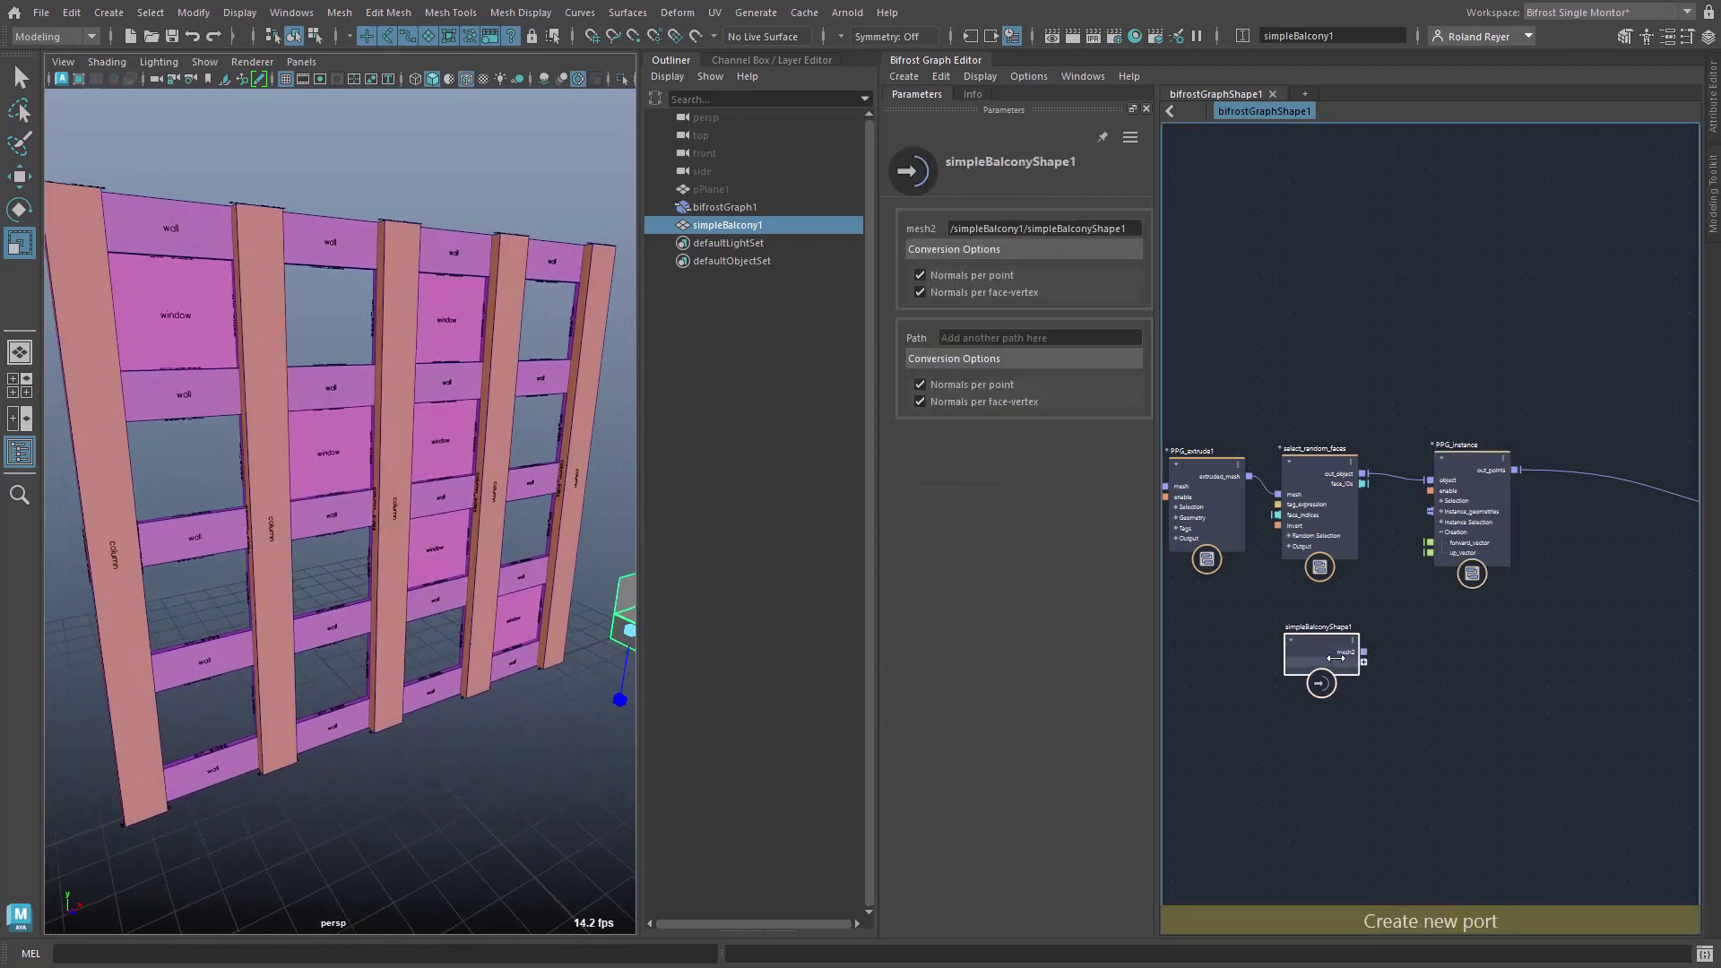
pyautogui.moveTo(1391, 635); pyautogui.dragTo(1430, 511)
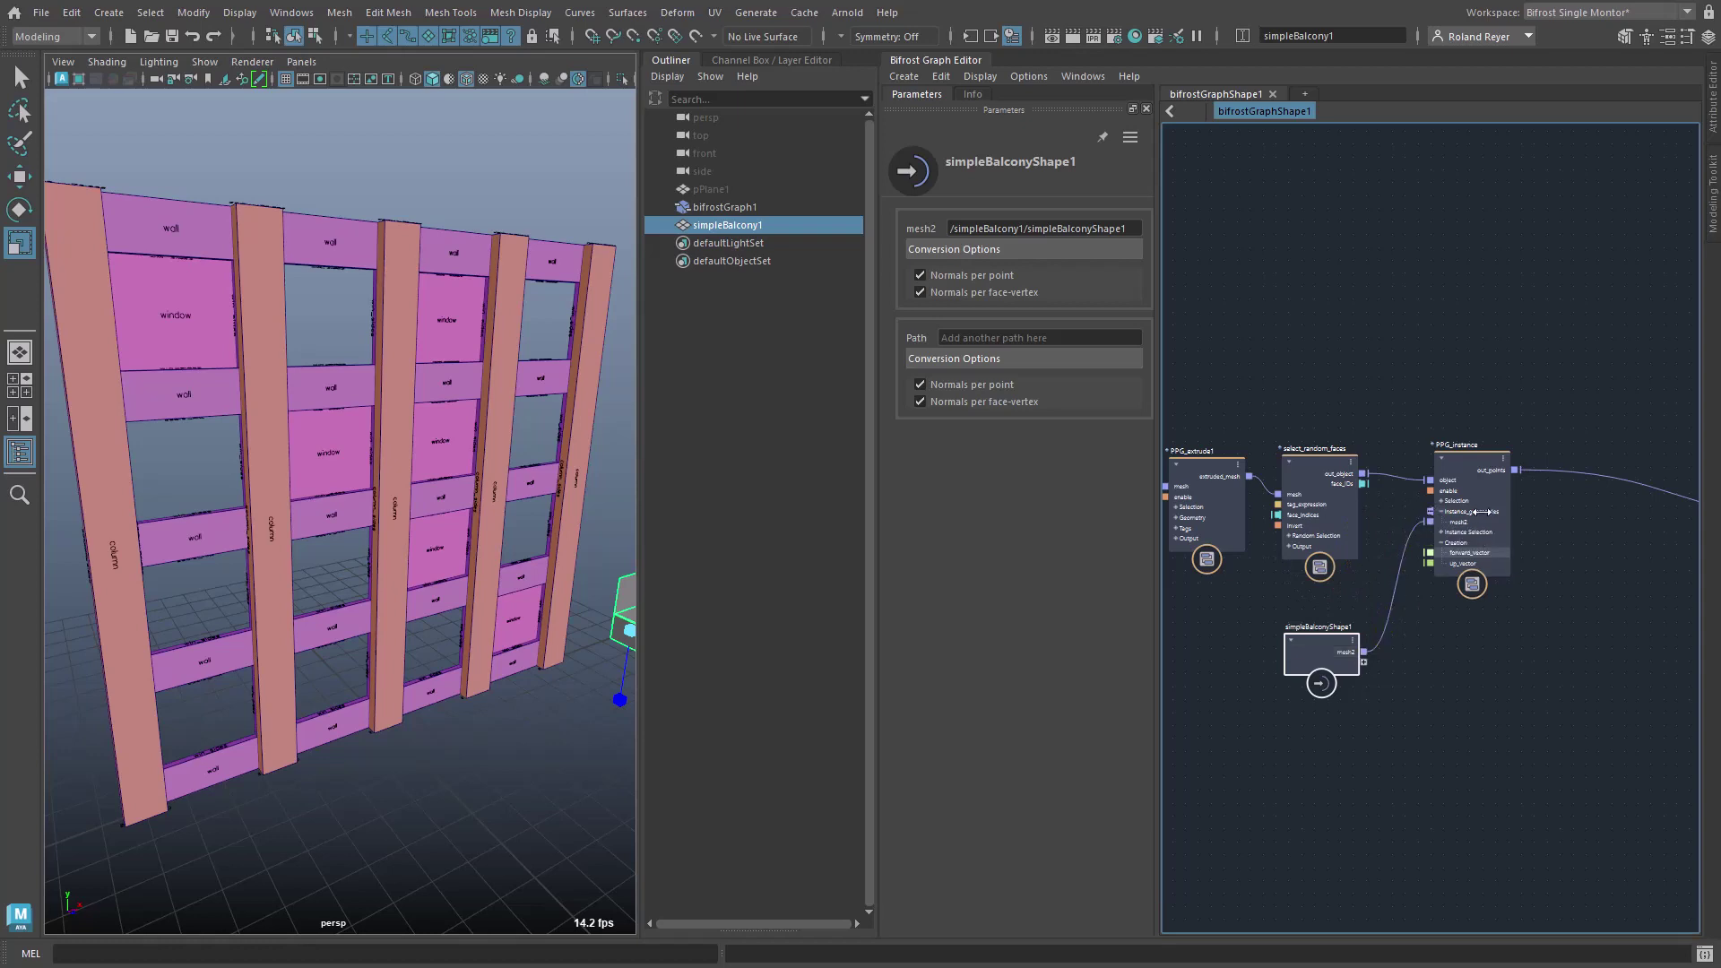
pyautogui.click(1471, 459)
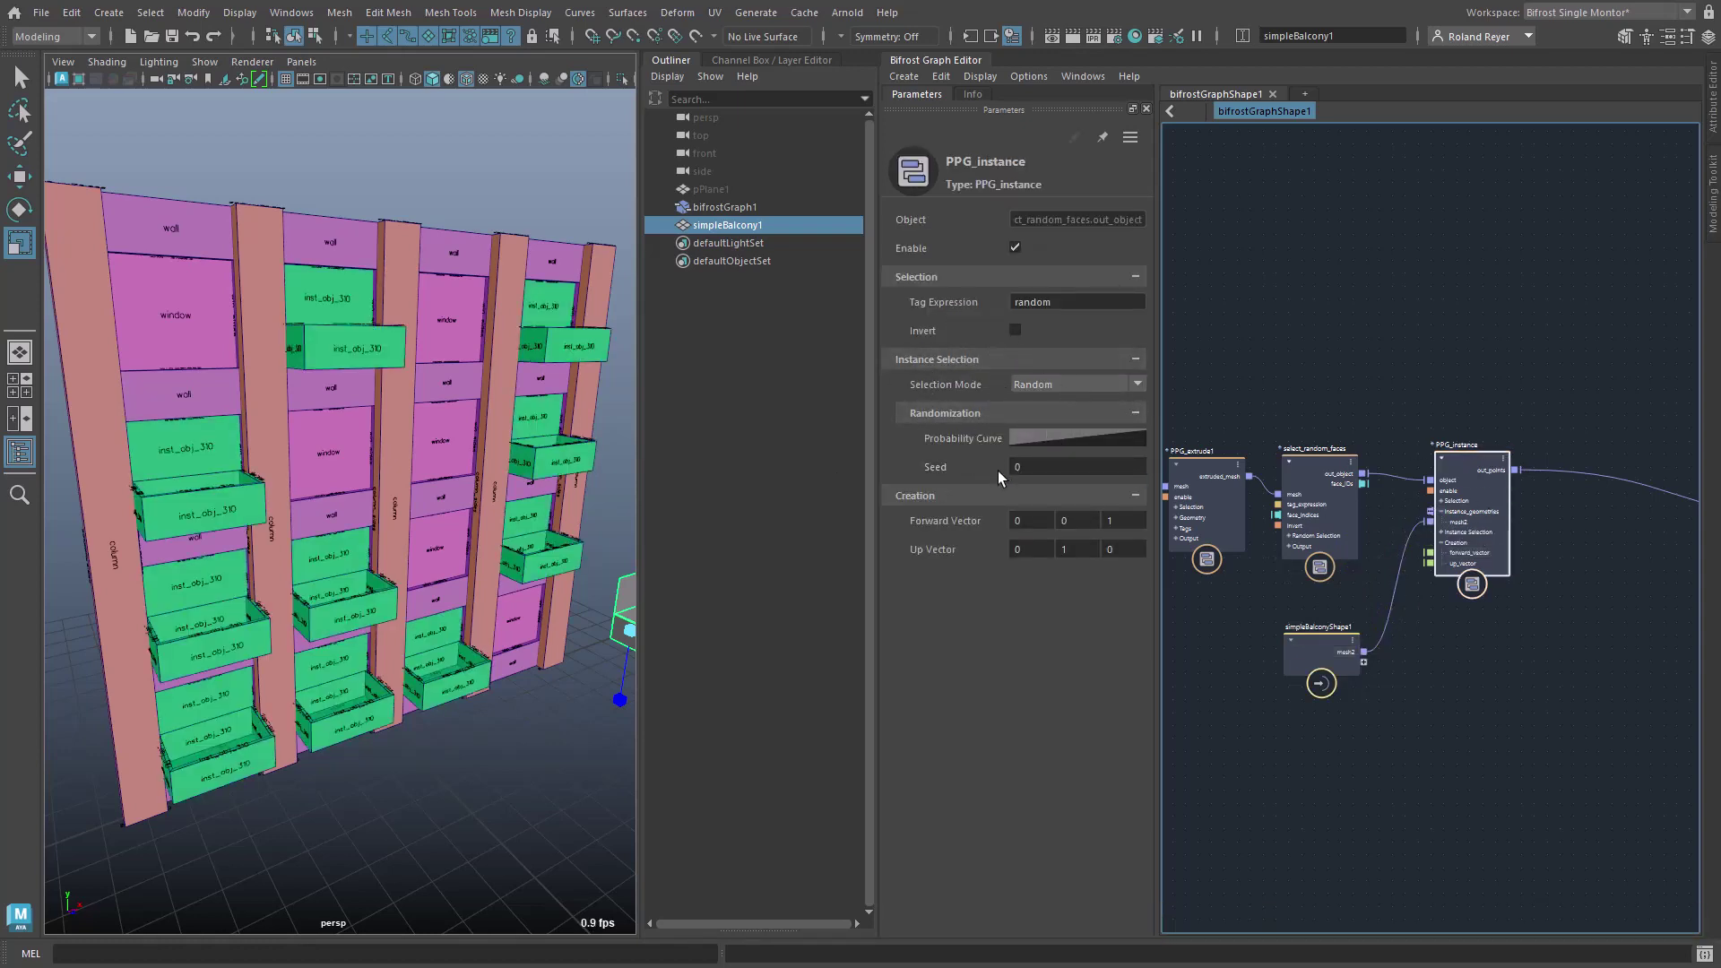
pyautogui.keyDown('alt'); pyautogui.moveTo(567, 737); pyautogui.dragTo(658, 750); pyautogui.keyUp('alt')
pyautogui.keyDown('alt'); pyautogui.moveTo(310, 711); pyautogui.dragTo(318, 668, button='right'); pyautogui.keyUp('alt')
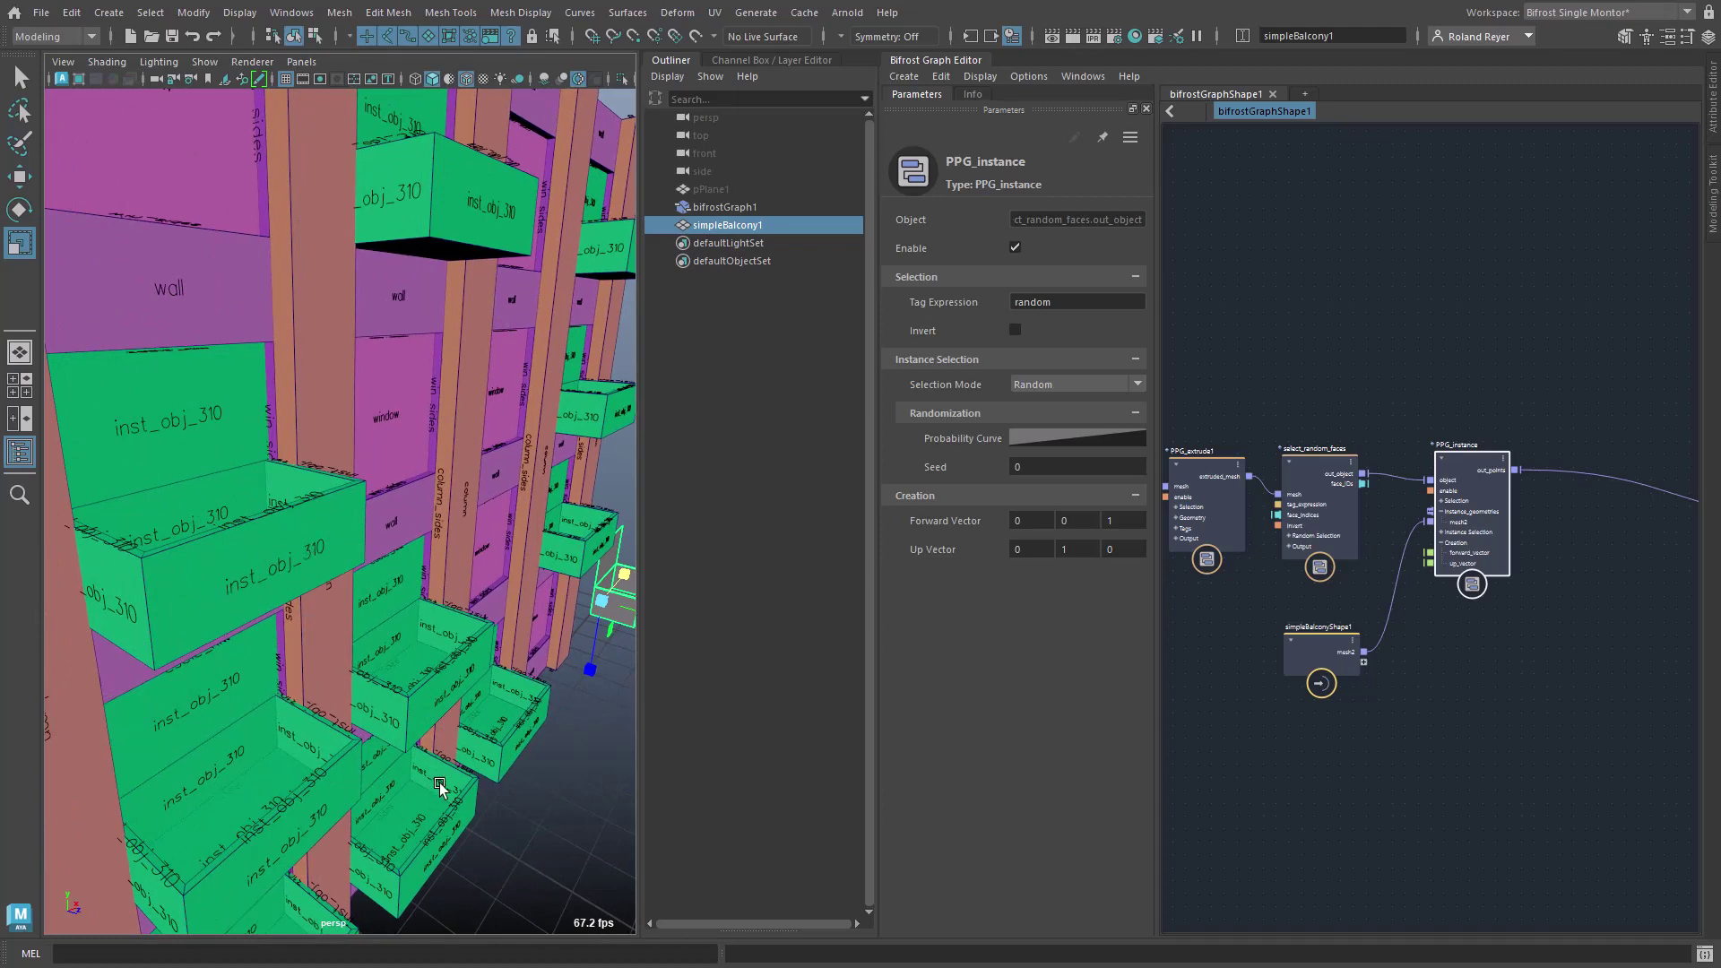
pyautogui.scroll(-5, 470, 681)
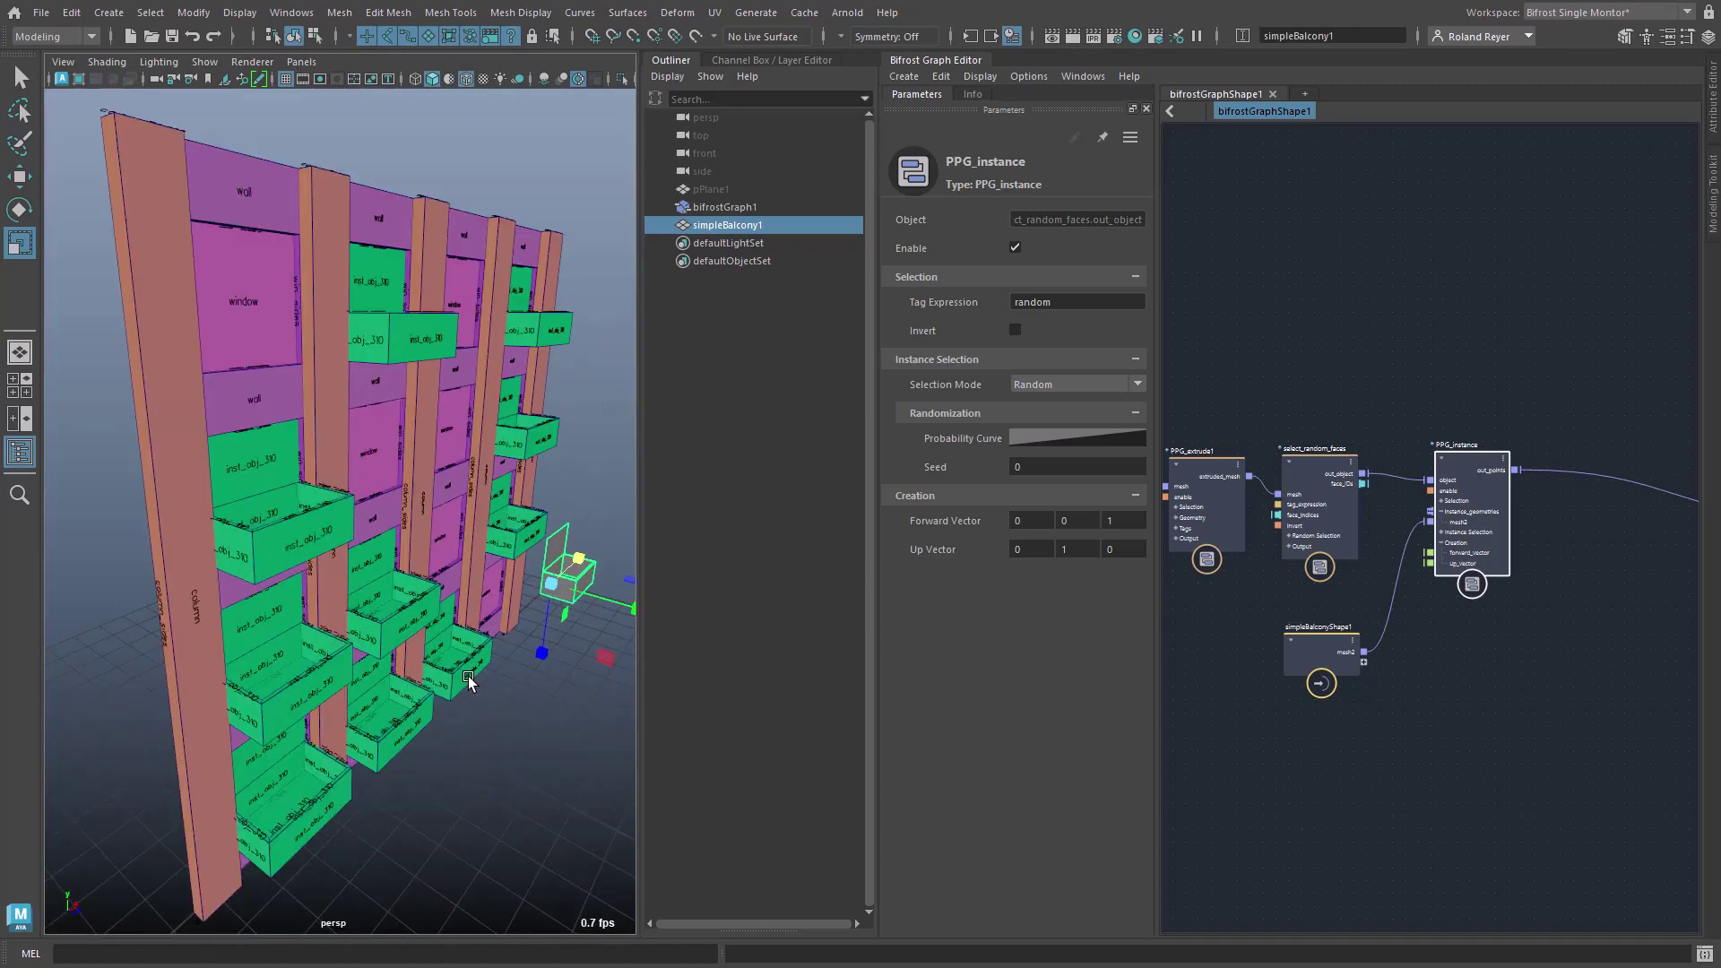
pyautogui.keyDown('alt'); pyautogui.moveTo(469, 682); pyautogui.dragTo(381, 670); pyautogui.keyUp('alt')
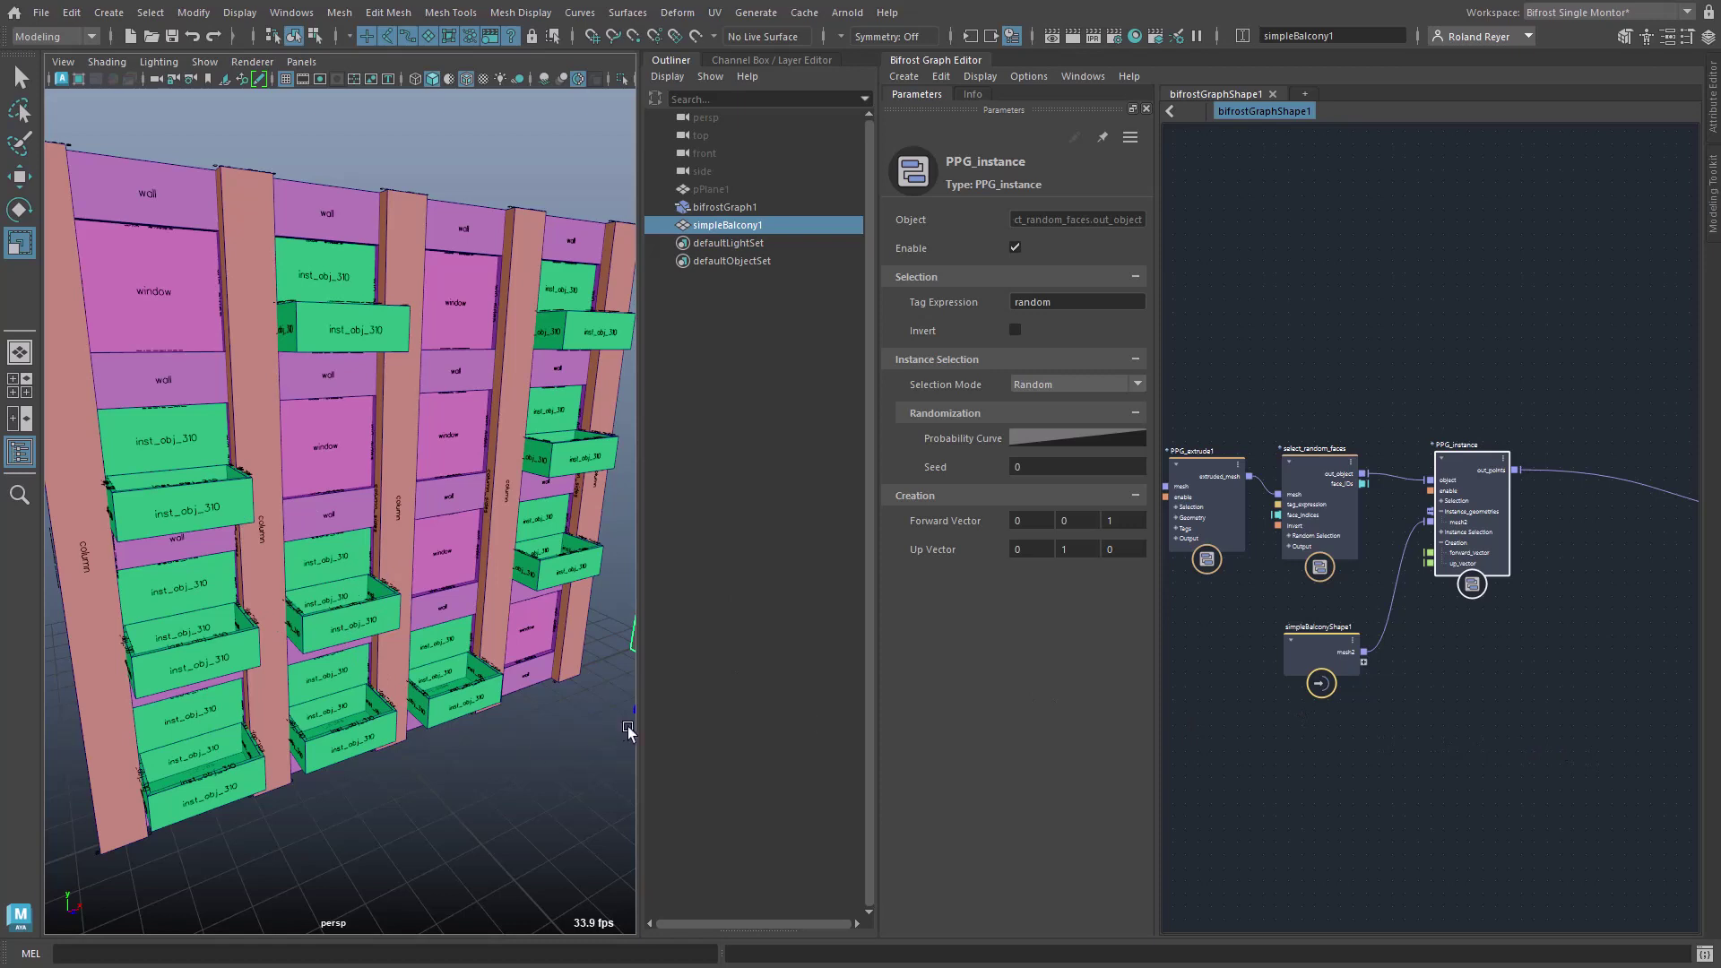
# Set display_face_tags' Tag Expression to "* !inst_*" to hide the labels on the instanced balconies
pyautogui.keyDown('alt'); pyautogui.moveTo(1583, 751); pyautogui.dragTo(1258, 735, button='middle'); pyautogui.keyUp('alt')
pyautogui.keyDown('alt'); pyautogui.moveTo(1487, 738); pyautogui.dragTo(1160, 753, button='middle'); pyautogui.keyUp('alt')
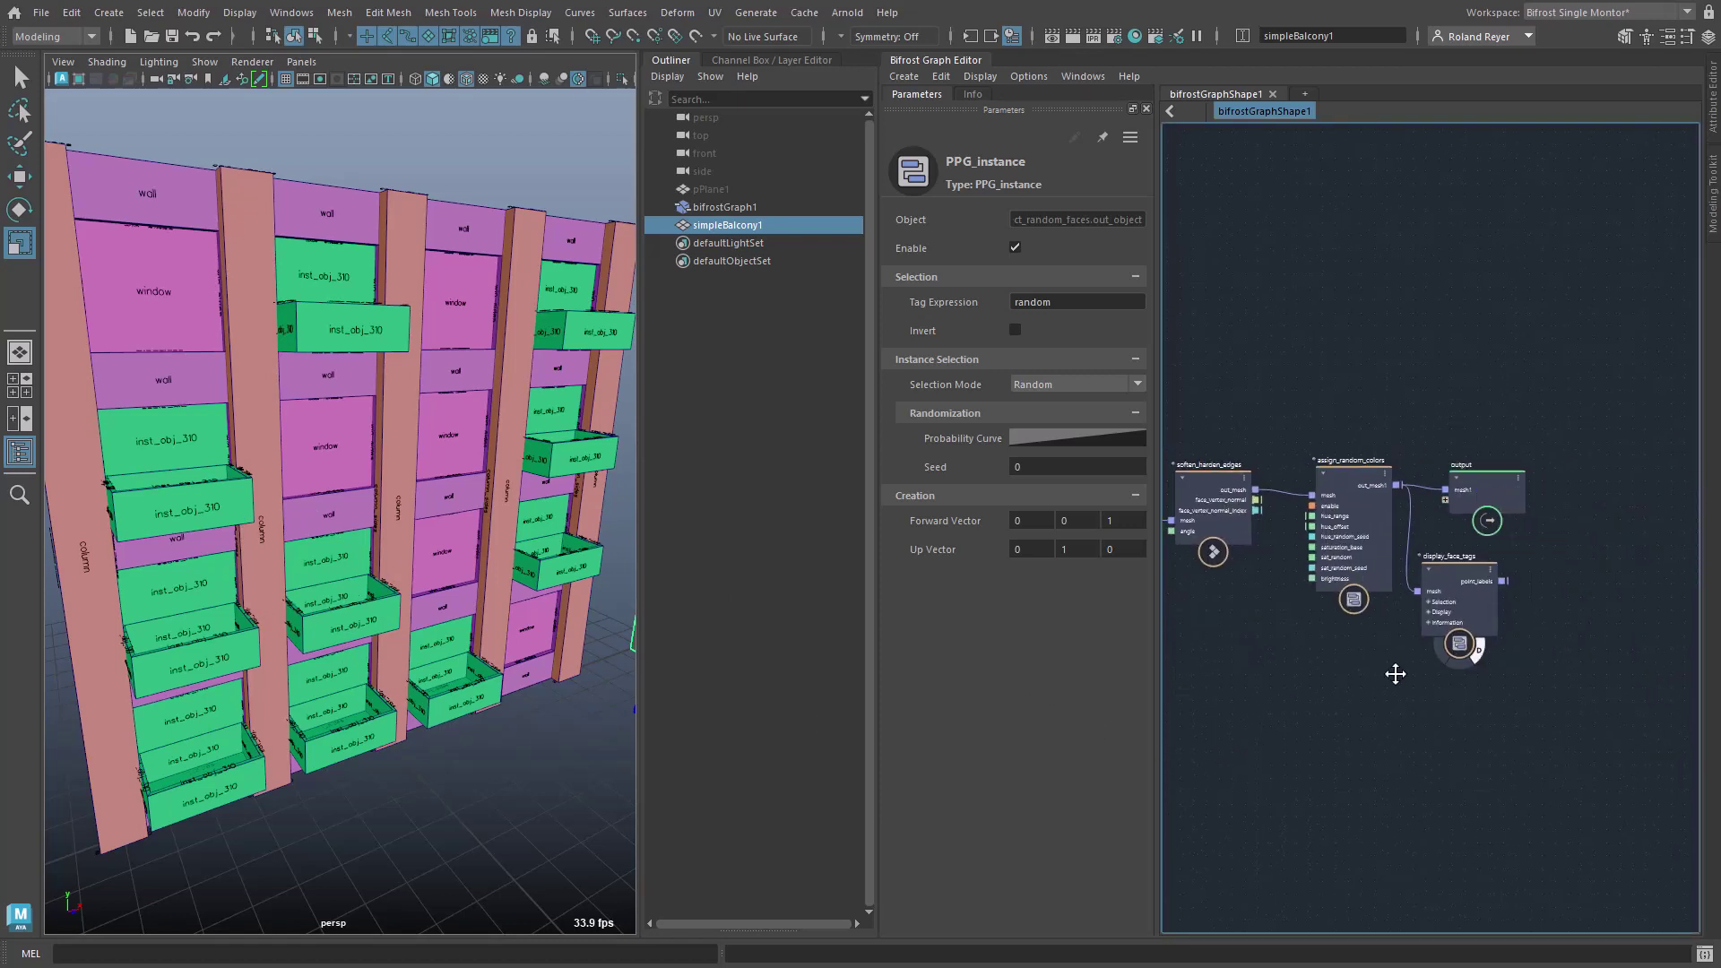
pyautogui.moveTo(1463, 566); pyautogui.dragTo(1486, 566)
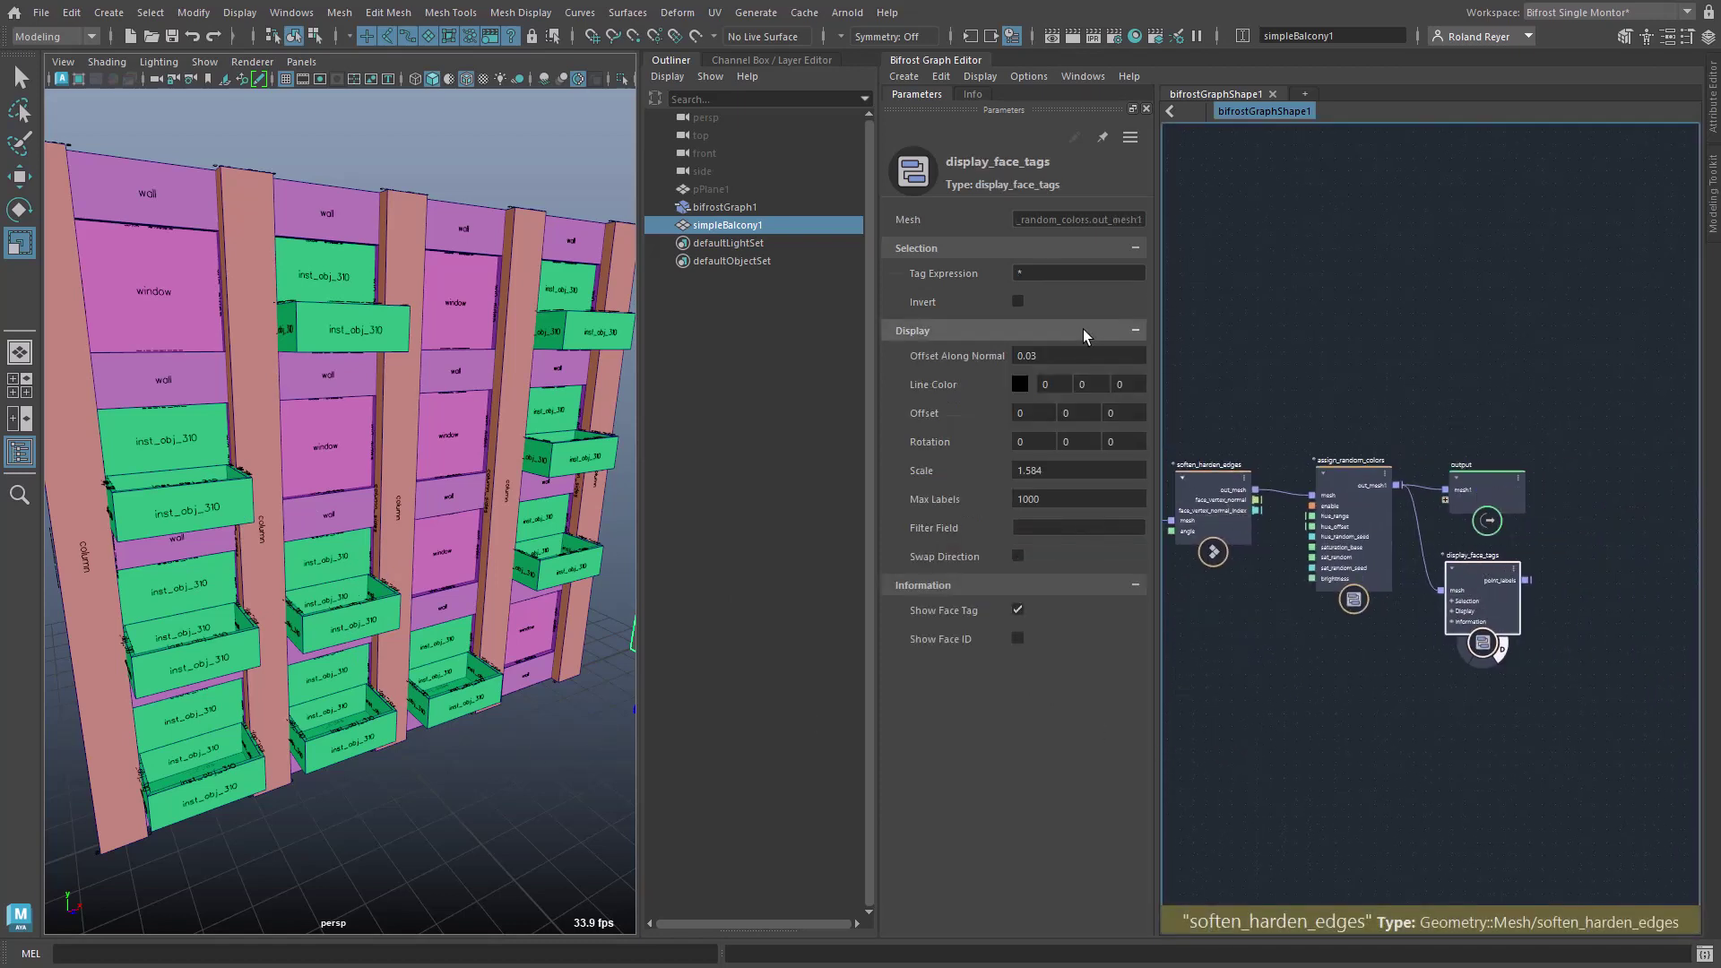
pyautogui.moveTo(1051, 276); pyautogui.dragTo(974, 271)
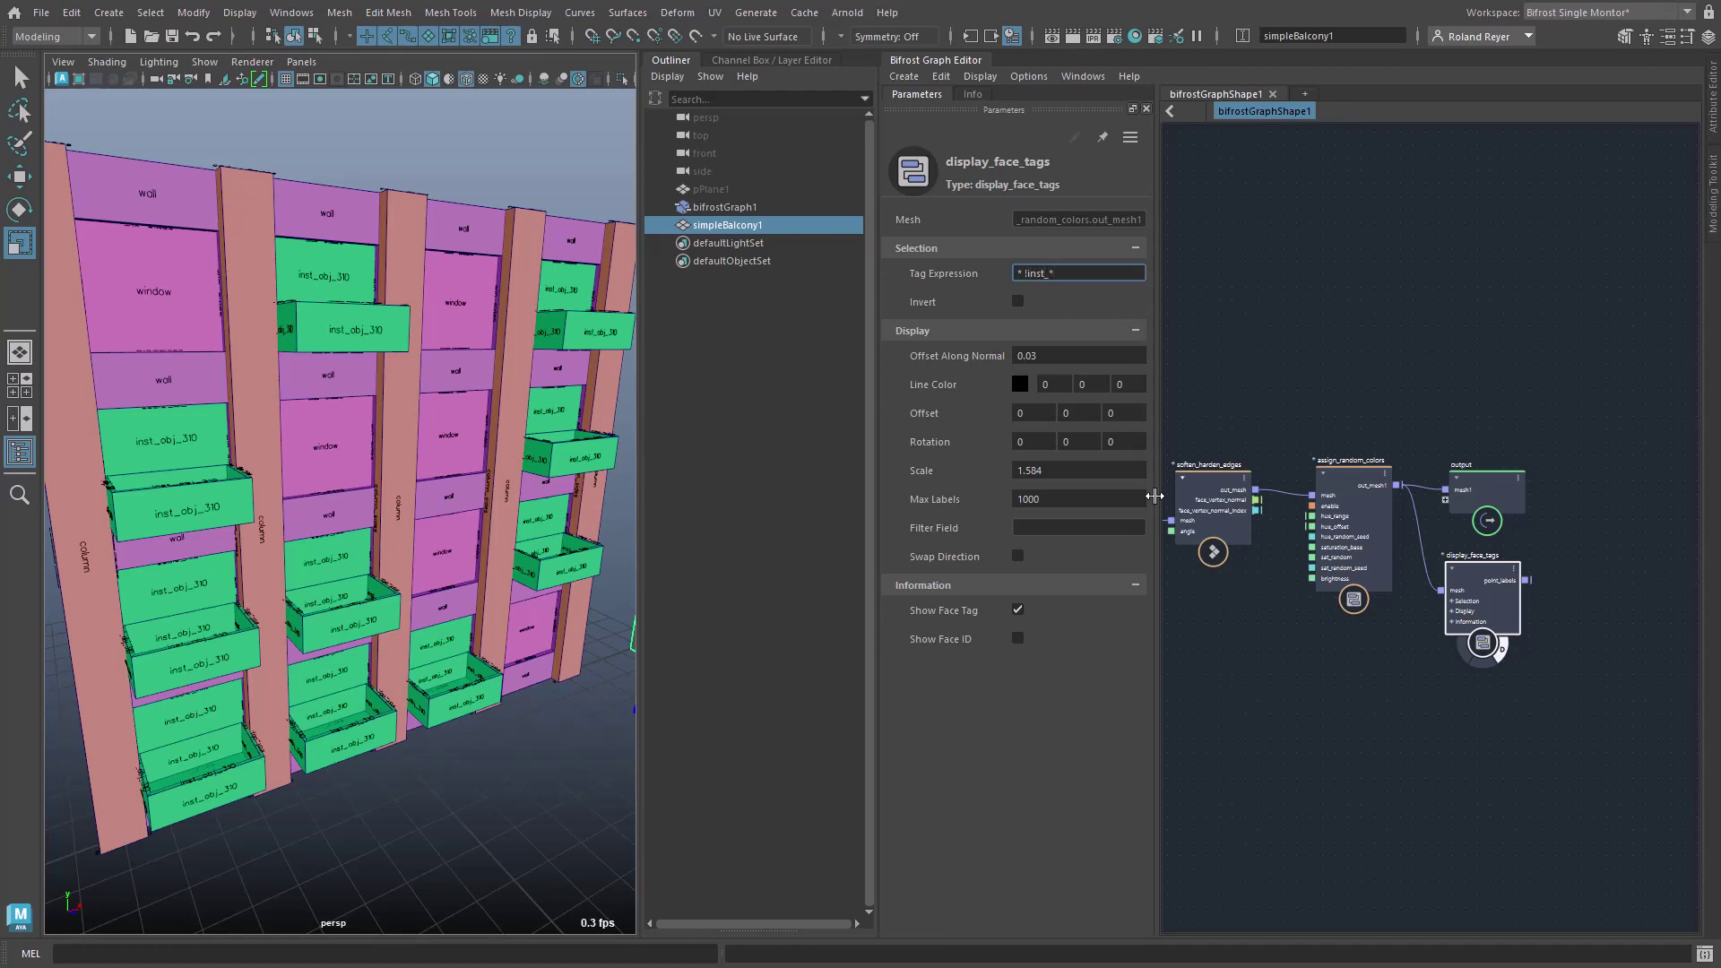
pyautogui.press('Return')
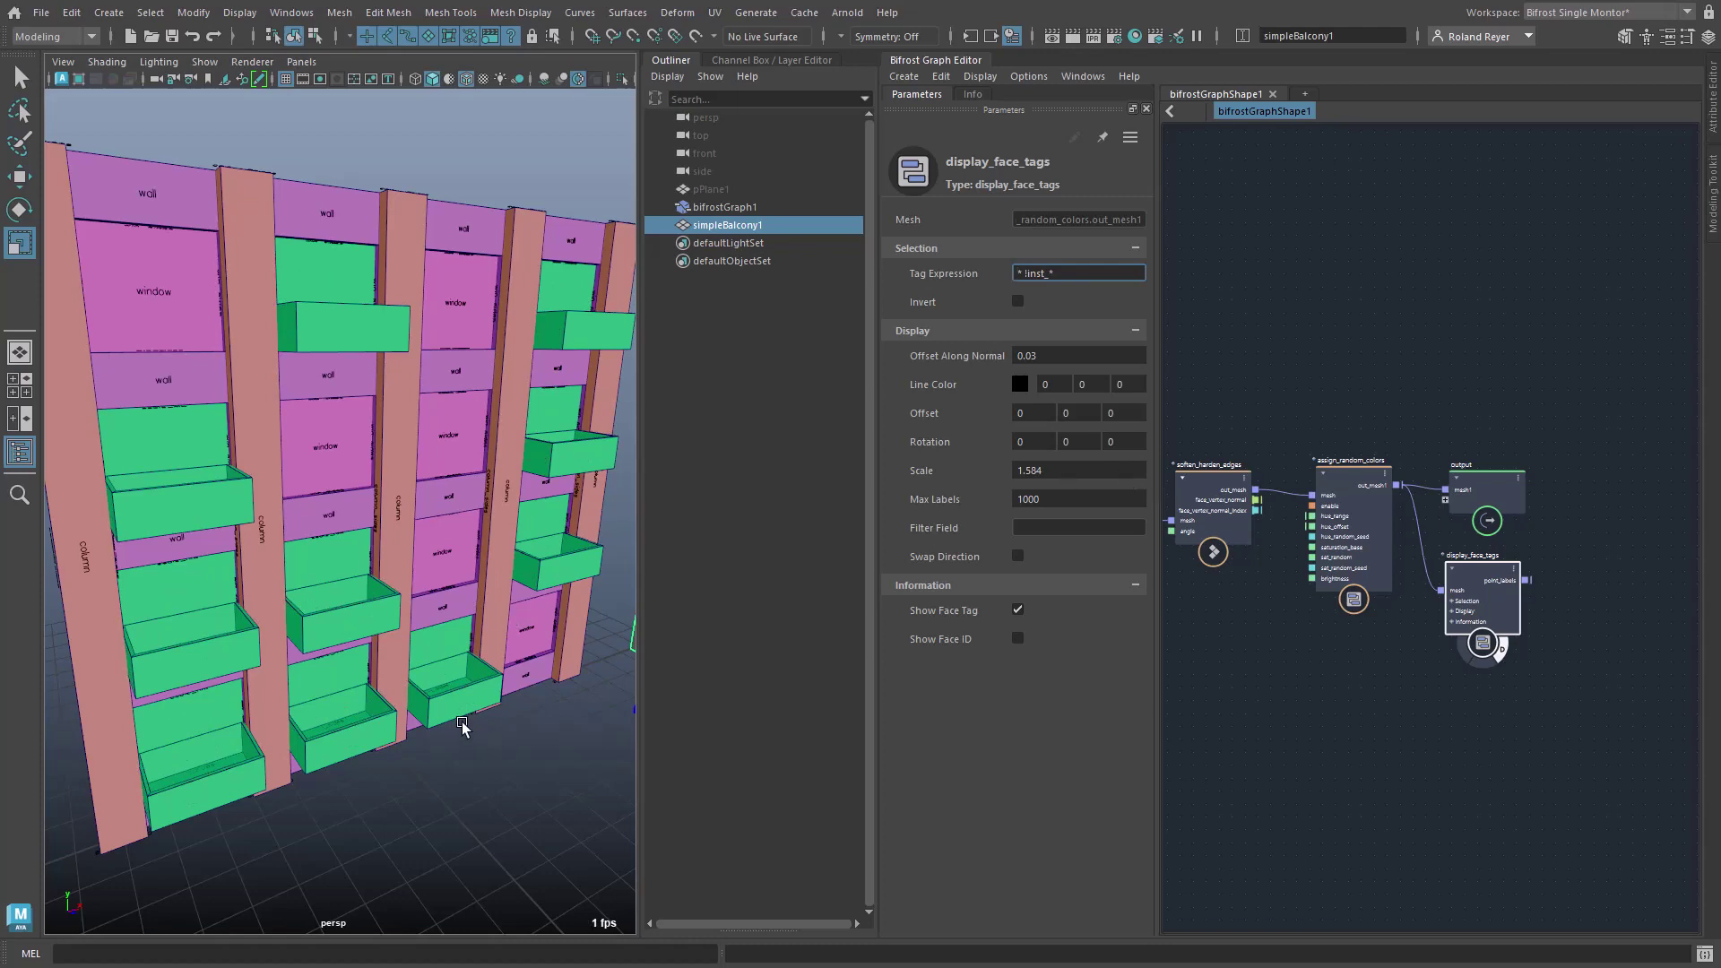
# Select pPlane1, collapse the Outliner, and widen the viewport to give the facade more room
pyautogui.keyDown('alt'); pyautogui.moveTo(469, 749); pyautogui.dragTo(468, 699); pyautogui.keyUp('alt')
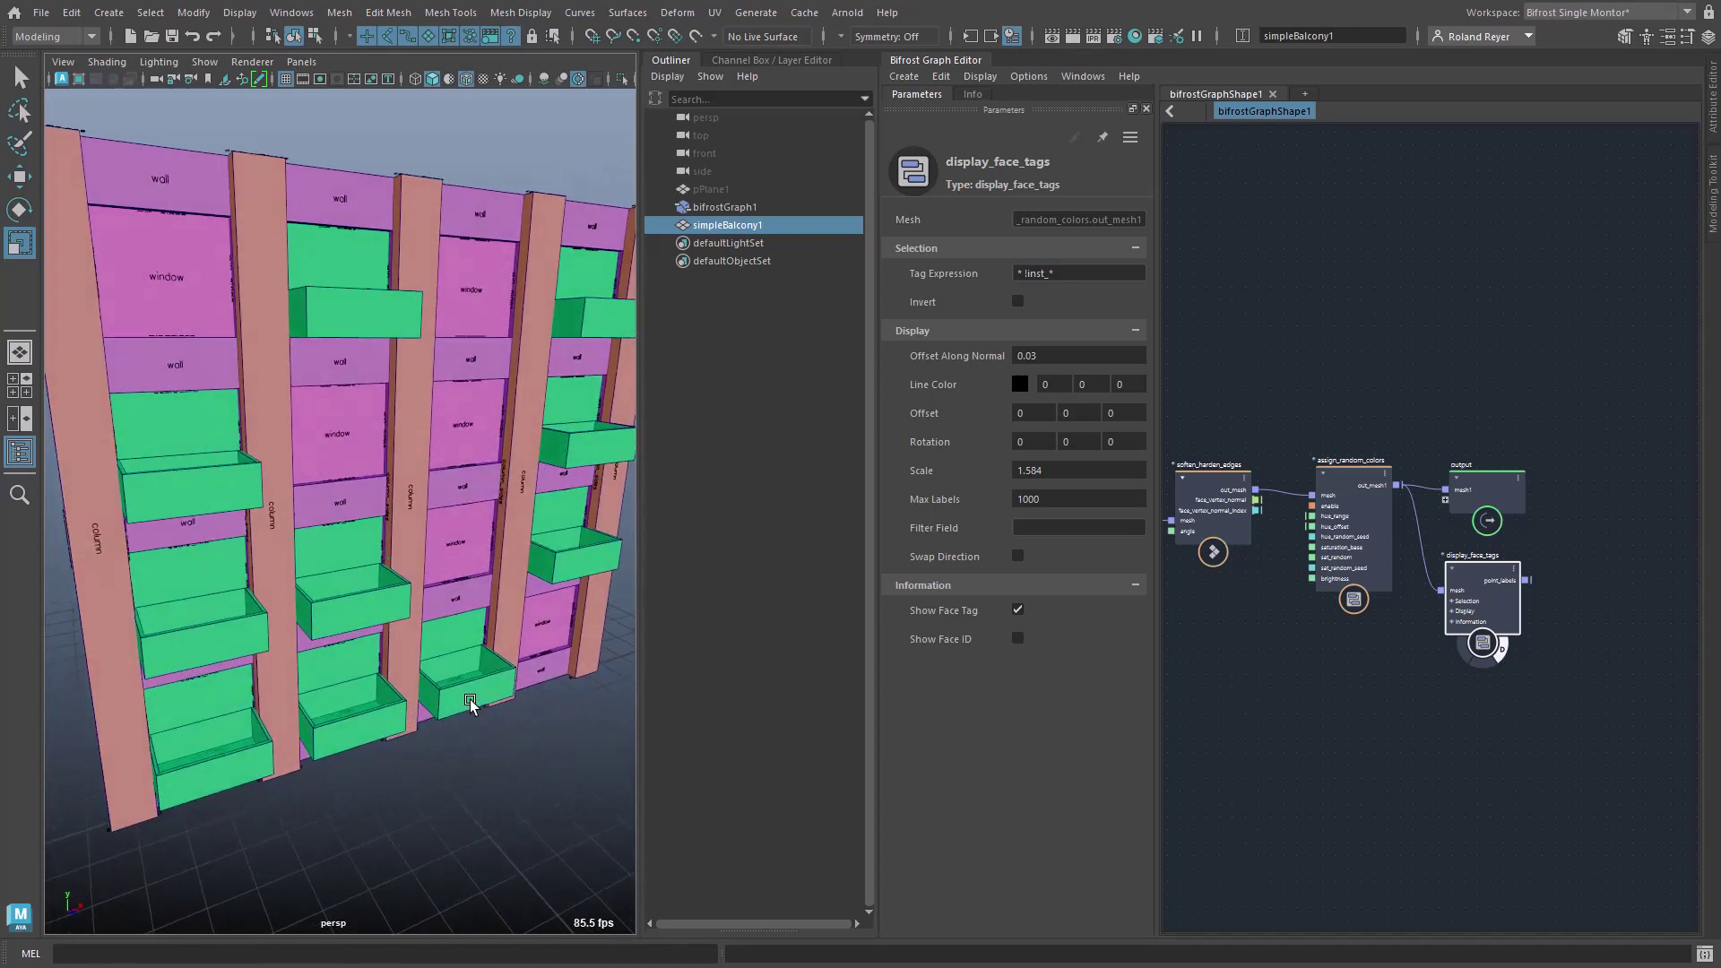
pyautogui.click(708, 188)
pyautogui.doubleClick(674, 59)
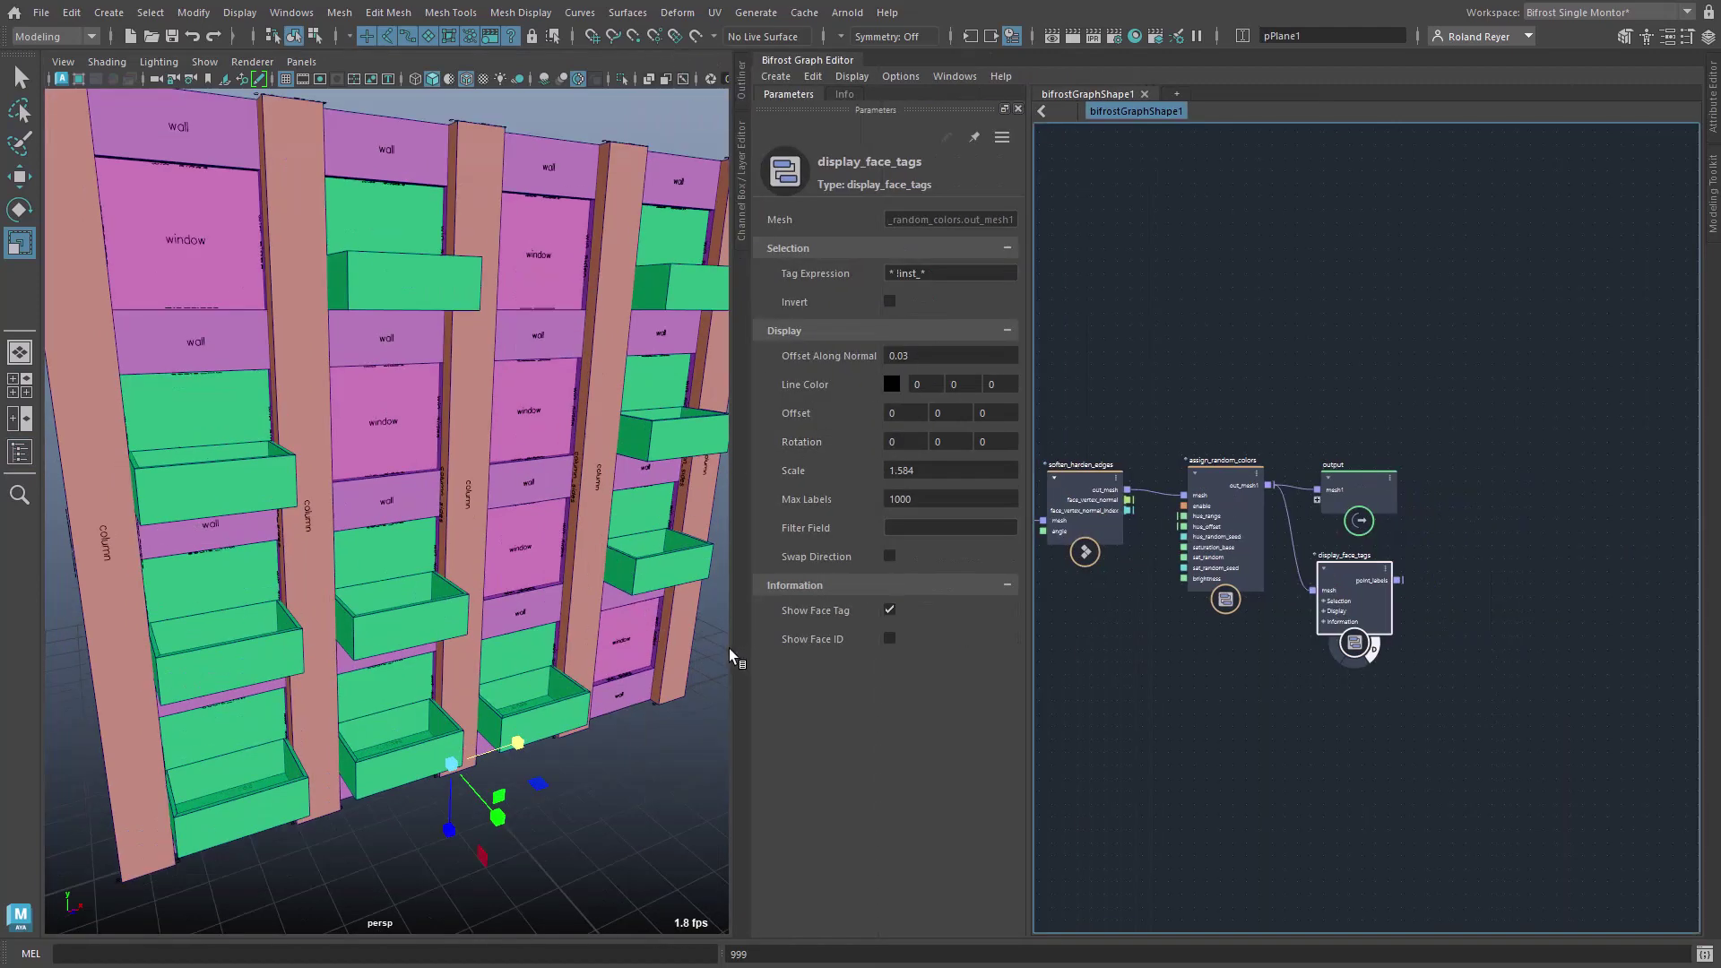
pyautogui.moveTo(731, 649); pyautogui.dragTo(871, 649)
pyautogui.moveTo(871, 649); pyautogui.dragTo(874, 649)
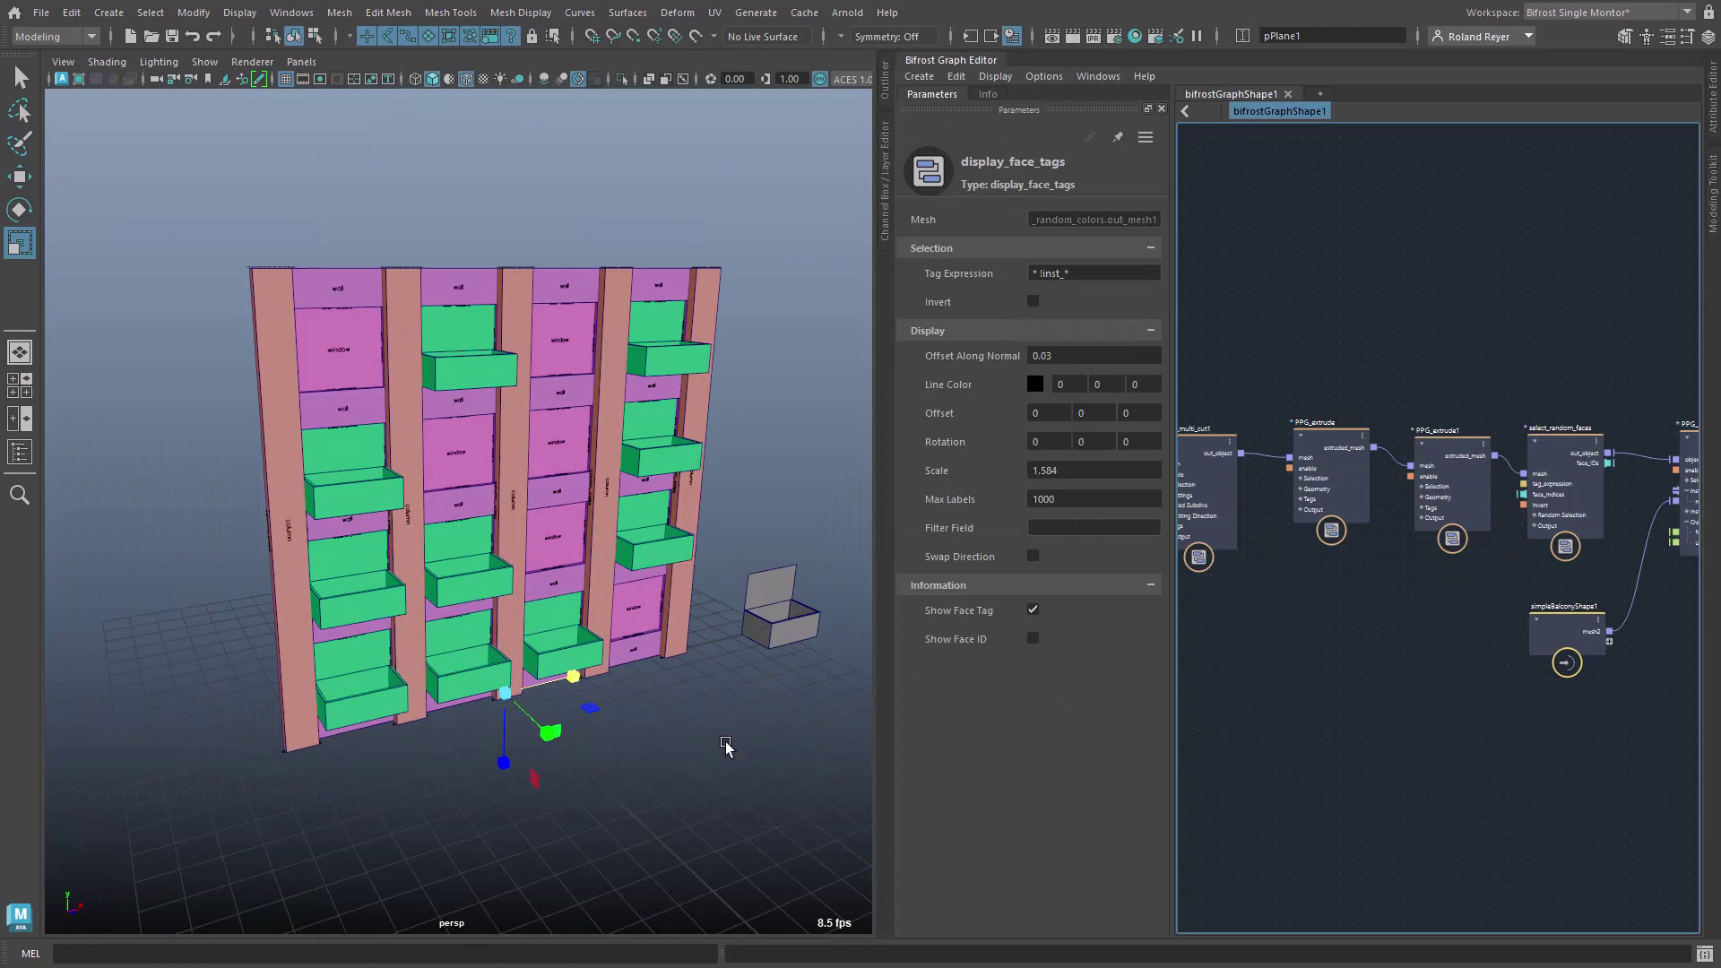
# Scale pPlane1 to roughly double its height and width so the facade gains more floors and window columns
pyautogui.keyDown('alt'); pyautogui.moveTo(726, 746); pyautogui.dragTo(499, 848); pyautogui.keyUp('alt')
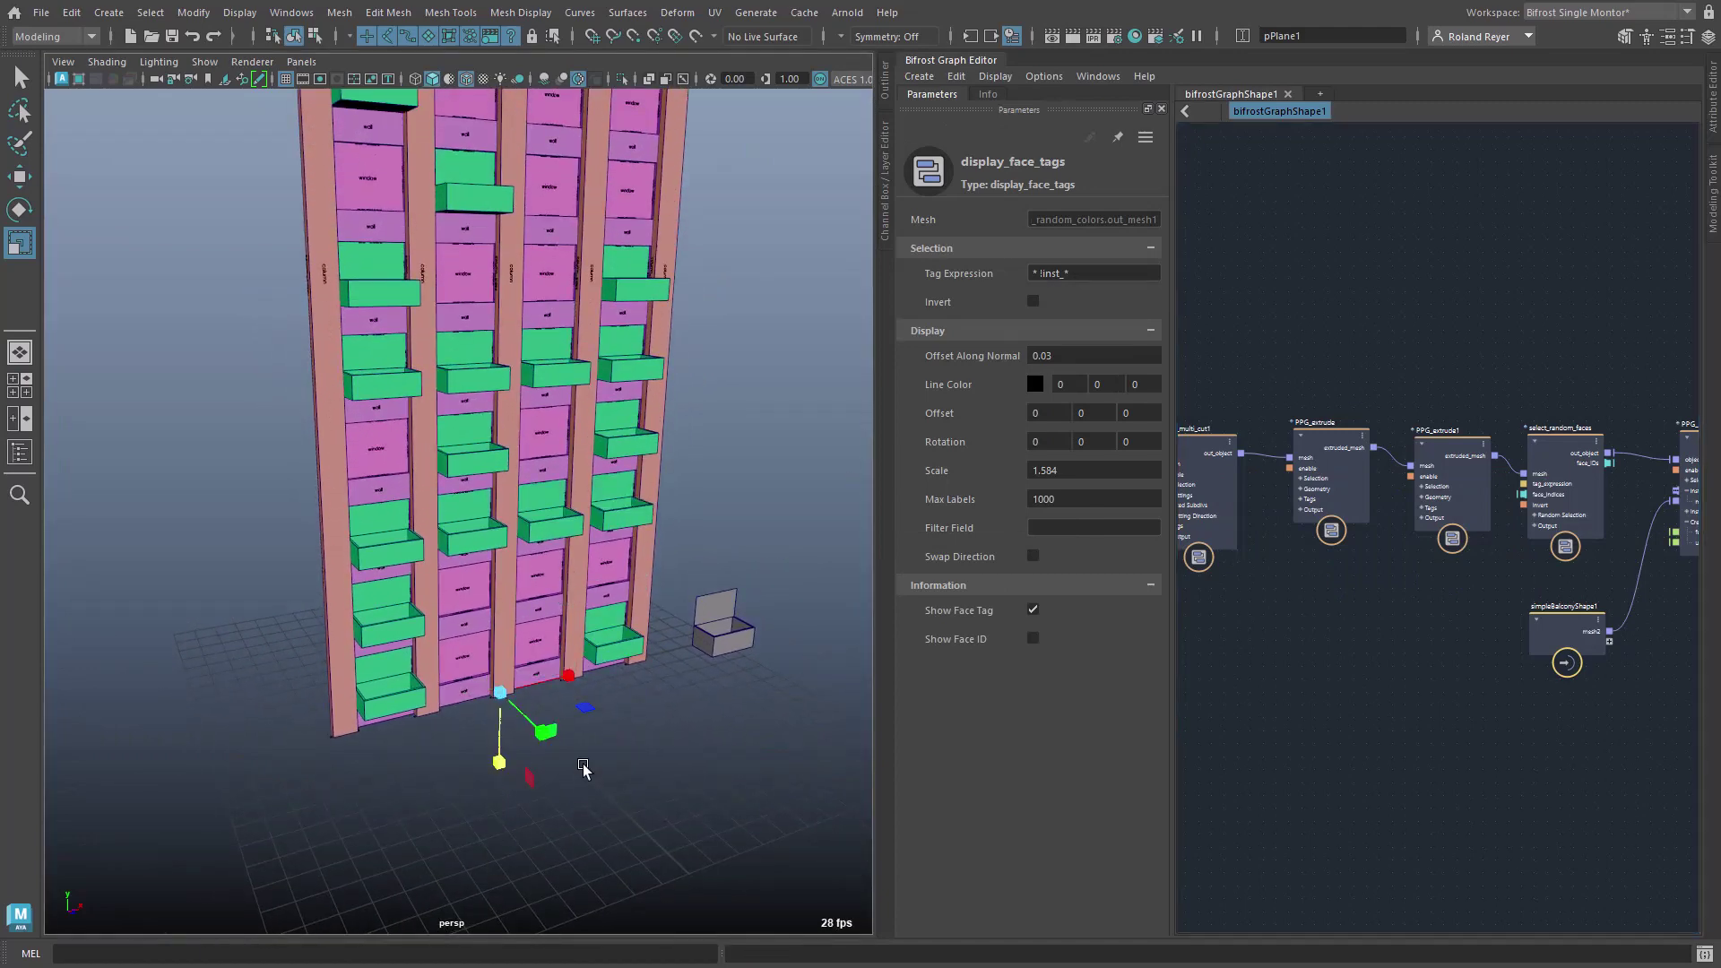
pyautogui.moveTo(568, 677); pyautogui.dragTo(617, 701)
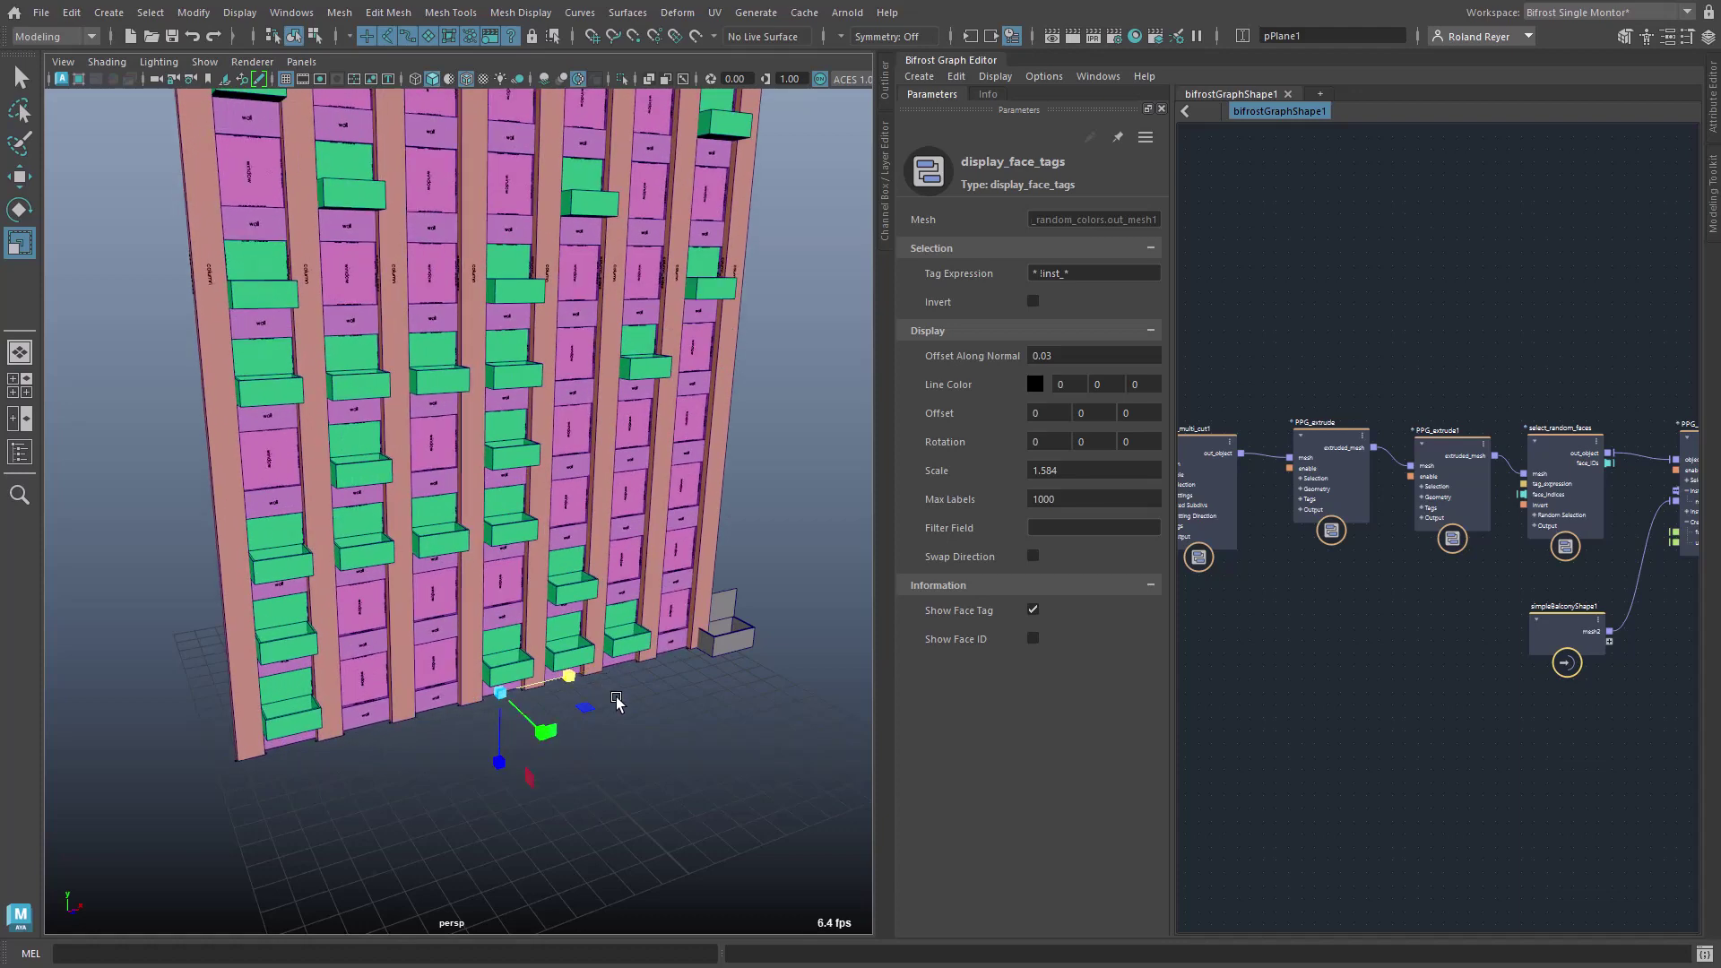
pyautogui.keyDown('alt'); pyautogui.moveTo(650, 760); pyautogui.dragTo(658, 905, button='middle'); pyautogui.keyUp('alt')
# Turn off the viewport display of the display_face_tags node to hide all face labels on the building
pyautogui.keyDown('alt'); pyautogui.moveTo(1564, 777); pyautogui.dragTo(1004, 782, button='middle'); pyautogui.keyUp('alt')
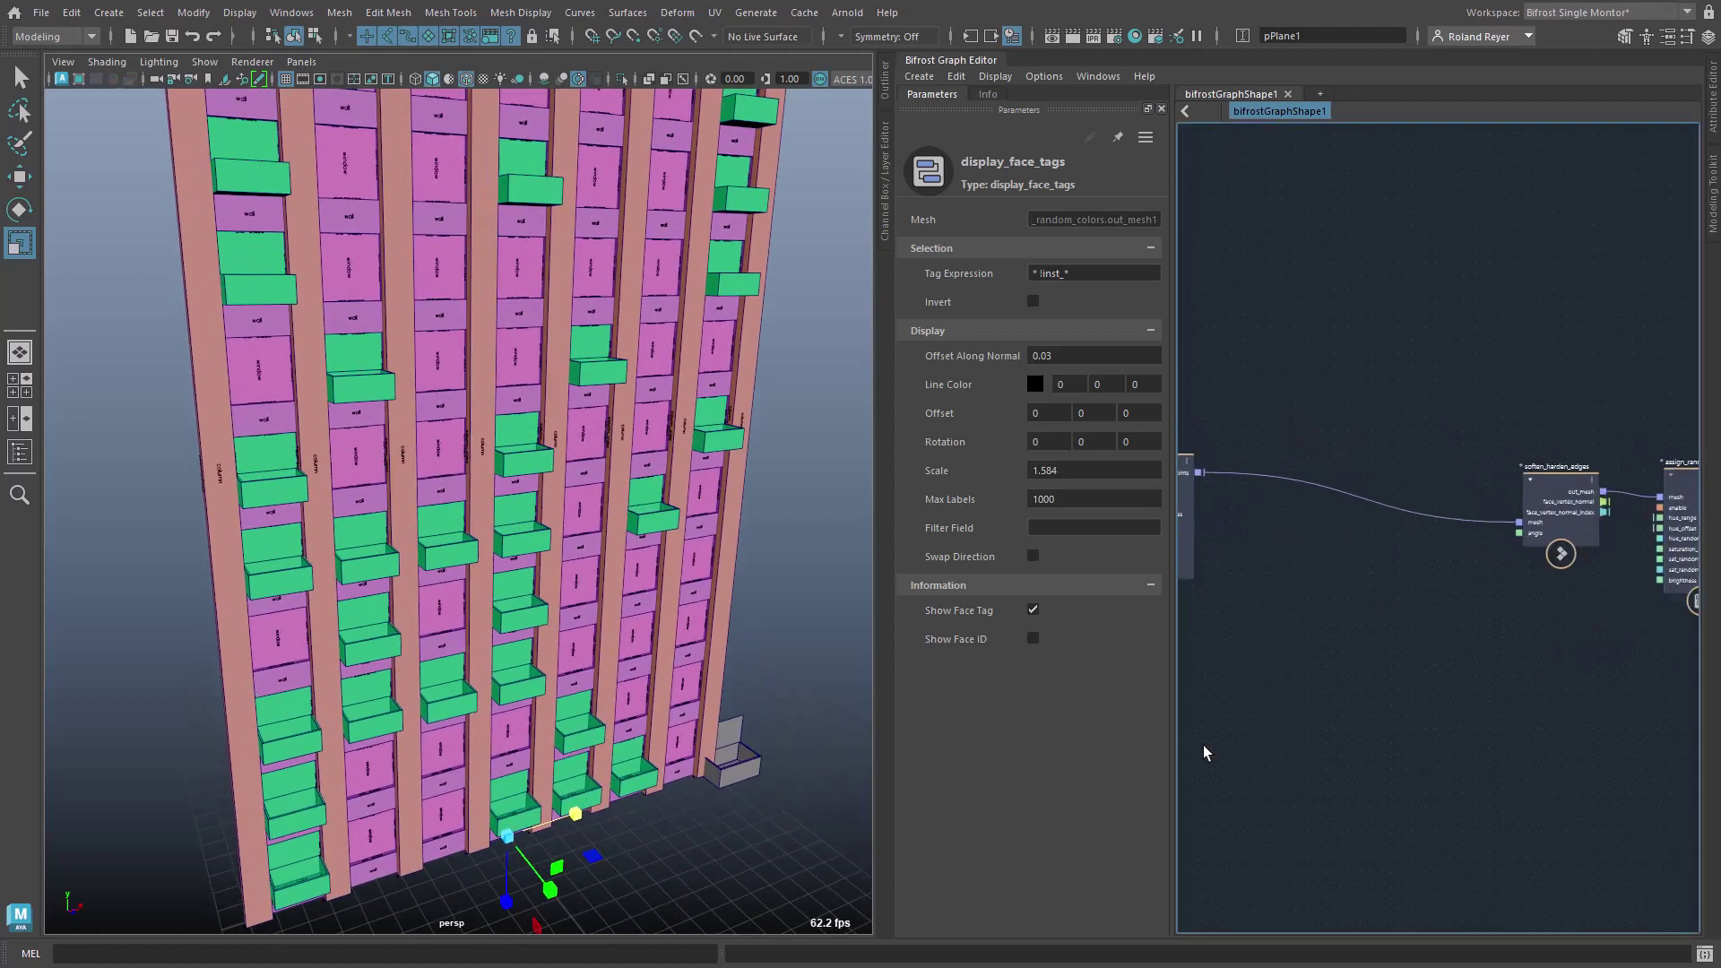
pyautogui.keyDown('alt'); pyautogui.moveTo(1585, 629); pyautogui.dragTo(1309, 641, button='middle'); pyautogui.keyUp('alt')
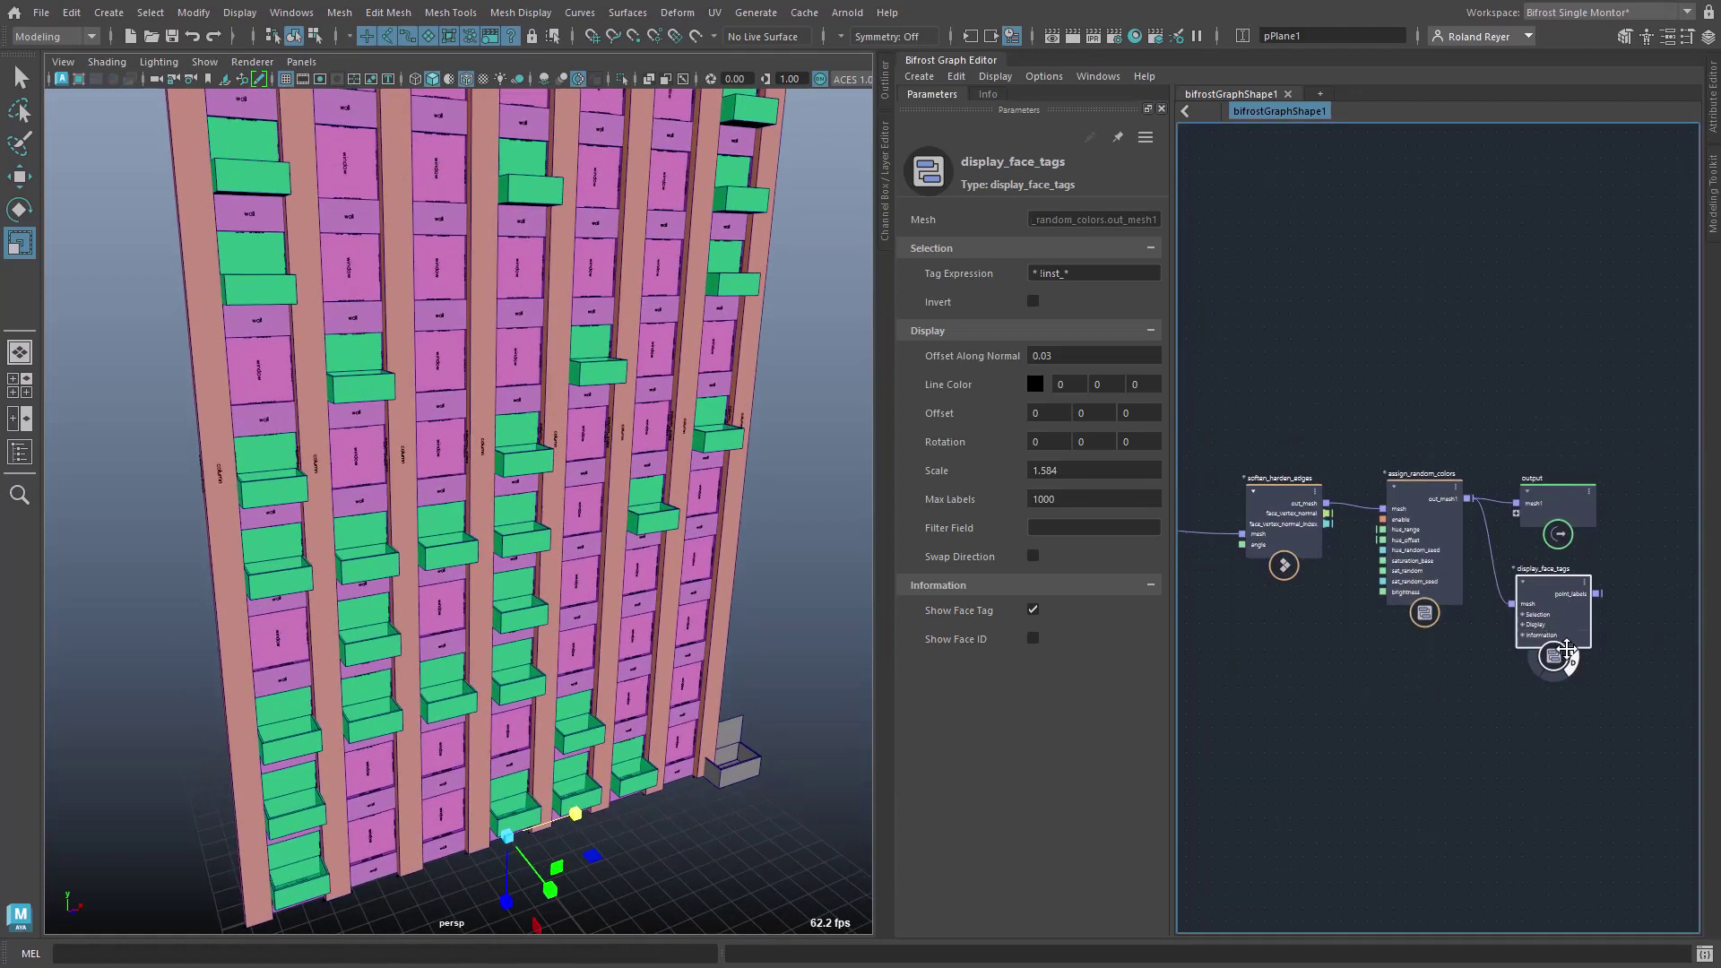
pyautogui.click(1557, 695)
pyautogui.keyDown('alt'); pyautogui.moveTo(1291, 792); pyautogui.dragTo(1676, 762, button='middle'); pyautogui.keyUp('alt')
pyautogui.keyDown('alt'); pyautogui.moveTo(659, 649); pyautogui.dragTo(529, 777); pyautogui.keyUp('alt')
pyautogui.scroll(5, 599, 805)
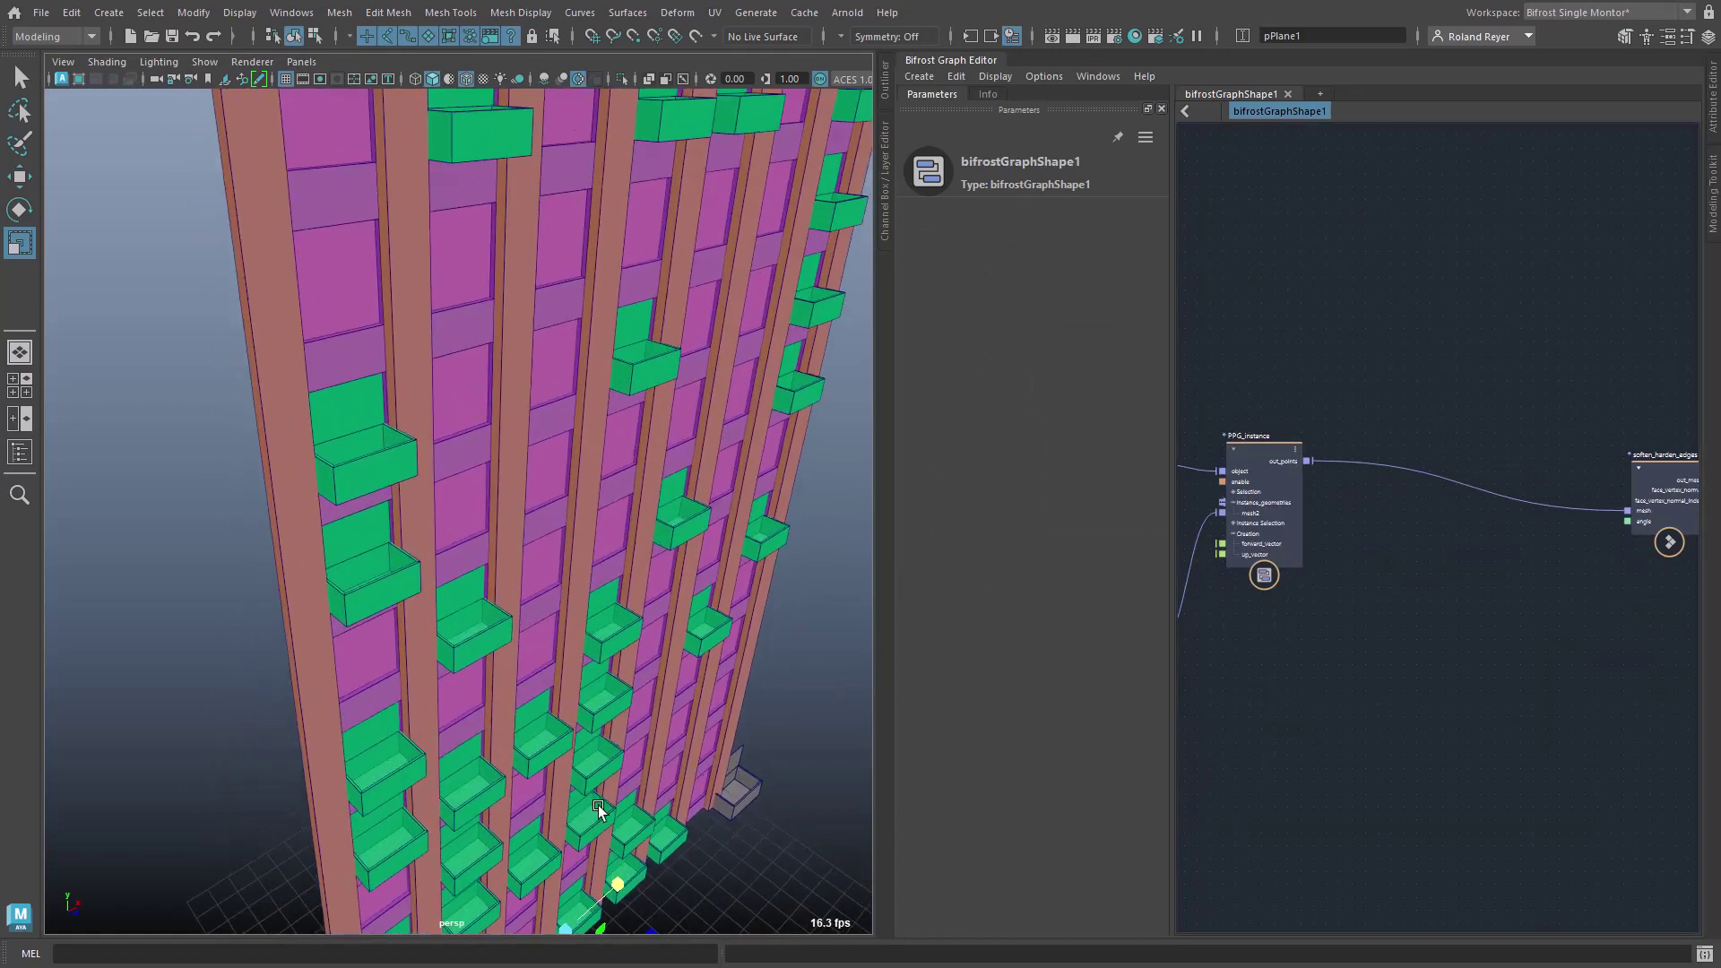
pyautogui.scroll(2, 664, 782)
pyautogui.keyDown('alt'); pyautogui.moveTo(556, 728); pyautogui.dragTo(655, 691, button='middle'); pyautogui.keyUp('alt')
# Disable the assign_random_colors node to show the whole building without tag colors
pyautogui.keyDown('alt'); pyautogui.moveTo(1577, 735); pyautogui.dragTo(1291, 718, button='middle'); pyautogui.keyUp('alt')
pyautogui.keyDown('alt'); pyautogui.moveTo(1467, 730); pyautogui.dragTo(1220, 742, button='middle'); pyautogui.keyUp('alt')
pyautogui.keyDown('alt'); pyautogui.moveTo(1394, 728); pyautogui.dragTo(1580, 738, button='middle'); pyautogui.keyUp('alt')
pyautogui.click(1463, 468)
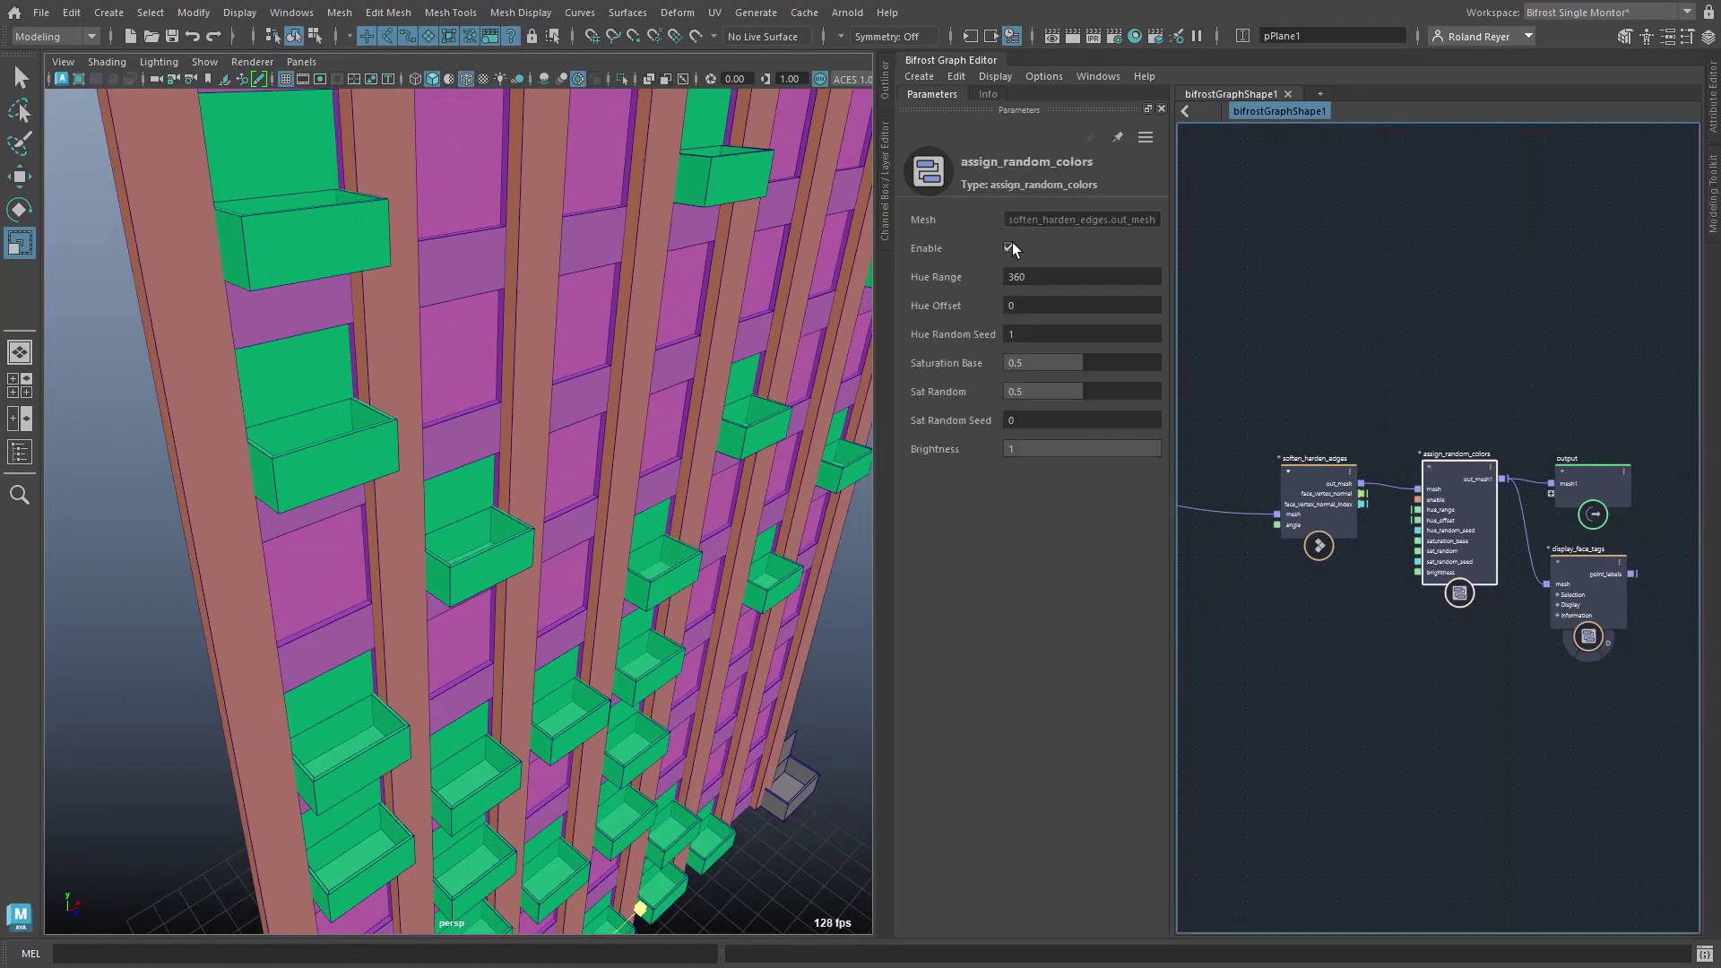
pyautogui.click(1010, 245)
pyautogui.keyDown('alt'); pyautogui.moveTo(726, 696); pyautogui.dragTo(642, 643); pyautogui.keyUp('alt')
pyautogui.keyDown('alt'); pyautogui.moveTo(642, 643); pyautogui.dragTo(621, 615, button='right'); pyautogui.keyUp('alt')
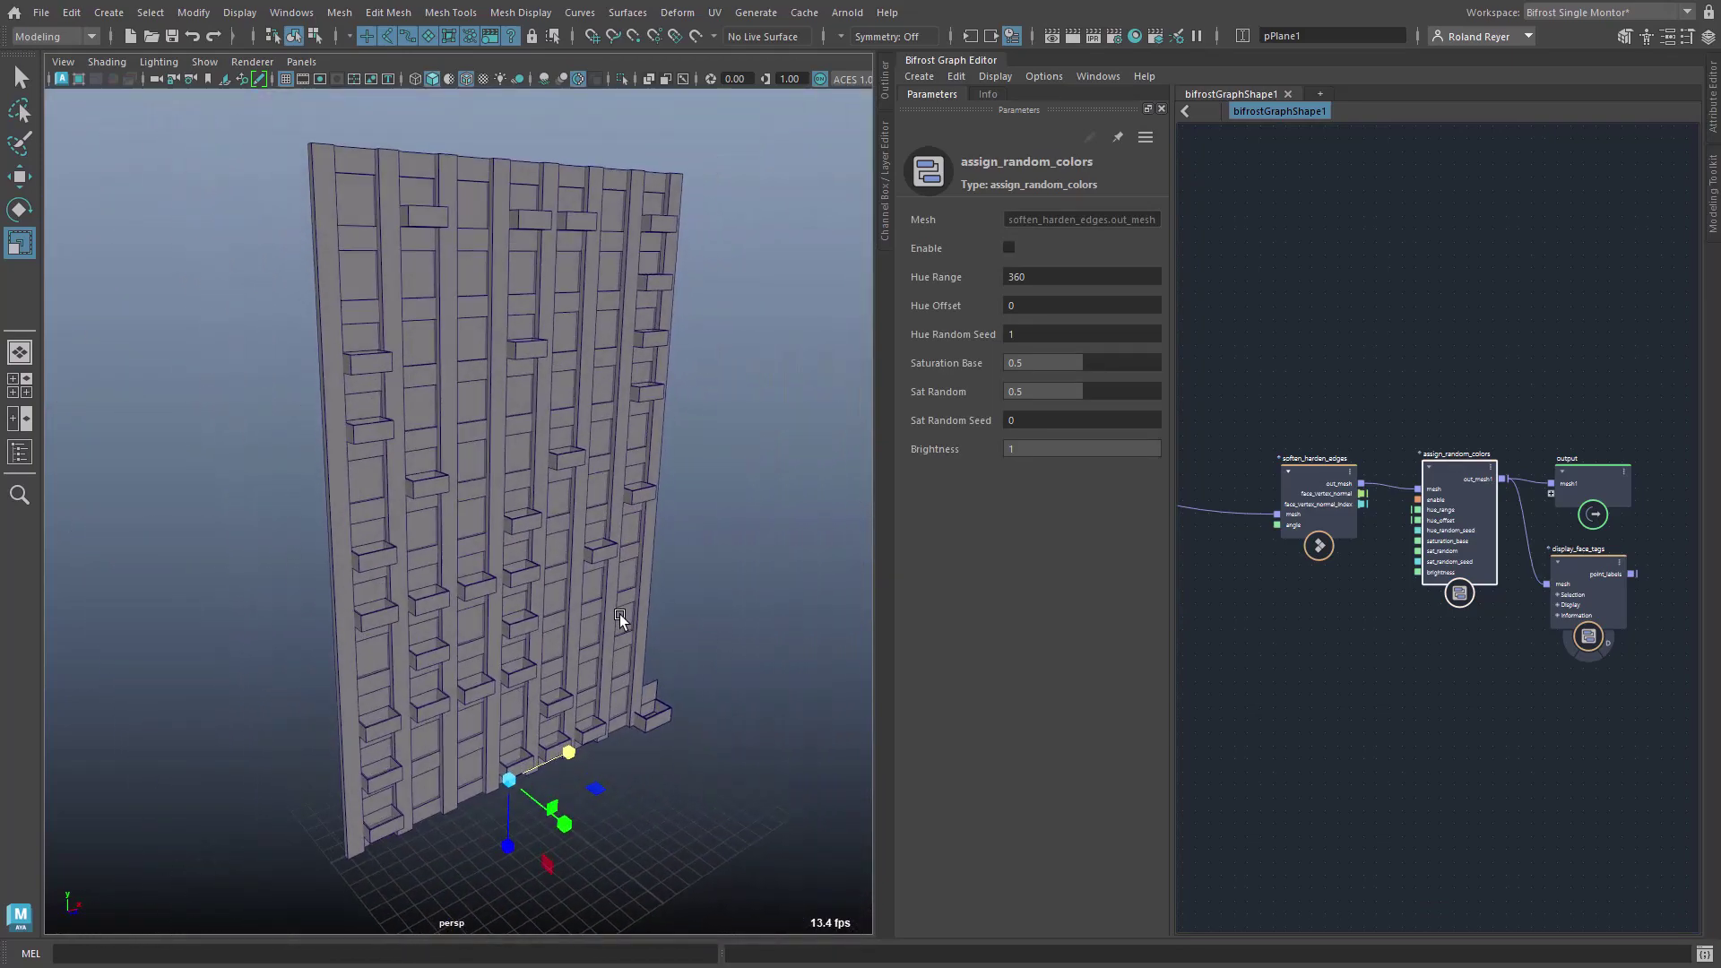